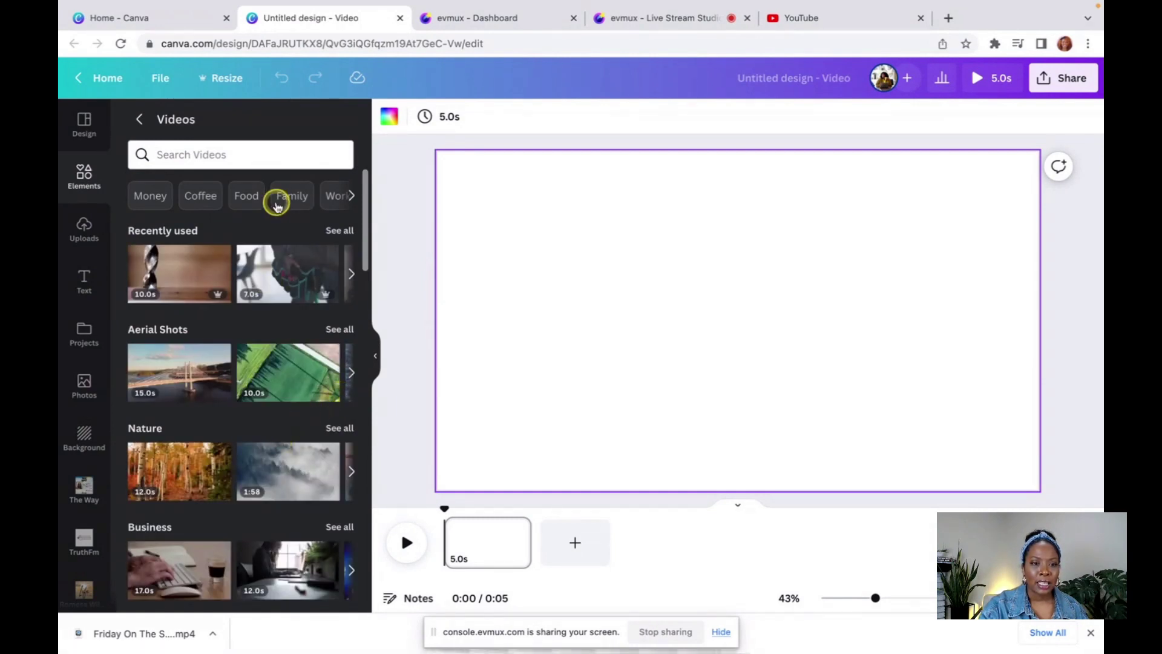
{"action": "left_click", "coordinate": [254, 154]}
{"action": "type", "text": "real"}
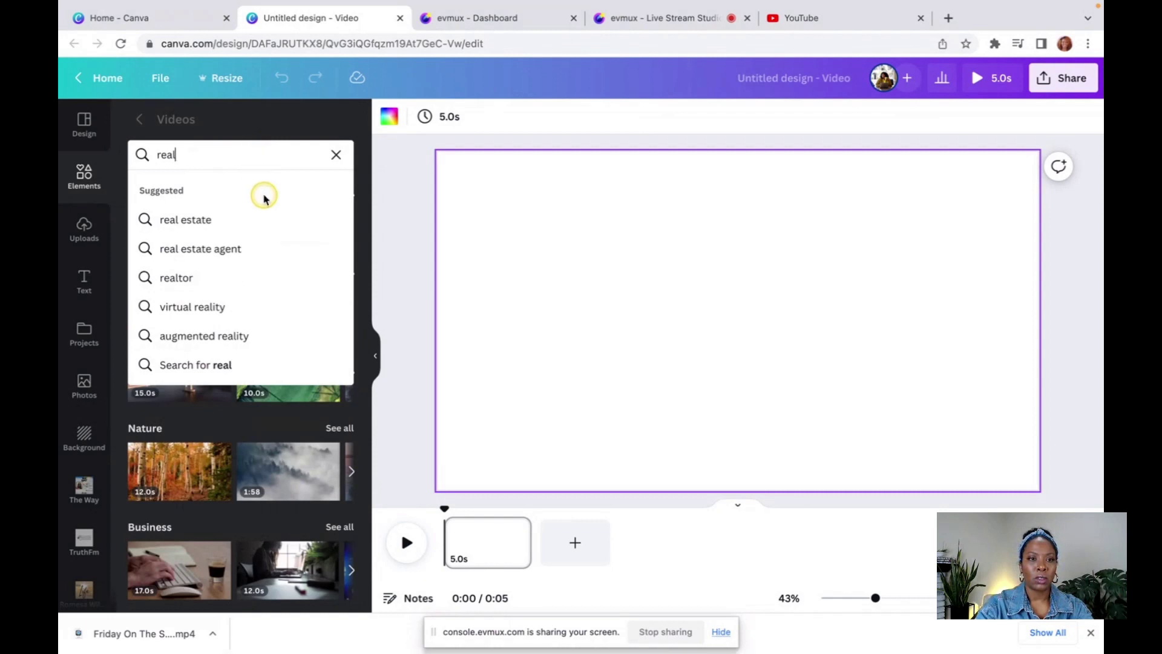
{"action": "left_click", "coordinate": [220, 222]}
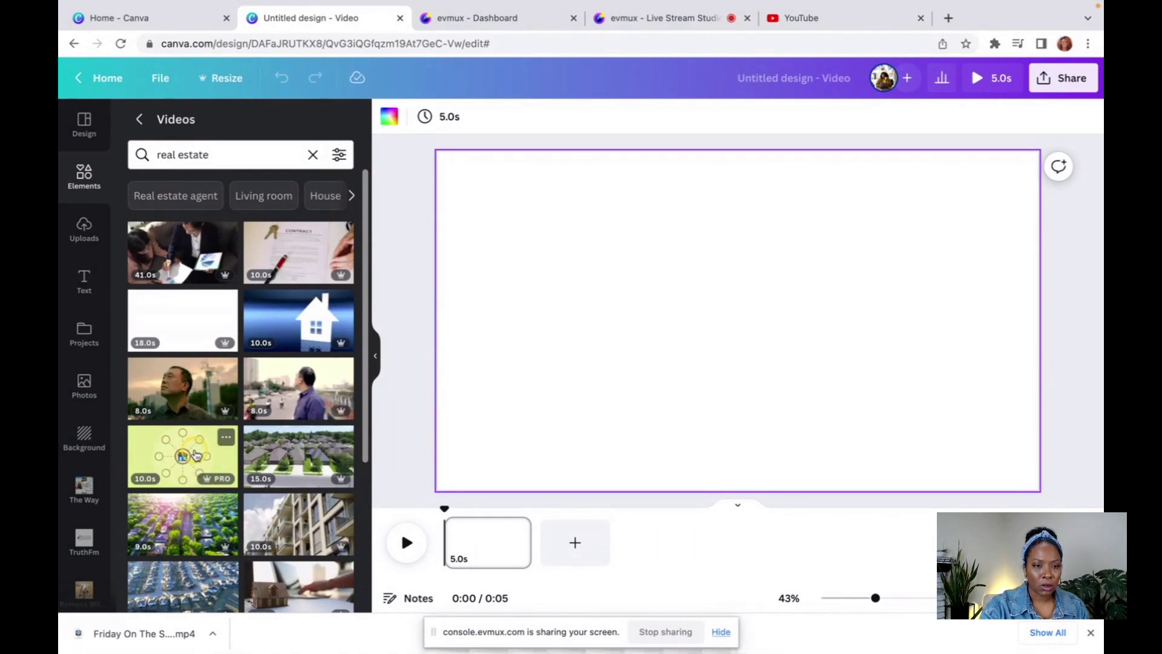
{"action": "scroll", "coordinate": [321, 411], "scroll_direction": "down", "scroll_amount": 2}
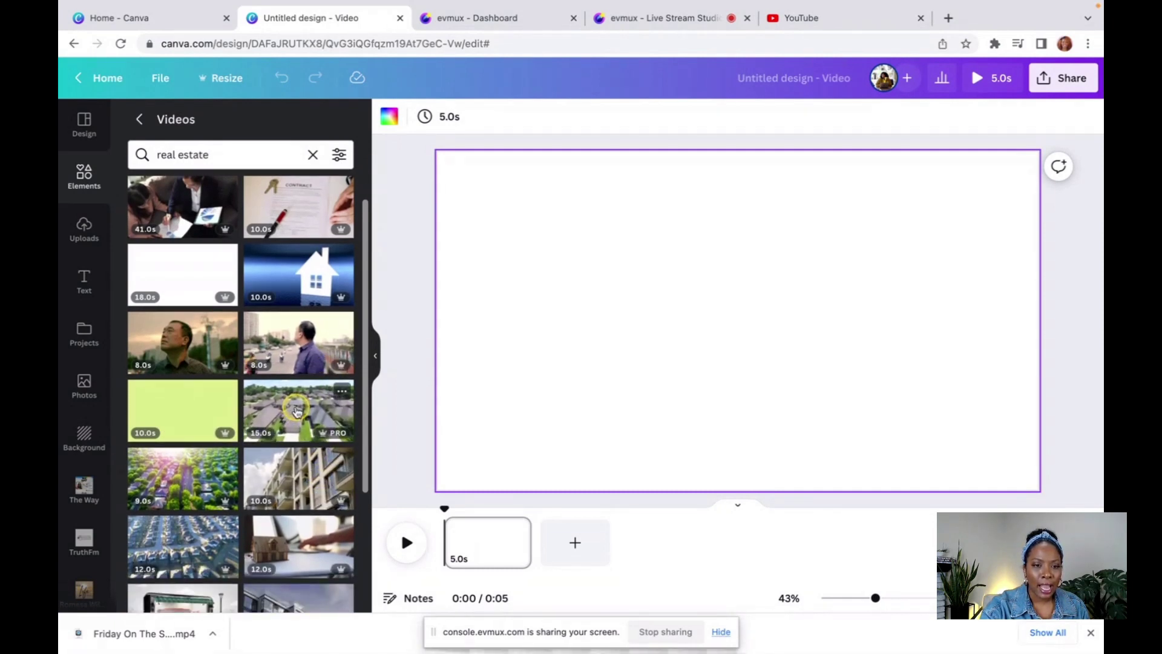
{"action": "scroll", "coordinate": [297, 454], "scroll_direction": "down", "scroll_amount": 5}
{"action": "scroll", "coordinate": [296, 488], "scroll_direction": "down", "scroll_amount": 3}
{"action": "scroll", "coordinate": [295, 488], "scroll_direction": "down", "scroll_amount": 10}
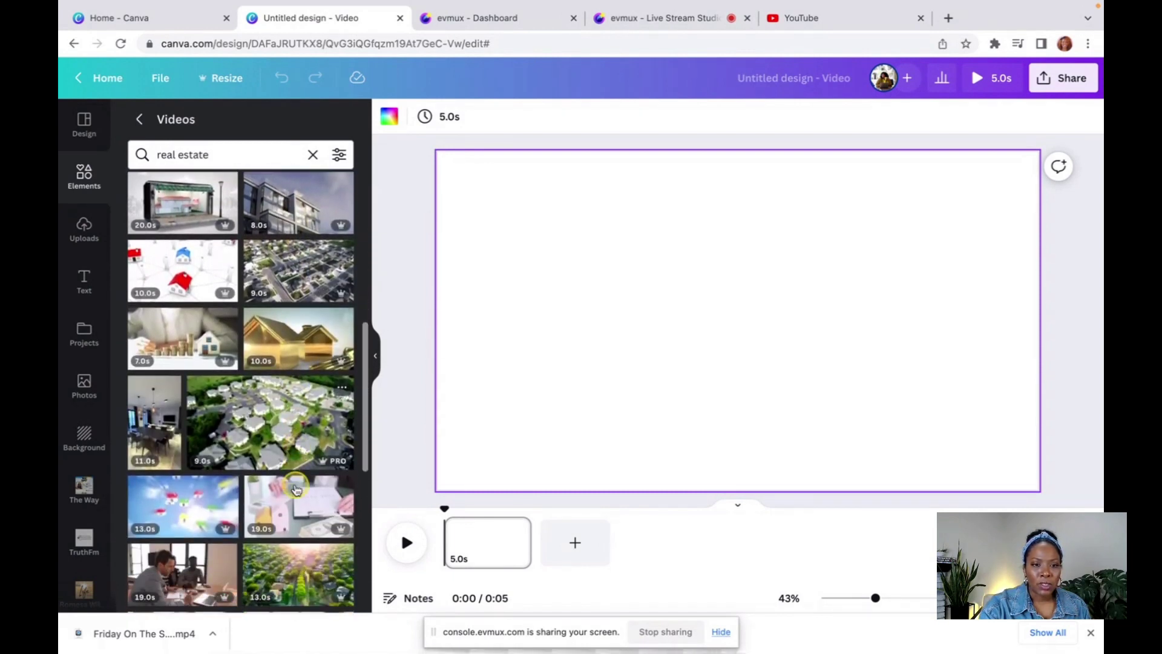
{"action": "scroll", "coordinate": [296, 488], "scroll_direction": "down", "scroll_amount": 2}
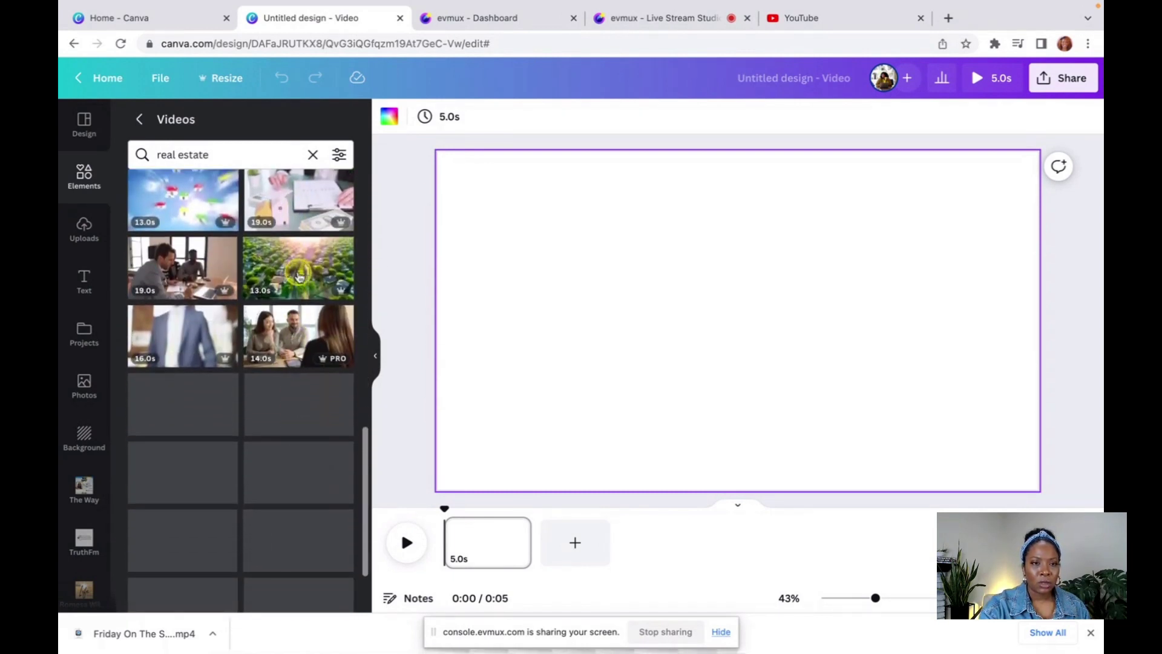
{"action": "left_click", "coordinate": [313, 156]}
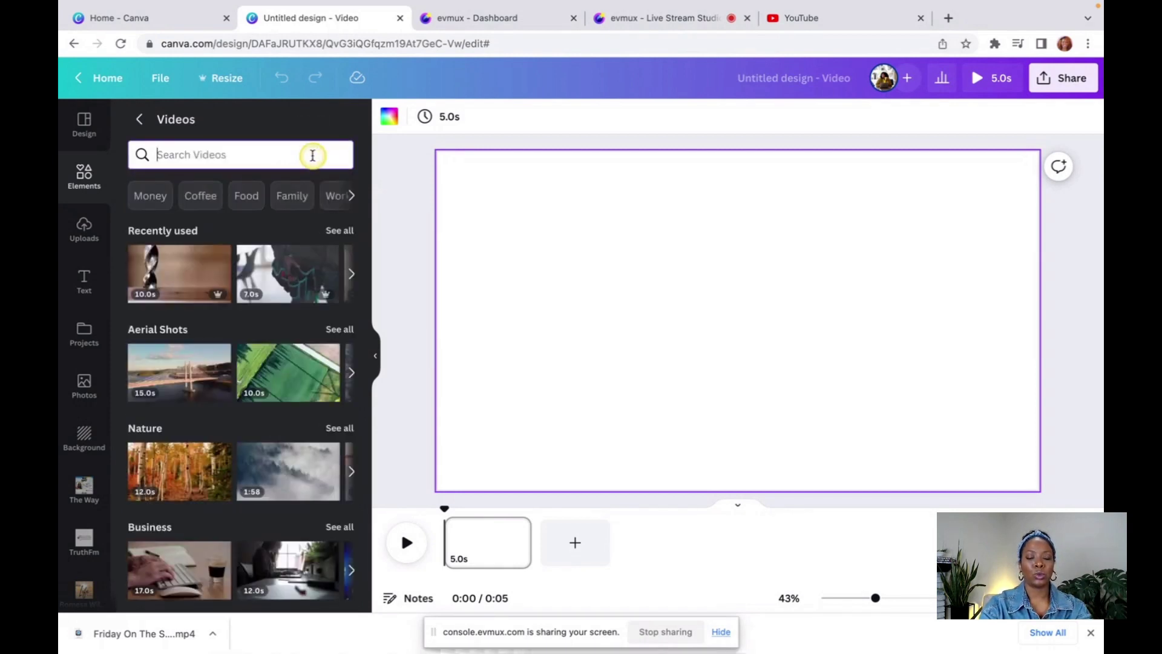
Search stock videos for 'livingroom' and browse the interior room clips in the results.
{"action": "type", "text": "liv"}
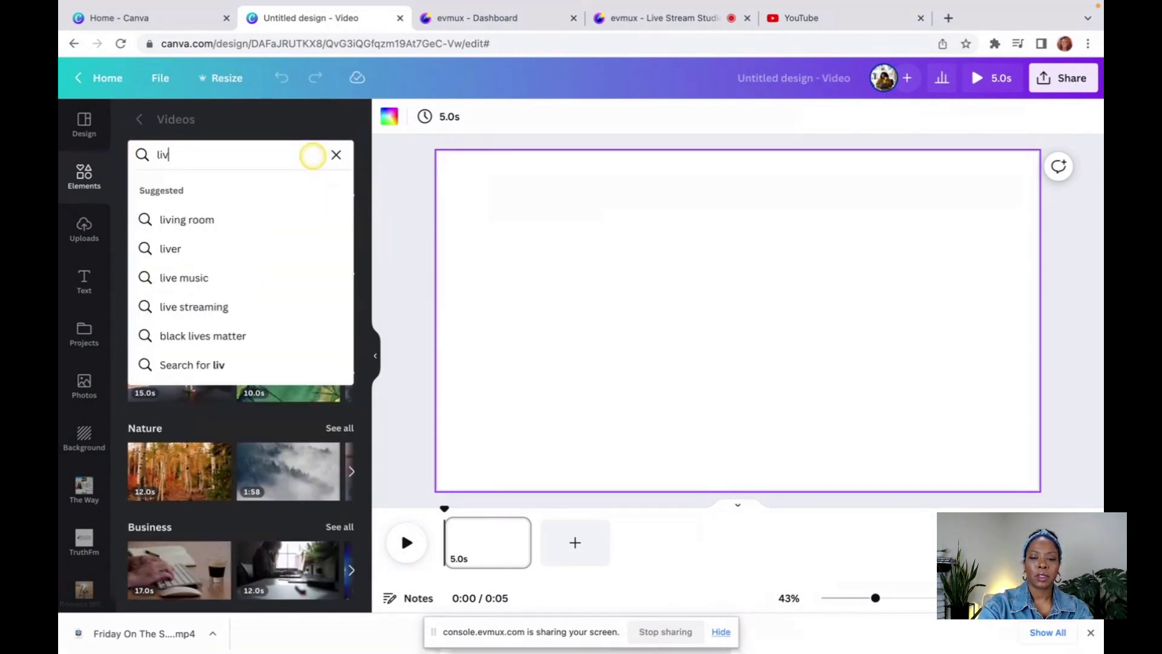
{"action": "type", "text": "ingro"}
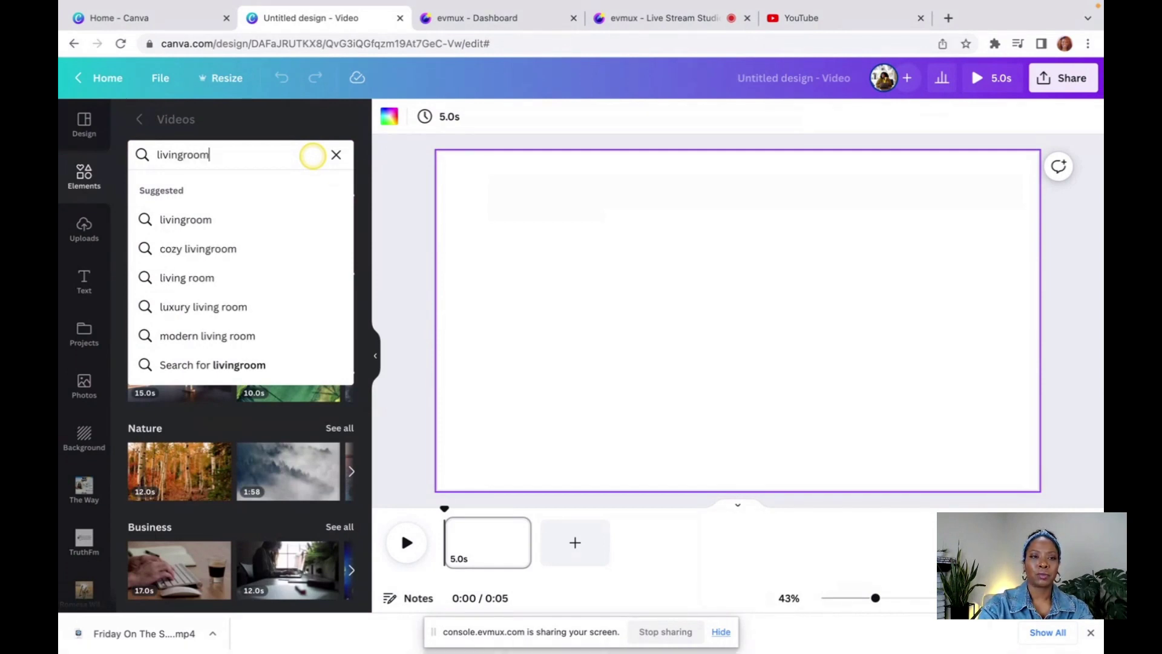
{"action": "type", "text": "om"}
{"action": "key", "text": "Return"}
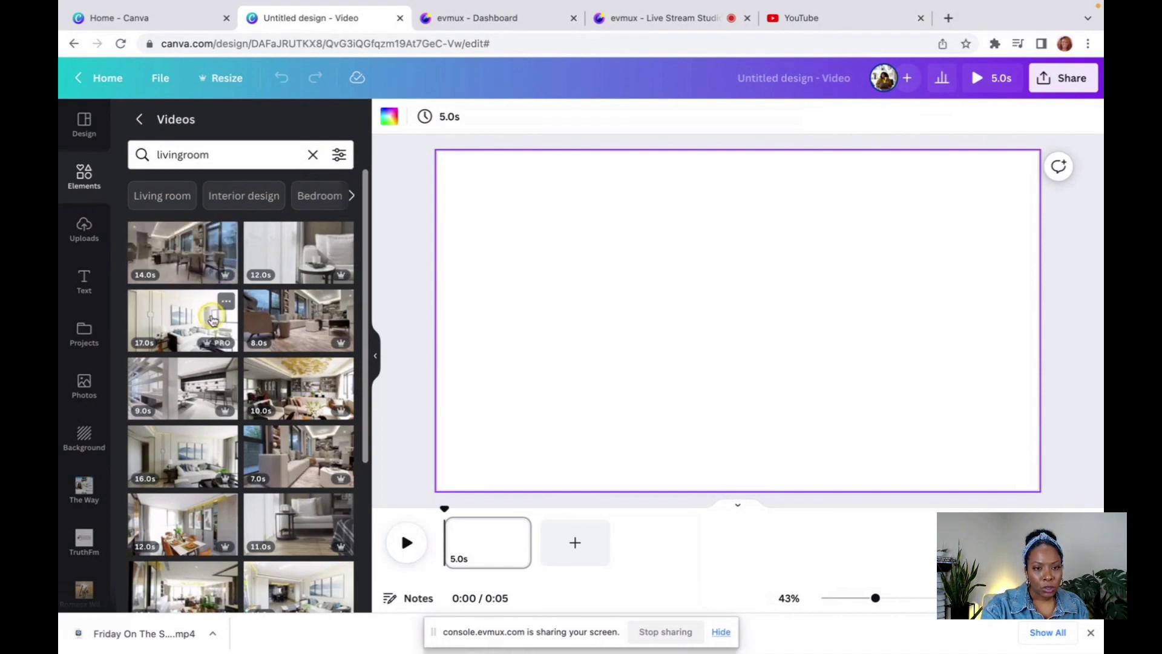
{"action": "scroll", "coordinate": [218, 351], "scroll_direction": "down", "scroll_amount": 3}
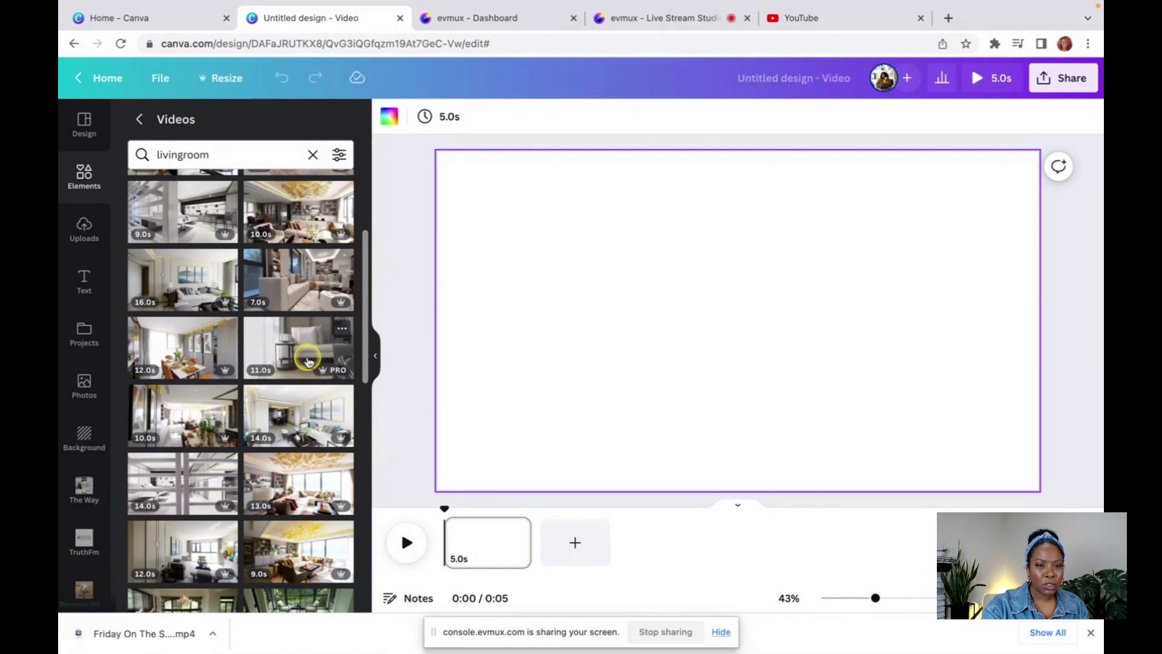
{"action": "scroll", "coordinate": [300, 418], "scroll_direction": "down", "scroll_amount": 3}
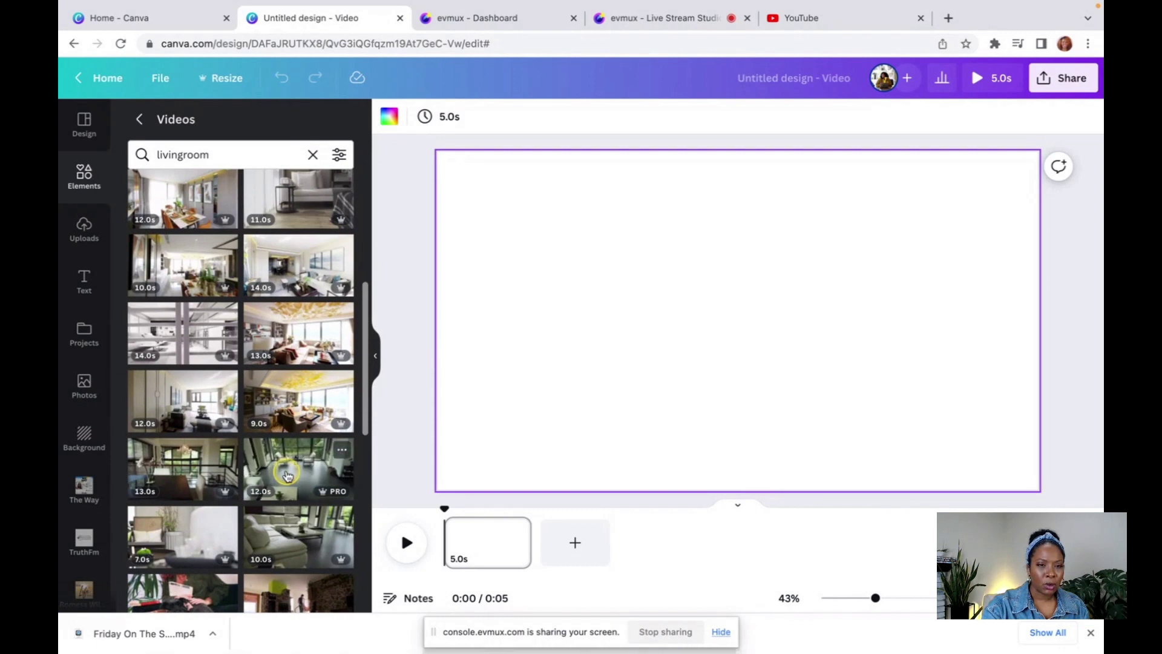
{"action": "scroll", "coordinate": [288, 475], "scroll_direction": "down", "scroll_amount": 4}
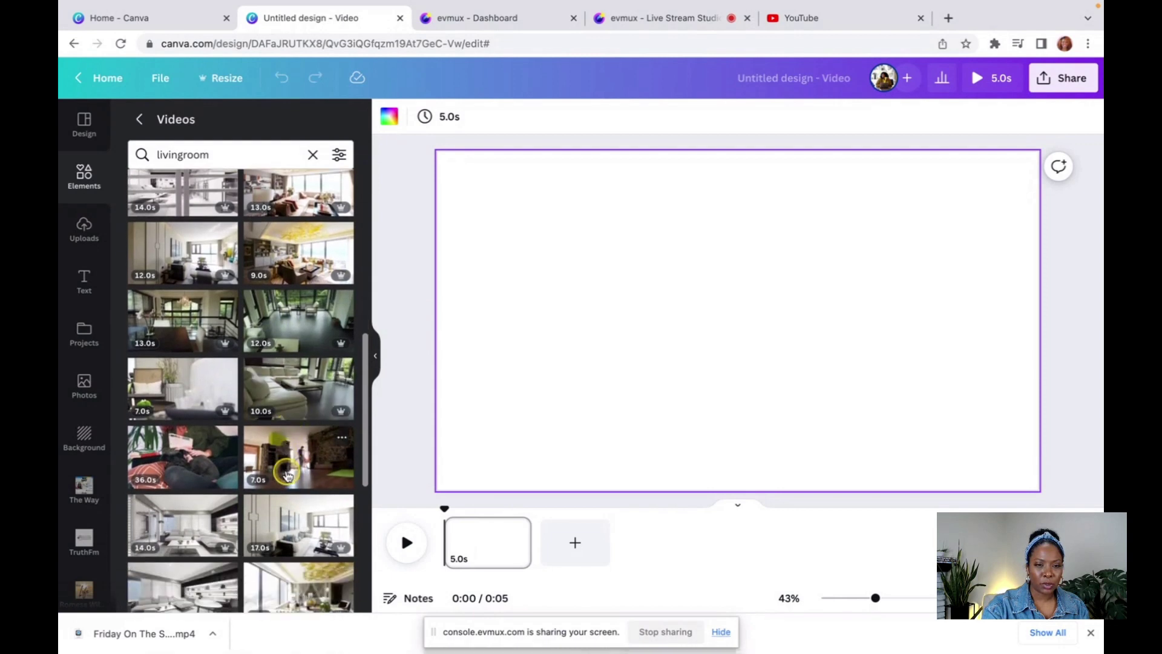
{"action": "scroll", "coordinate": [282, 478], "scroll_direction": "down", "scroll_amount": 1}
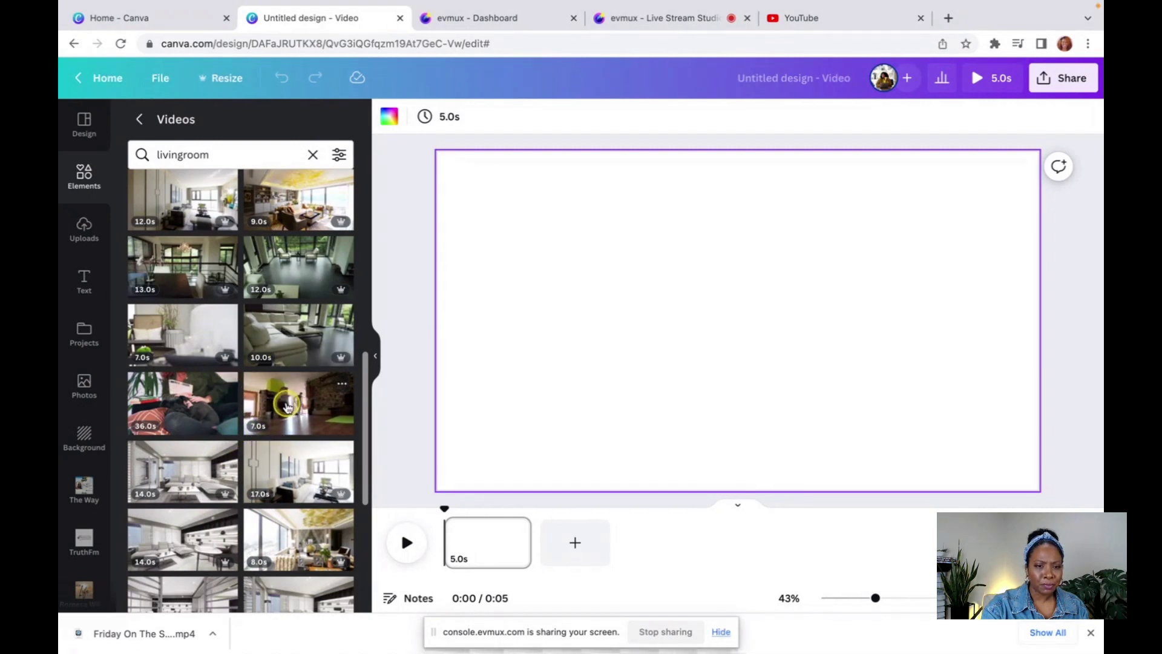
{"action": "scroll", "coordinate": [288, 407], "scroll_direction": "down", "scroll_amount": 4}
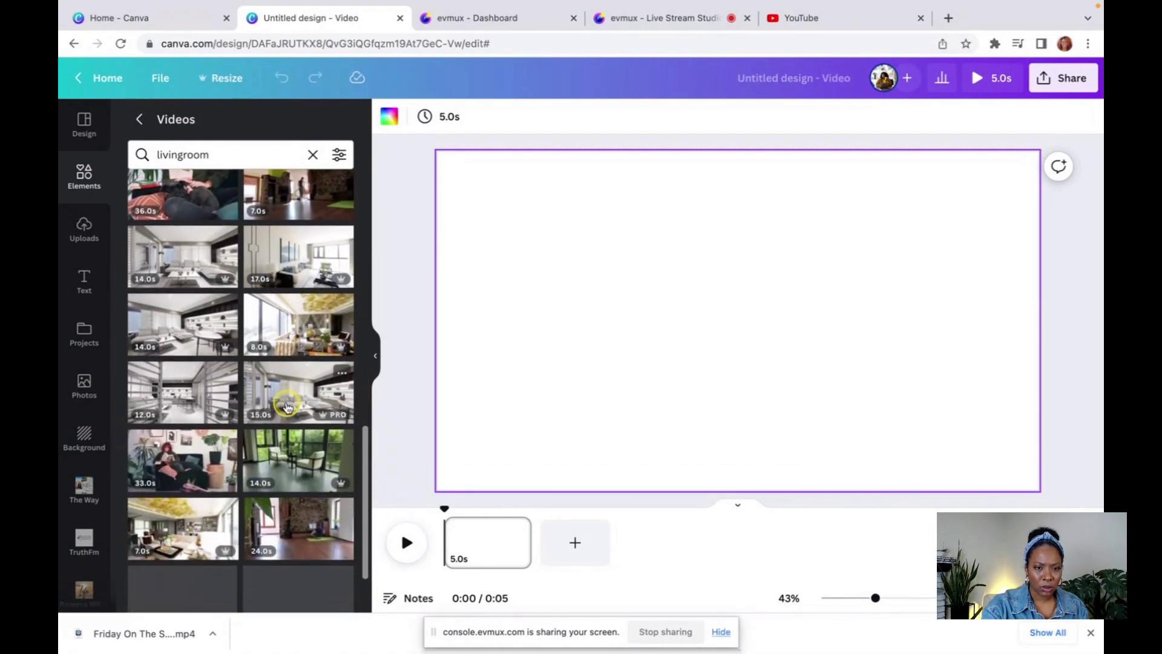
{"action": "scroll", "coordinate": [288, 407], "scroll_direction": "down", "scroll_amount": 1}
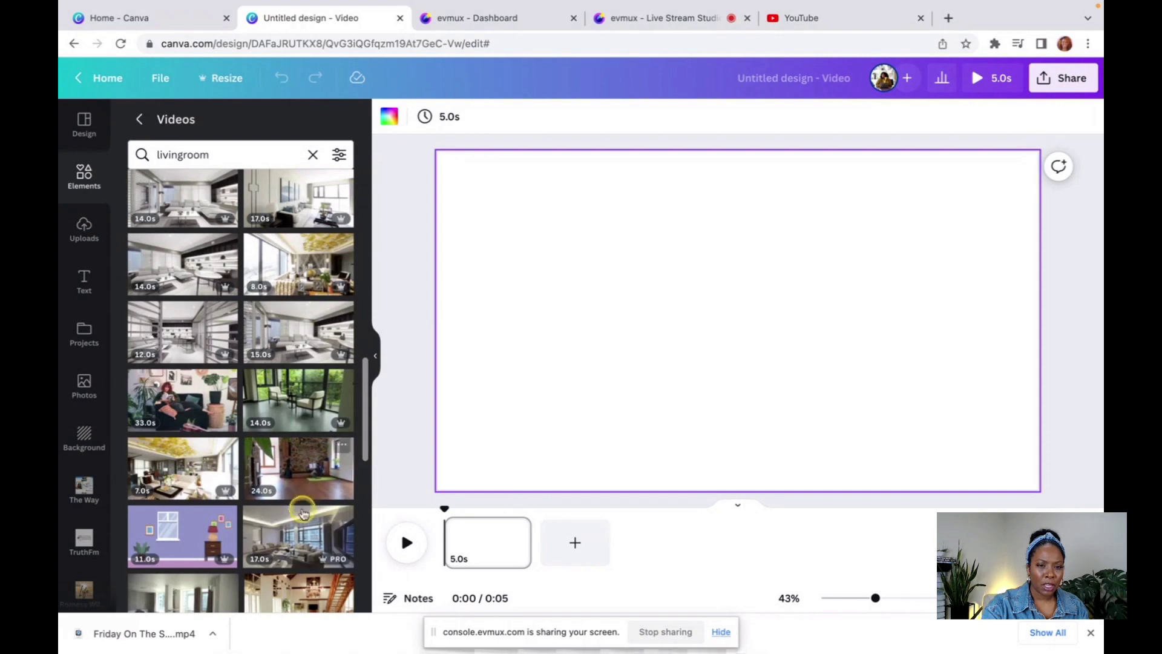
{"action": "scroll", "coordinate": [306, 552], "scroll_direction": "down", "scroll_amount": 3}
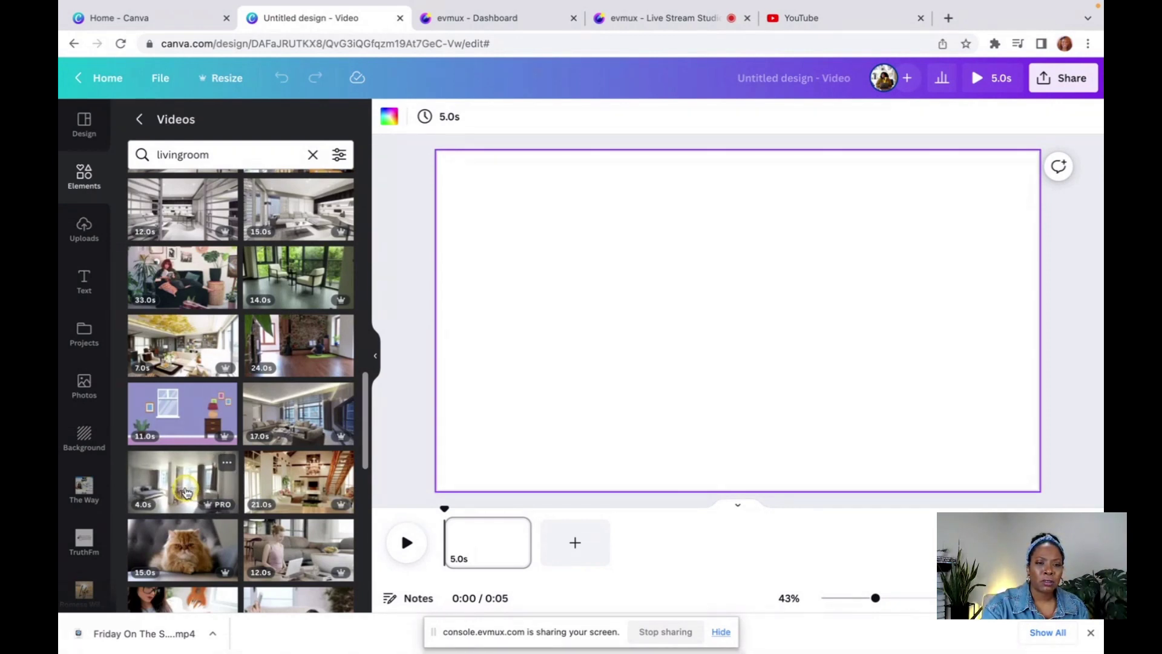
{"action": "scroll", "coordinate": [238, 483], "scroll_direction": "down", "scroll_amount": 8}
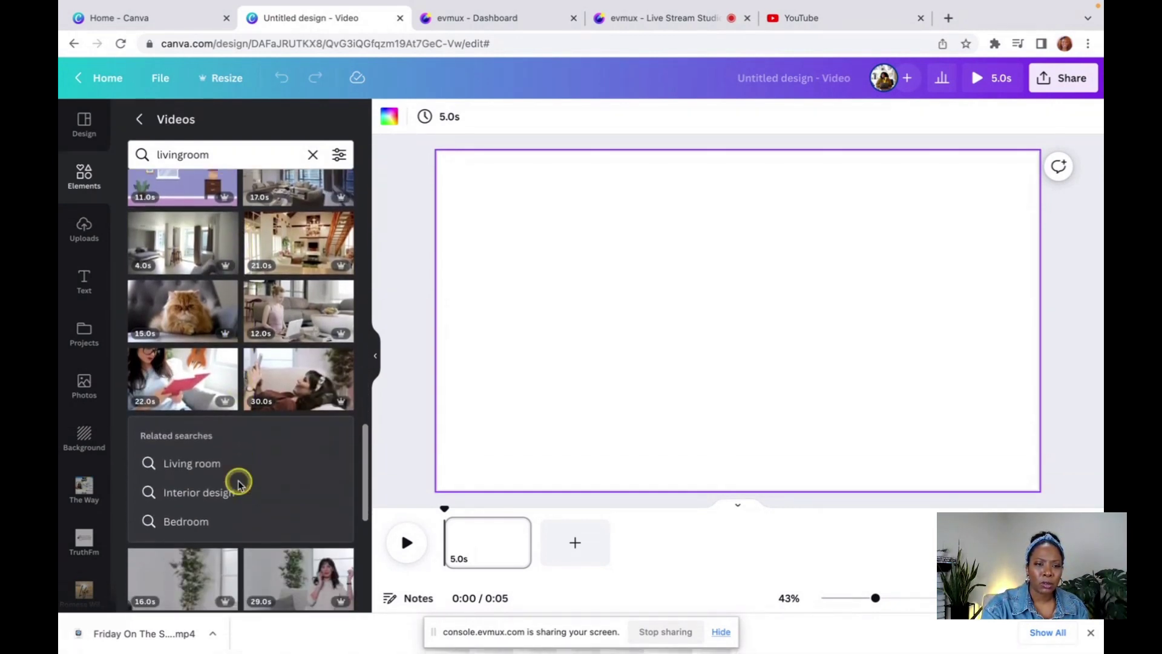
{"action": "scroll", "coordinate": [238, 483], "scroll_direction": "down", "scroll_amount": 2}
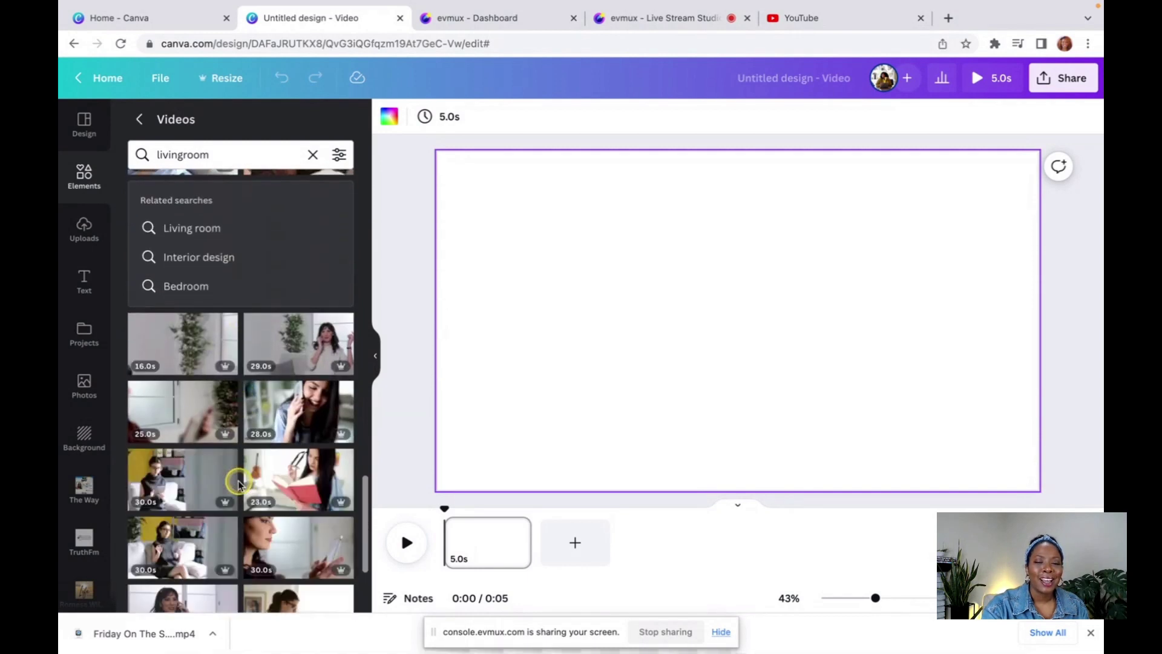
{"action": "scroll", "coordinate": [238, 482], "scroll_direction": "down", "scroll_amount": 5}
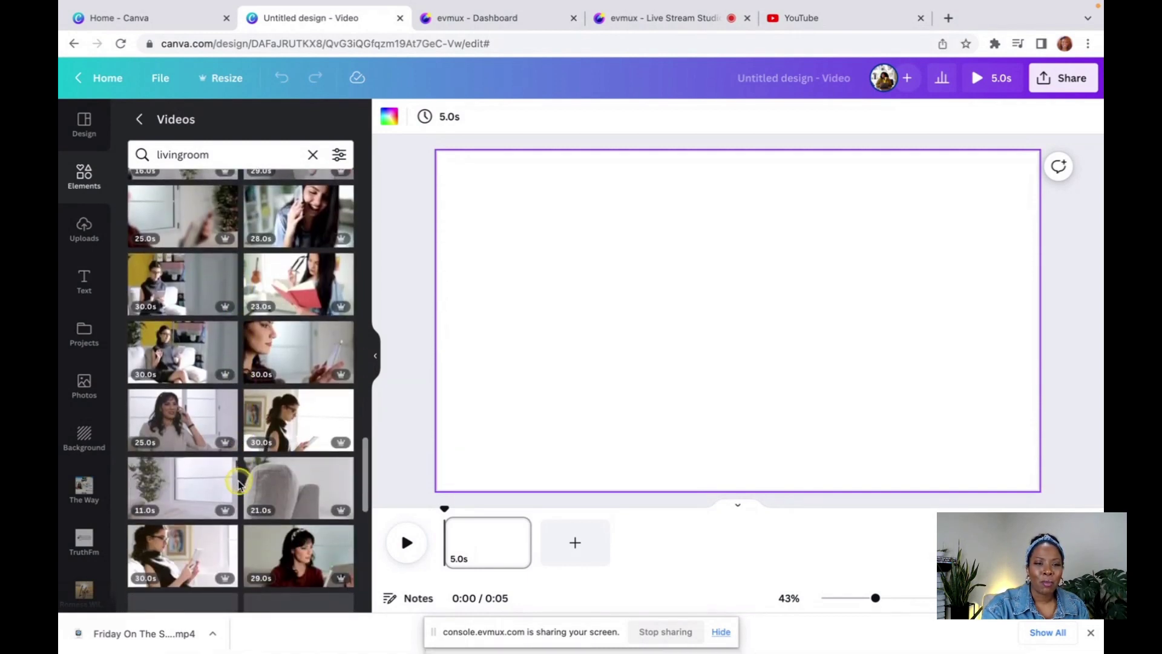
{"action": "scroll", "coordinate": [238, 482], "scroll_direction": "up", "scroll_amount": 10}
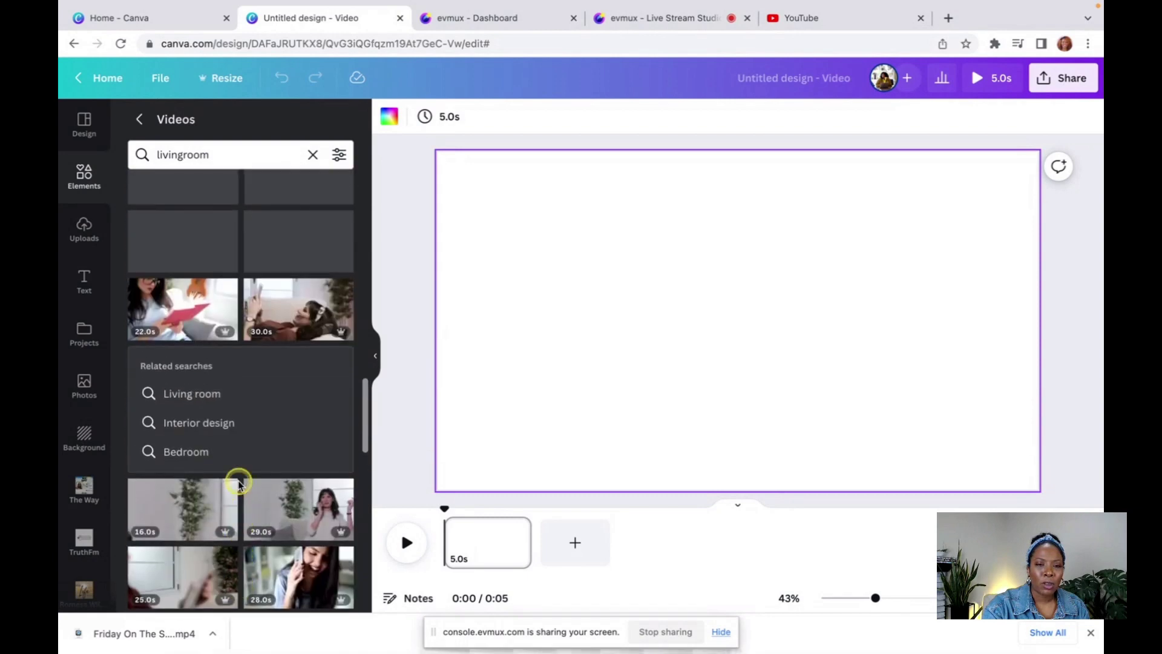
{"action": "scroll", "coordinate": [238, 483], "scroll_direction": "up", "scroll_amount": 1}
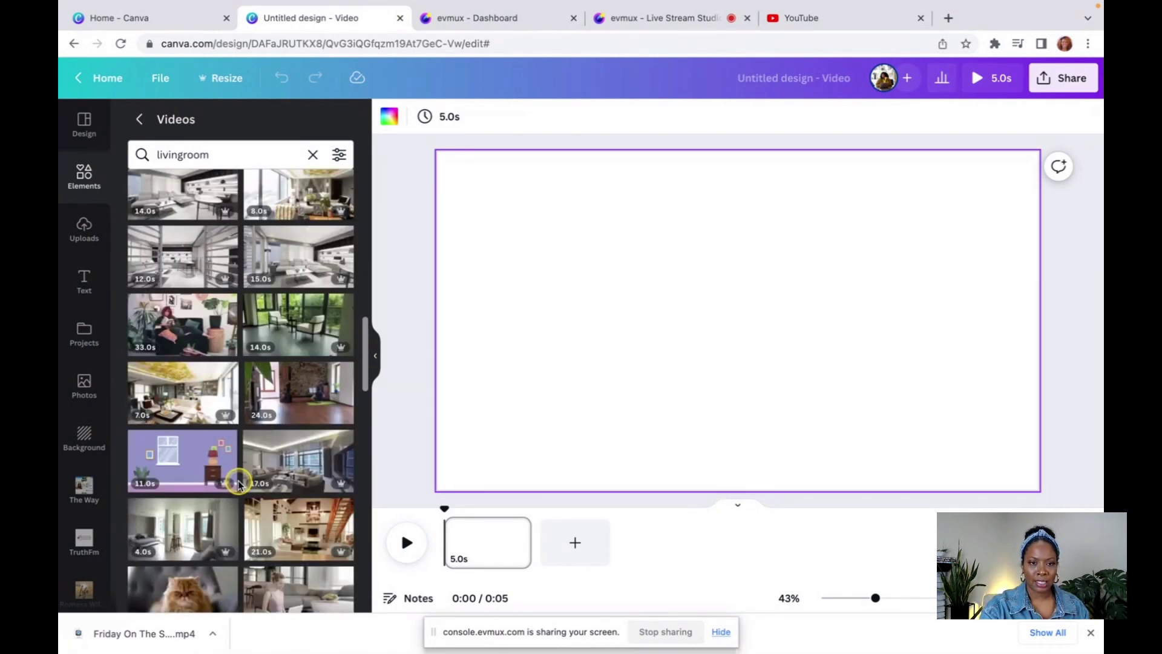
{"action": "scroll", "coordinate": [272, 420], "scroll_direction": "up", "scroll_amount": 1}
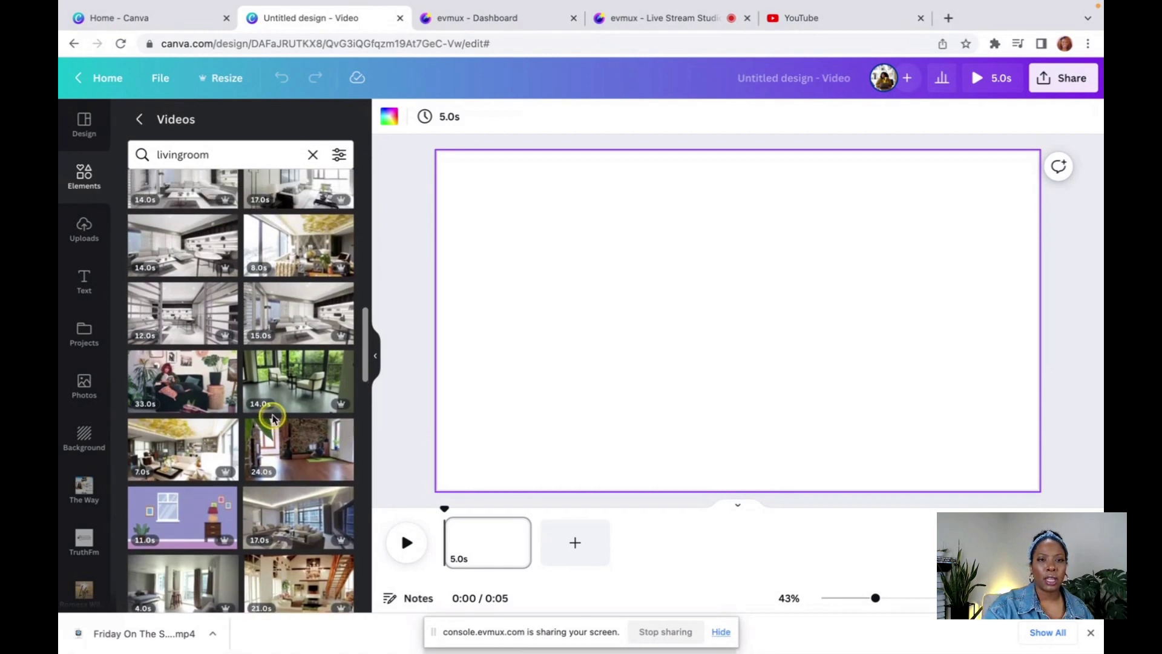
{"action": "scroll", "coordinate": [272, 419], "scroll_direction": "up", "scroll_amount": 3}
{"action": "scroll", "coordinate": [272, 419], "scroll_direction": "up", "scroll_amount": 1}
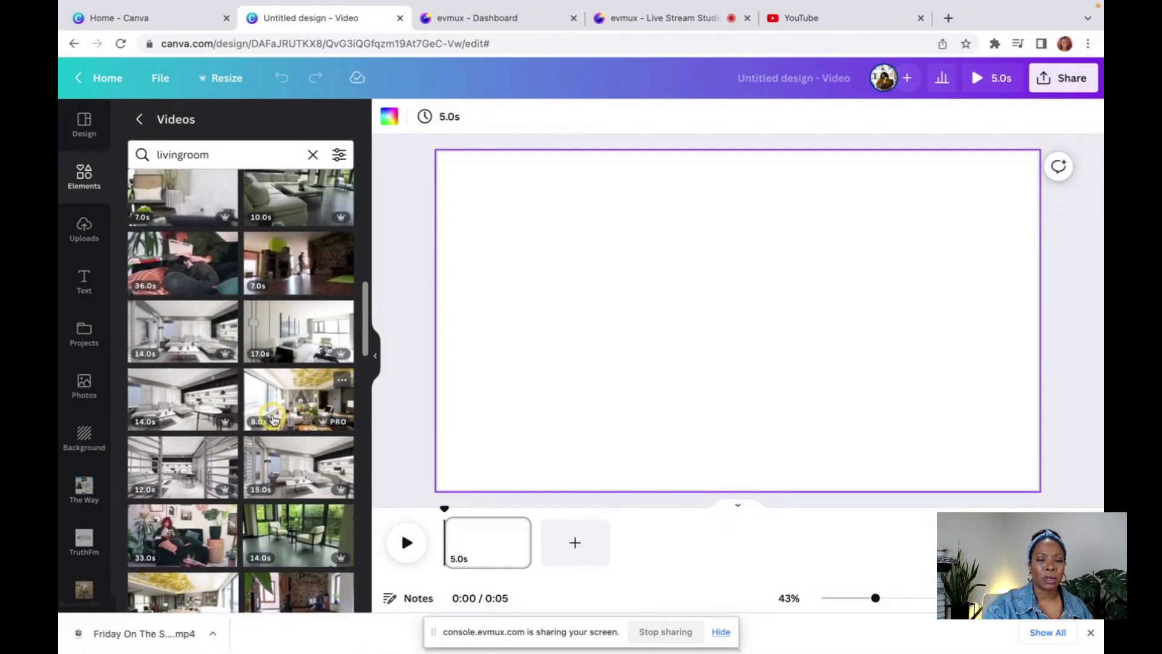
{"action": "scroll", "coordinate": [273, 419], "scroll_direction": "up", "scroll_amount": 3}
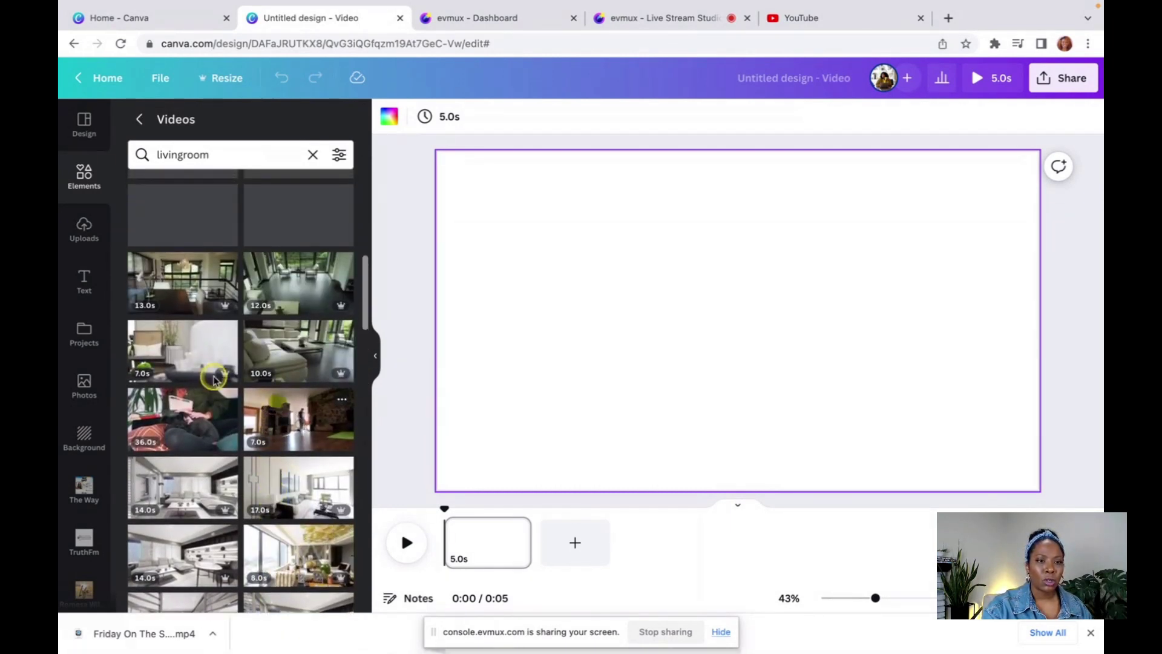
Place the 7-second living-room clip on the page so it fills it as the background.
{"action": "left_click", "coordinate": [185, 359]}
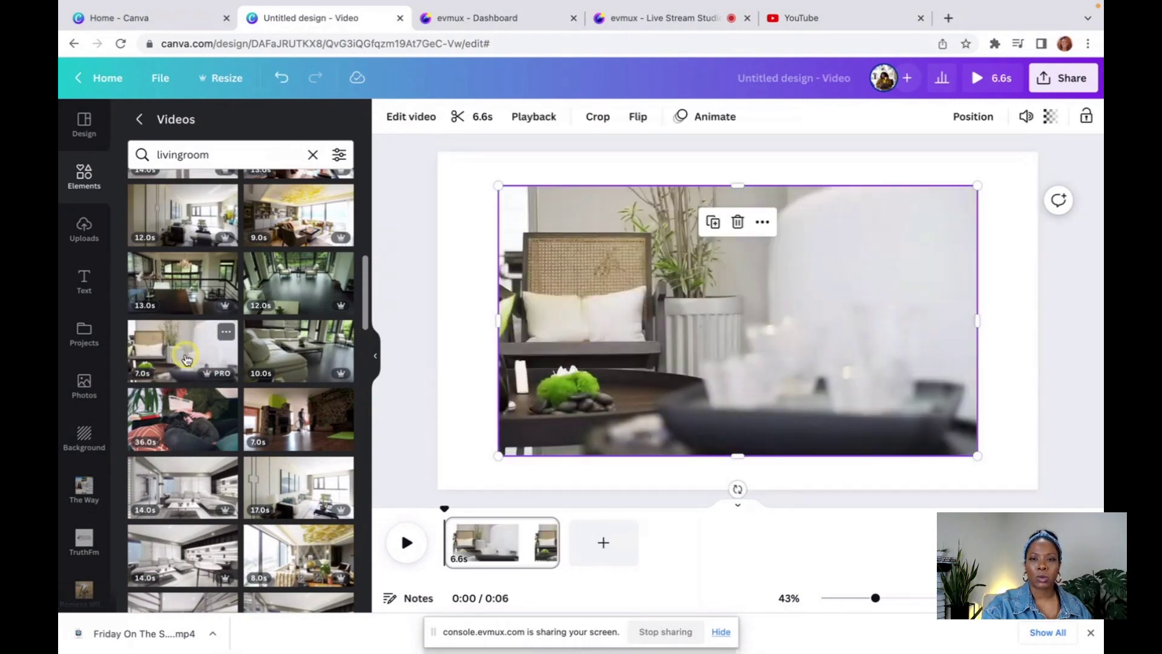
{"action": "left_click_drag", "start_coordinate": [625, 314], "coordinate": [587, 349]}
{"action": "key", "text": "Delete"}
{"action": "left_click_drag", "start_coordinate": [191, 354], "coordinate": [455, 330]}
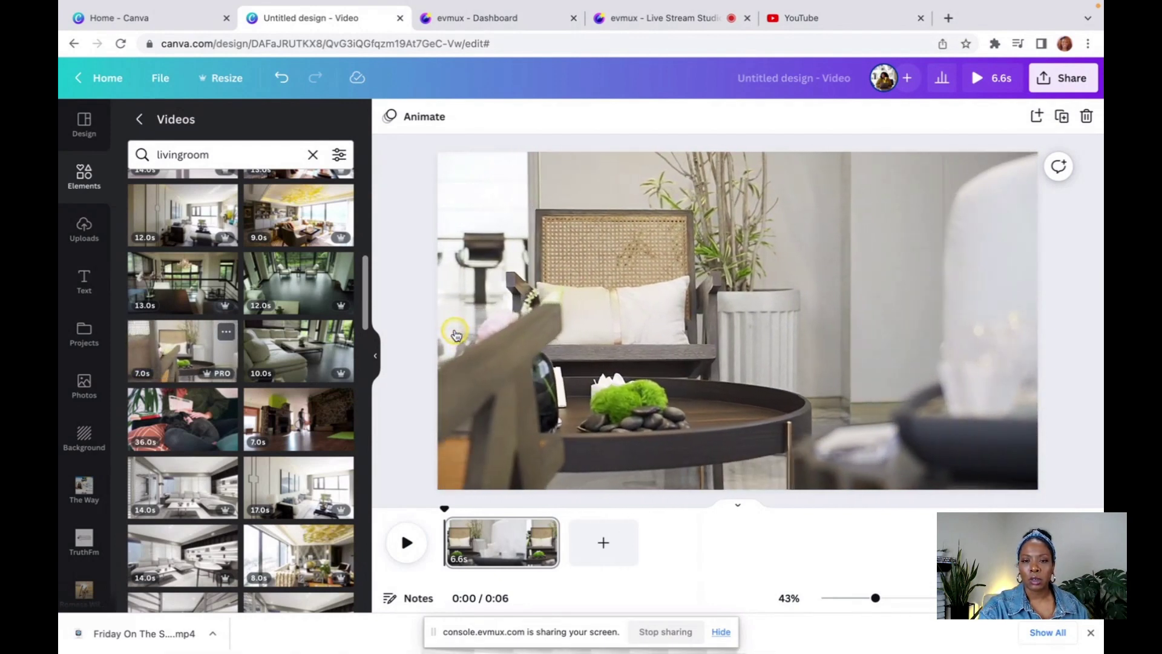
Fade the living-room video to transparency 46.
{"action": "left_click", "coordinate": [646, 341]}
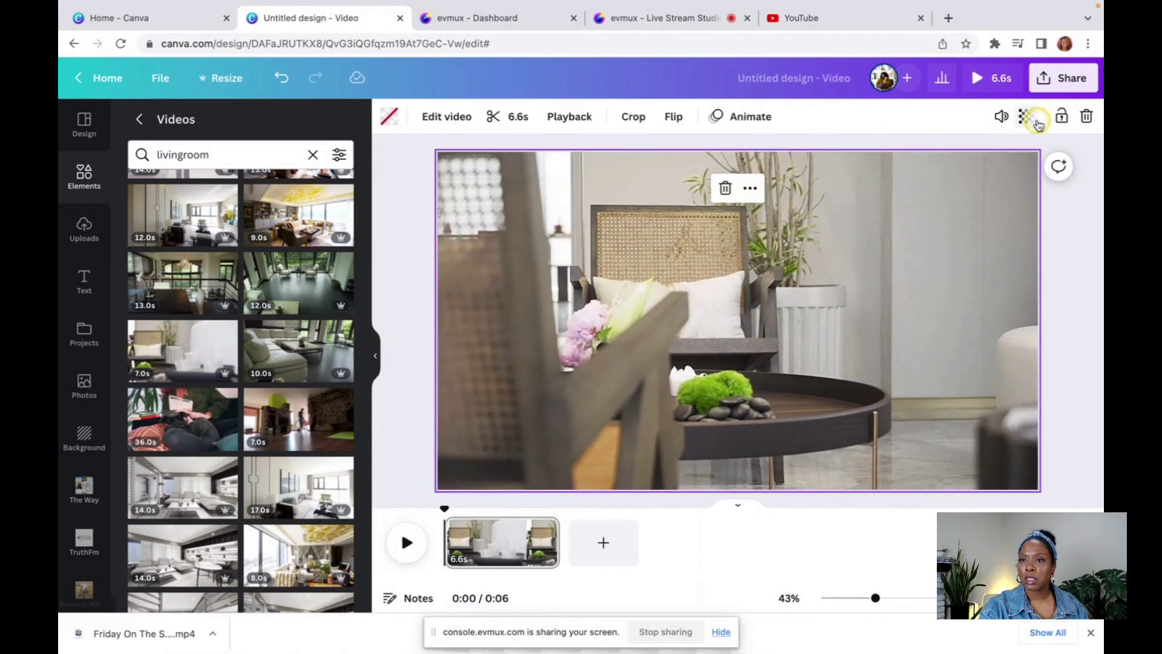
{"action": "left_click", "coordinate": [1026, 117]}
{"action": "left_click_drag", "start_coordinate": [1026, 175], "coordinate": [952, 174]}
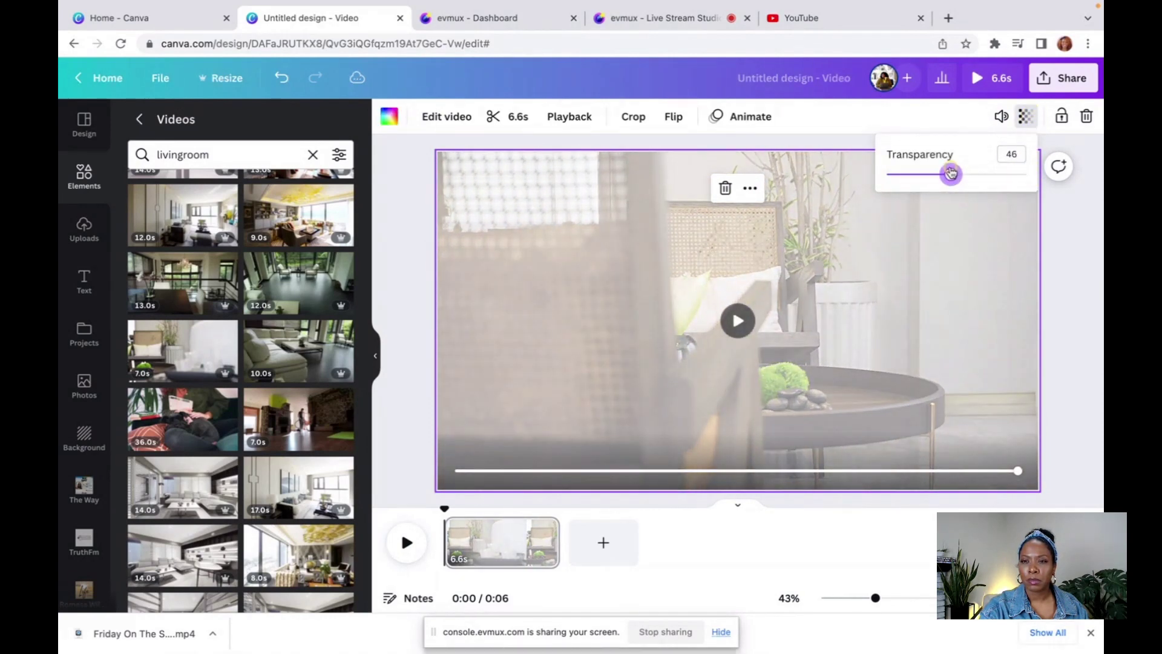
{"action": "left_click", "coordinate": [970, 291]}
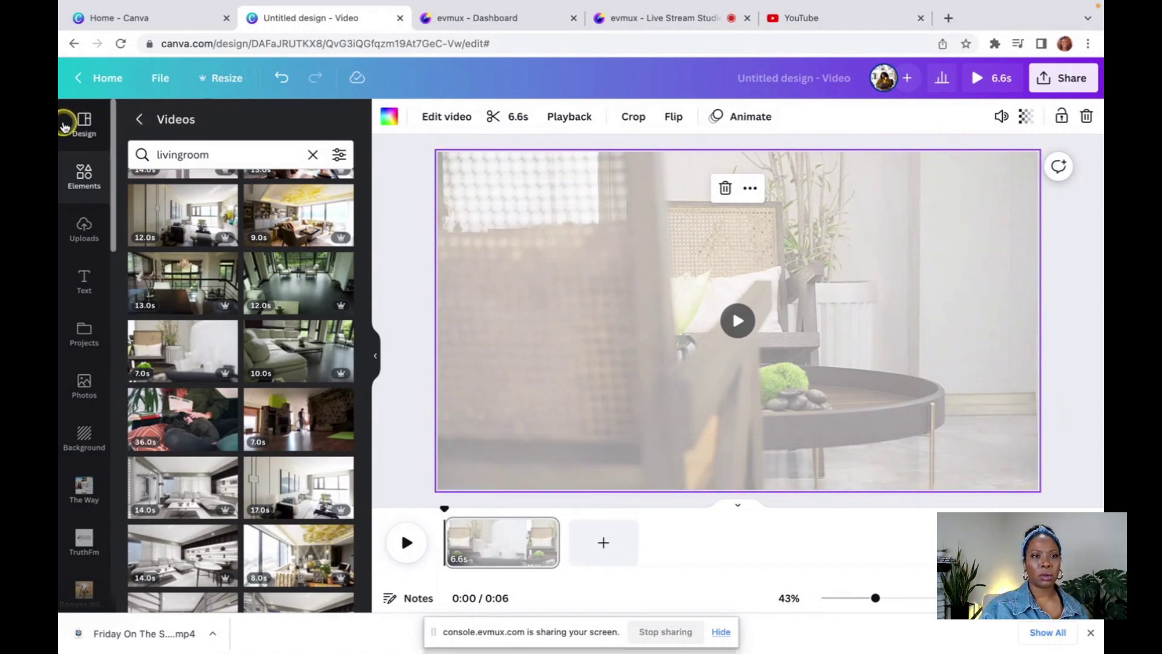
Bring up the Text panel's heading options and rename the design to 'Create Your Home'.
{"action": "left_click", "coordinate": [83, 122]}
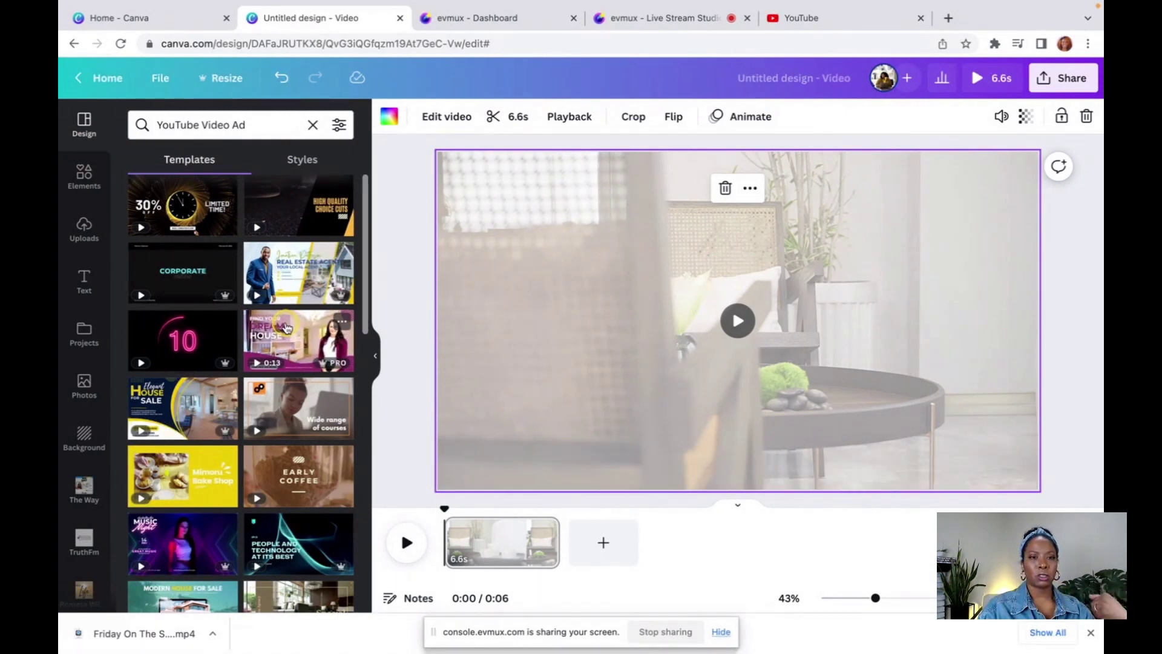
{"action": "left_click", "coordinate": [84, 280]}
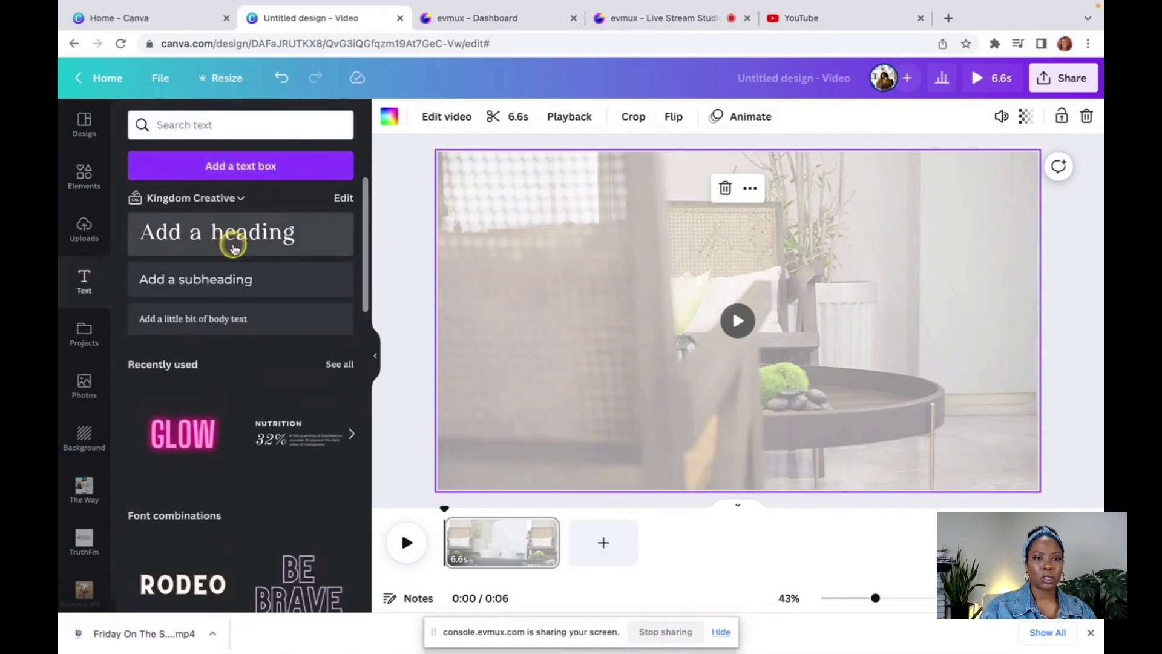
{"action": "left_click", "coordinate": [466, 566]}
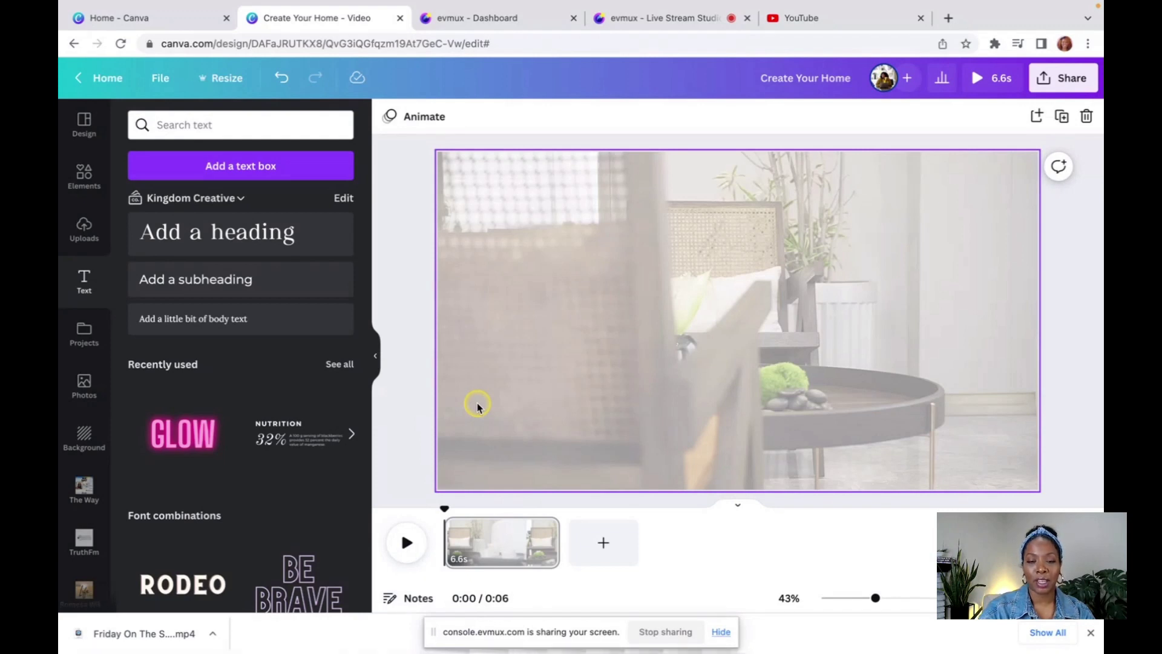
Split the clip at about 0:01 and again on page two, giving 1.8s, 2.3s and 2.4s pages.
{"action": "left_click", "coordinate": [474, 552]}
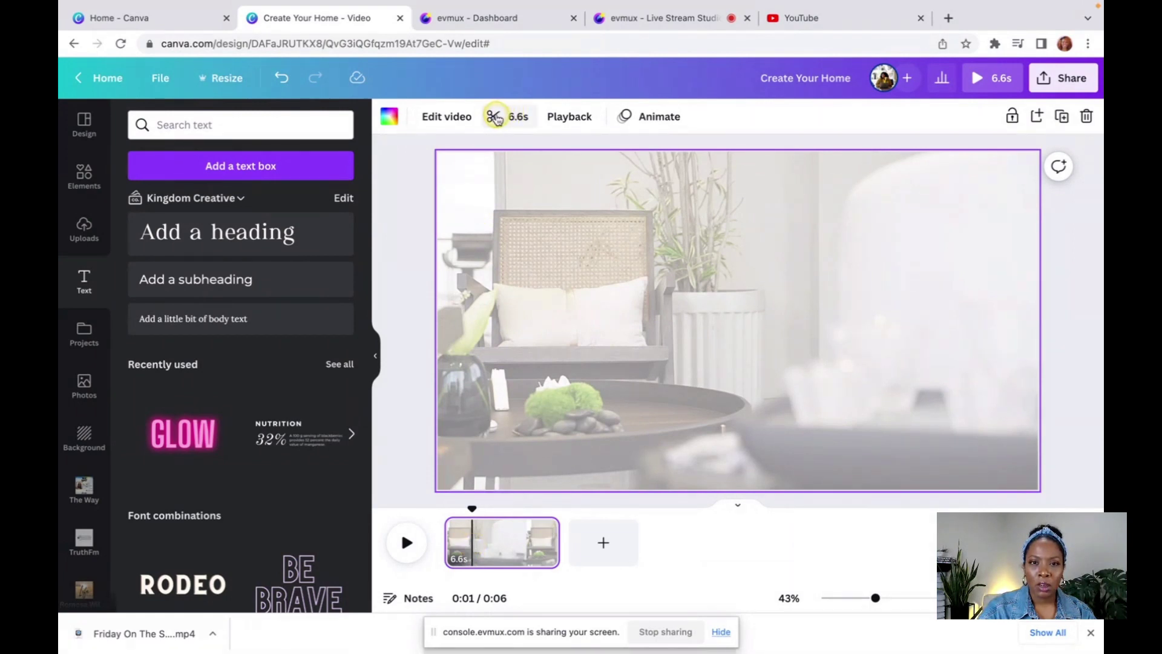
{"action": "left_click", "coordinate": [488, 552]}
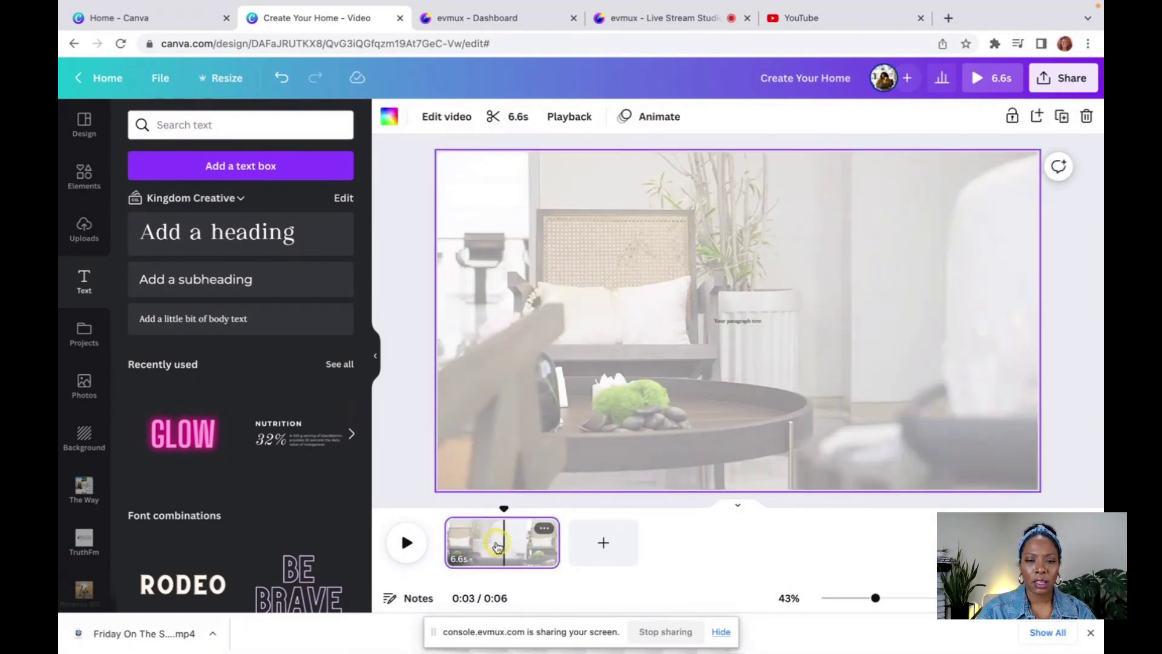
{"action": "left_click_drag", "start_coordinate": [503, 509], "coordinate": [478, 510]}
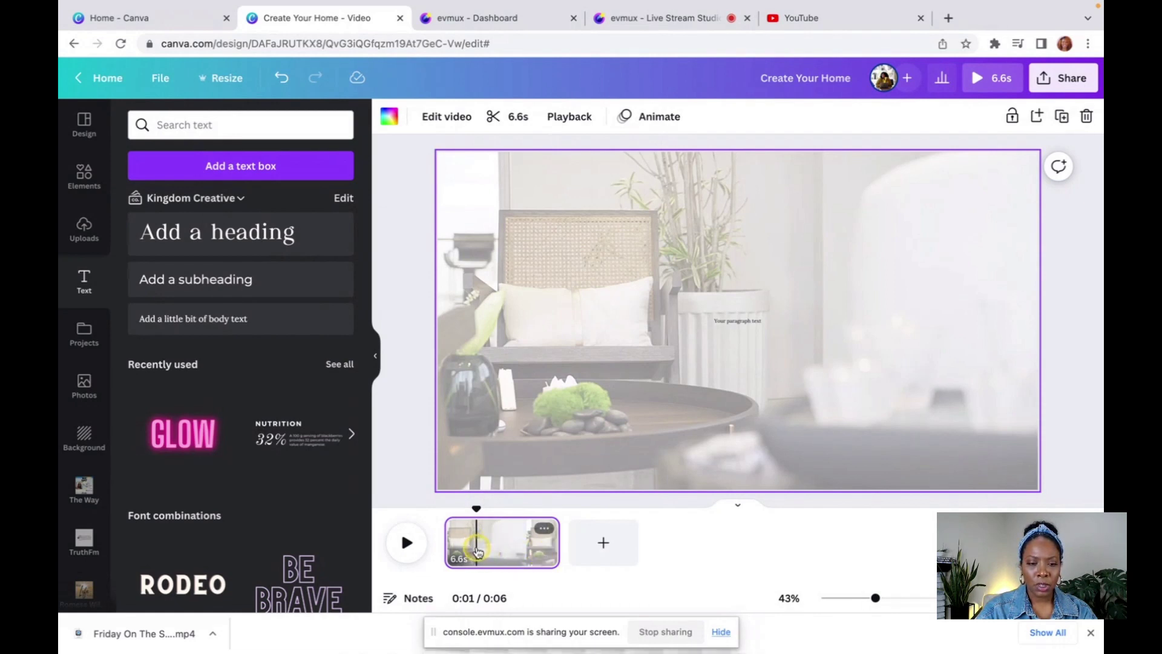
{"action": "key", "text": "s"}
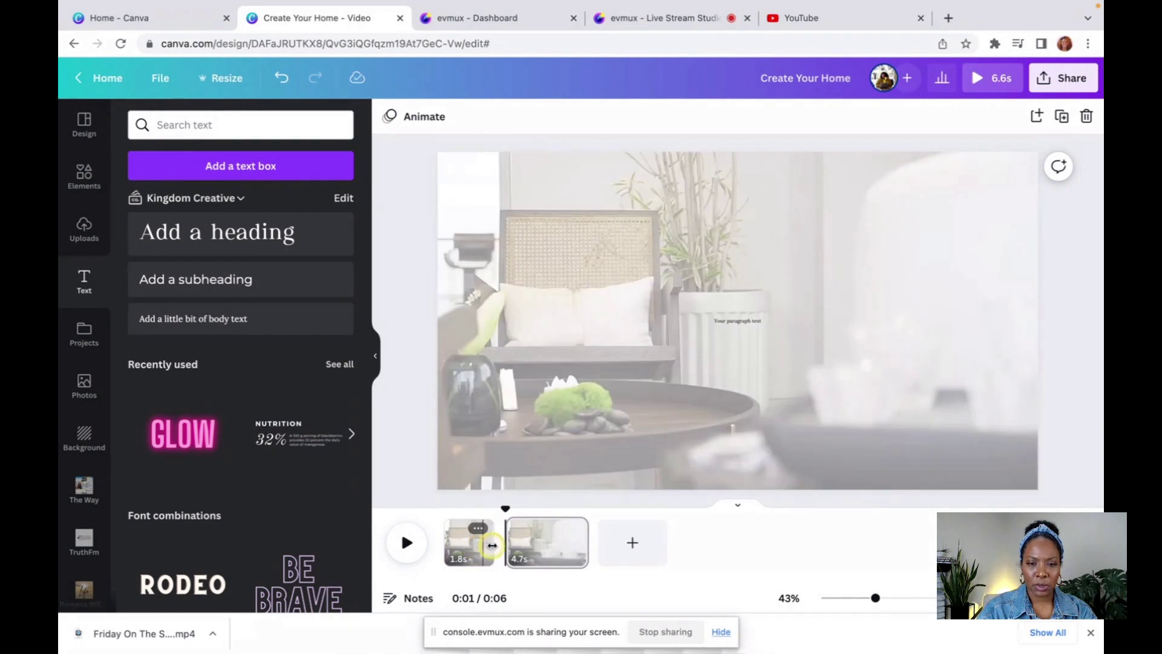
{"action": "left_click", "coordinate": [547, 546]}
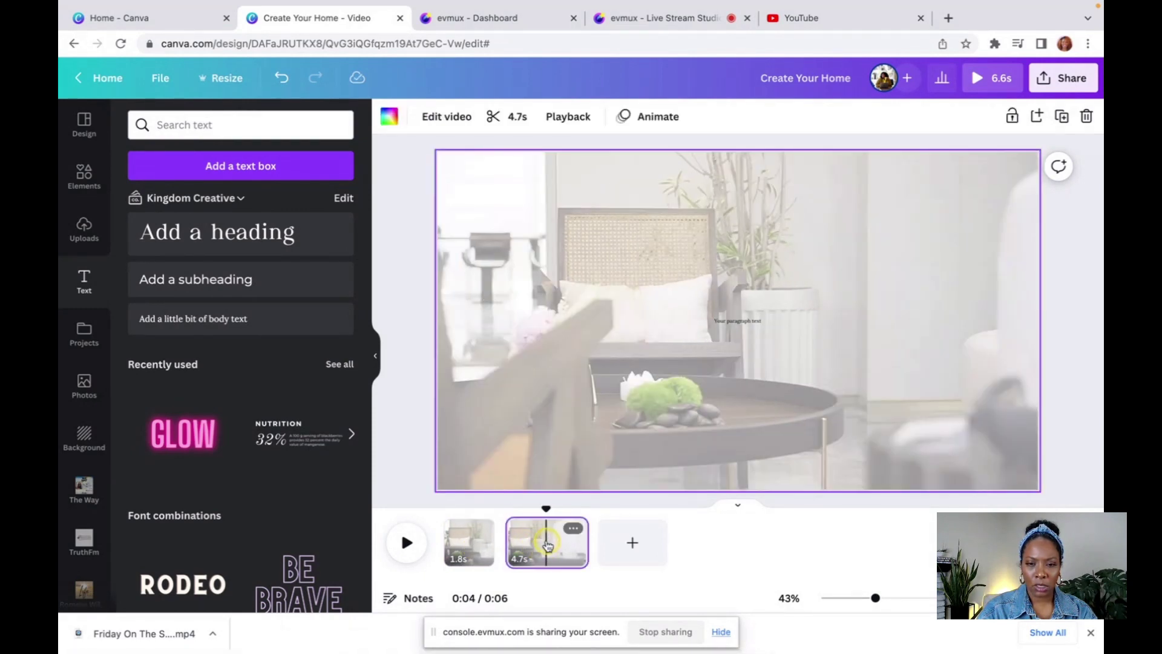
{"action": "key", "text": "s"}
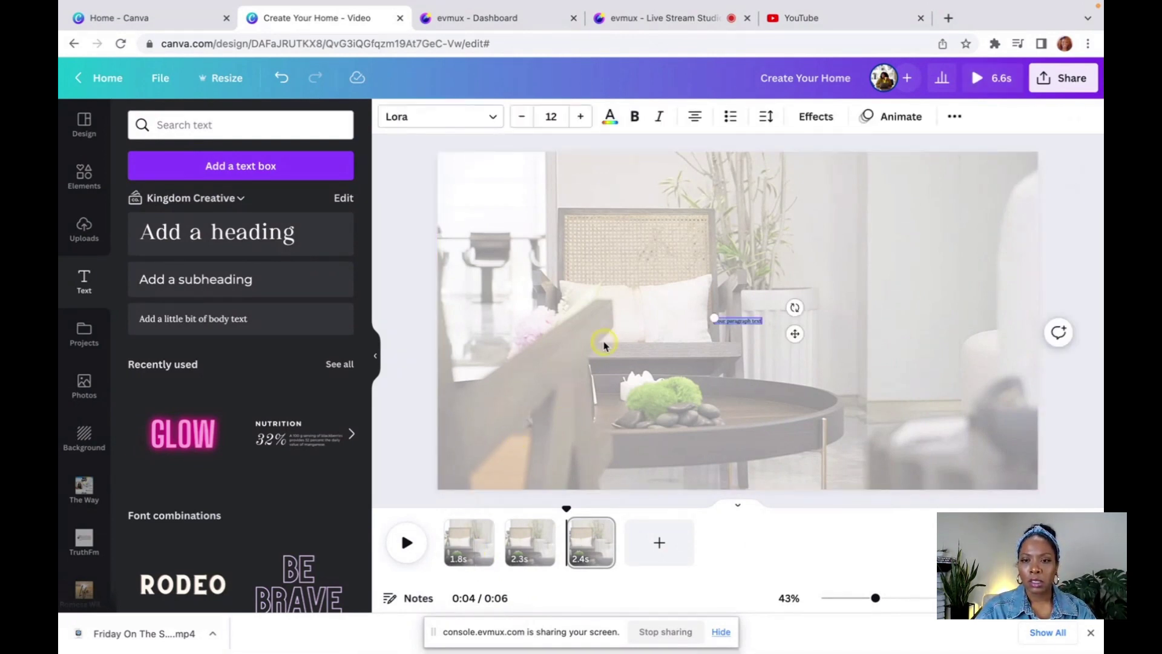
Enlarge the third page's text to size 74.1, delete the leftover placeholder, centre it and type 'Create Your'.
{"action": "left_click_drag", "start_coordinate": [714, 316], "coordinate": [472, 289]}
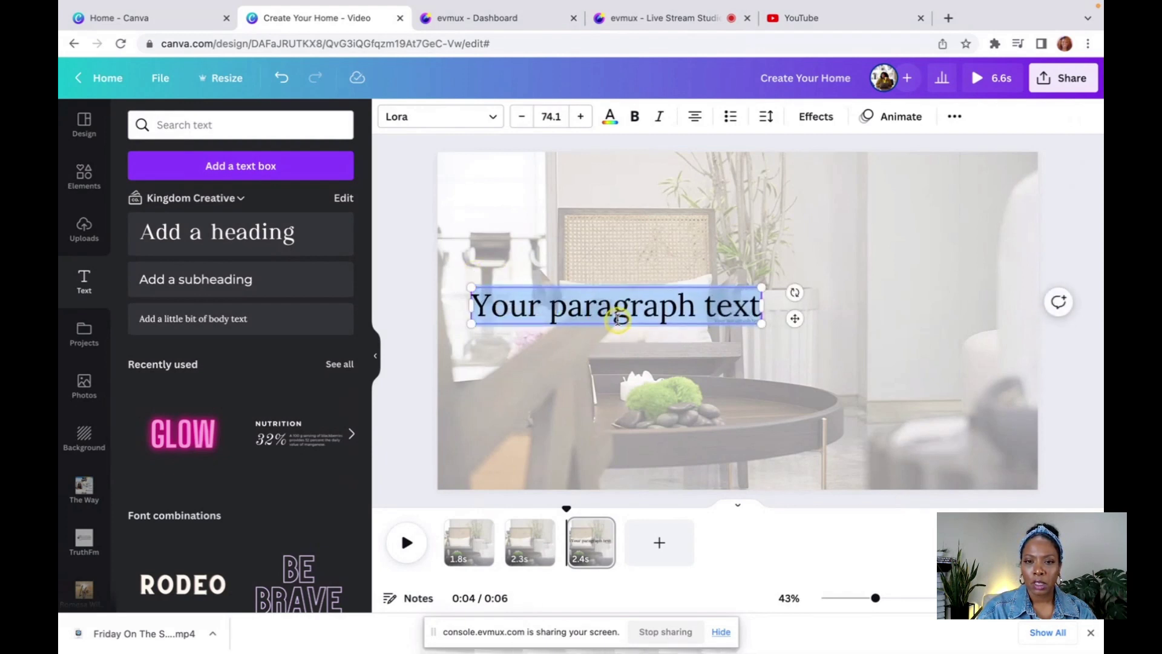
{"action": "left_click_drag", "start_coordinate": [617, 326], "coordinate": [685, 271]}
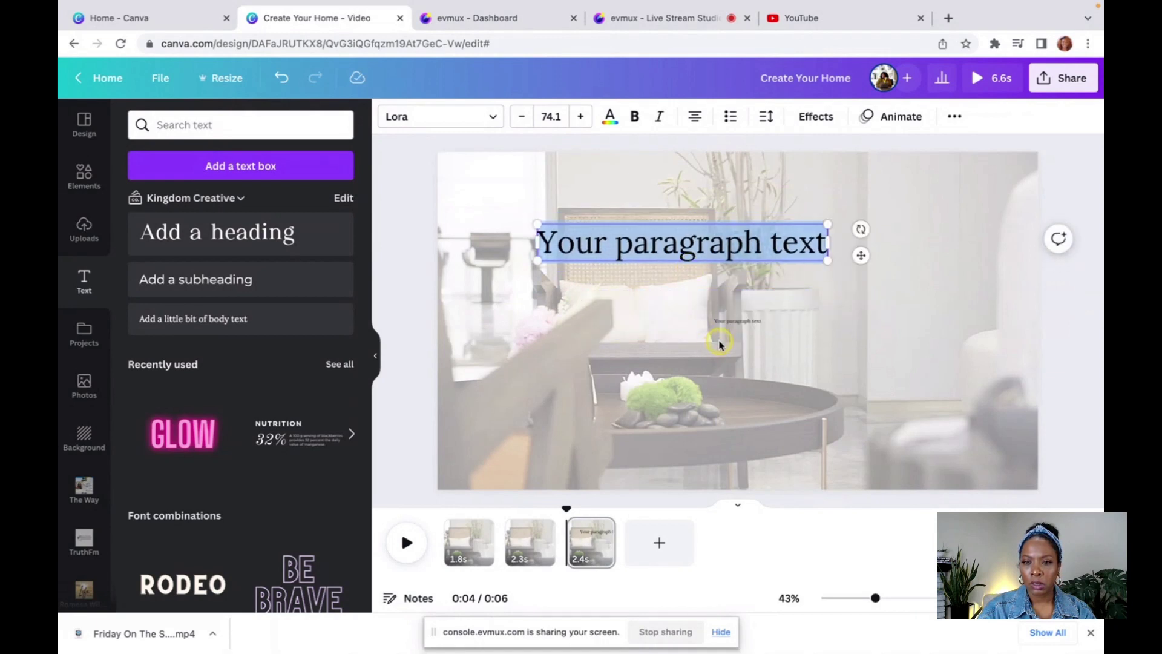
{"action": "left_click", "coordinate": [739, 321]}
{"action": "key", "text": "Delete"}
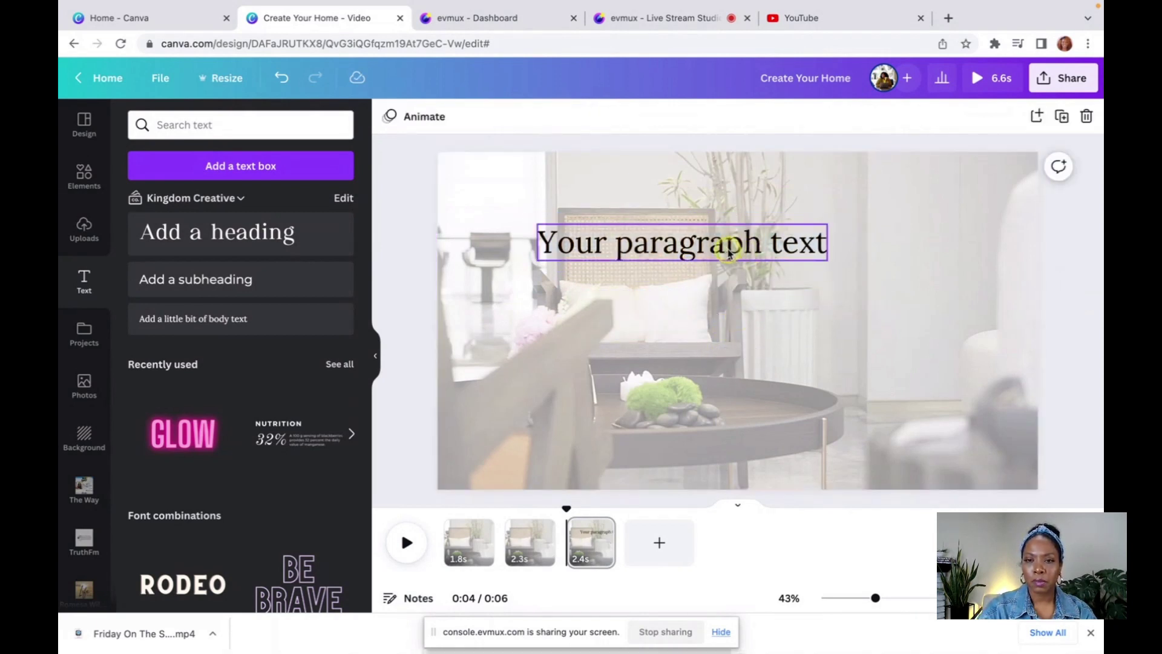
{"action": "left_click", "coordinate": [727, 242]}
{"action": "left_click_drag", "start_coordinate": [726, 242], "coordinate": [766, 324]}
{"action": "double_click", "coordinate": [766, 324]}
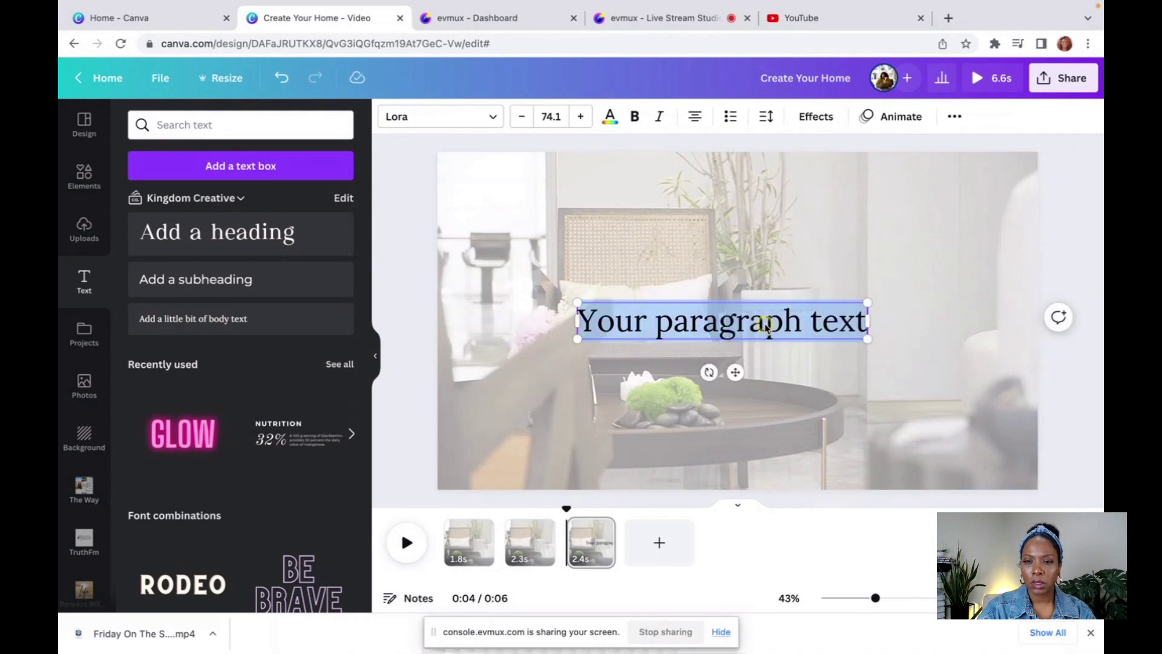
{"action": "type", "text": "Cr"}
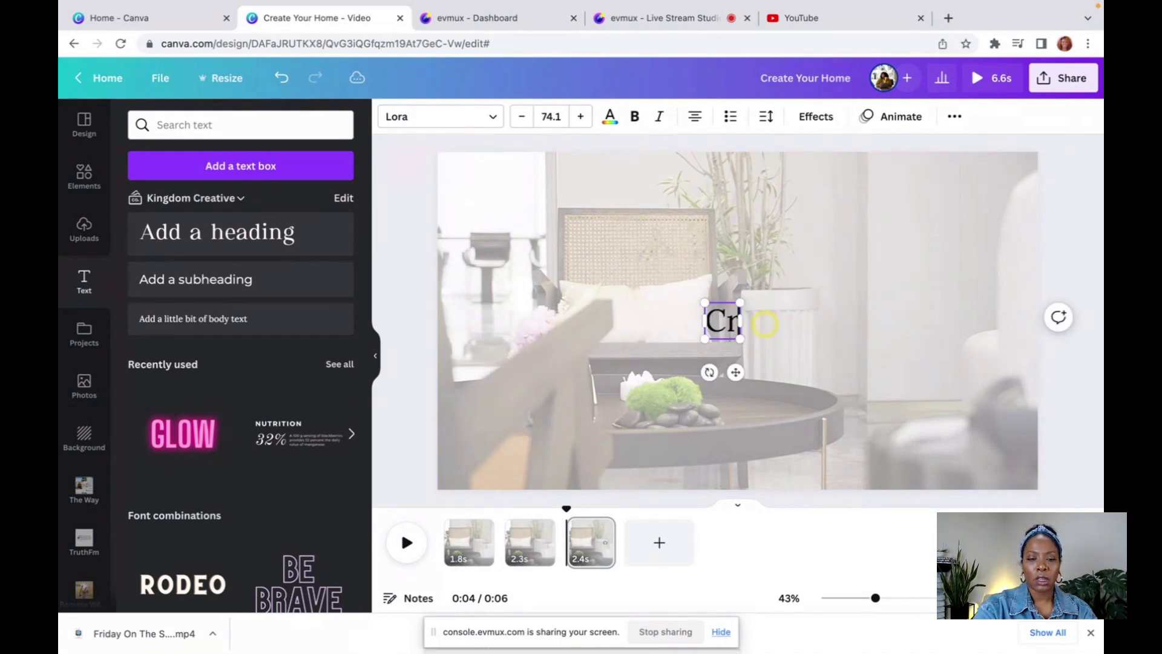
{"action": "type", "text": "eate You"}
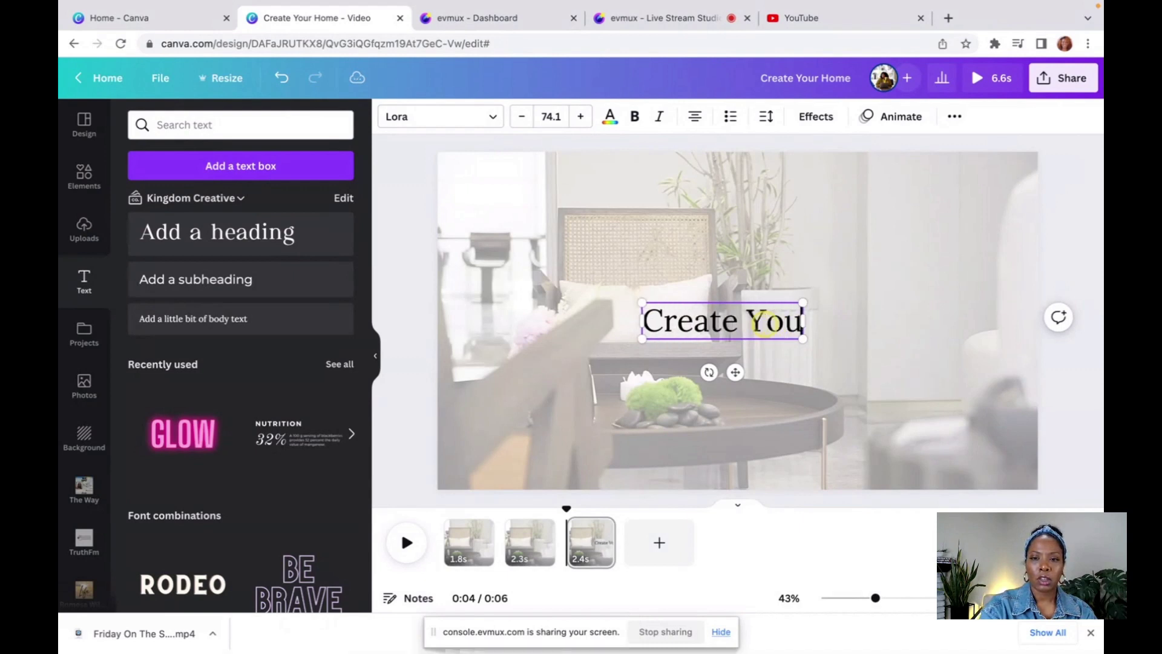
{"action": "type", "text": "r"}
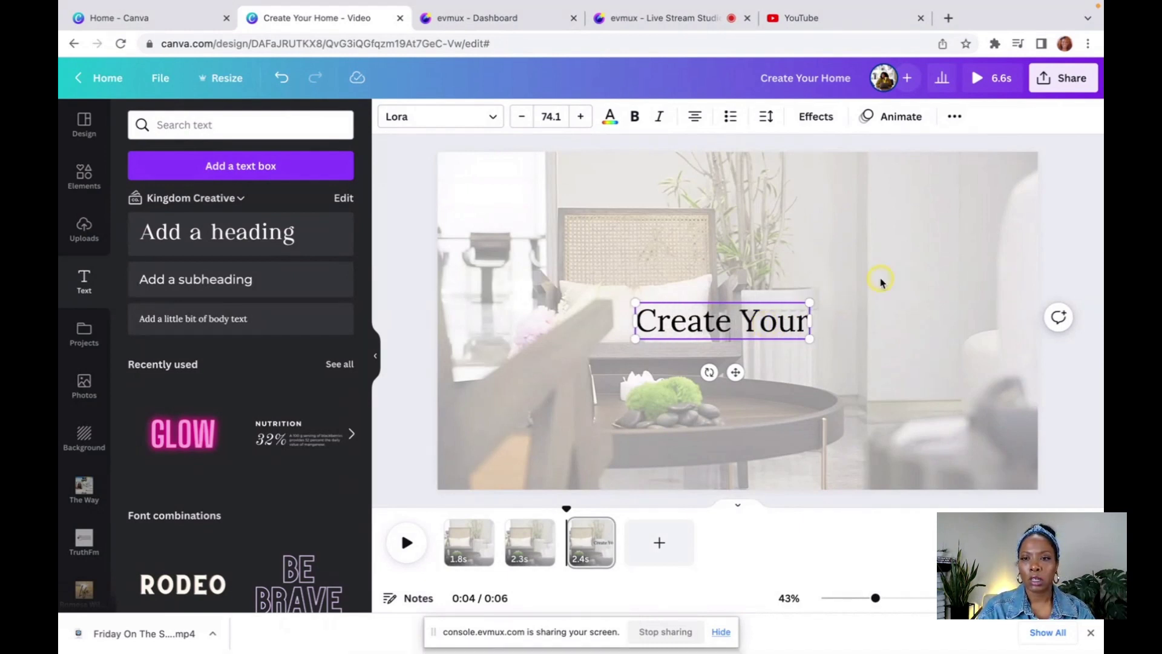
Animate 'Create Your' with the Typewriter entrance at maximum speed in Word writing style.
{"action": "left_click", "coordinate": [817, 117]}
{"action": "left_click", "coordinate": [896, 120]}
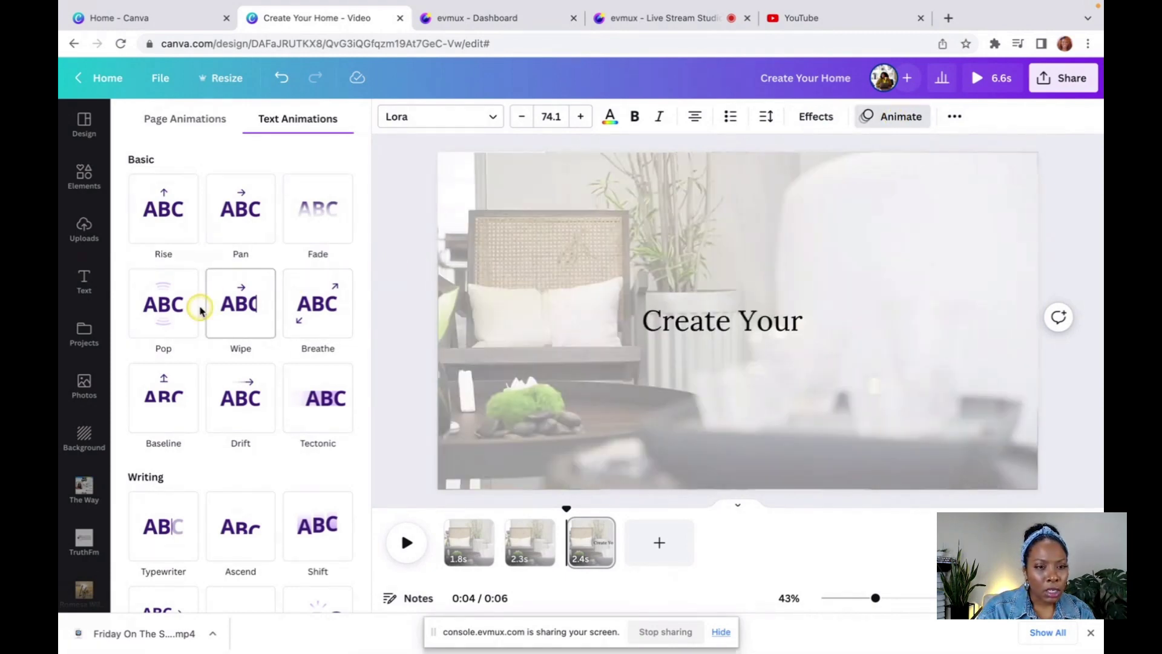
{"action": "scroll", "coordinate": [190, 433], "scroll_direction": "down", "scroll_amount": 3}
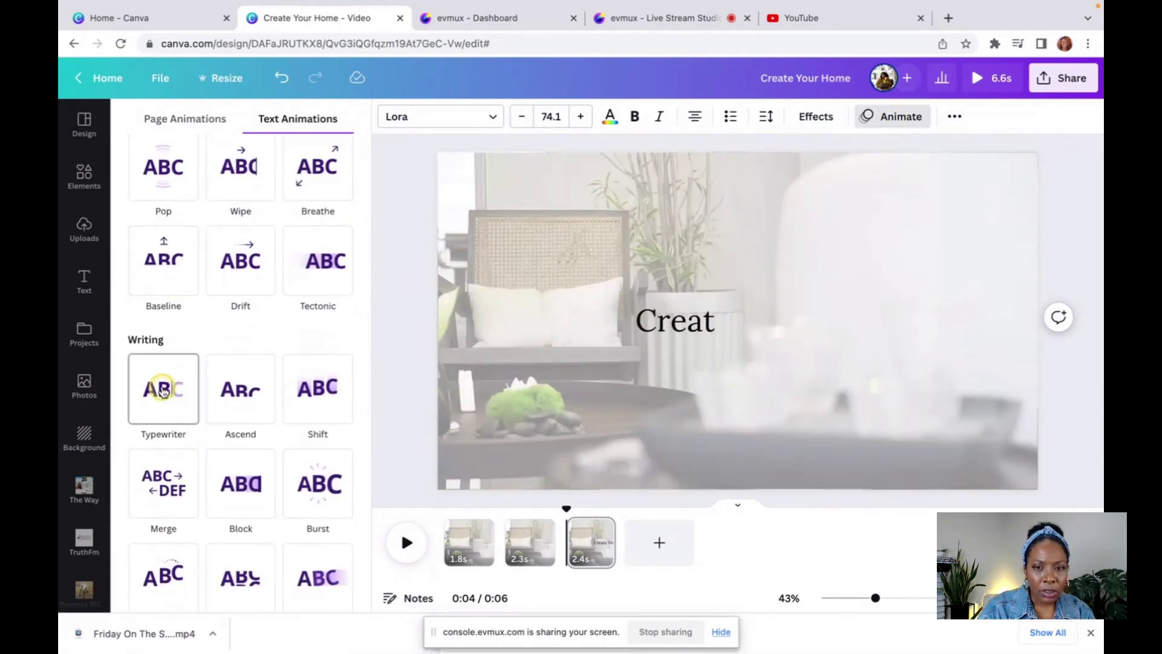
{"action": "left_click", "coordinate": [172, 395]}
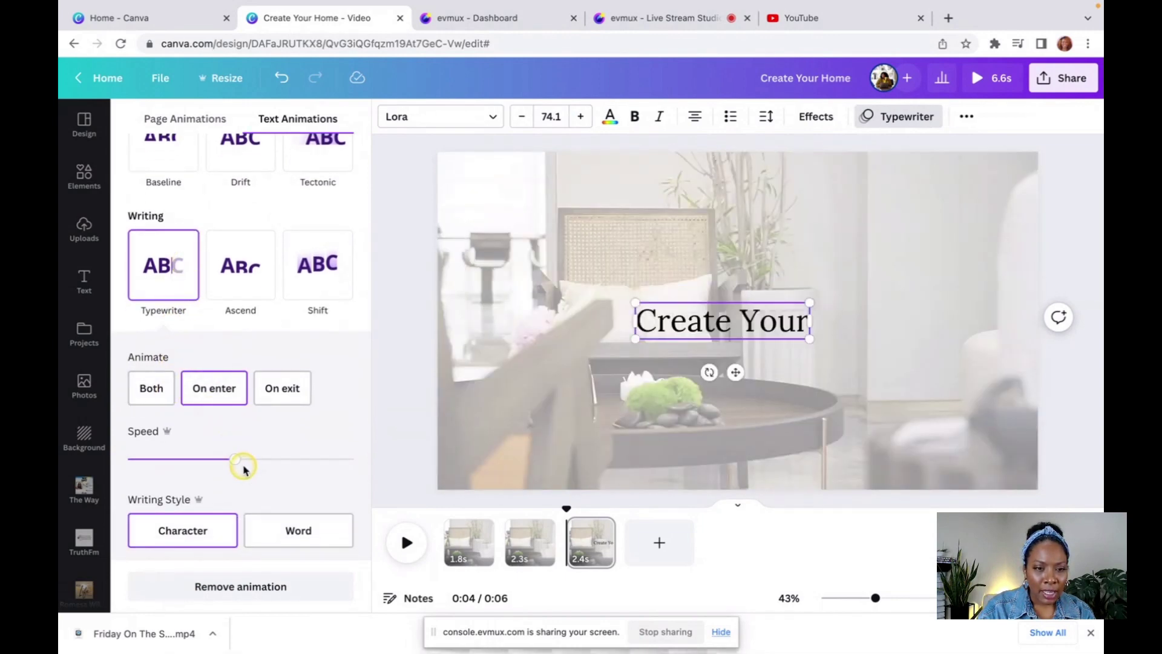
{"action": "mouse_move", "coordinate": [155, 391]}
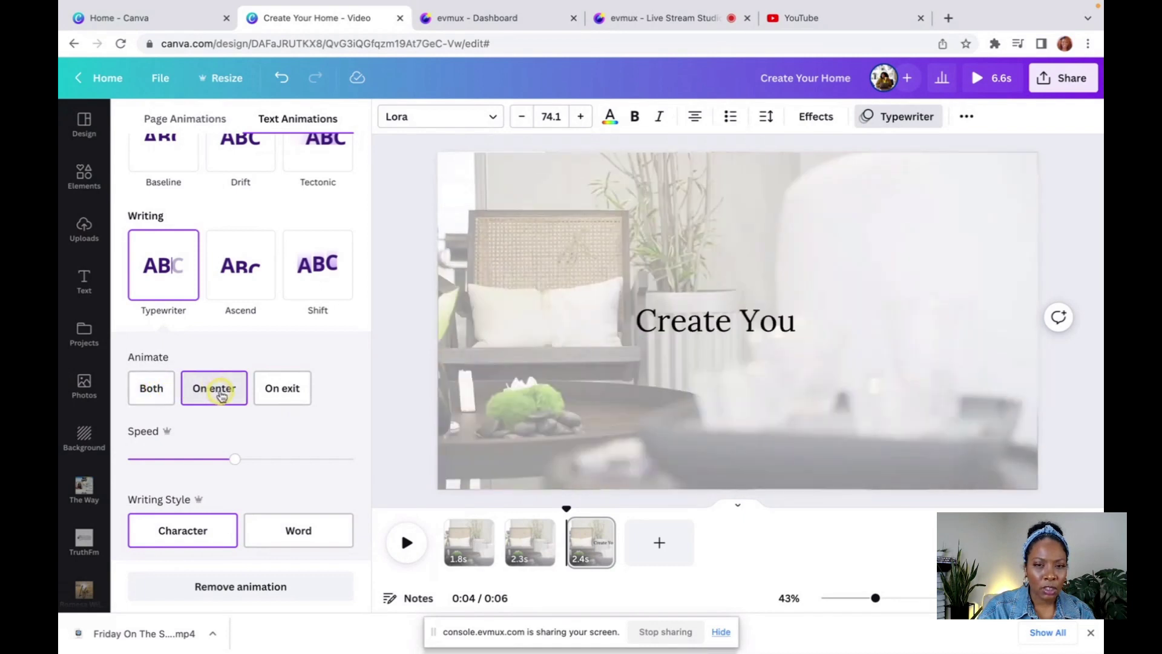
{"action": "left_click_drag", "start_coordinate": [235, 462], "coordinate": [394, 464]}
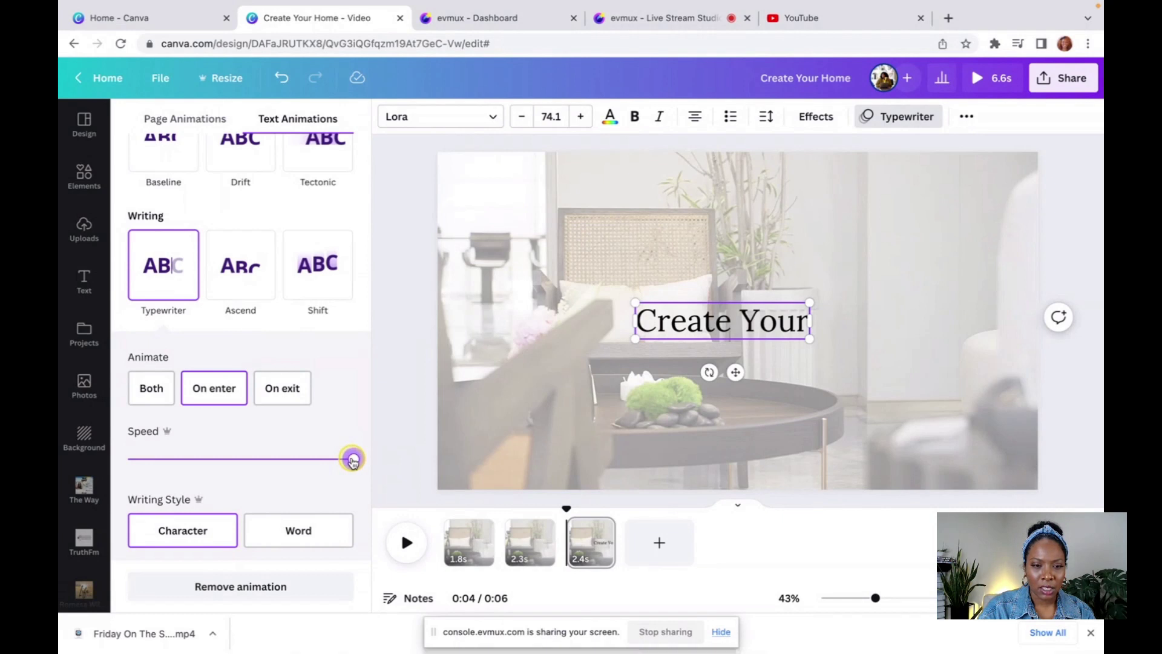
{"action": "left_click", "coordinate": [178, 532]}
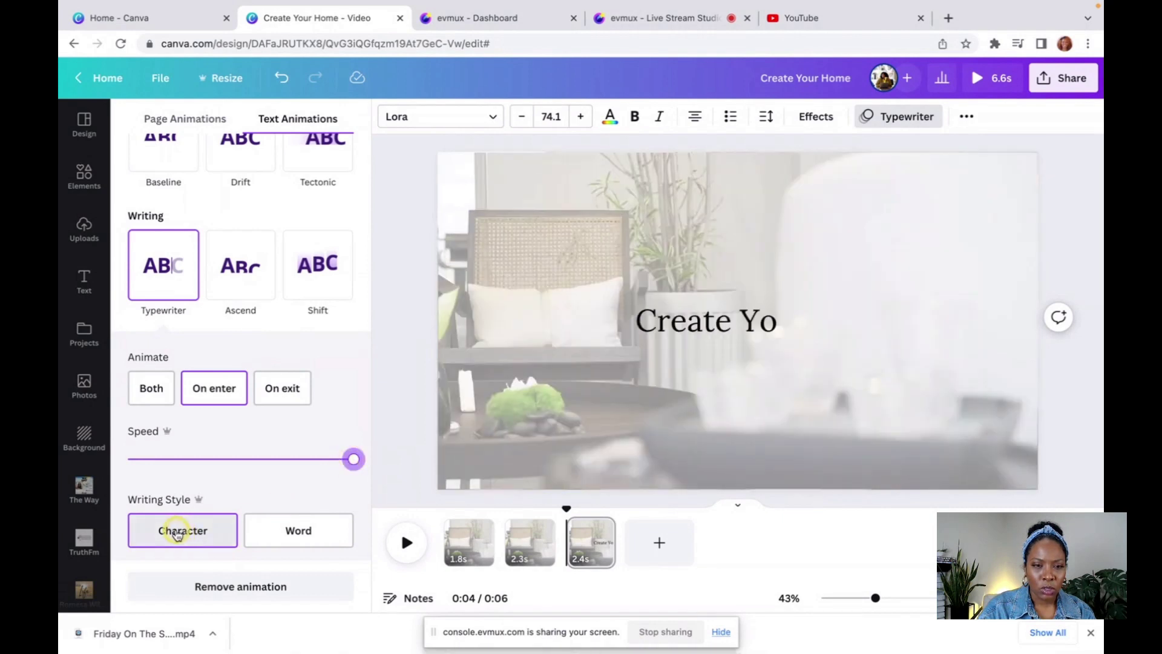
{"action": "left_click", "coordinate": [313, 531]}
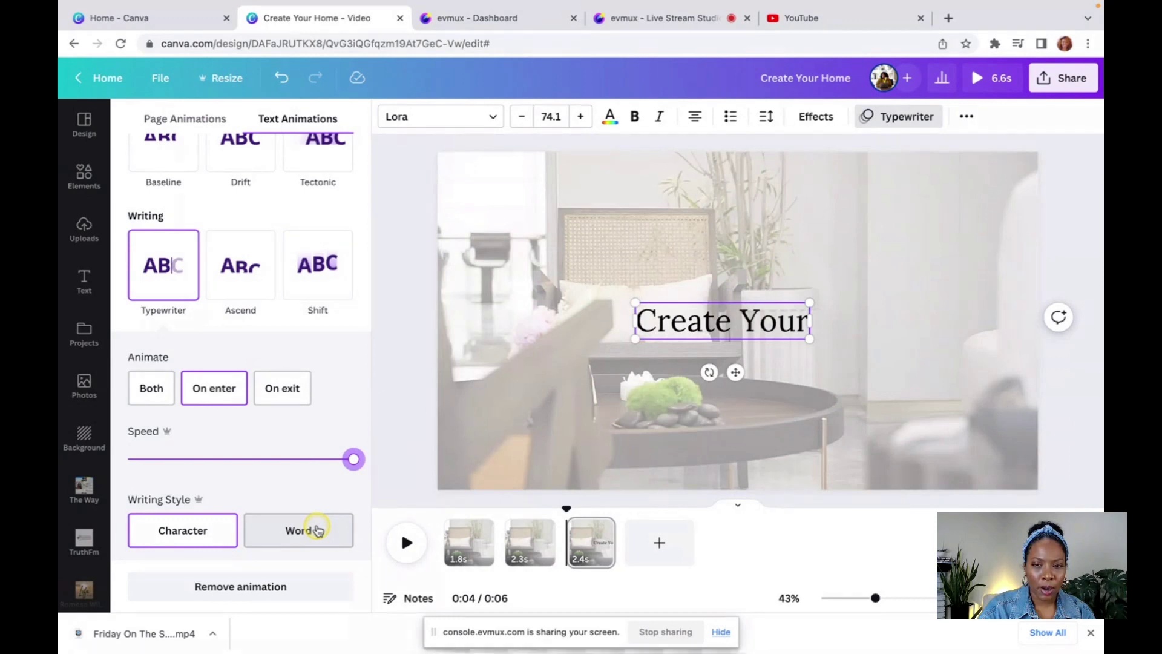
{"action": "left_click", "coordinate": [318, 531]}
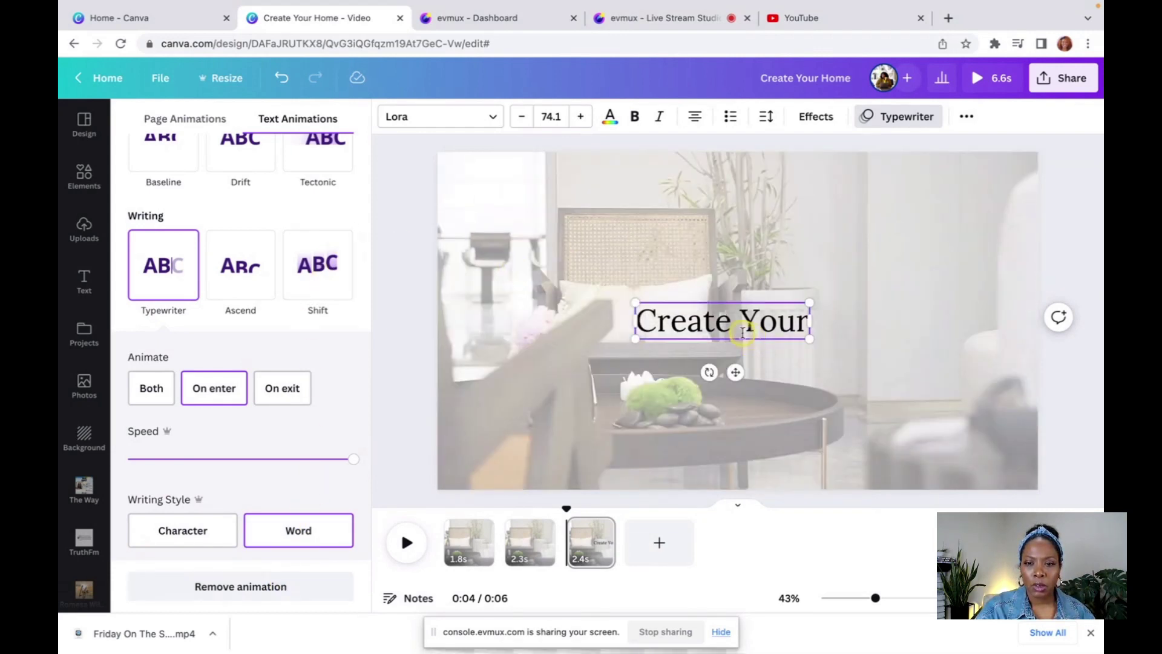
{"action": "left_click_drag", "start_coordinate": [632, 300], "coordinate": [454, 264]}
{"action": "left_click_drag", "start_coordinate": [813, 262], "coordinate": [944, 236]}
{"action": "left_click_drag", "start_coordinate": [808, 334], "coordinate": [855, 336]}
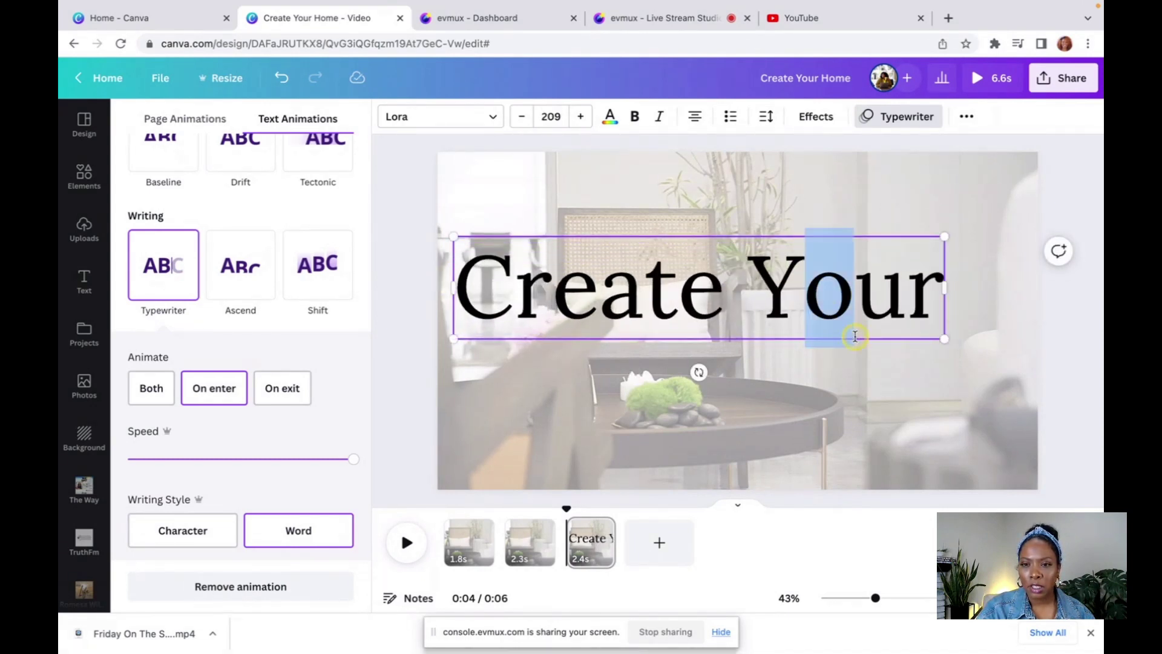
{"action": "left_click", "coordinate": [907, 380]}
{"action": "left_click_drag", "start_coordinate": [813, 291], "coordinate": [850, 303]}
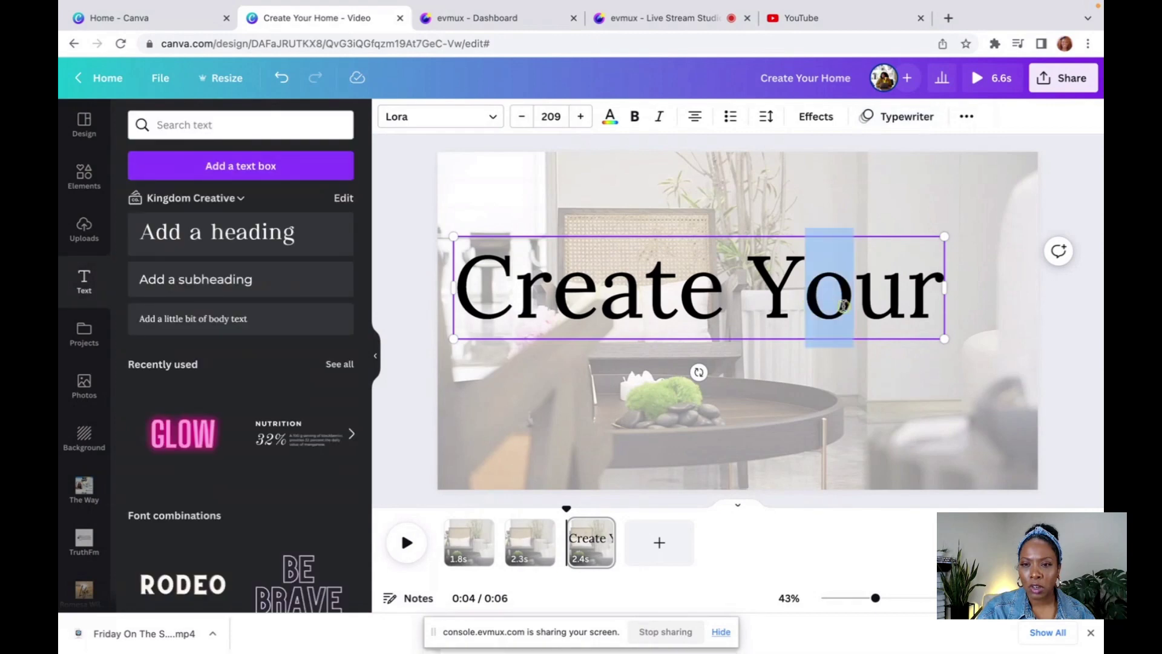
{"action": "left_click", "coordinate": [866, 421]}
{"action": "double_click", "coordinate": [874, 439]}
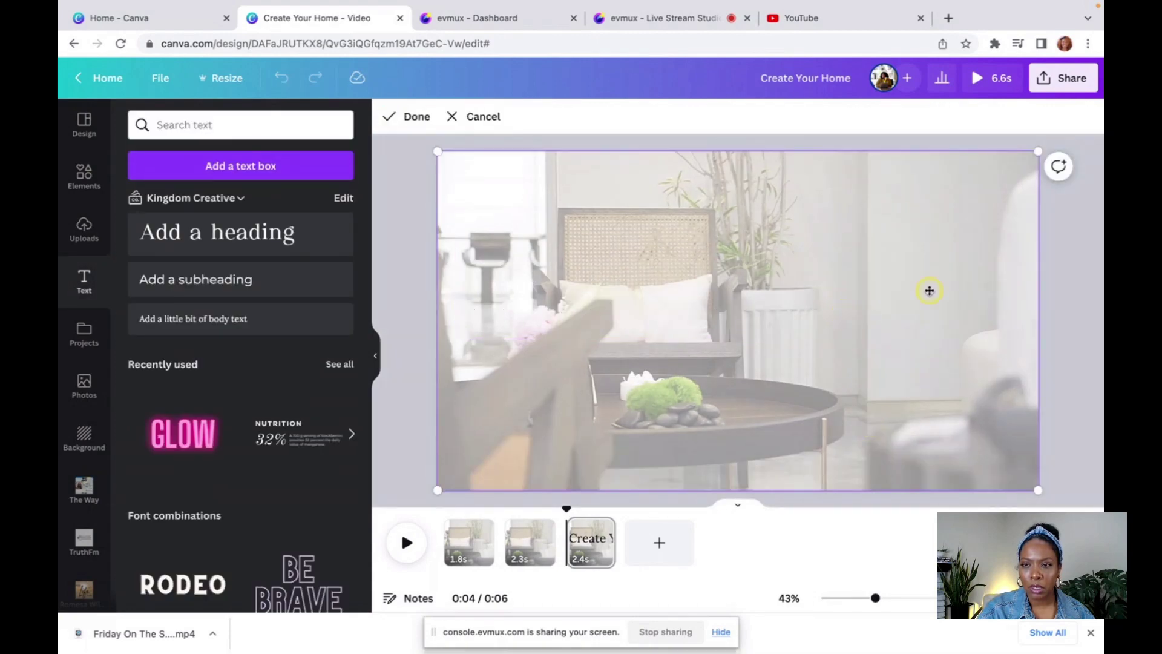
{"action": "left_click", "coordinate": [1057, 290]}
{"action": "left_click_drag", "start_coordinate": [884, 279], "coordinate": [920, 315]}
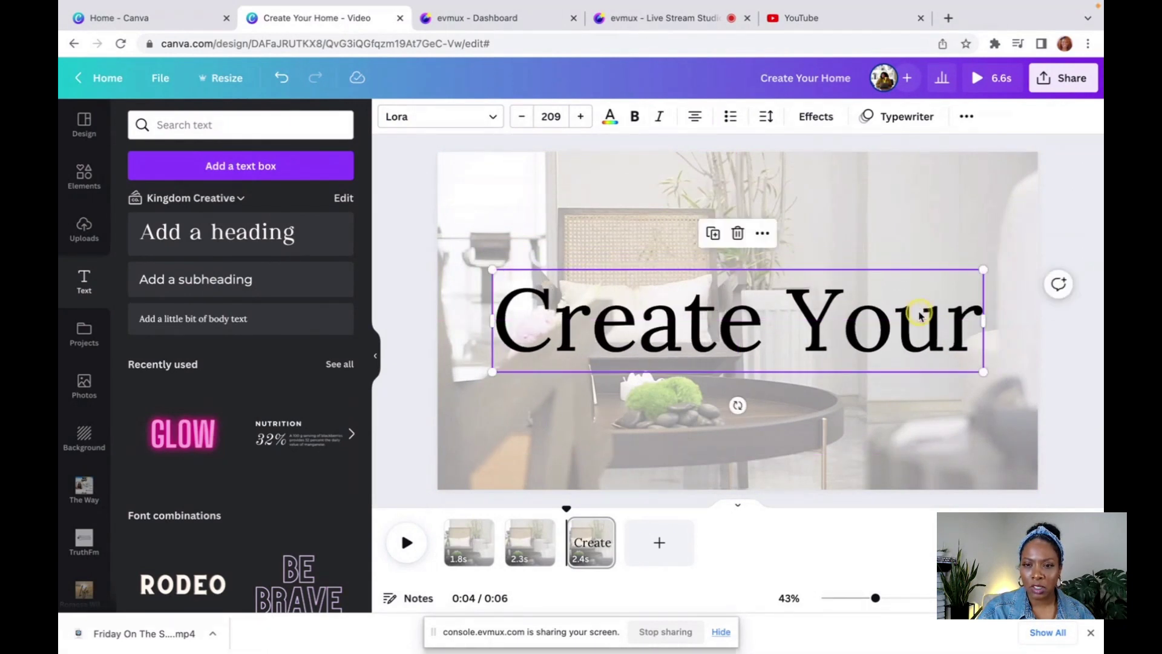
{"action": "left_click", "coordinate": [783, 327]}
{"action": "left_click", "coordinate": [675, 411]}
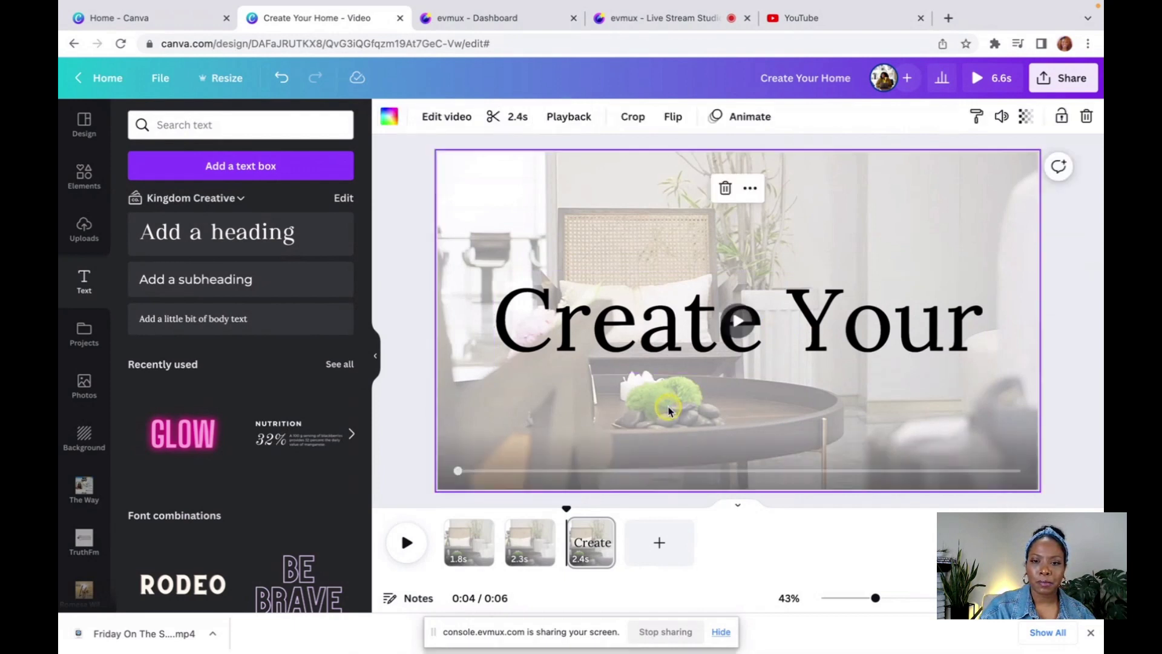
{"action": "left_click", "coordinate": [678, 344]}
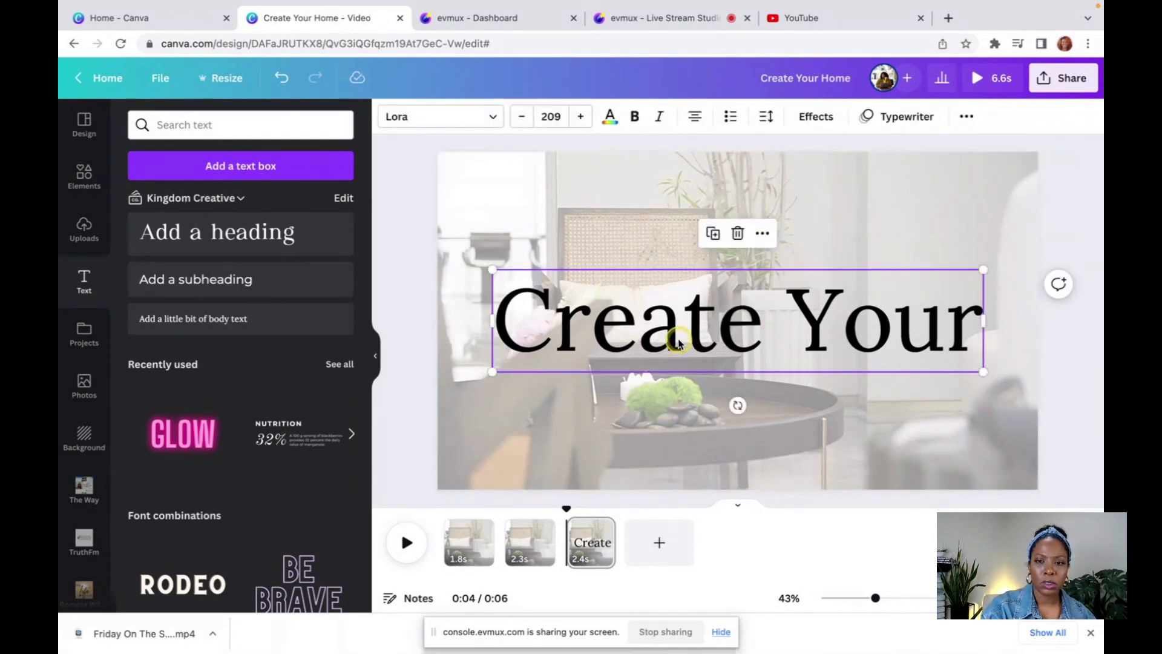
{"action": "mouse_move", "coordinate": [539, 537]}
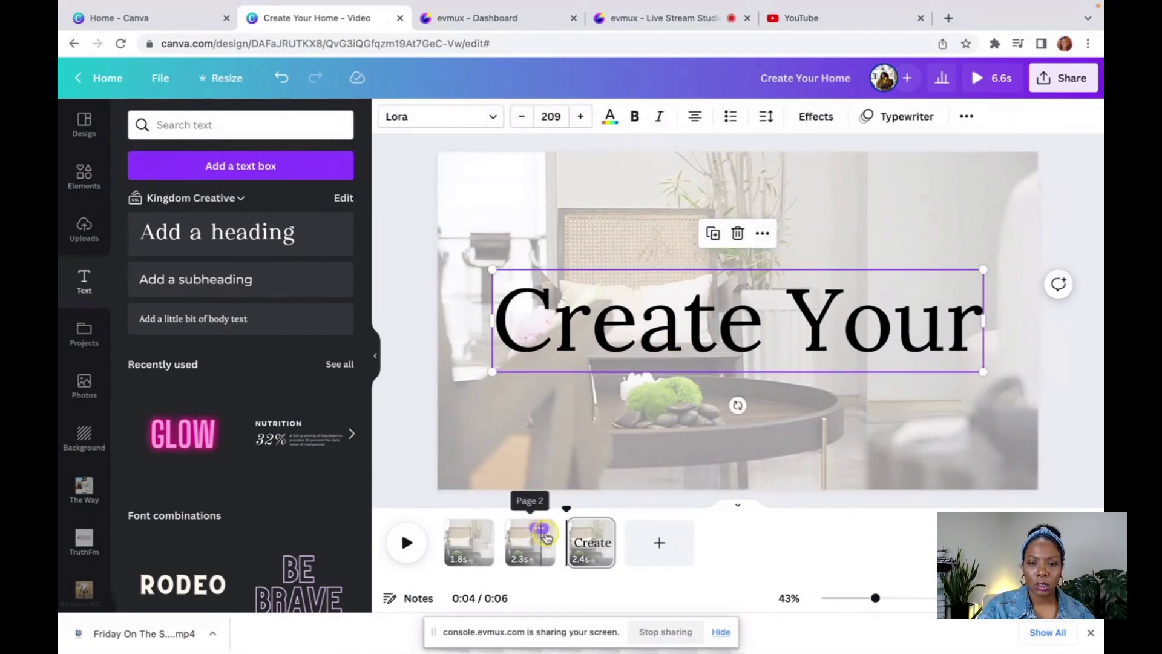
{"action": "left_click", "coordinate": [597, 544]}
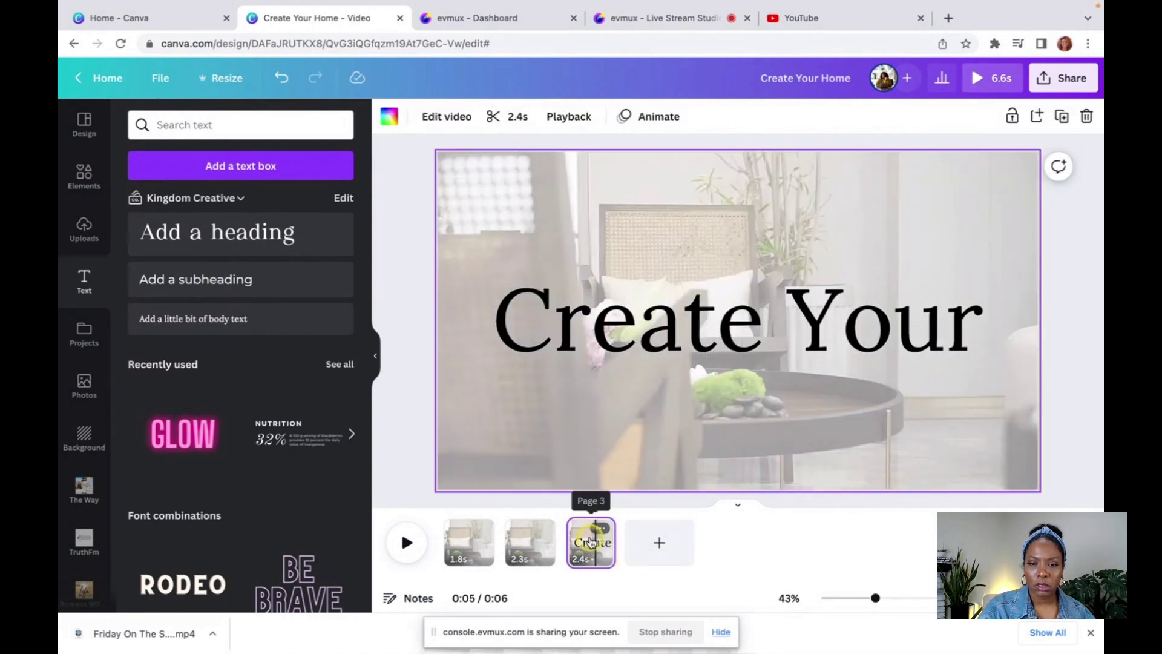
{"action": "left_click", "coordinate": [692, 335]}
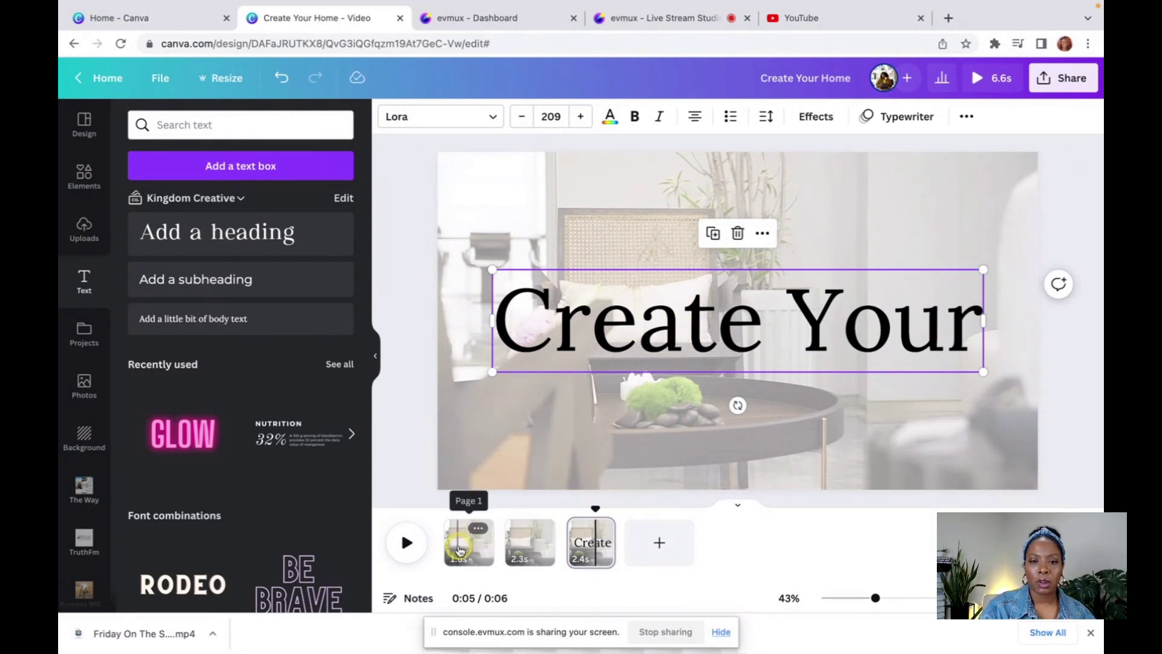
On page 1, replace the placeholder paragraph with the pasted 'Create Your' title.
{"action": "left_click", "coordinate": [460, 548]}
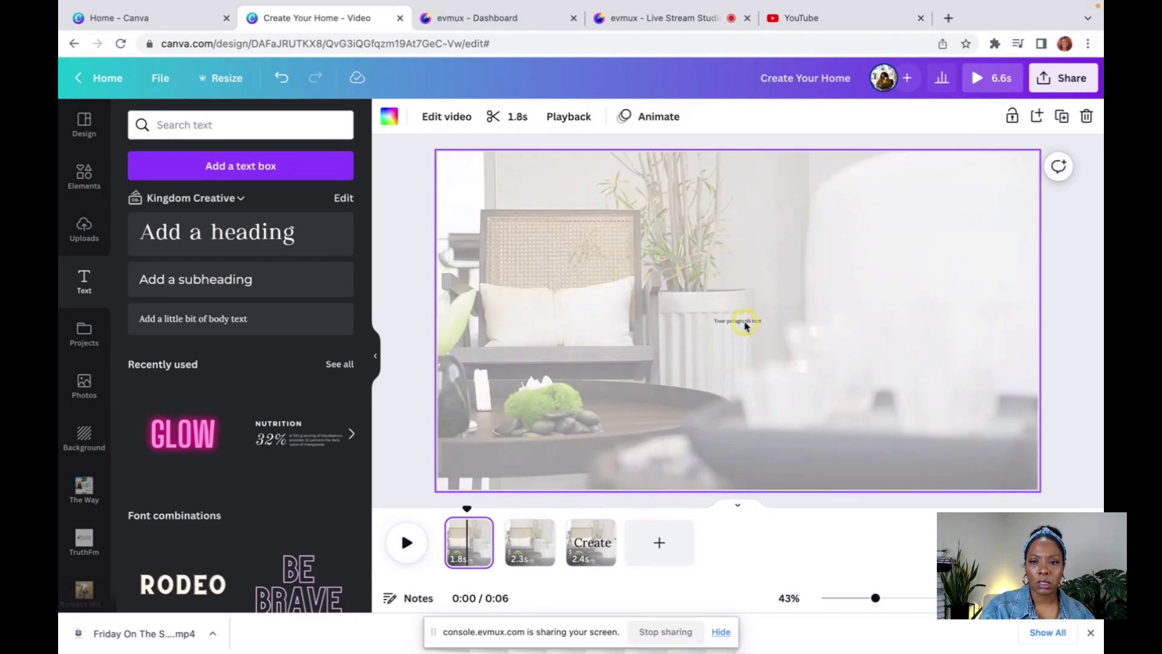
{"action": "left_click", "coordinate": [745, 325]}
{"action": "key", "text": "Delete"}
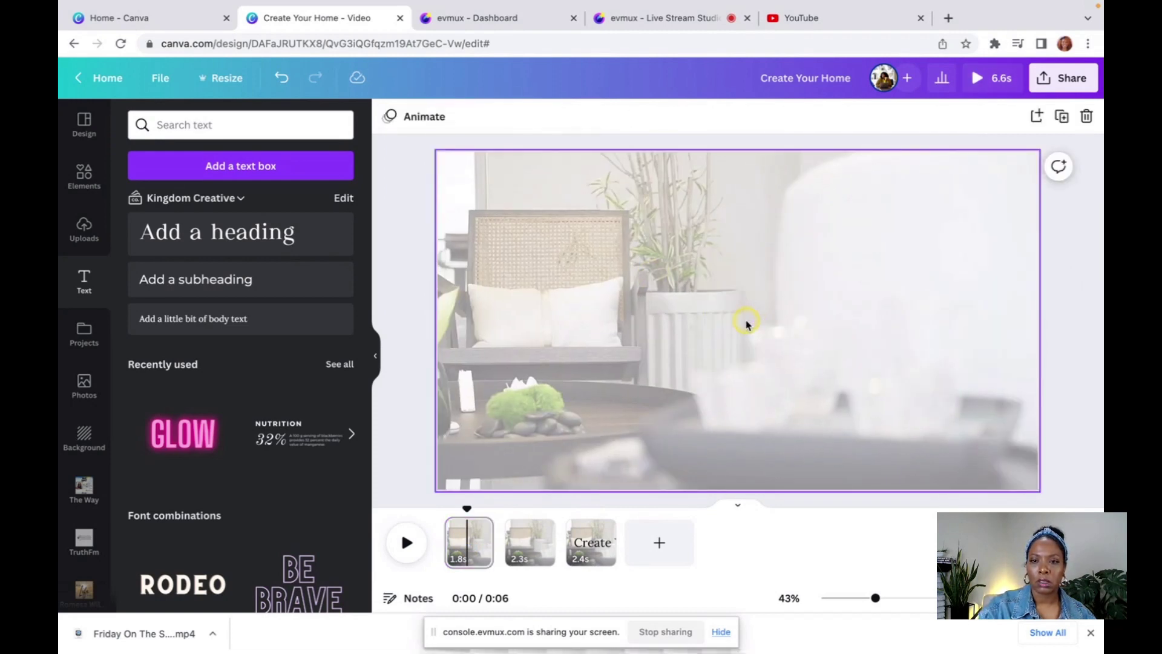
{"action": "key", "text": "ctrl+v"}
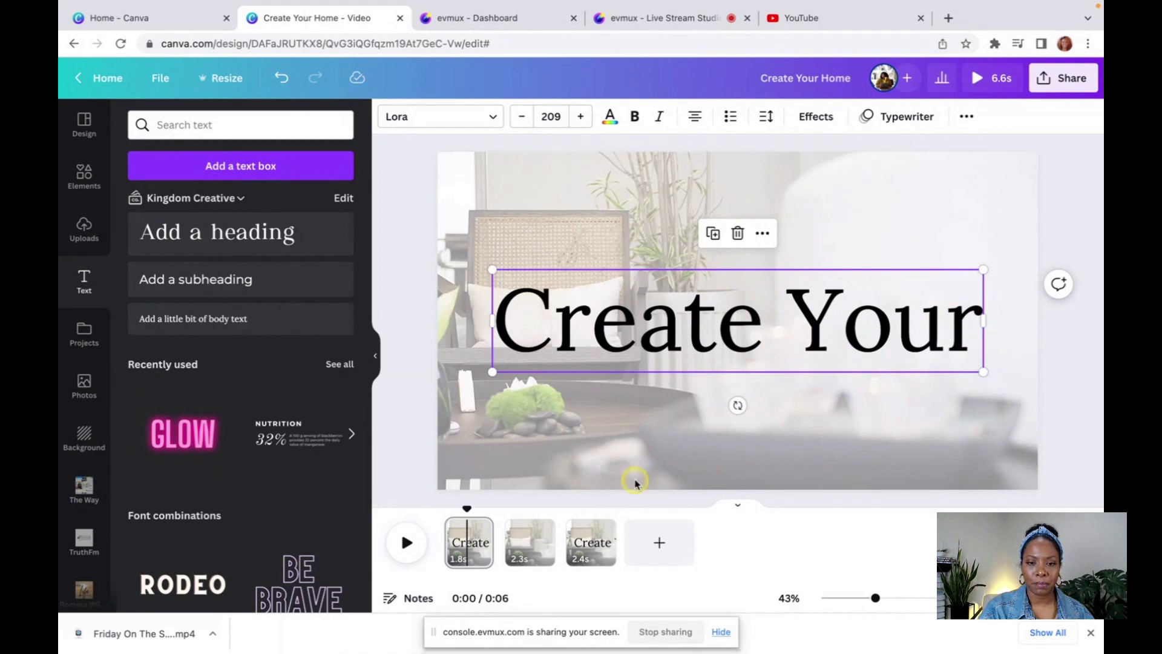
On page 2, replace the placeholder paragraph with the pasted 'Create Your' title.
{"action": "left_click", "coordinate": [528, 540]}
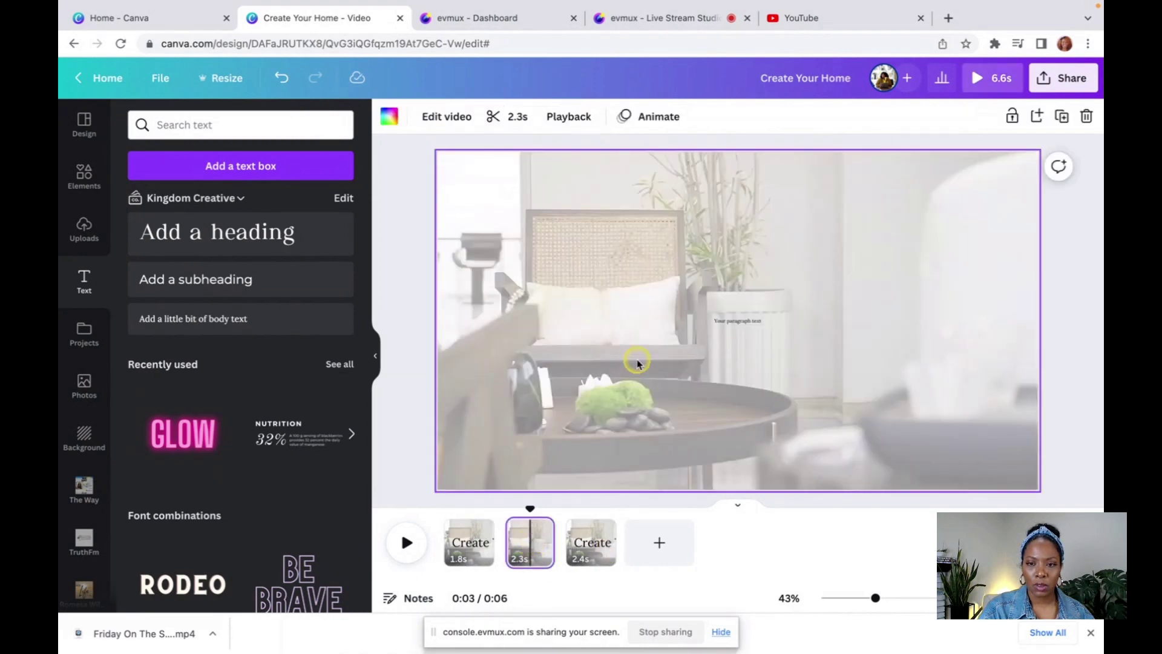
{"action": "left_click", "coordinate": [748, 321]}
{"action": "key", "text": "Delete"}
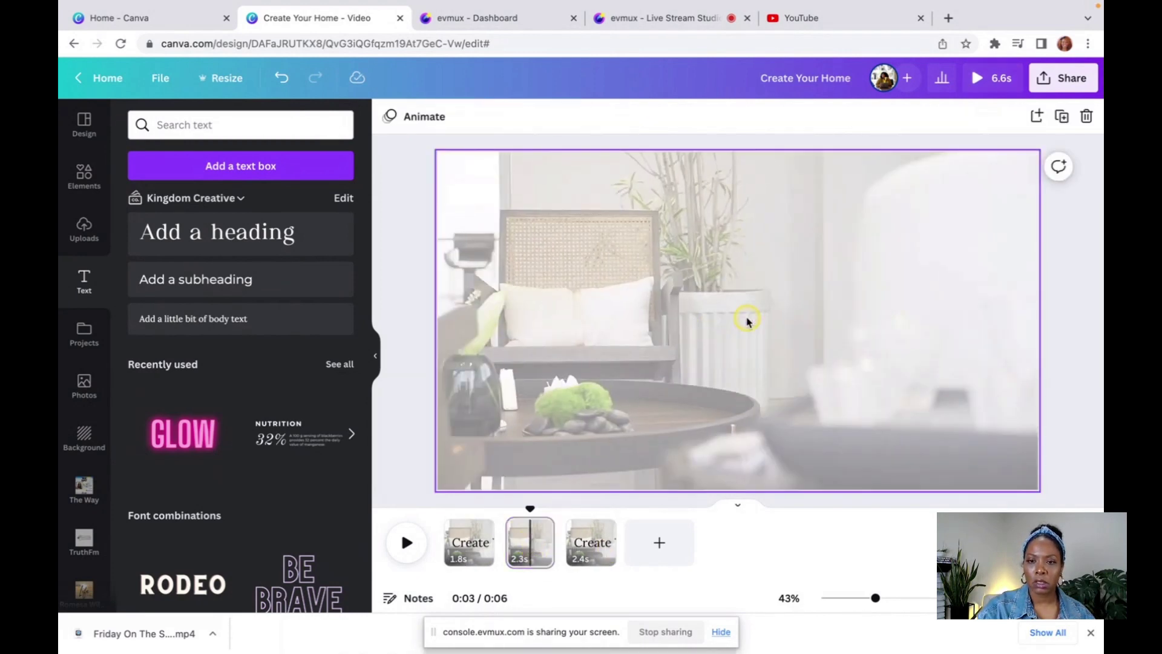
{"action": "key", "text": "ctrl+v"}
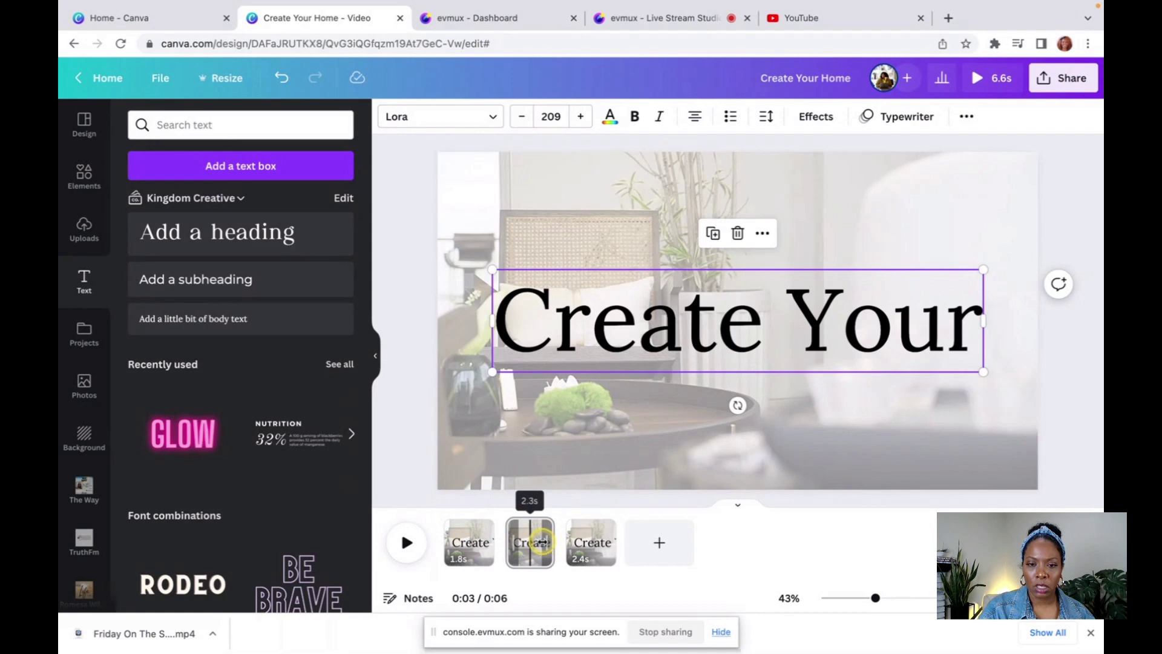
{"action": "left_click", "coordinate": [631, 418]}
{"action": "left_click", "coordinate": [689, 338]}
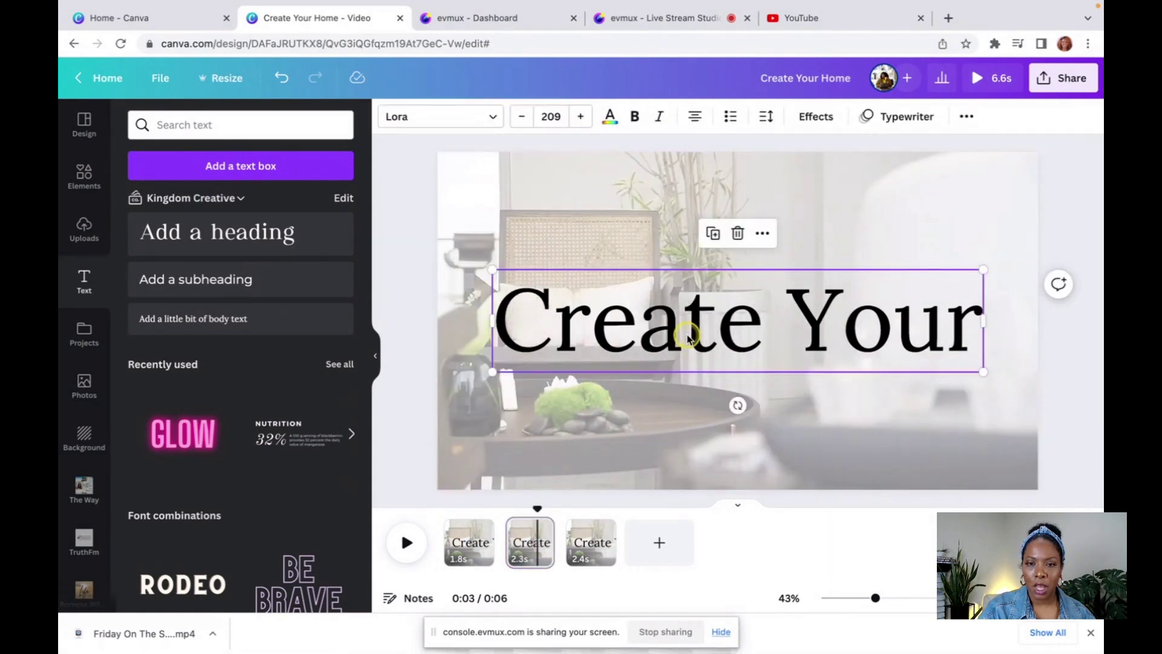
Retype the page 2 title as 'Dream'.
{"action": "double_click", "coordinate": [688, 338]}
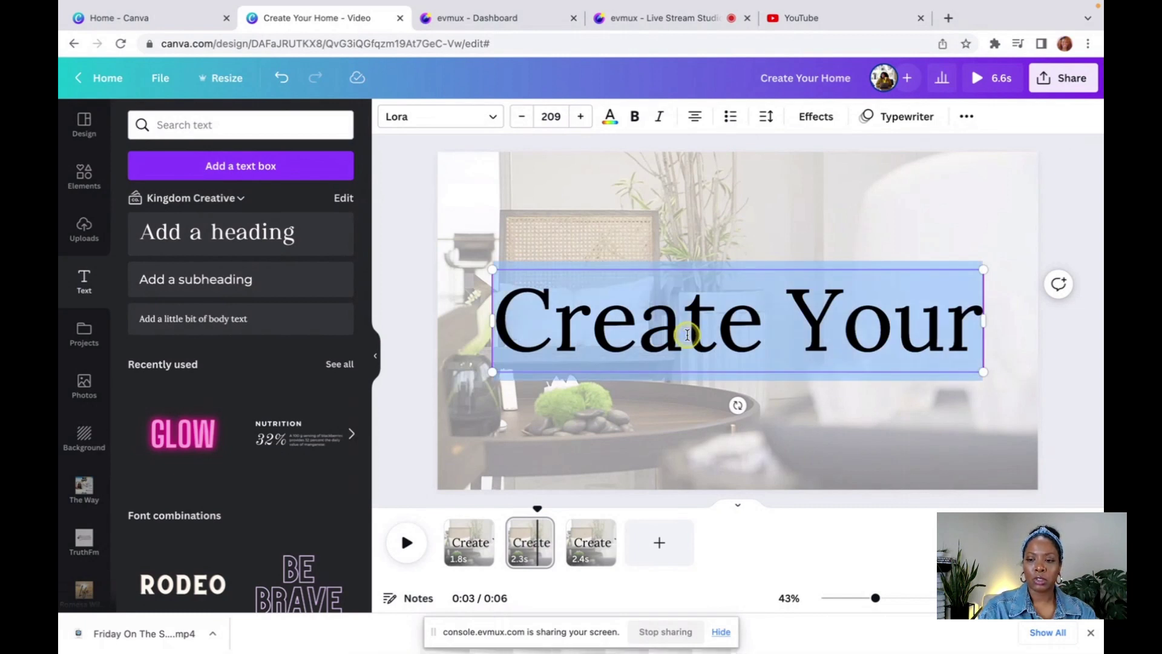
{"action": "type", "text": "Dr"}
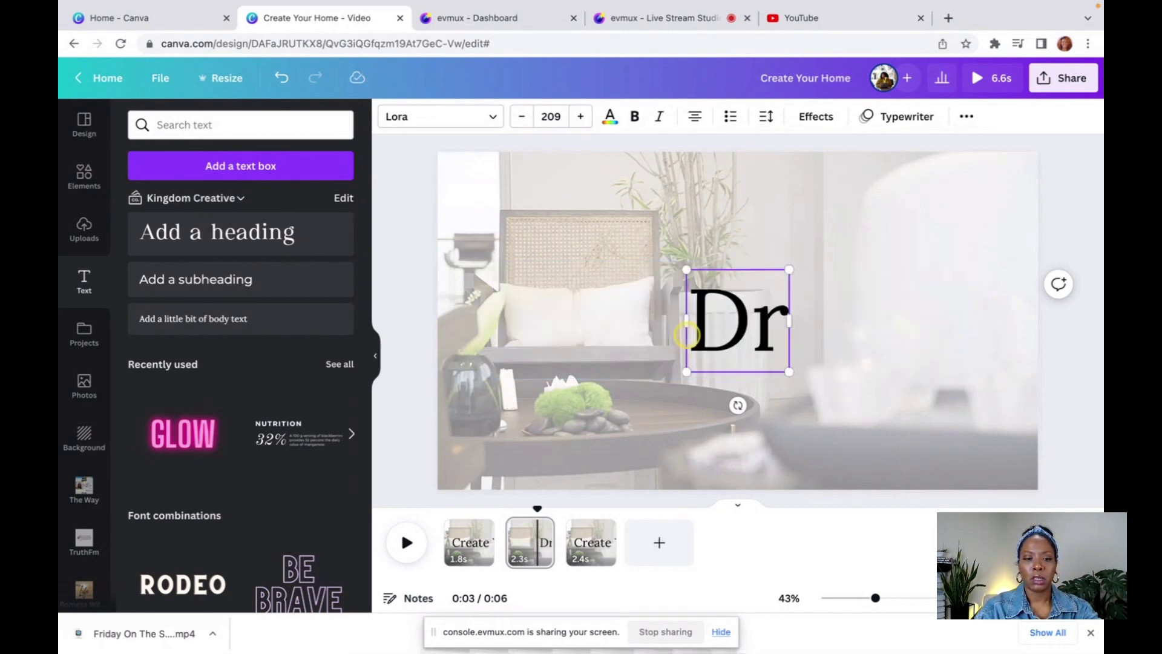
{"action": "type", "text": "ean"}
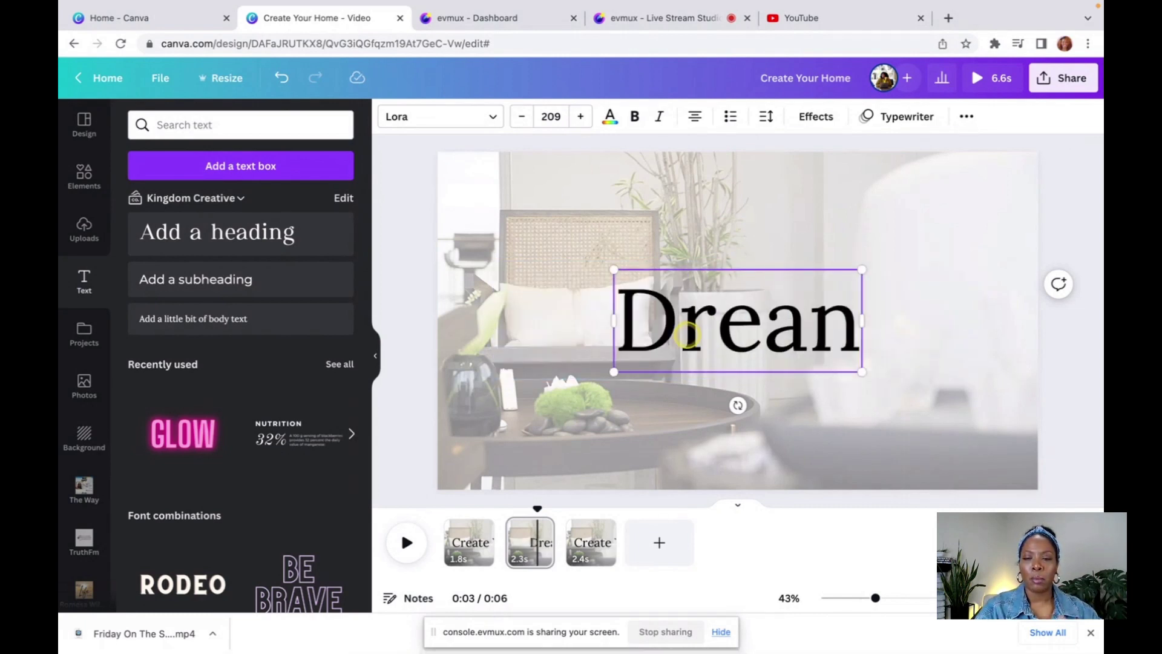
{"action": "key", "text": "BackSpace"}
{"action": "type", "text": "m"}
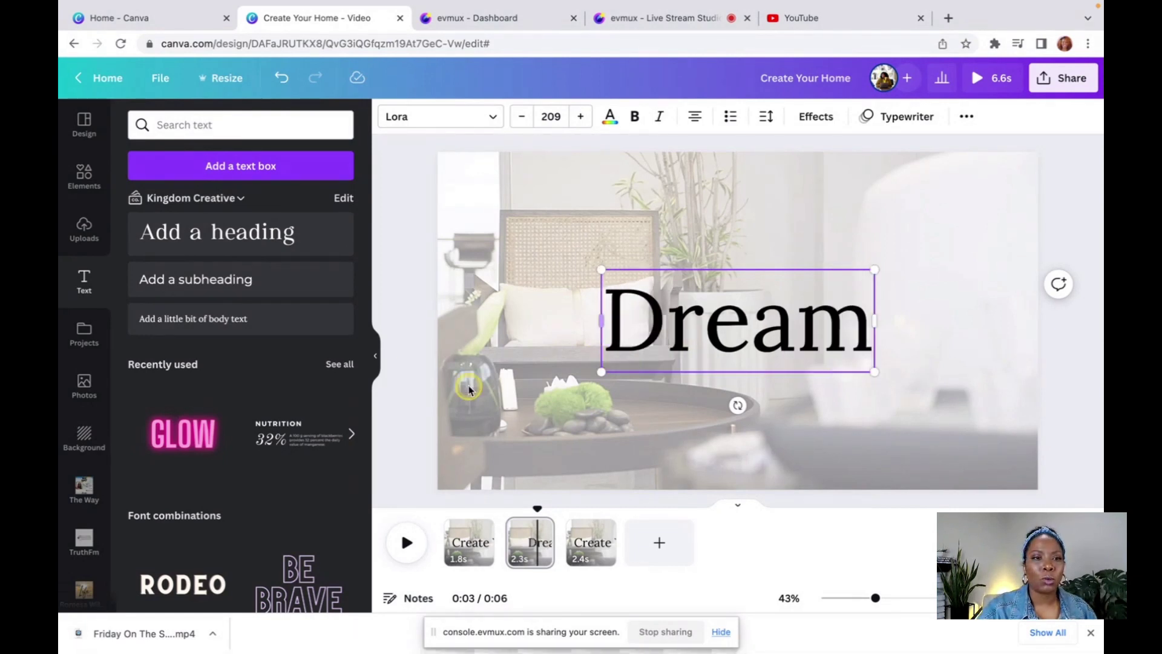
Try Moonlight, Happiness and Magic Winter fonts, then set Dream in Manhattan.
{"action": "left_click", "coordinate": [491, 116]}
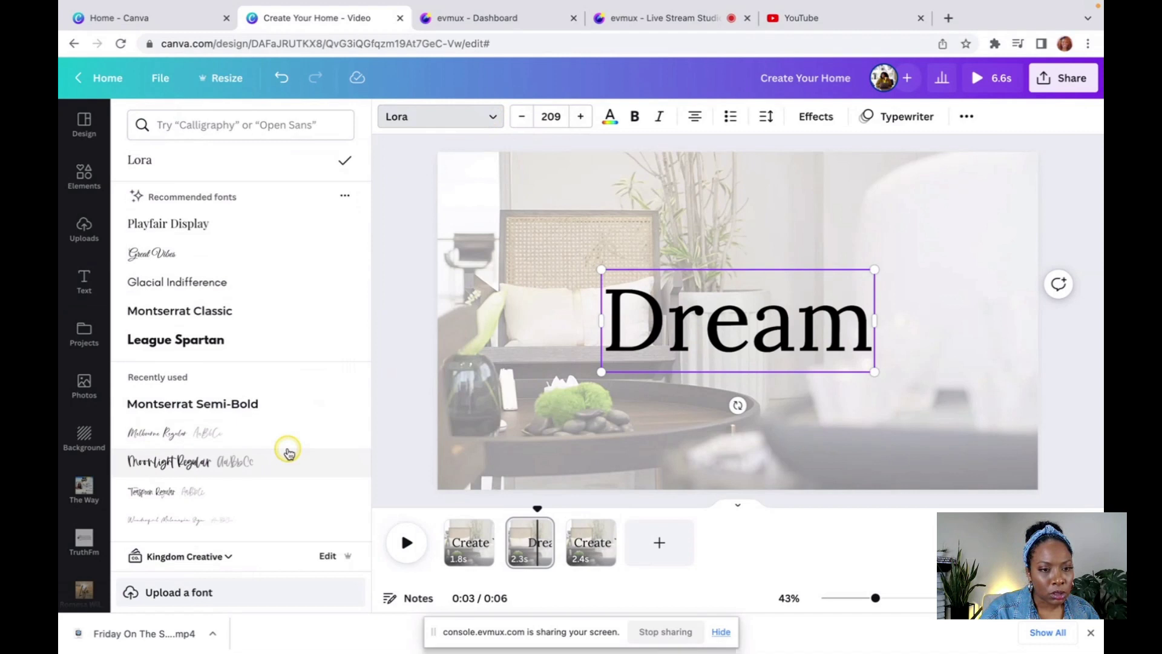
{"action": "left_click", "coordinate": [244, 464]}
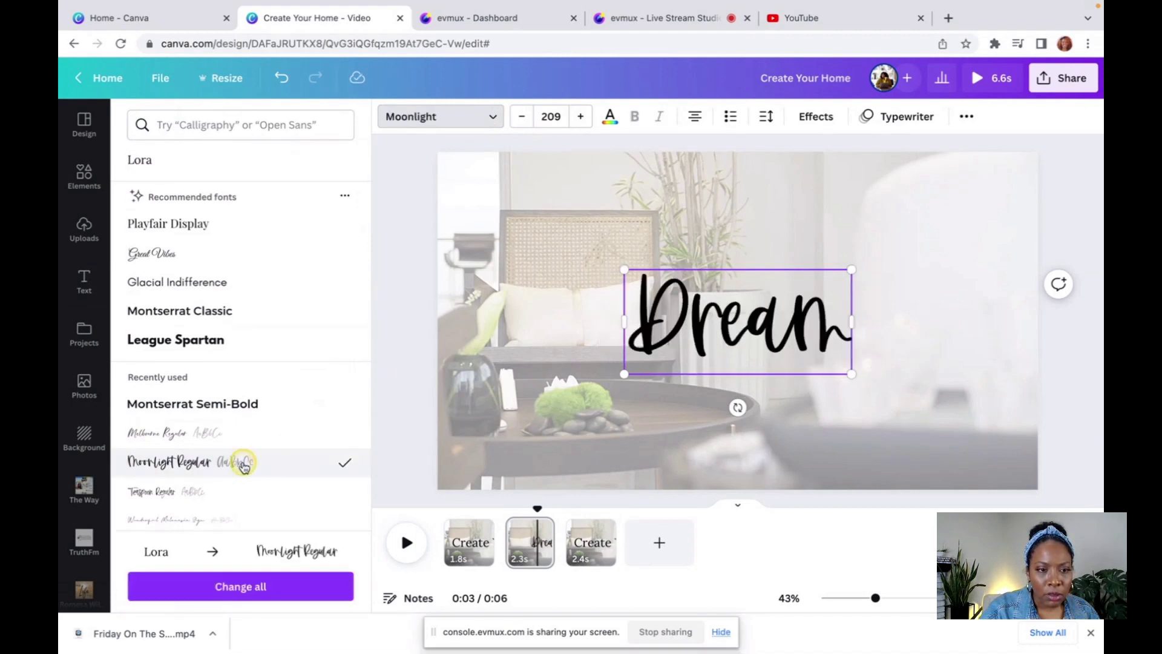
{"action": "scroll", "coordinate": [271, 459], "scroll_direction": "down", "scroll_amount": 6}
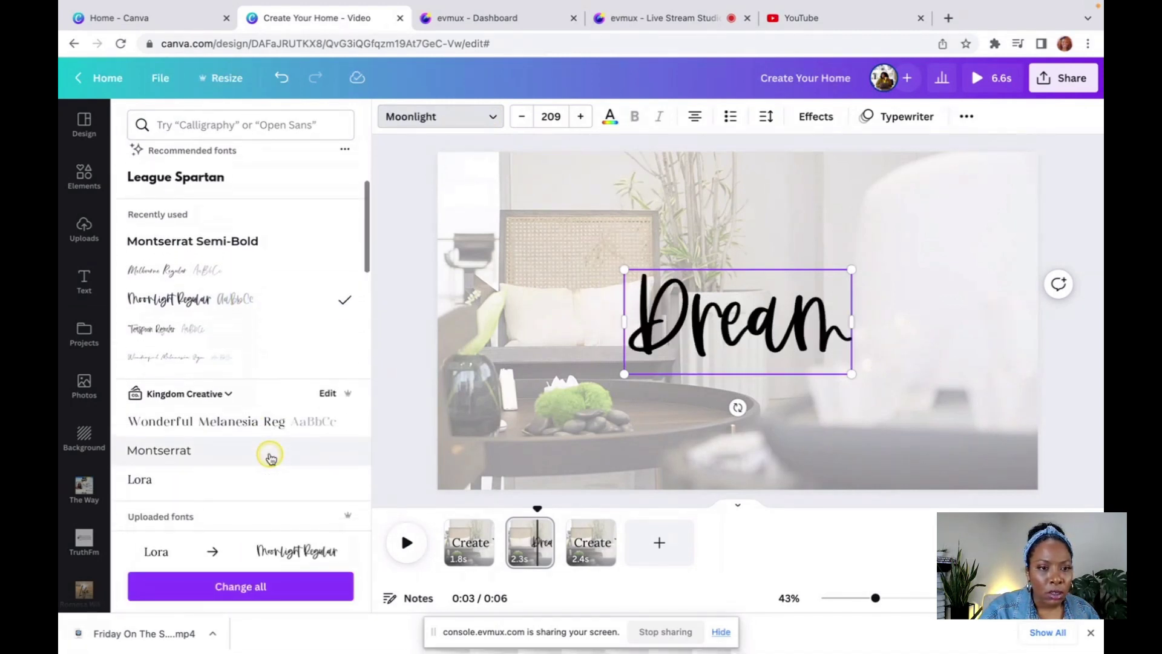
{"action": "scroll", "coordinate": [271, 459], "scroll_direction": "down", "scroll_amount": 5}
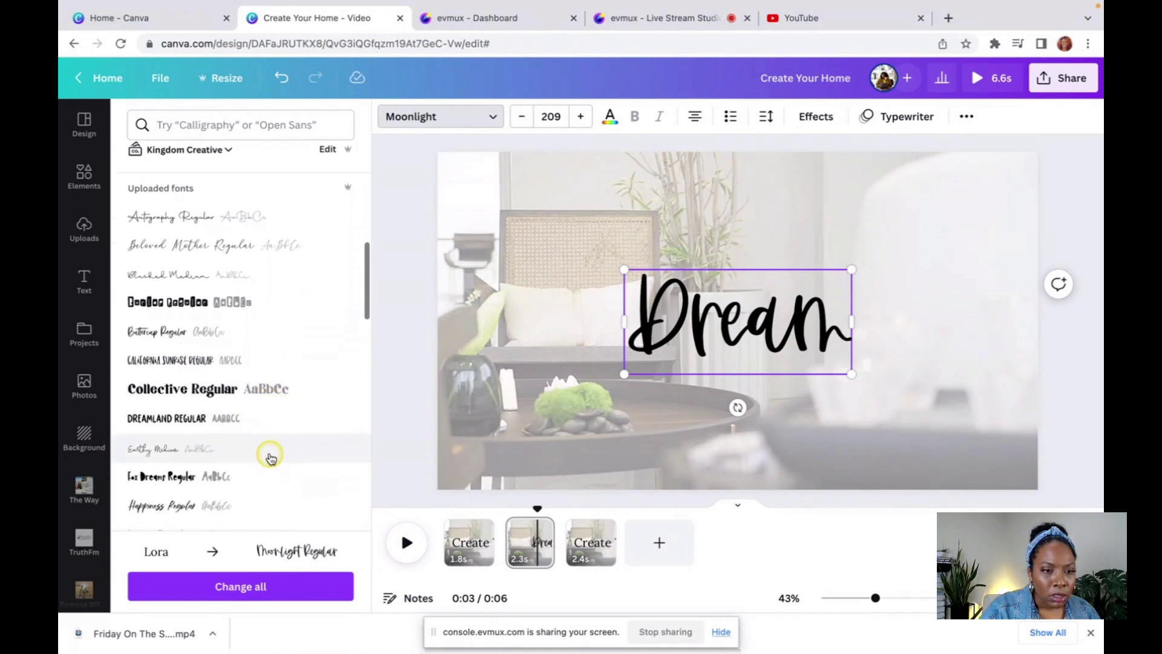
{"action": "left_click", "coordinate": [249, 406]}
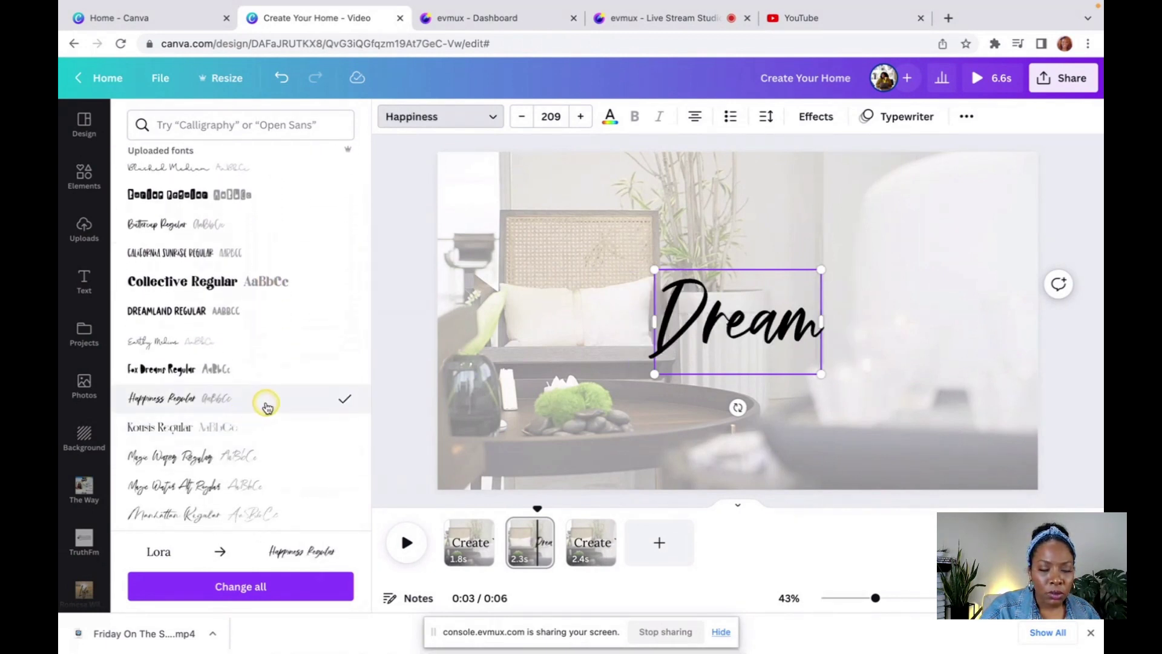
{"action": "left_click", "coordinate": [195, 459]}
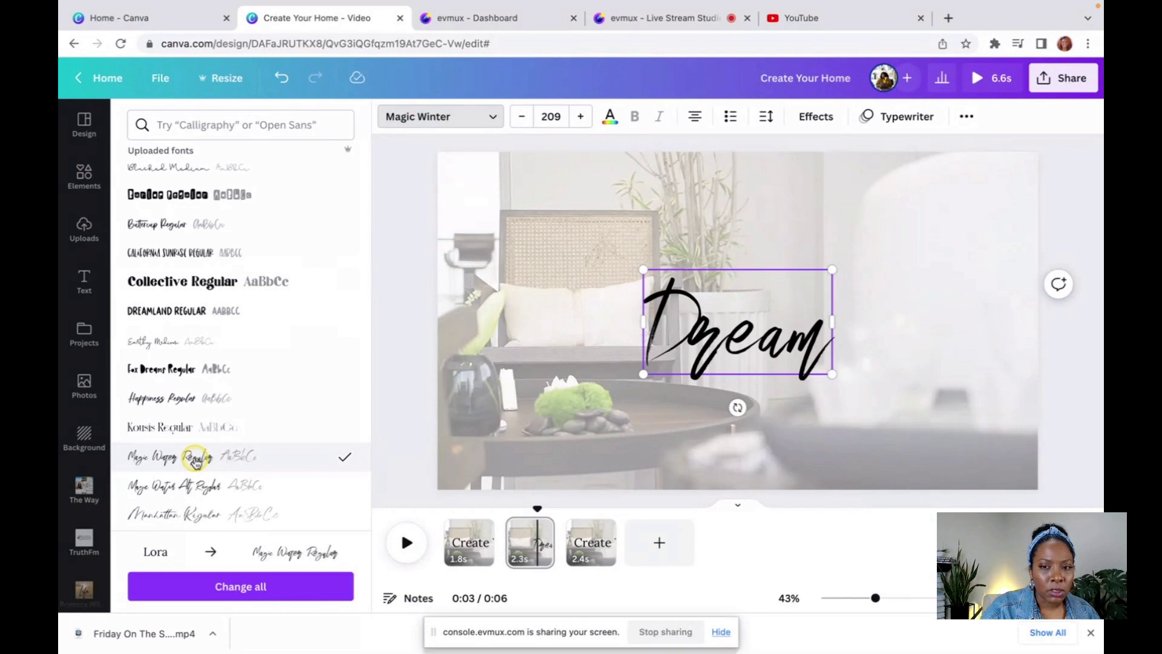
{"action": "left_click", "coordinate": [174, 489]}
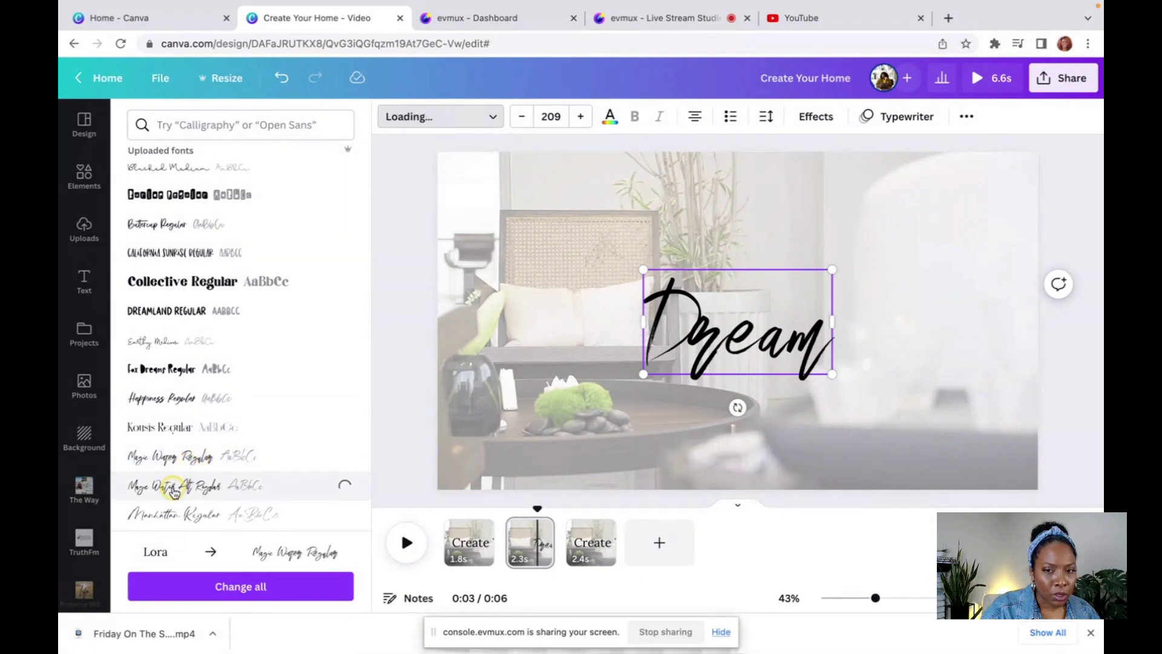
{"action": "left_click", "coordinate": [164, 519]}
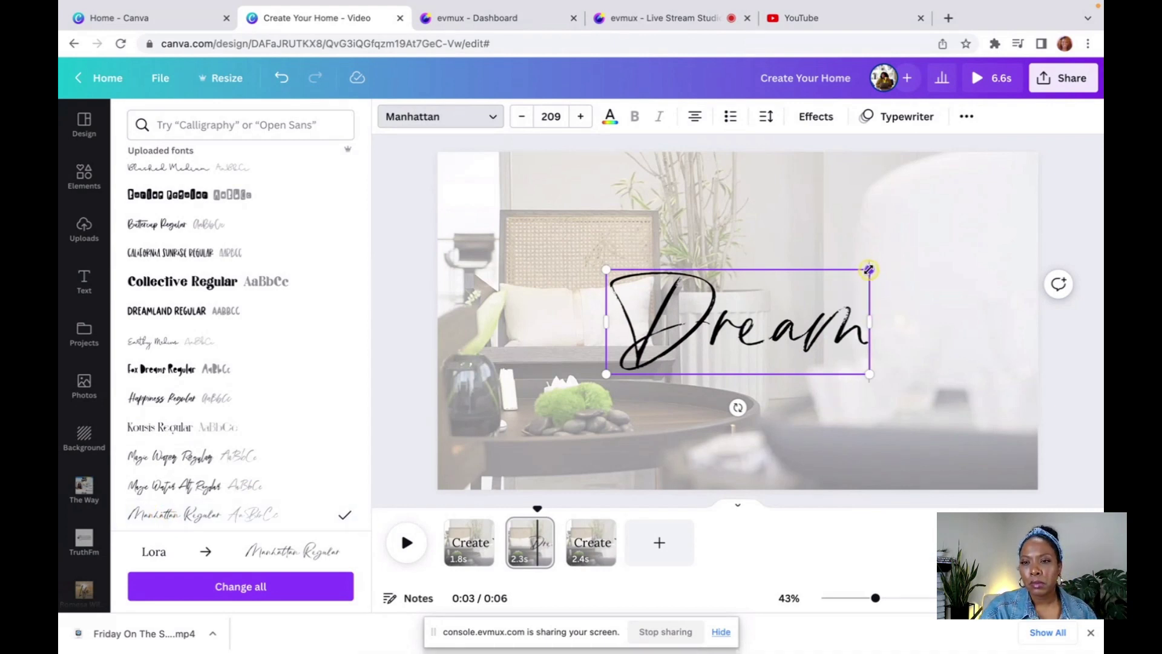
Enlarge the Dream title to size 318 and reposition it on the page.
{"action": "left_click_drag", "start_coordinate": [869, 269], "coordinate": [941, 241]}
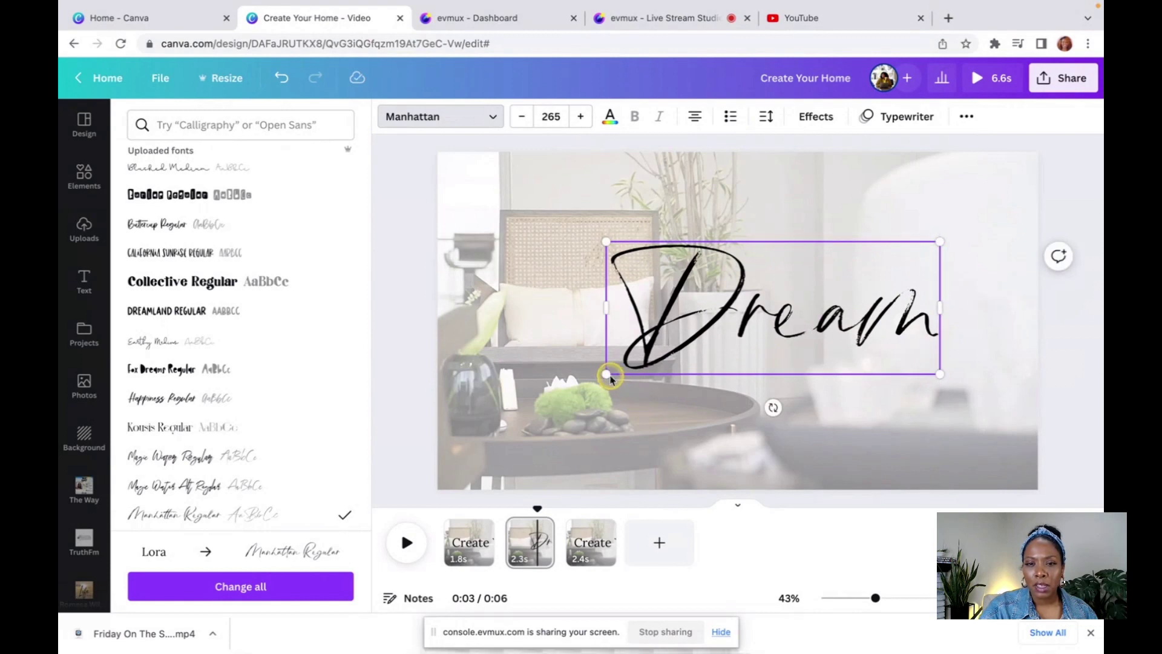
{"action": "left_click_drag", "start_coordinate": [606, 374], "coordinate": [539, 400]}
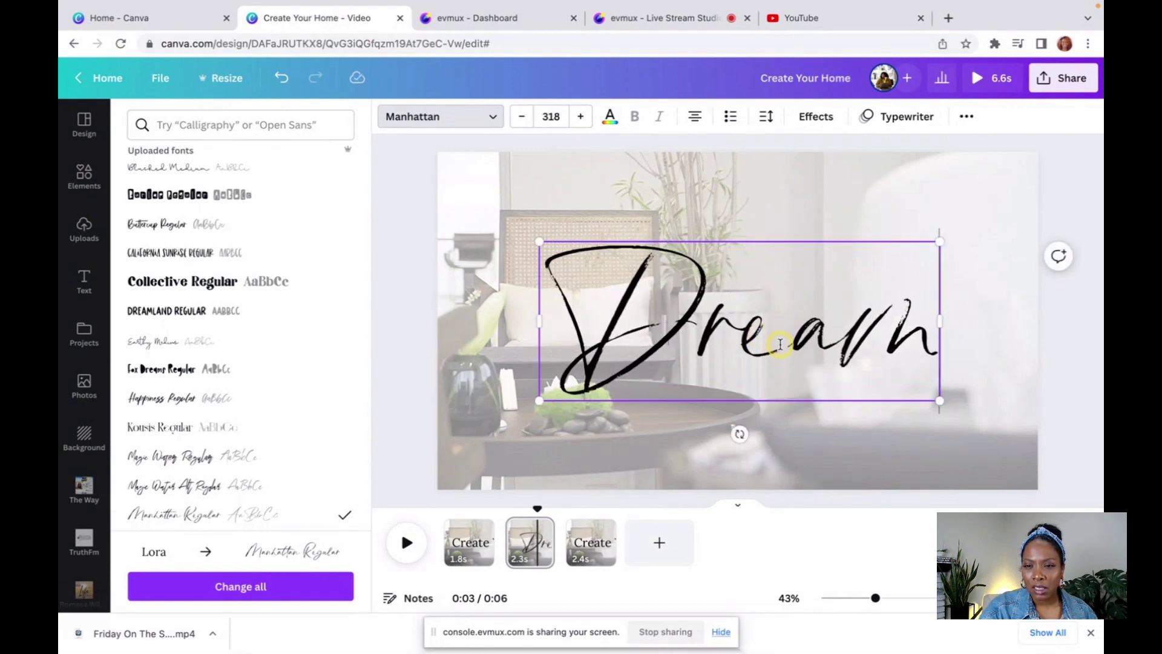
{"action": "left_click_drag", "start_coordinate": [781, 344], "coordinate": [745, 344]}
{"action": "left_click", "coordinate": [828, 447]}
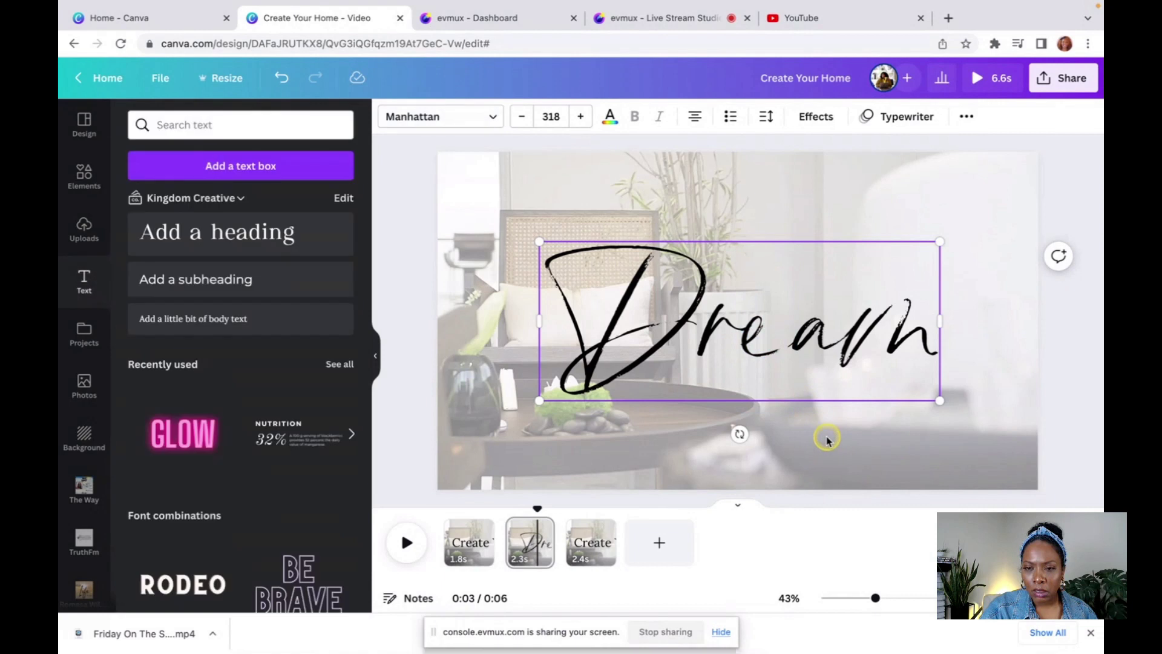
{"action": "left_click", "coordinate": [796, 346]}
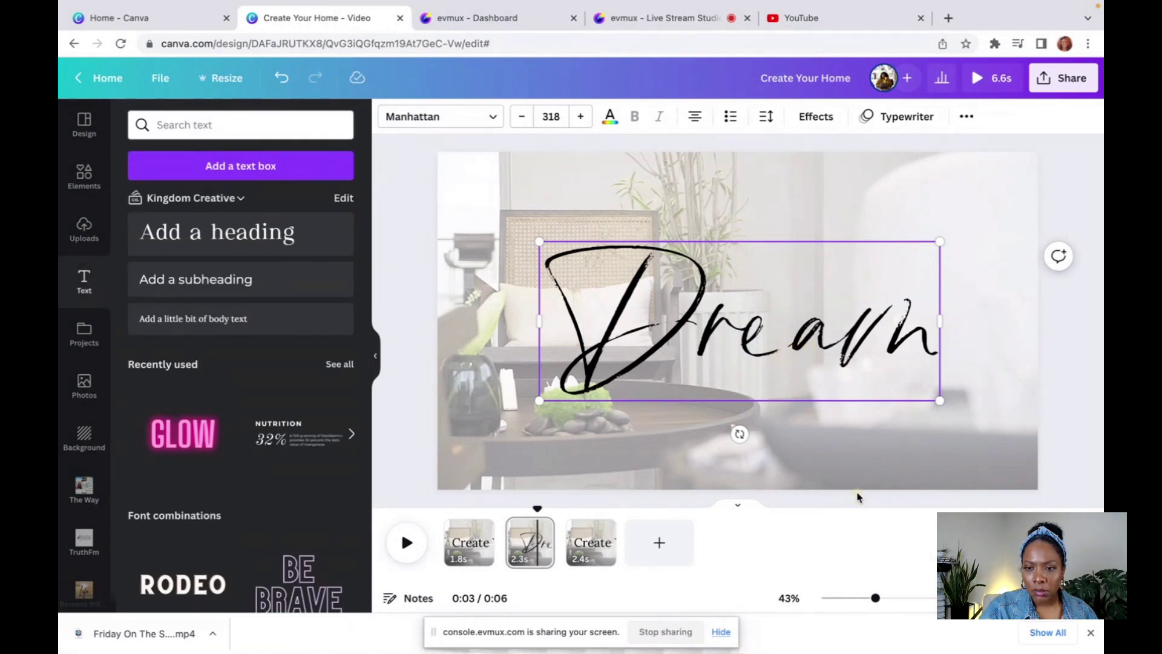
{"action": "left_click", "coordinate": [854, 446]}
{"action": "left_click", "coordinate": [819, 363]}
{"action": "mouse_move", "coordinate": [819, 363]}
{"action": "left_mouse_down"}
{"action": "mouse_move", "coordinate": [806, 363]}
{"action": "mouse_move", "coordinate": [819, 363]}
{"action": "left_mouse_up"}
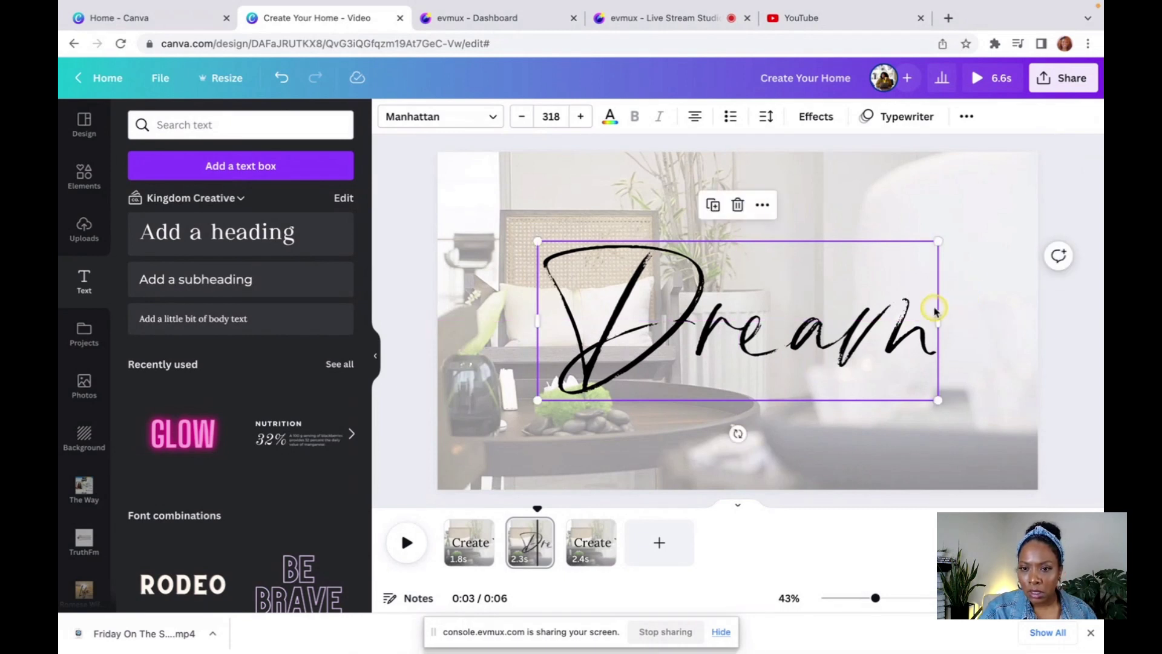
{"action": "left_click_drag", "start_coordinate": [843, 341], "coordinate": [844, 341]}
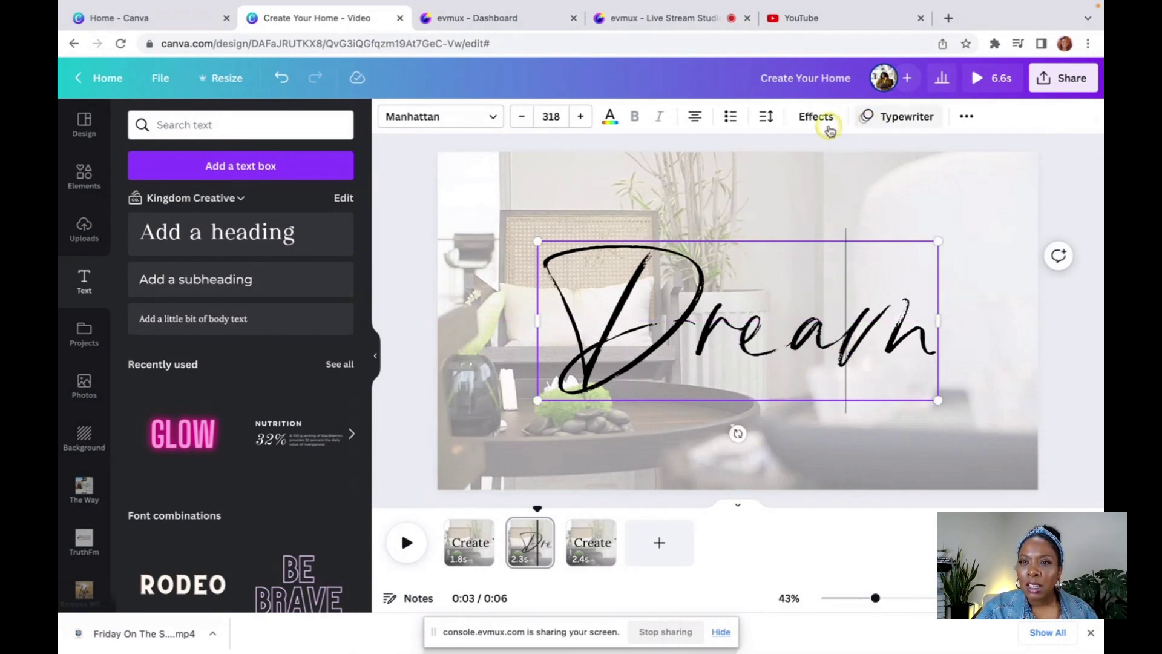
Tighten Dream's letter spacing to -54 and centre it horizontally.
{"action": "left_click", "coordinate": [767, 119]}
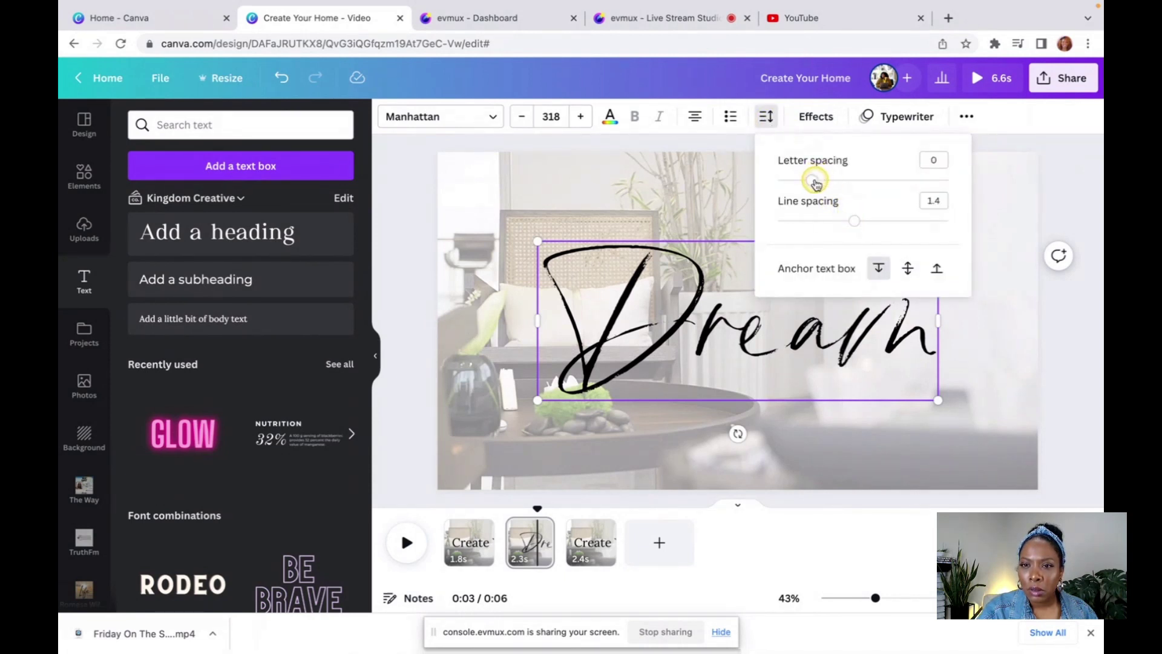
{"action": "left_click_drag", "start_coordinate": [808, 183], "coordinate": [810, 186]}
{"action": "left_click", "coordinate": [580, 207]}
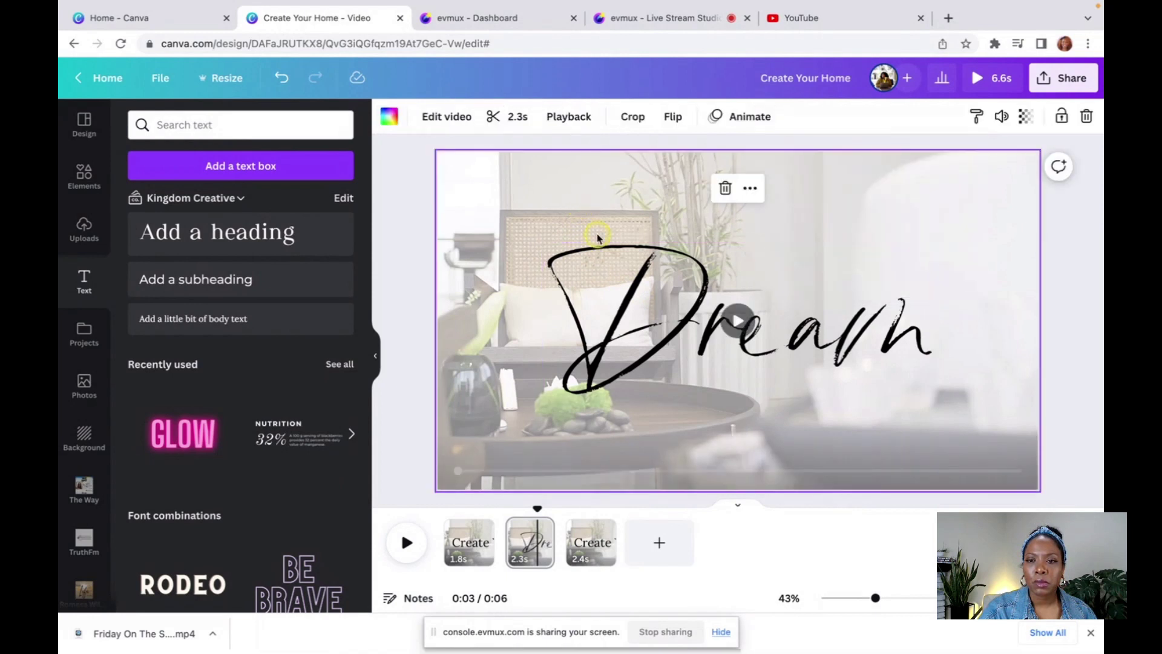
{"action": "mouse_move", "coordinate": [644, 311]}
{"action": "left_mouse_down"}
{"action": "mouse_move", "coordinate": [631, 313]}
{"action": "mouse_move", "coordinate": [642, 314]}
{"action": "left_mouse_up"}
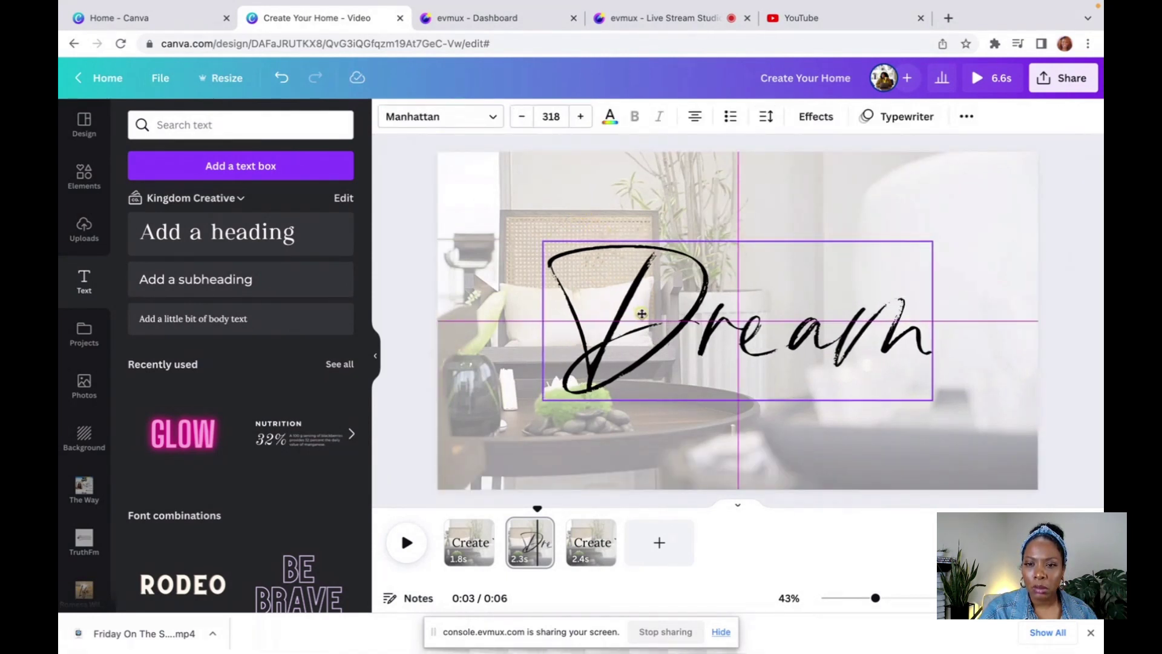
Rewind the timeline to 0:00 and play the intro preview from the beginning.
{"action": "left_click", "coordinate": [511, 179]}
{"action": "left_click_drag", "start_coordinate": [537, 508], "coordinate": [462, 506]}
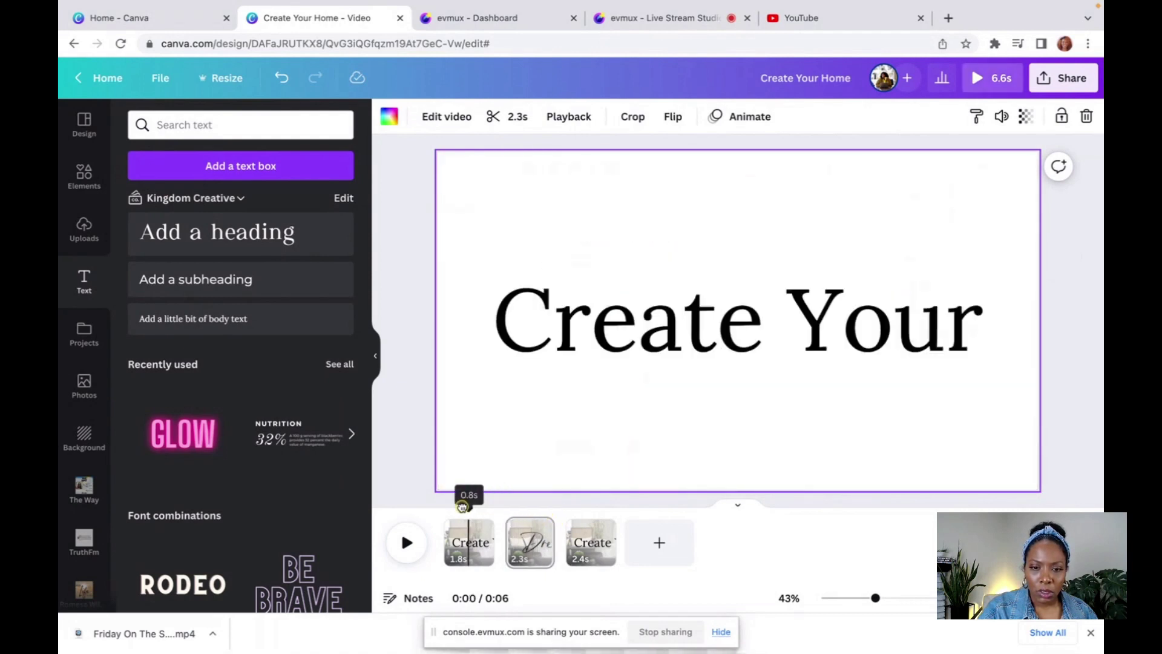
{"action": "left_click", "coordinate": [407, 543]}
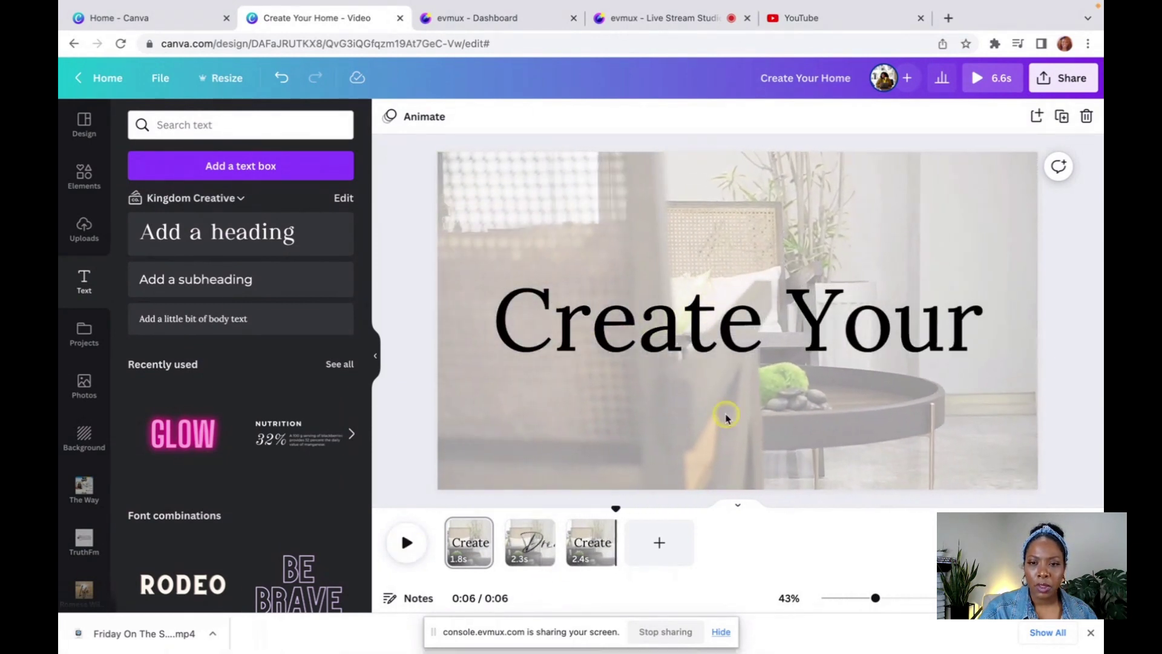
Replace the third page's 'Create Your' with 'Home', then reselect the Dream title on page 2.
{"action": "left_click", "coordinate": [707, 326]}
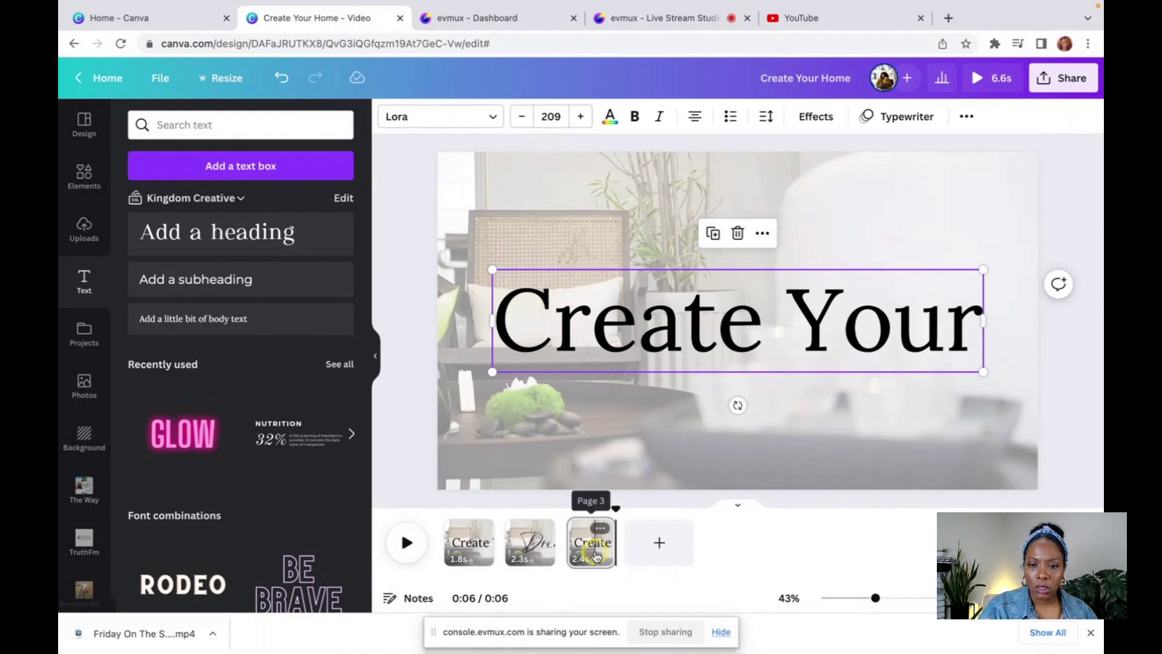
{"action": "left_click", "coordinate": [730, 424]}
{"action": "left_click", "coordinate": [713, 332]}
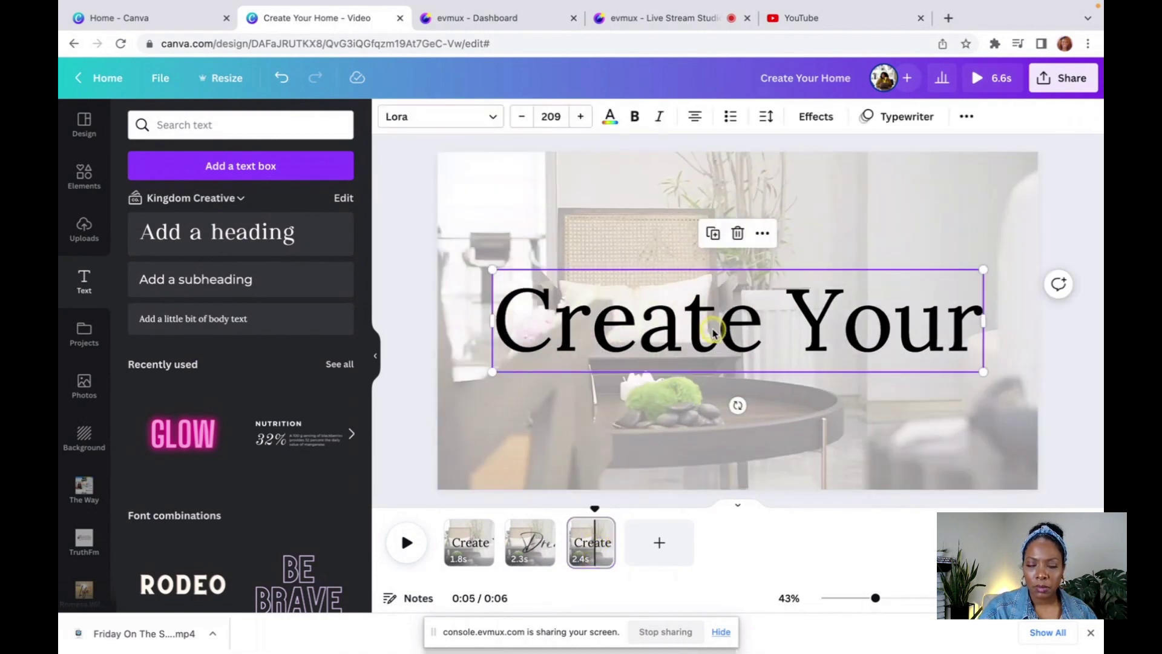
{"action": "triple_click", "coordinate": [713, 328]}
{"action": "type", "text": "Home"}
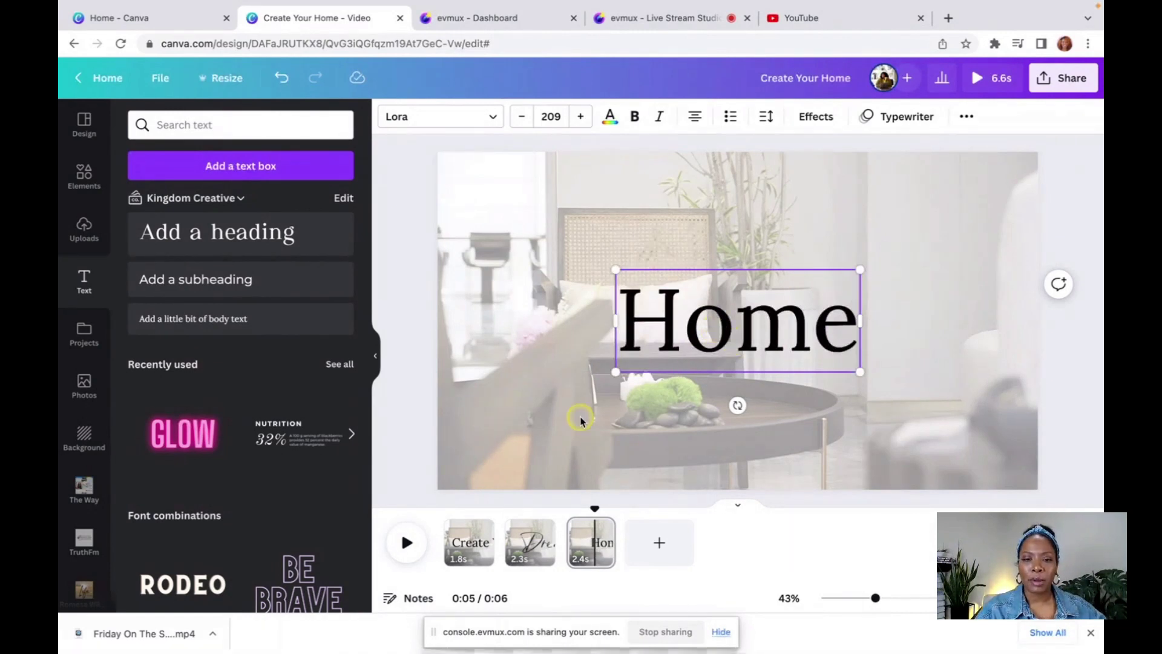
{"action": "left_click", "coordinate": [677, 407]}
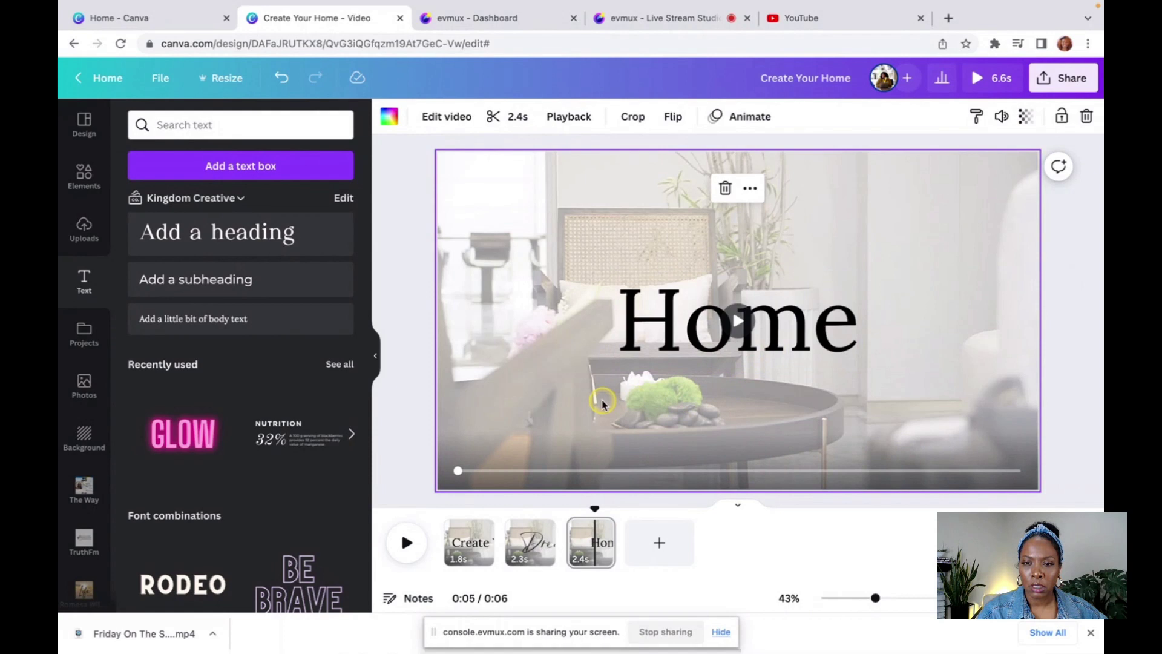
{"action": "left_click", "coordinate": [630, 336]}
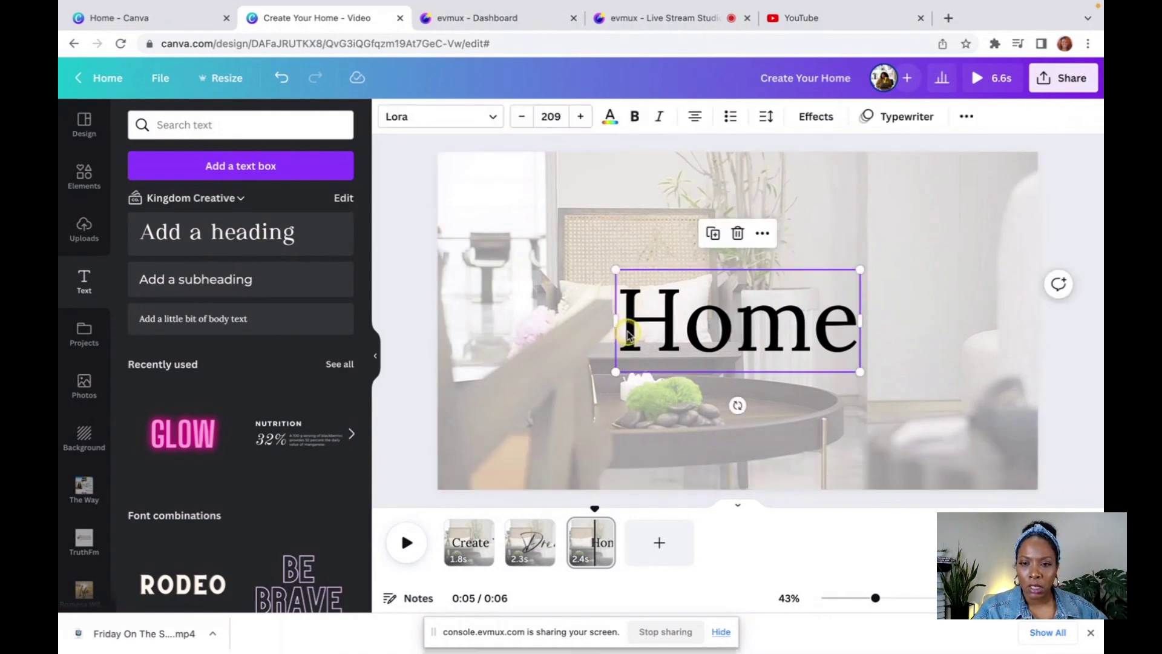
{"action": "left_click", "coordinate": [531, 542]}
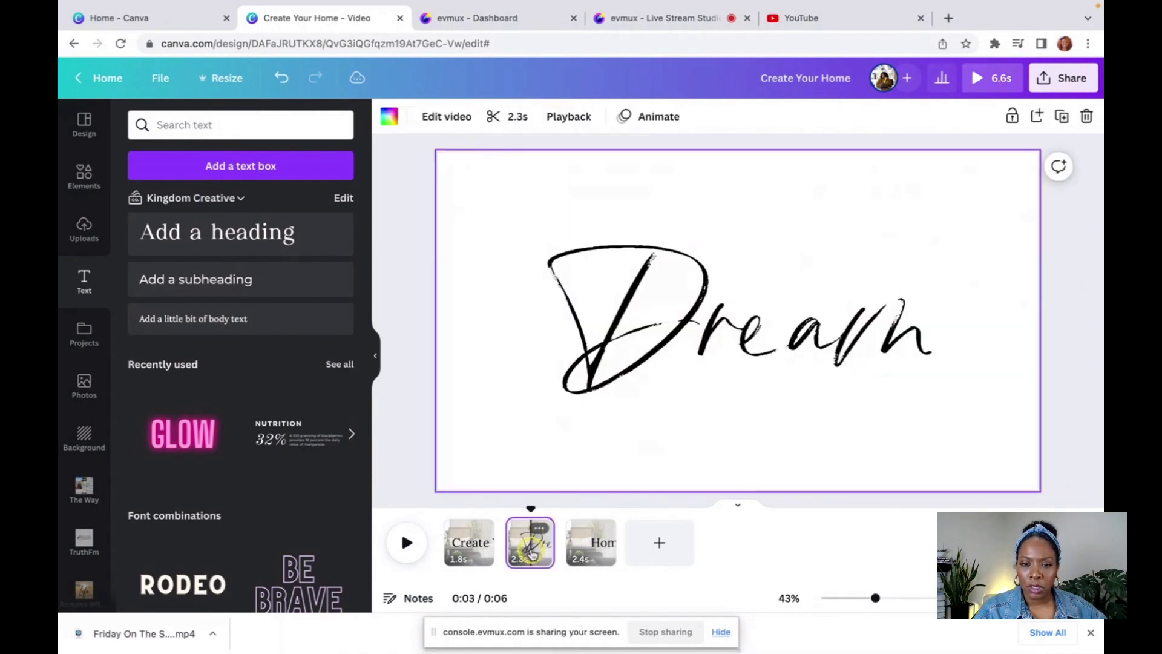
{"action": "left_click", "coordinate": [610, 341]}
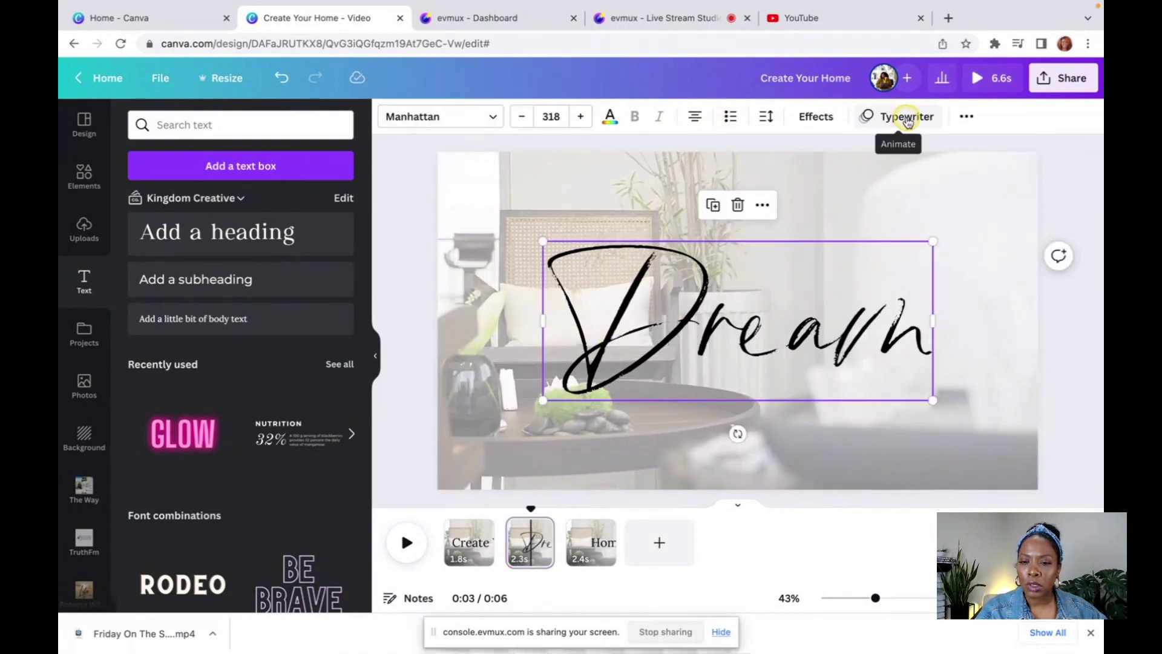
Make Dream's typewriter animation type by character, and keep Home's typewriter typing word by word.
{"action": "left_click", "coordinate": [907, 118]}
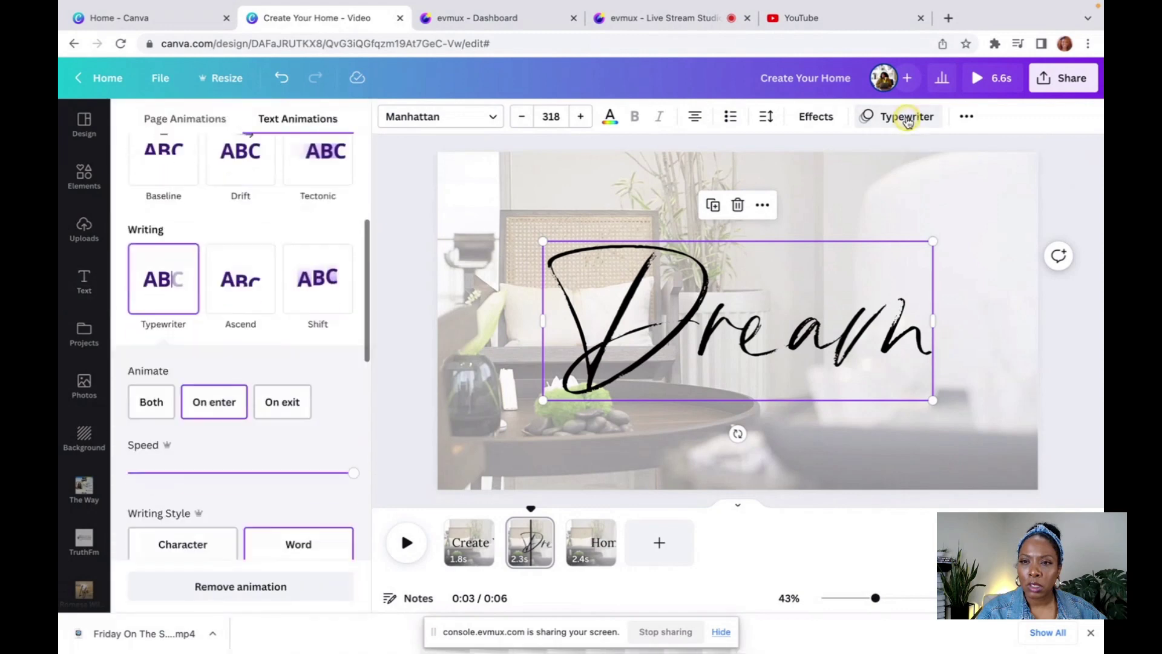
{"action": "left_click", "coordinate": [182, 533]}
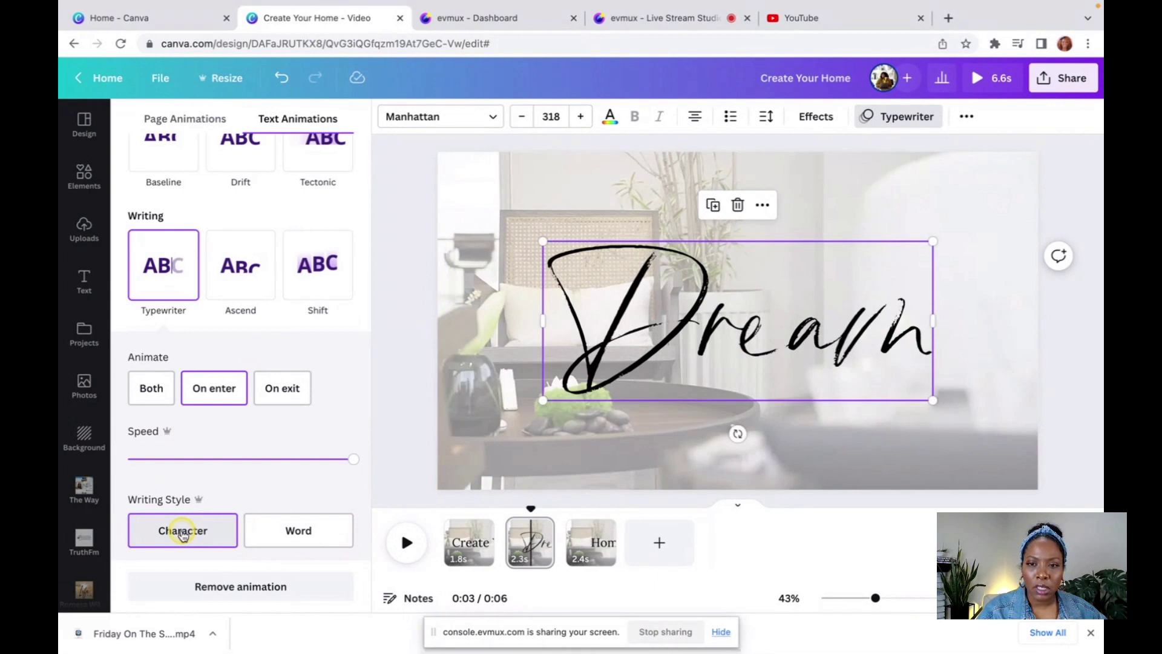
{"action": "left_click", "coordinate": [590, 545]}
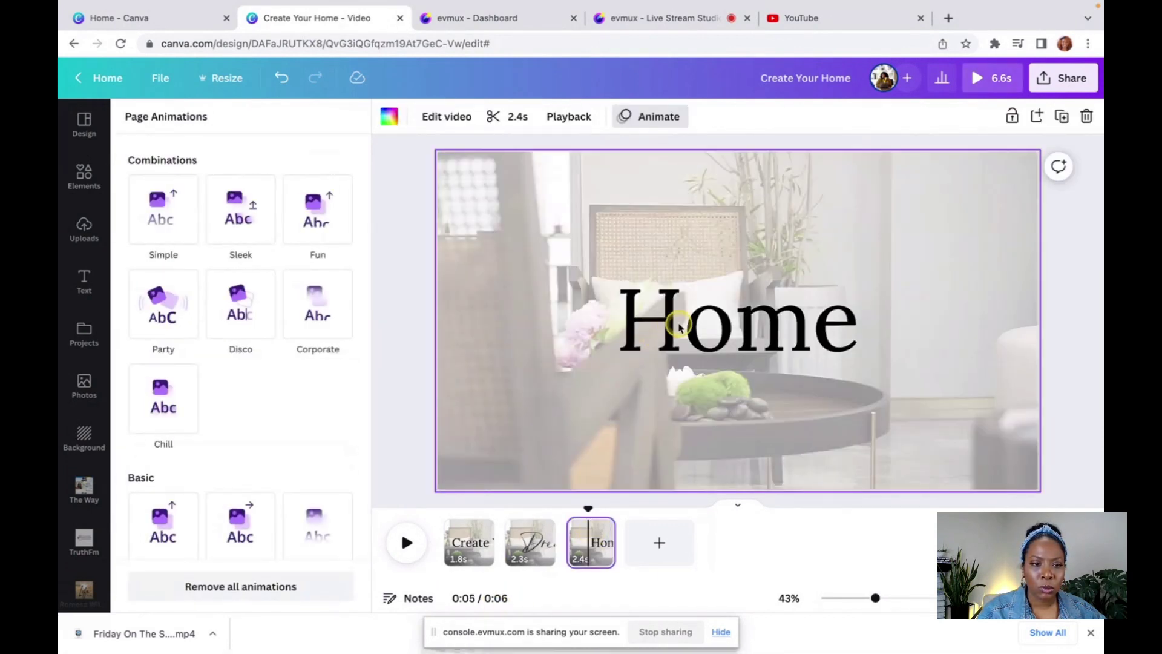
{"action": "left_click", "coordinate": [660, 307]}
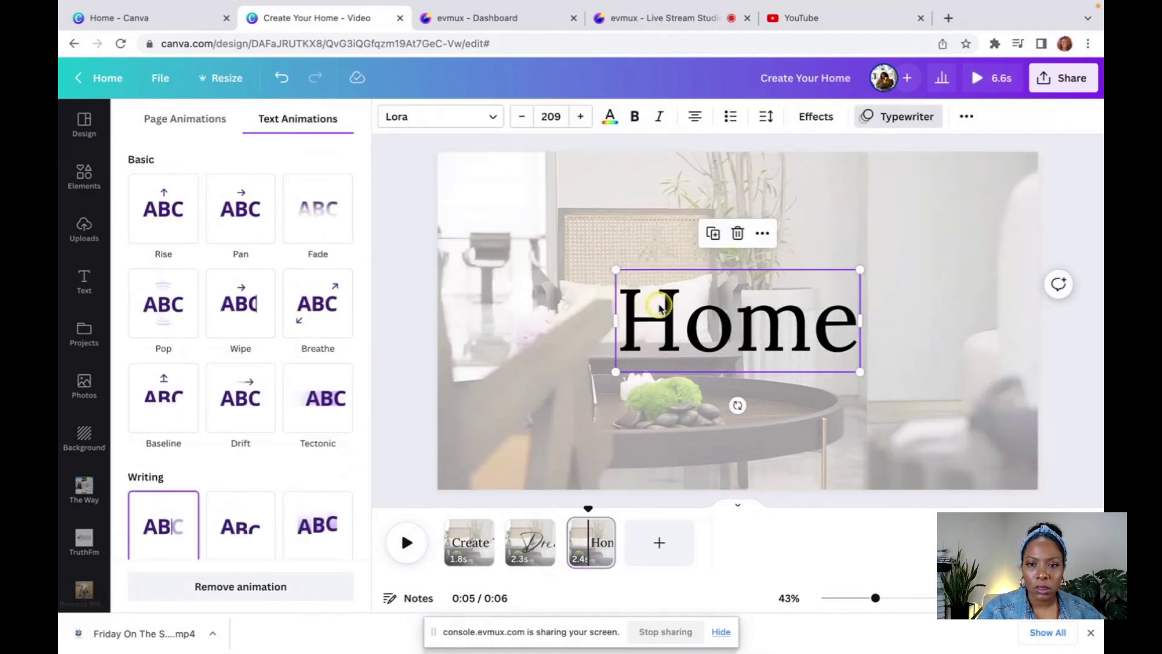
{"action": "scroll", "coordinate": [161, 393], "scroll_direction": "down", "scroll_amount": 2}
{"action": "left_click", "coordinate": [162, 400]}
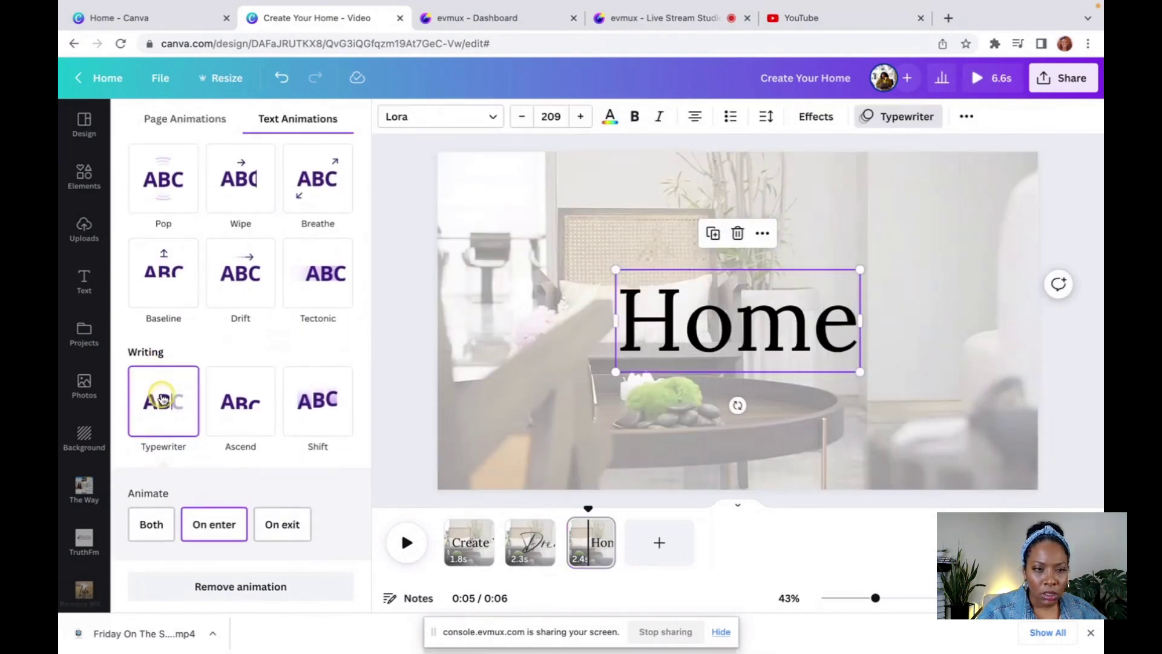
{"action": "scroll", "coordinate": [200, 494], "scroll_direction": "down", "scroll_amount": 3}
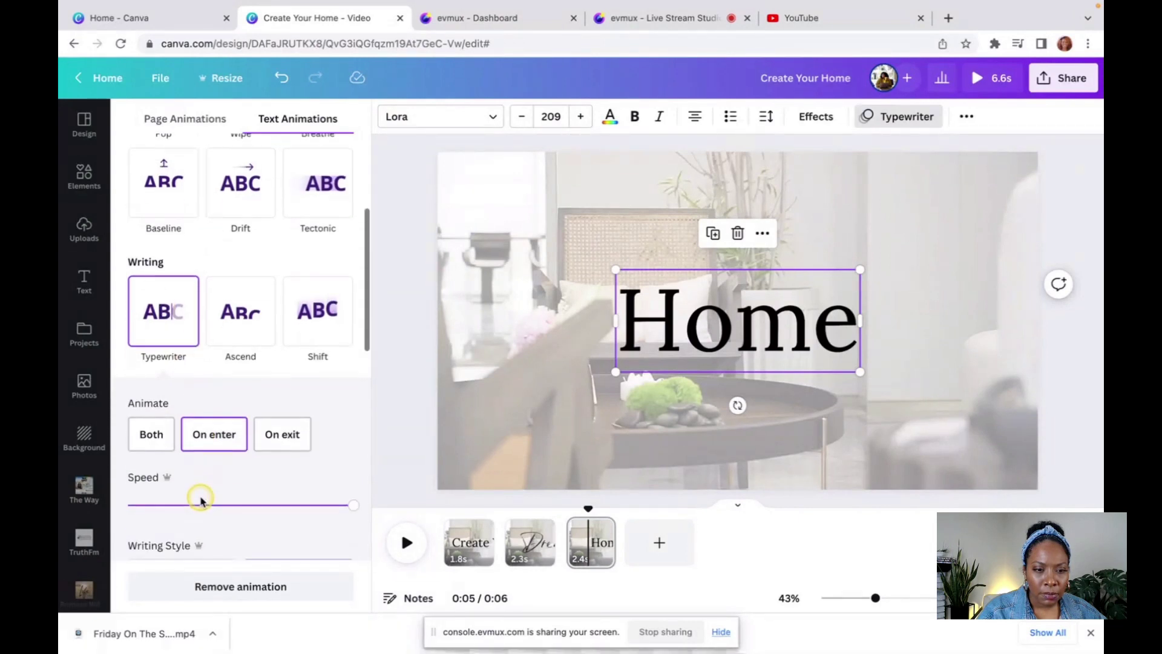
{"action": "left_click", "coordinate": [203, 496]}
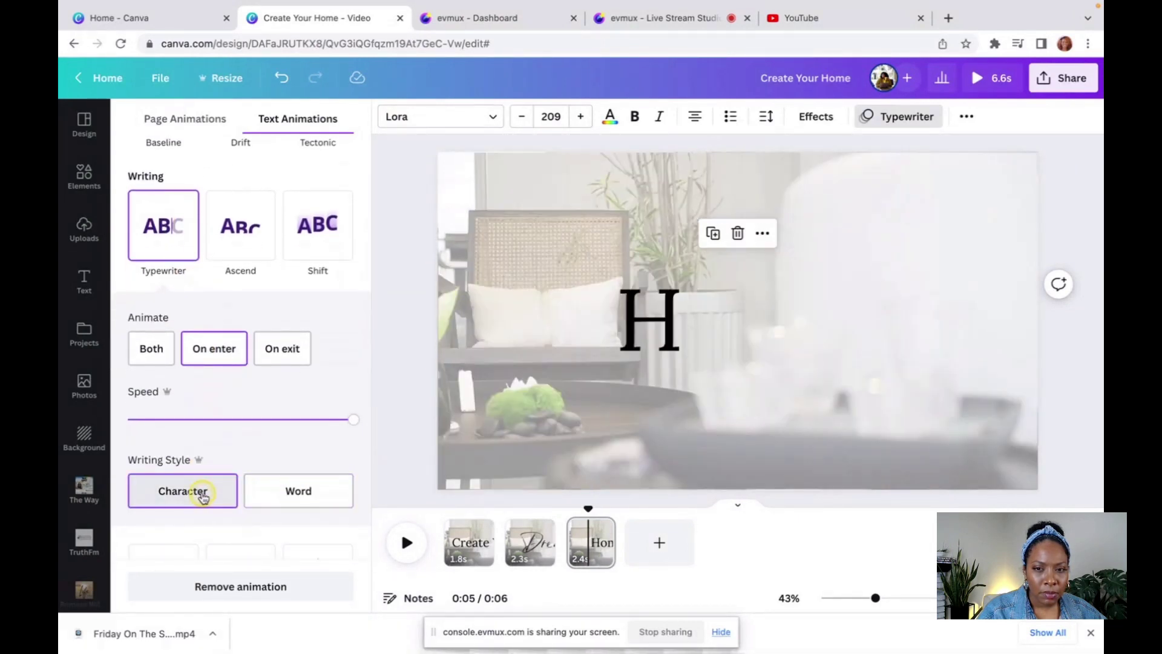
{"action": "left_click", "coordinate": [272, 501]}
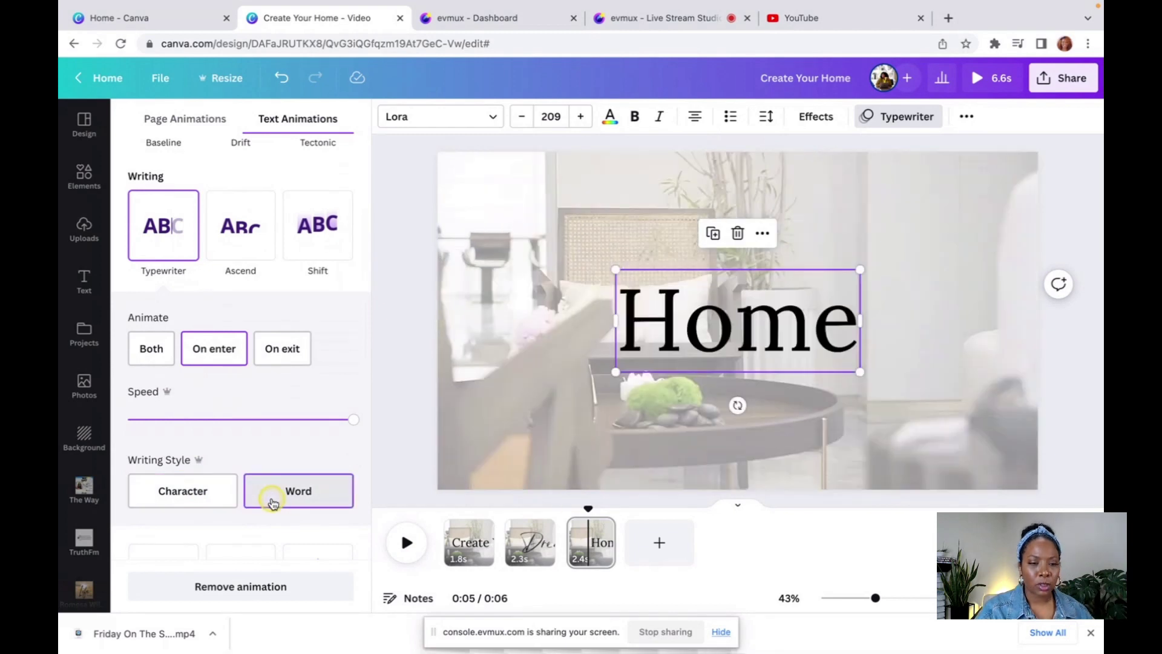
{"action": "left_click", "coordinate": [501, 392]}
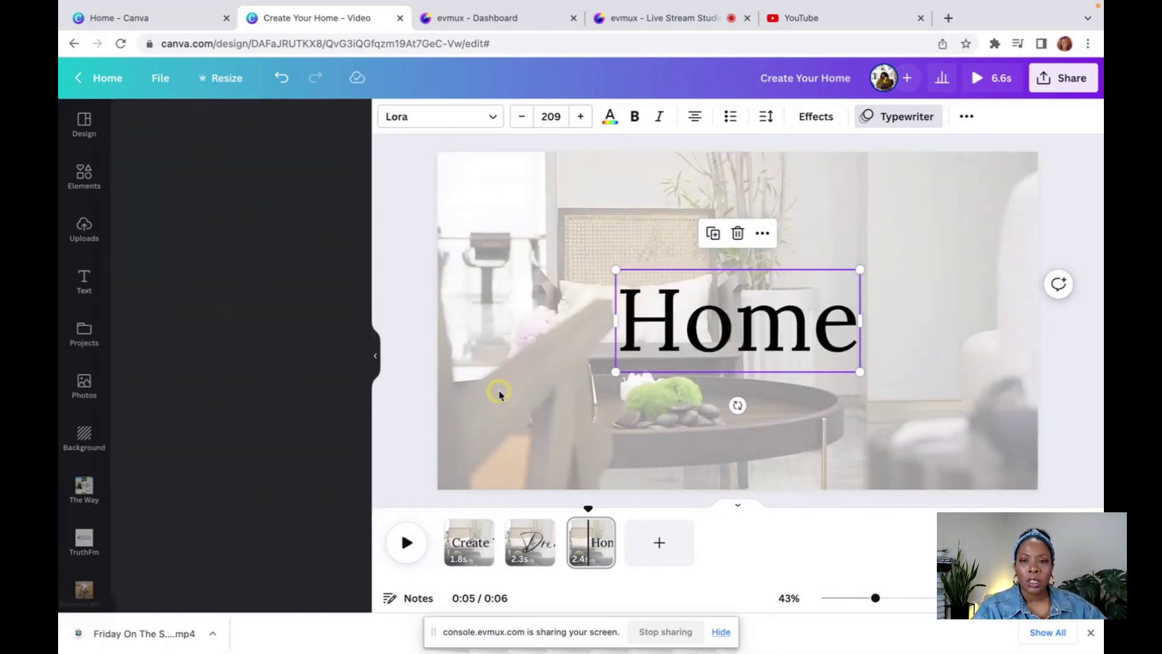
{"action": "left_click_drag", "start_coordinate": [588, 509], "coordinate": [439, 511]}
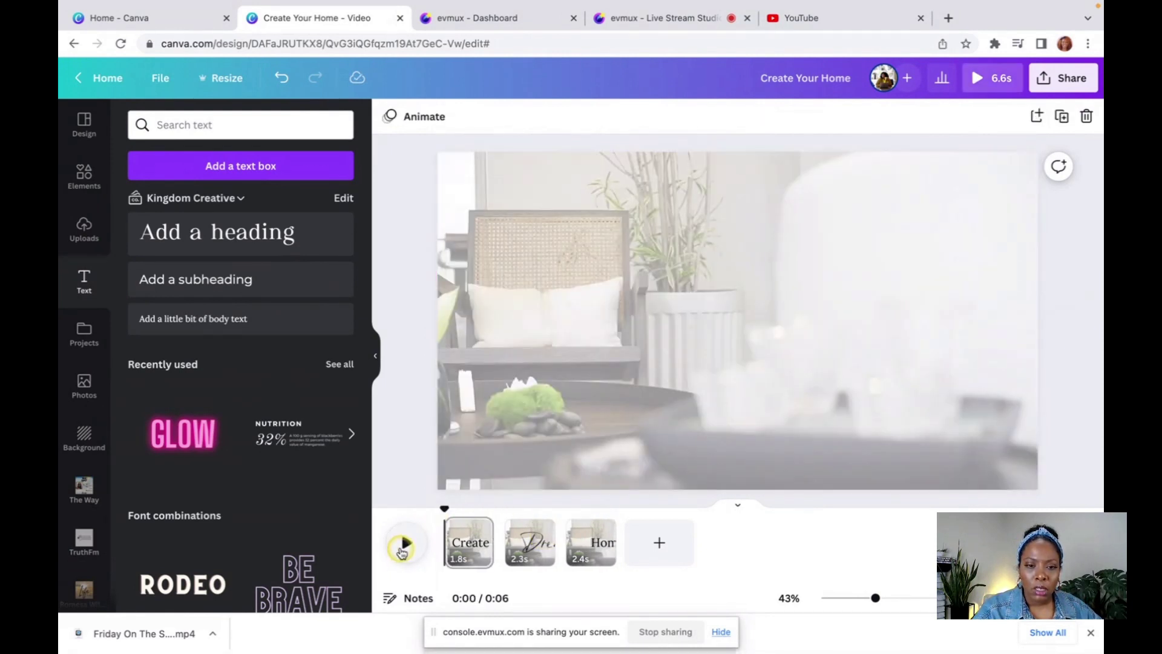
{"action": "left_click", "coordinate": [405, 543]}
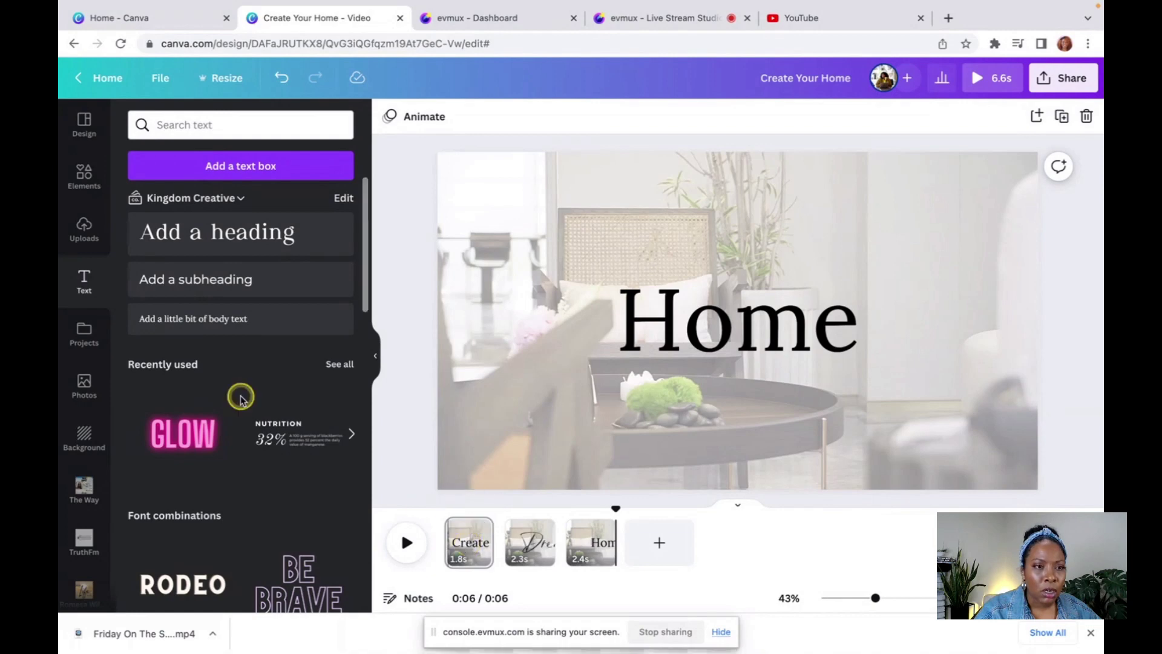
Add the recently used living-room clip as a fourth page and trim it to 2.5 seconds.
{"action": "left_click", "coordinate": [84, 182]}
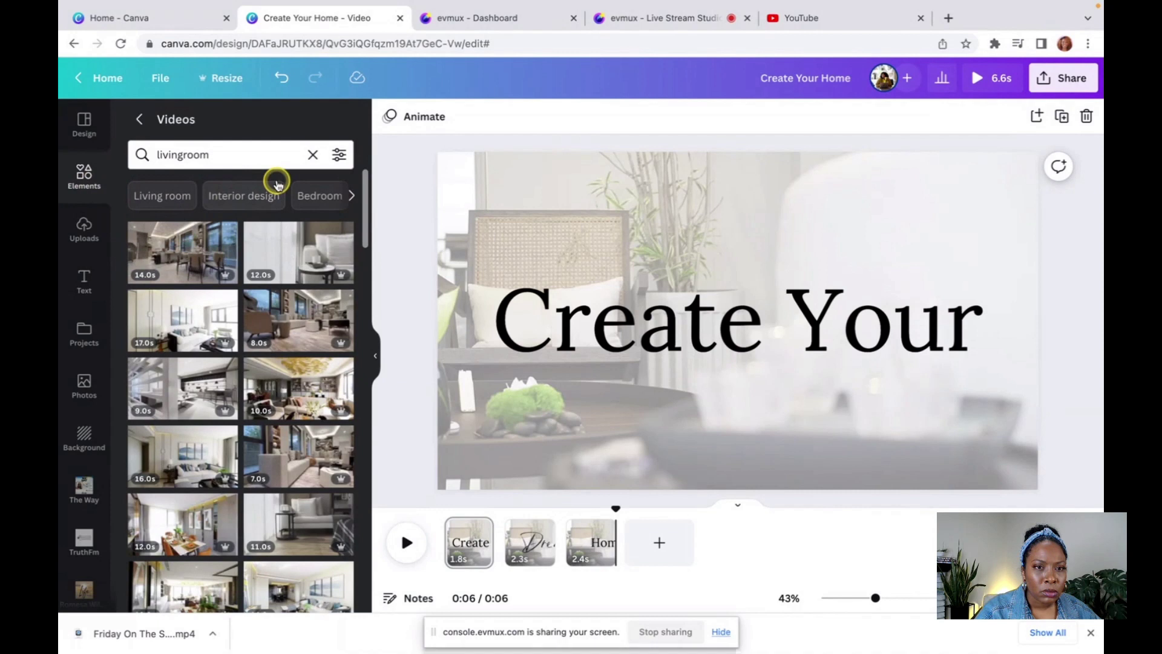
{"action": "left_click", "coordinate": [313, 156]}
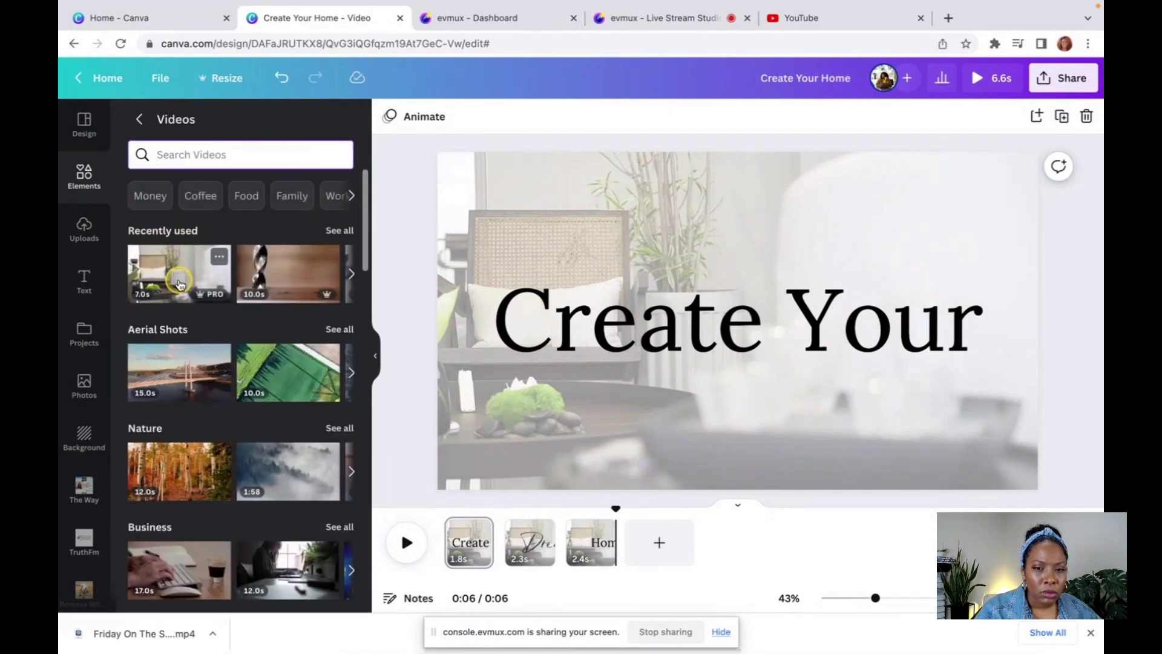
{"action": "left_click_drag", "start_coordinate": [186, 285], "coordinate": [666, 555]}
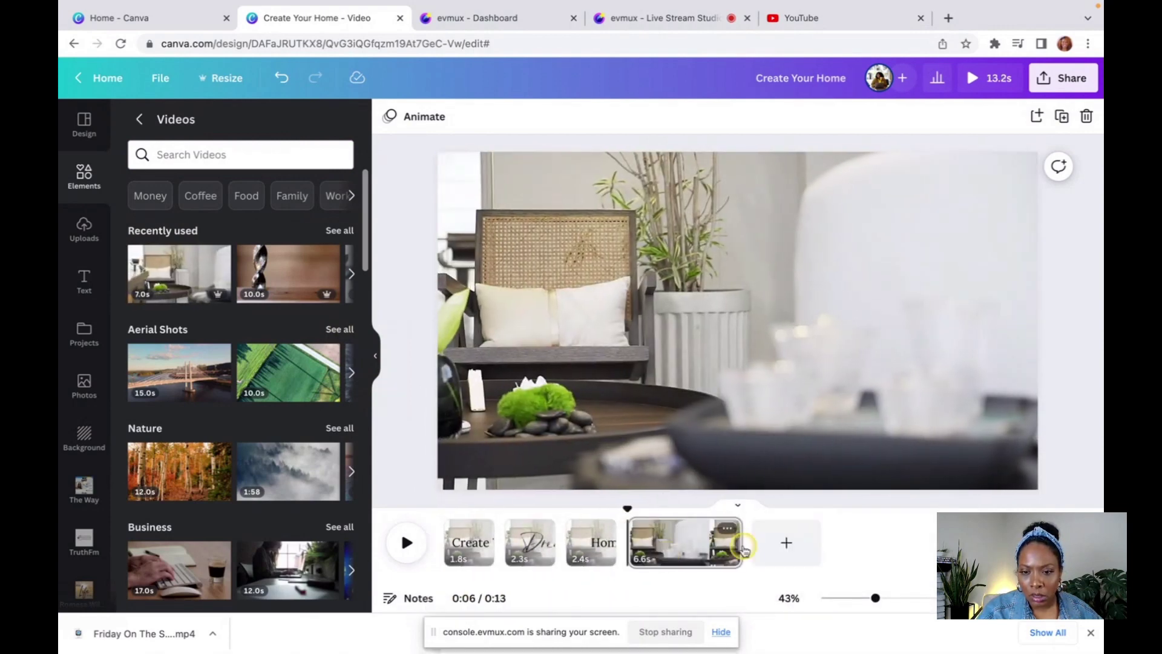
{"action": "left_click_drag", "start_coordinate": [745, 552], "coordinate": [669, 548]}
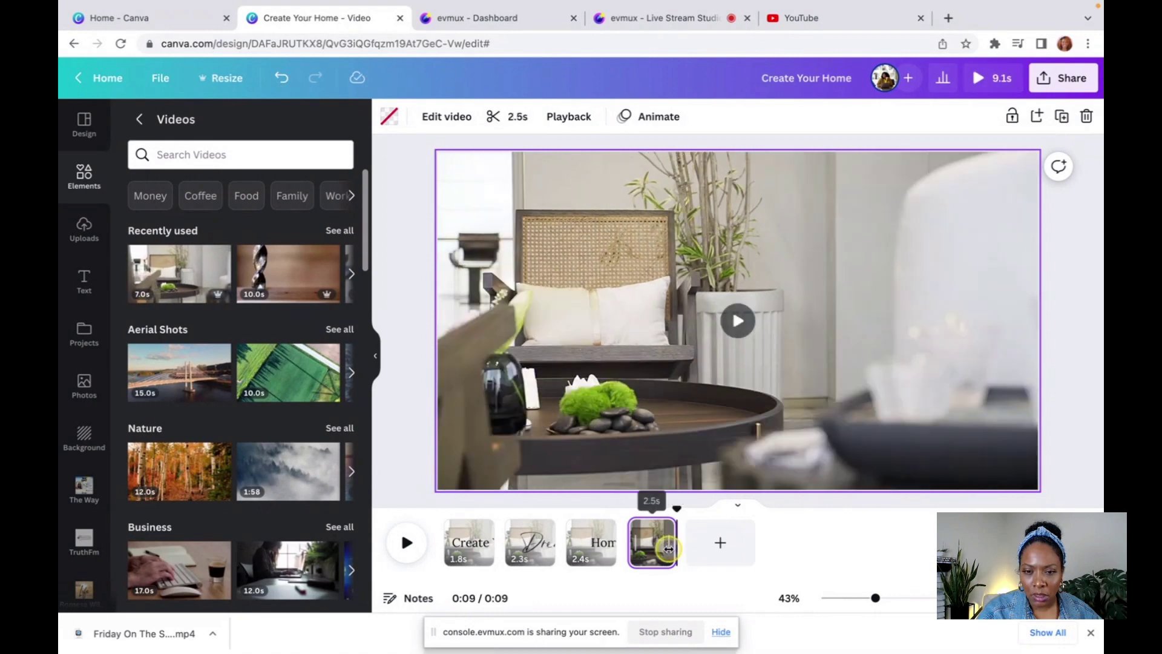
{"action": "left_click", "coordinate": [586, 537]}
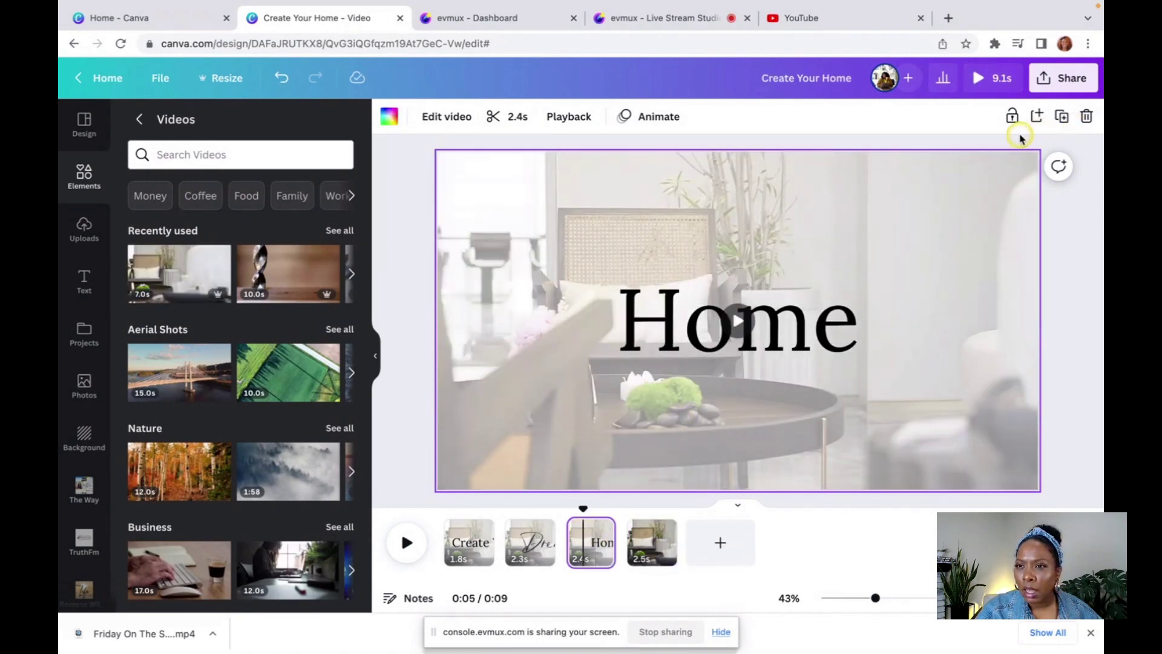
Check the transparency level of the Home page's background video.
{"action": "left_click", "coordinate": [819, 192]}
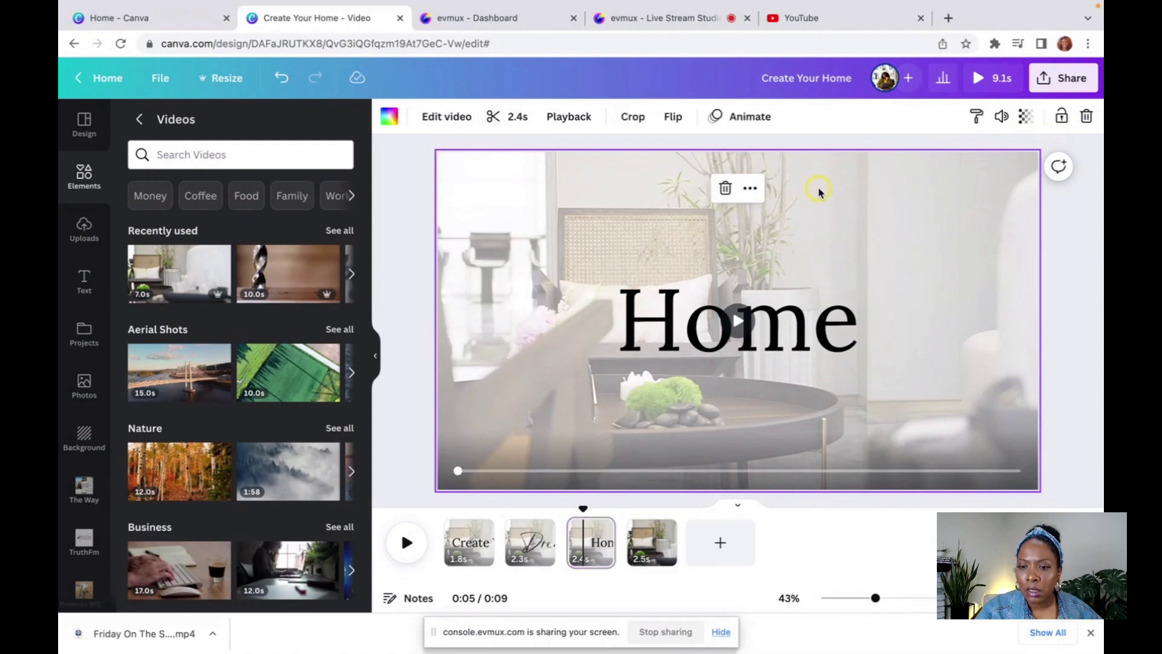
{"action": "left_click", "coordinate": [1027, 117]}
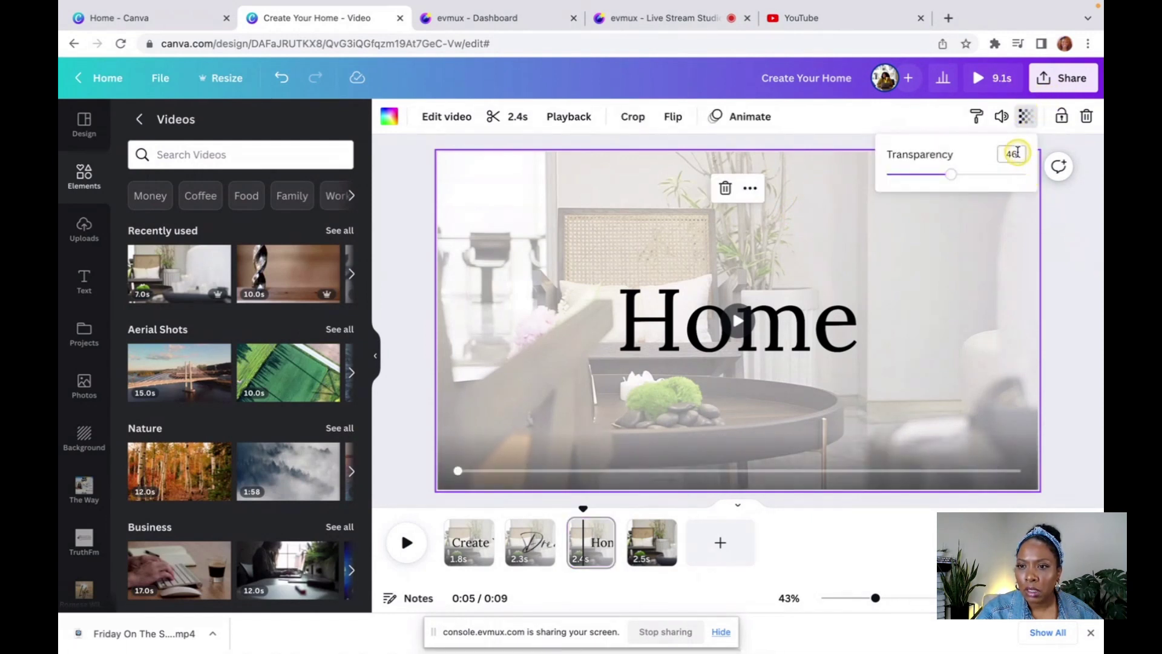
{"action": "left_click", "coordinate": [1084, 271]}
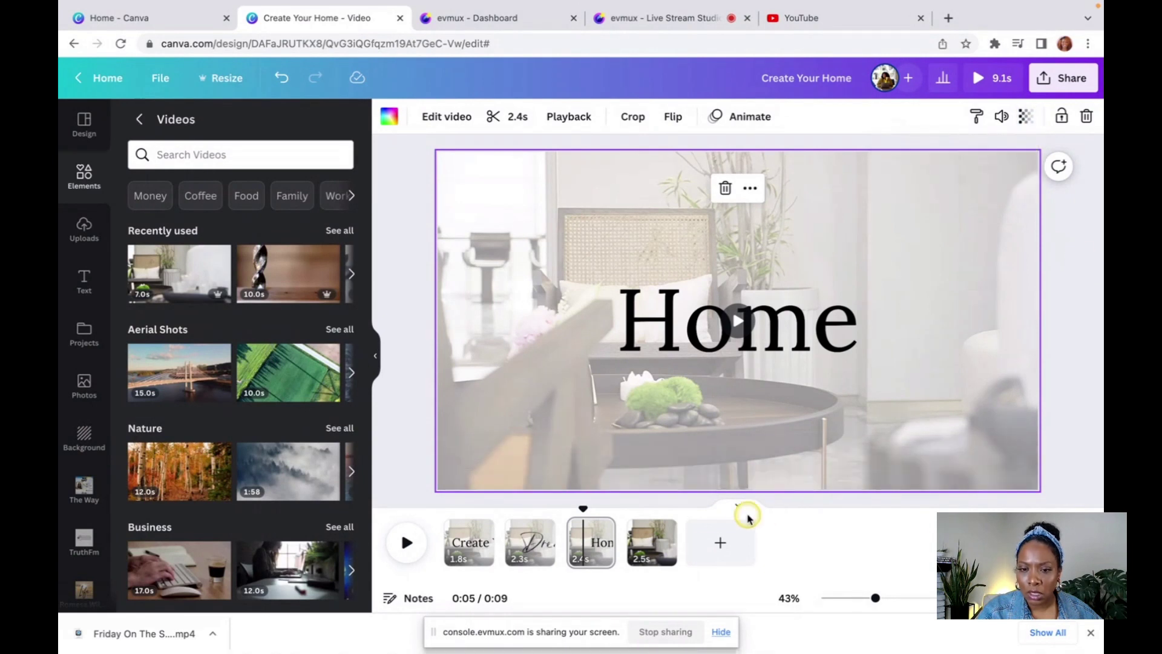
Fade the fourth page's living-room video to a transparency of 46.
{"action": "left_click", "coordinate": [658, 548]}
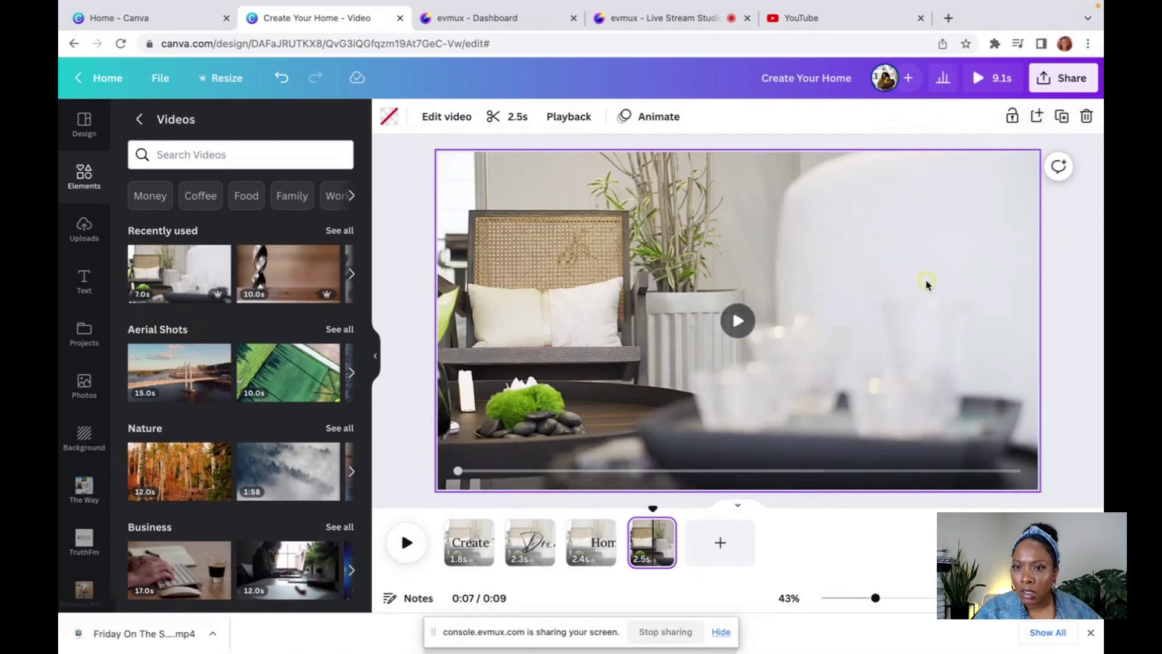
{"action": "double_click", "coordinate": [976, 230]}
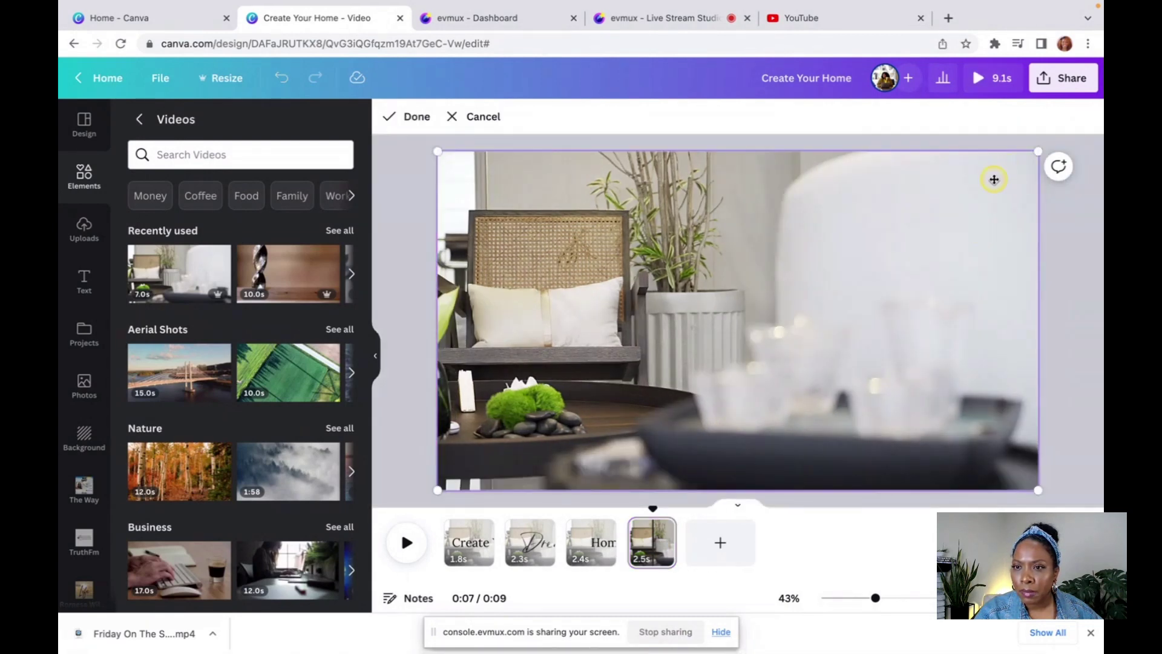
{"action": "left_click", "coordinate": [1075, 253]}
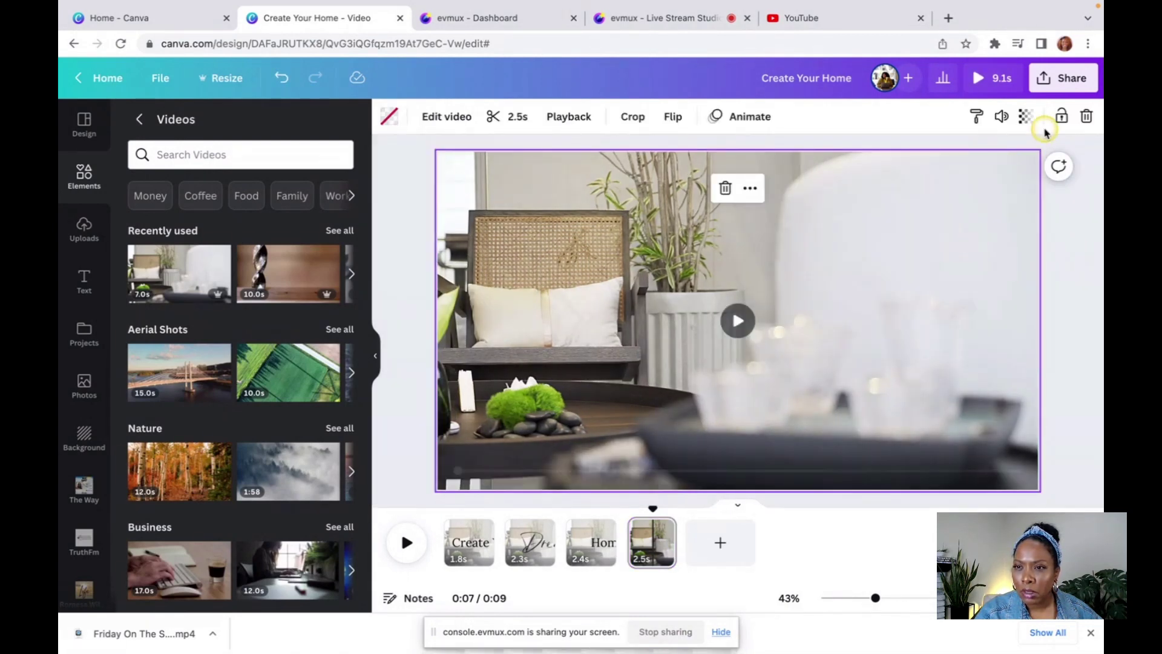
{"action": "left_click", "coordinate": [1026, 116]}
{"action": "left_click", "coordinate": [1019, 155]}
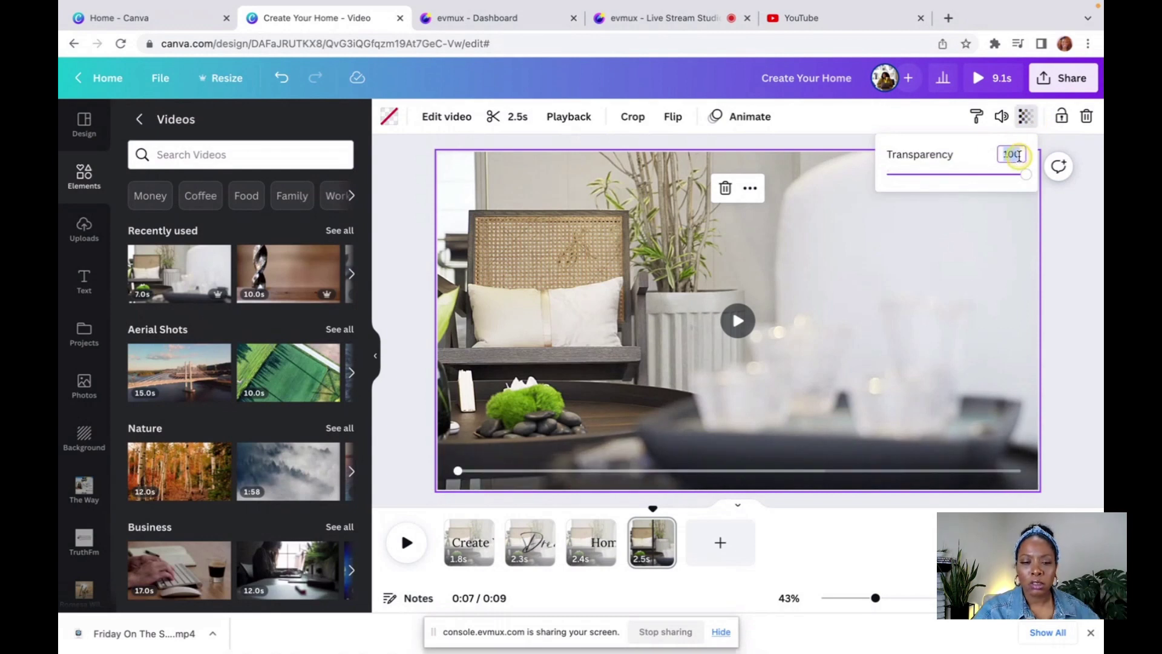
{"action": "key", "text": "Return"}
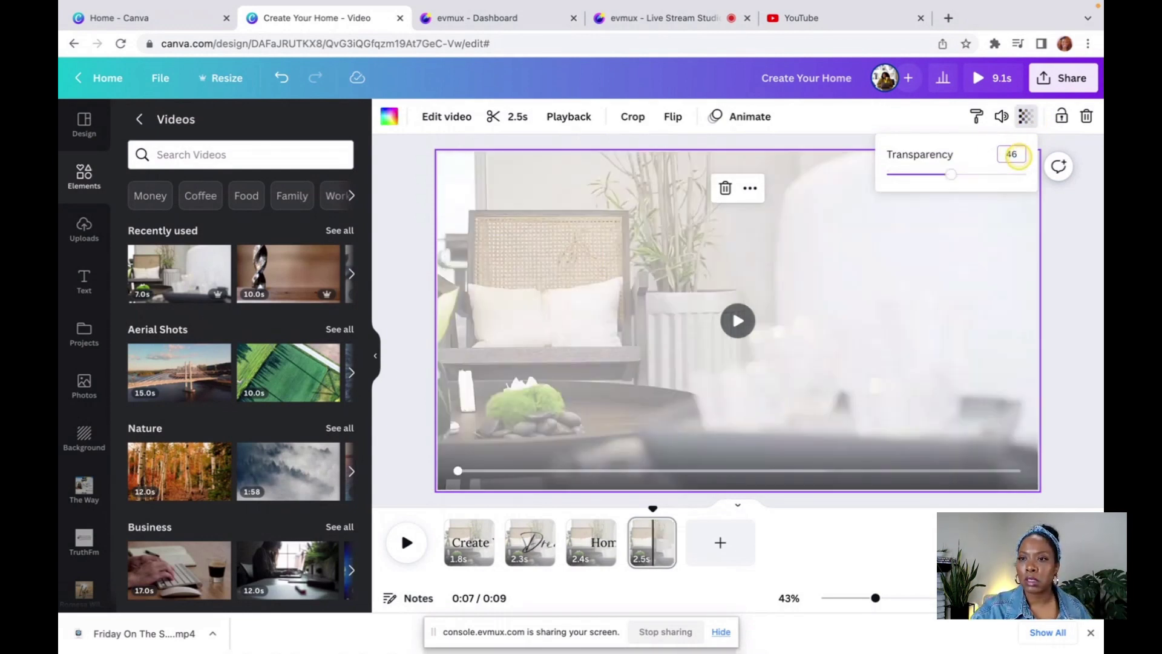
{"action": "left_click", "coordinate": [1081, 243]}
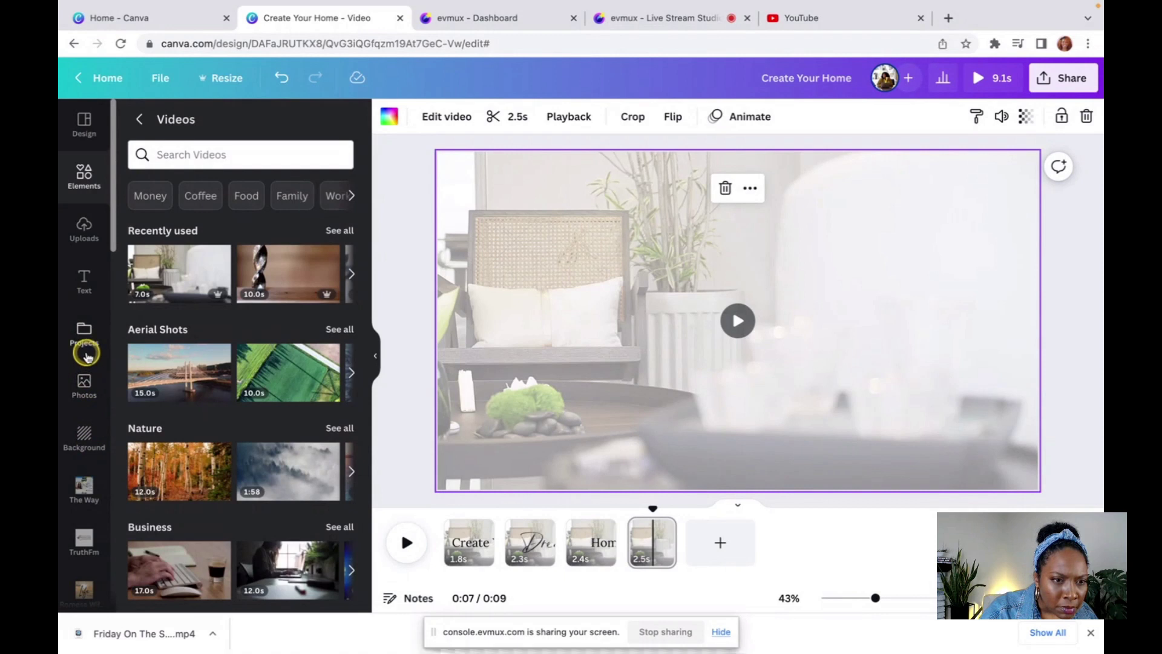
Search photos for 'agent' and place the smiling woman's photo, enlarged, on the page's right.
{"action": "left_click", "coordinate": [86, 385]}
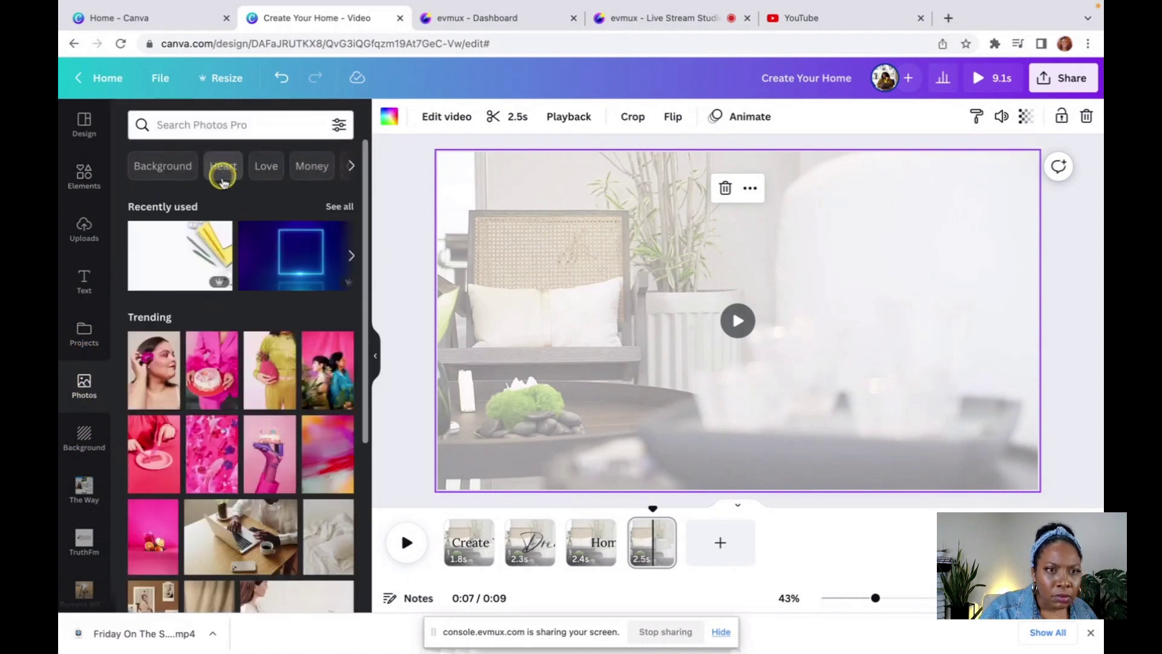
{"action": "left_click", "coordinate": [248, 126]}
{"action": "type", "text": "agent"}
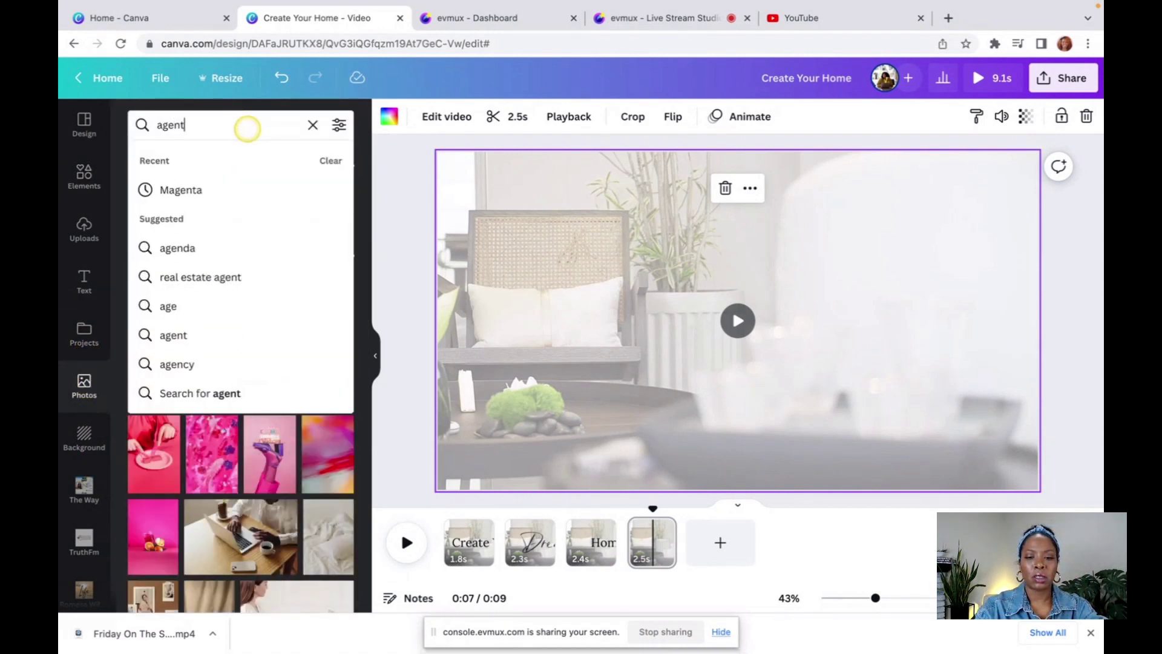
{"action": "key", "text": "Return"}
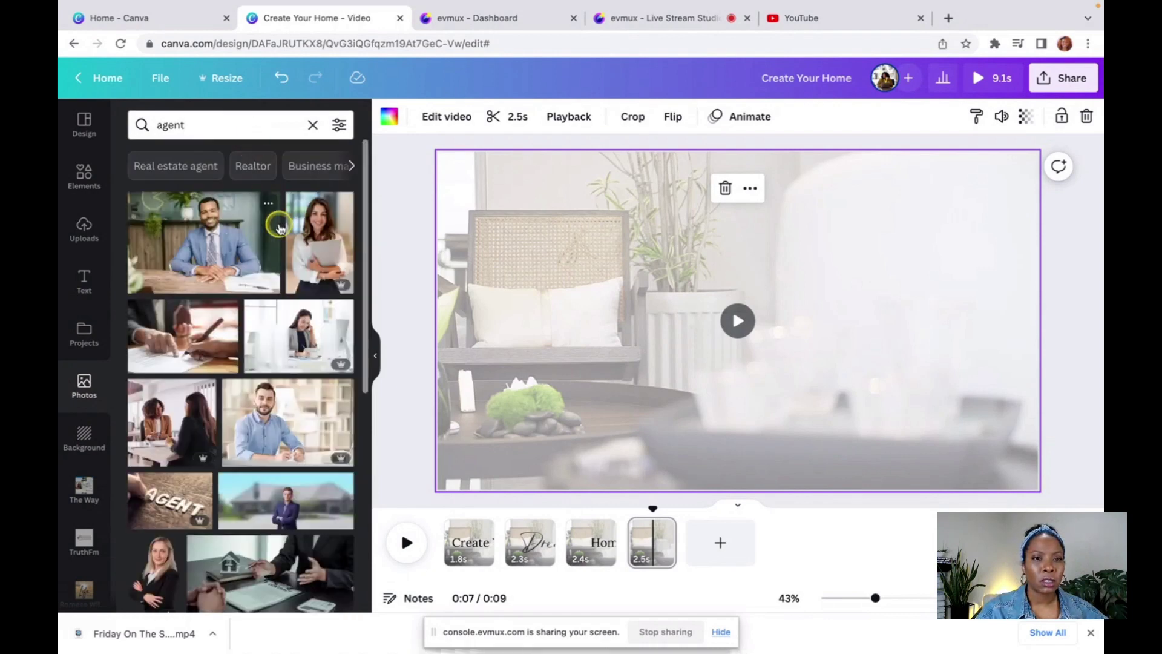
{"action": "left_click", "coordinate": [322, 248]}
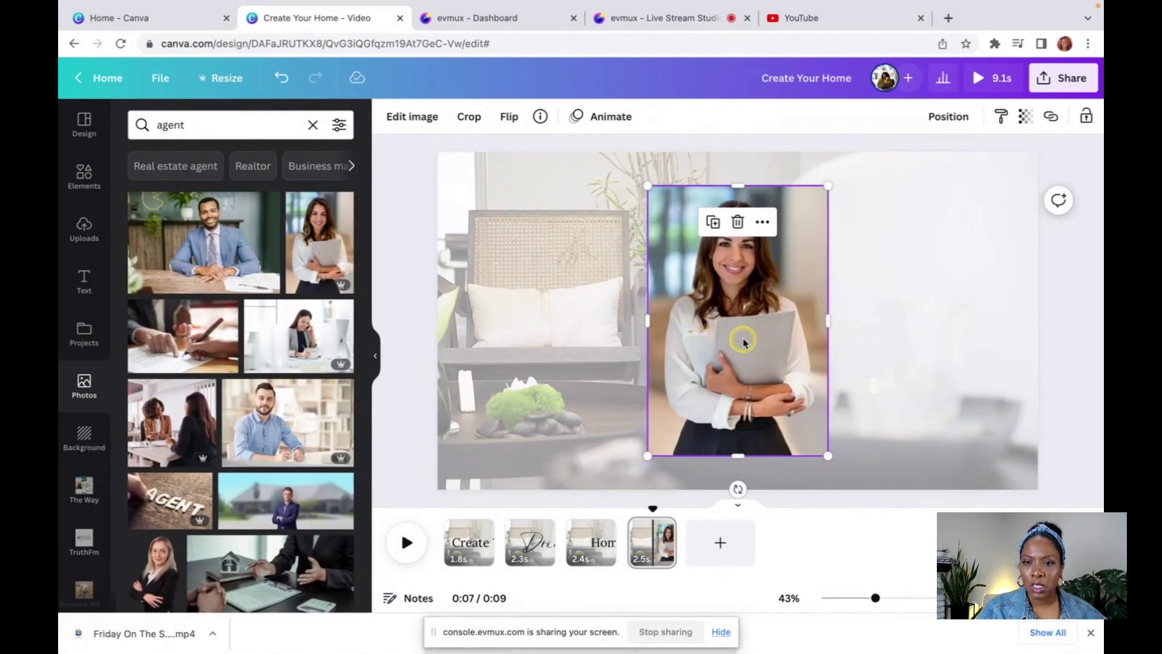
{"action": "left_click_drag", "start_coordinate": [743, 339], "coordinate": [818, 372]}
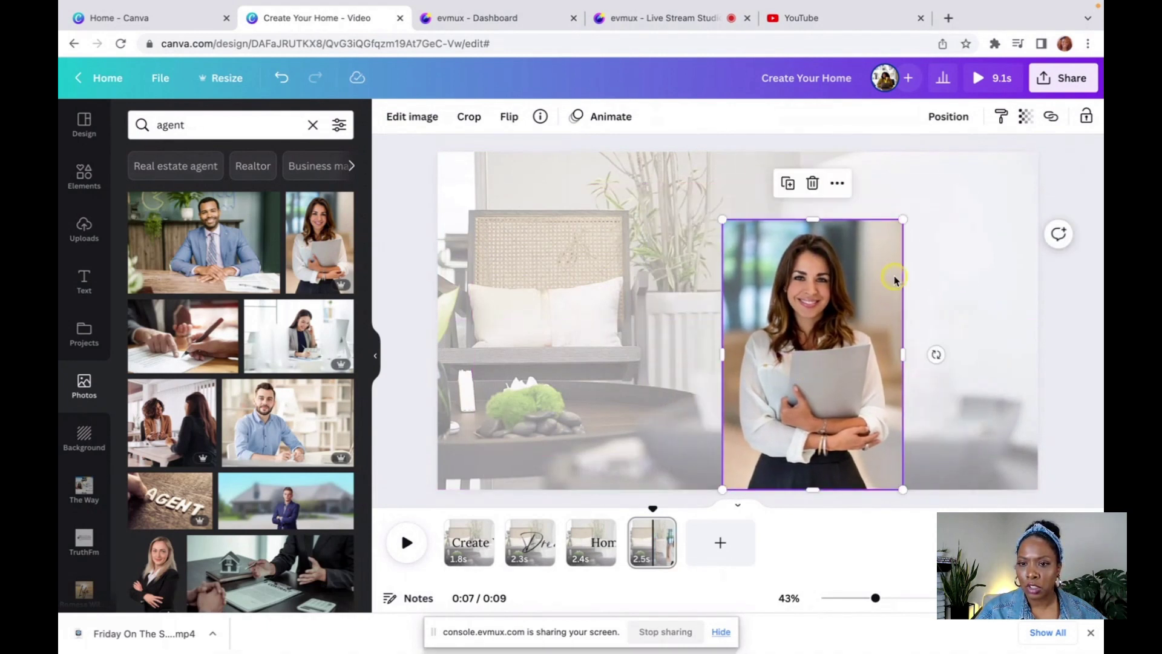
{"action": "left_click_drag", "start_coordinate": [905, 220], "coordinate": [950, 167]}
{"action": "left_click_drag", "start_coordinate": [902, 250], "coordinate": [963, 250]}
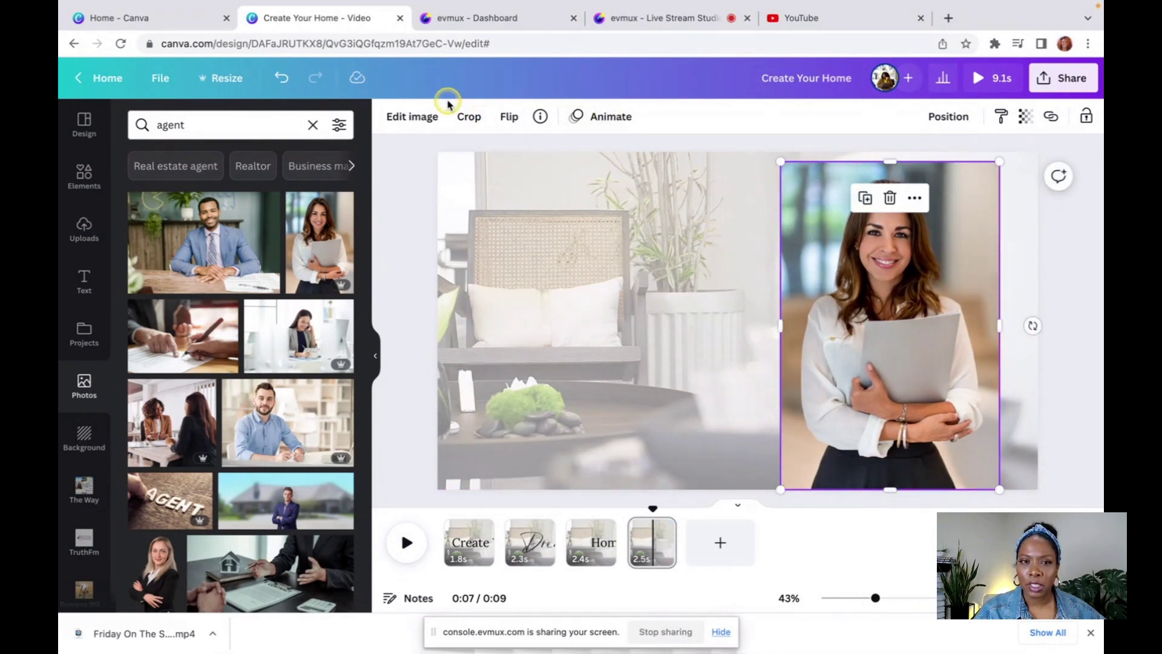
{"action": "left_click", "coordinate": [410, 119]}
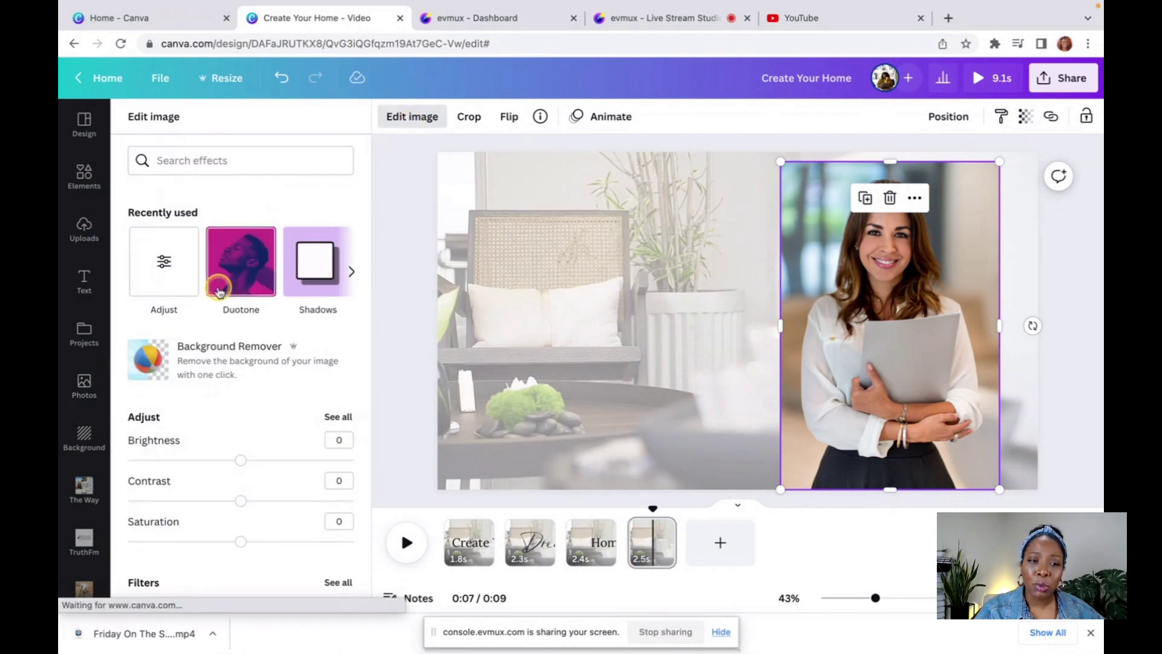
Remove the agent photo's background and enlarge the cutout to full page height (about 729×1092).
{"action": "left_click", "coordinate": [231, 362]}
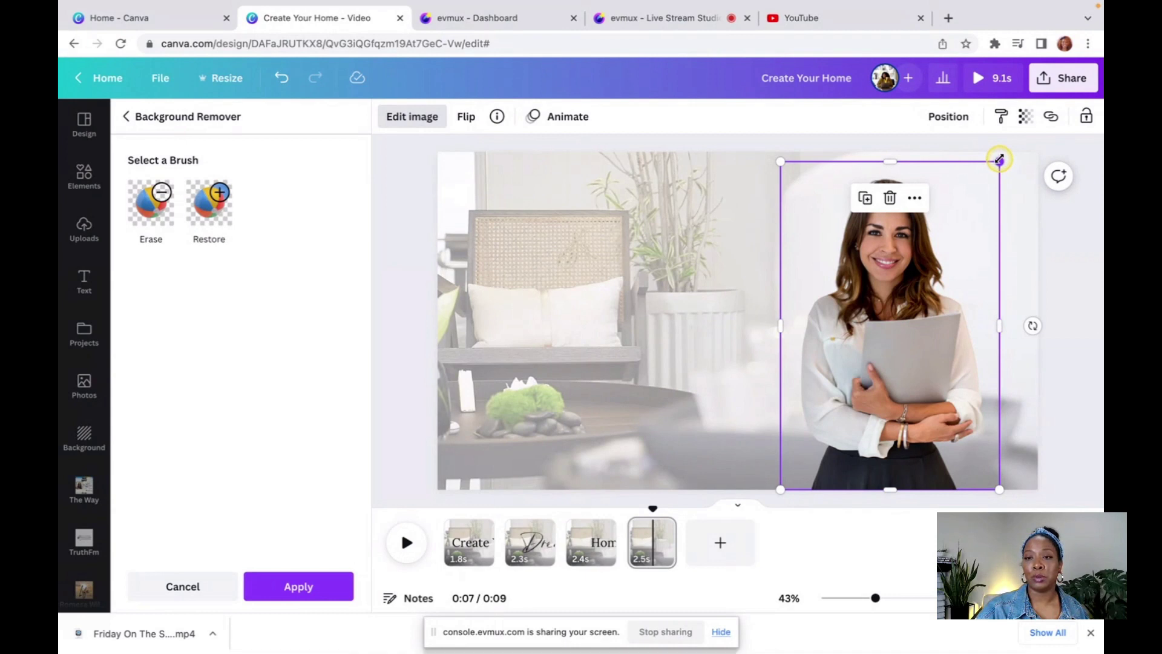
{"action": "left_click_drag", "start_coordinate": [1000, 159], "coordinate": [1016, 155]}
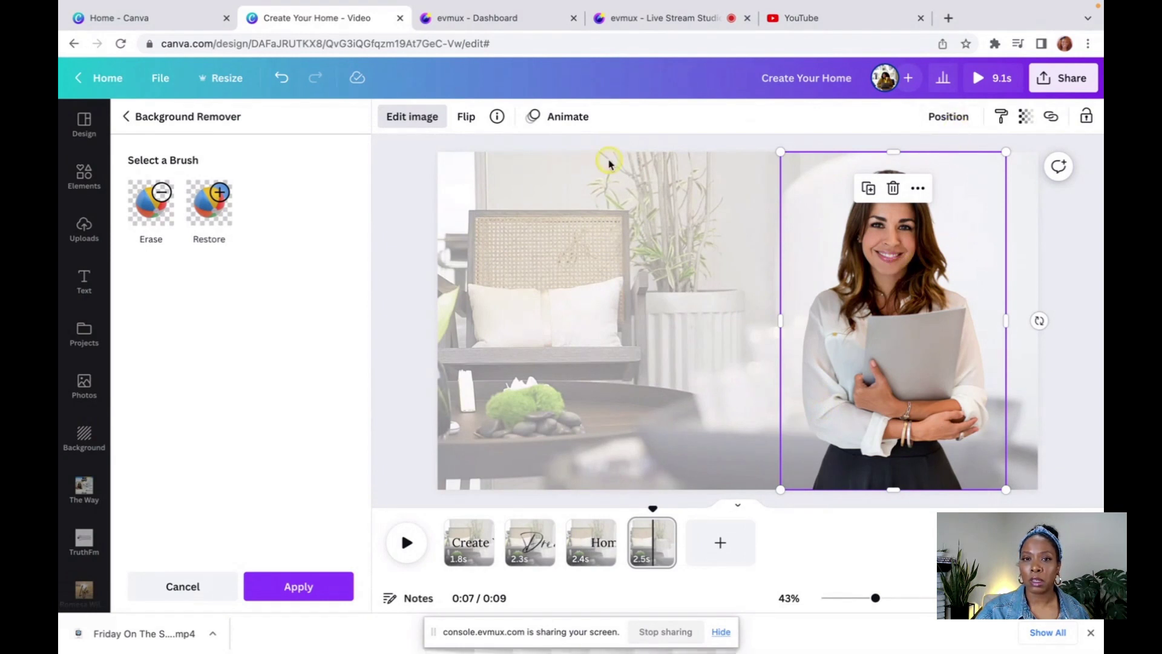
{"action": "left_click", "coordinate": [566, 121]}
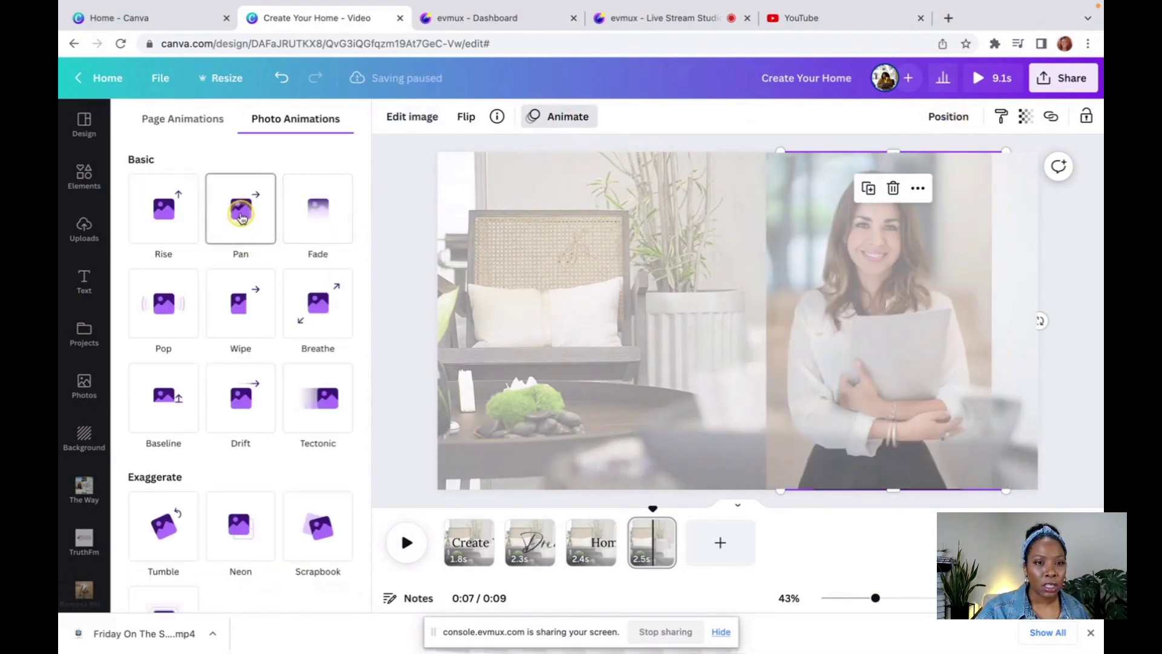
Preview the Pan, Pop, Wipe, Drift, Neon, Stomp, Photo Flow and Photo Rise animations on the photo.
{"action": "left_click", "coordinate": [241, 218]}
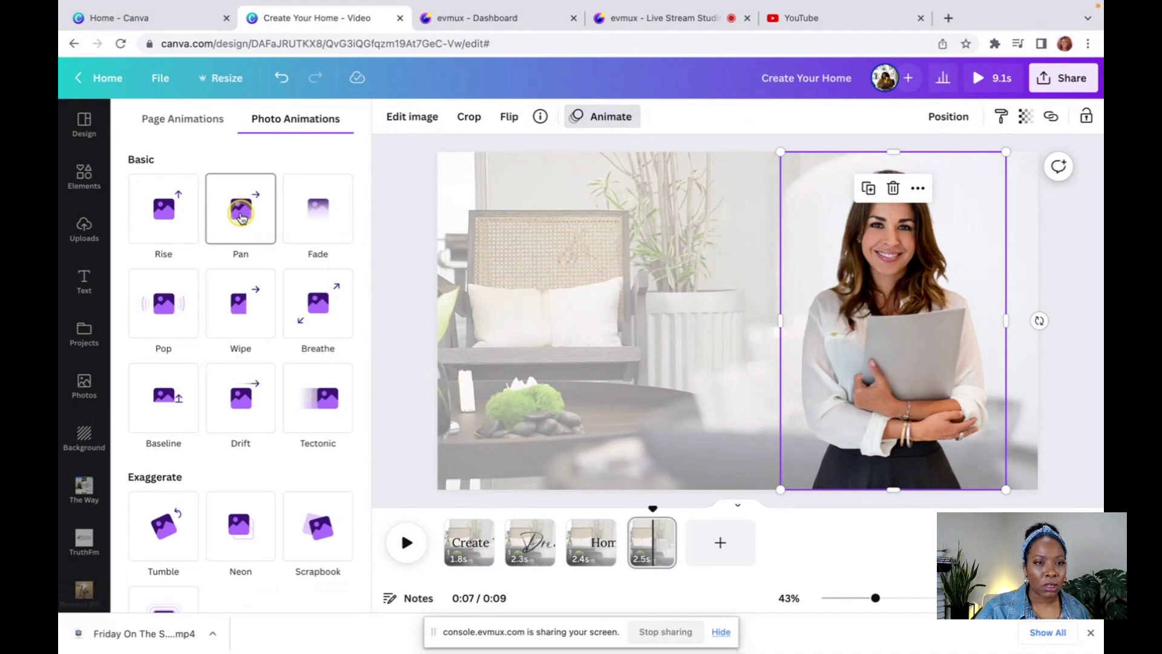
{"action": "left_click", "coordinate": [164, 308]}
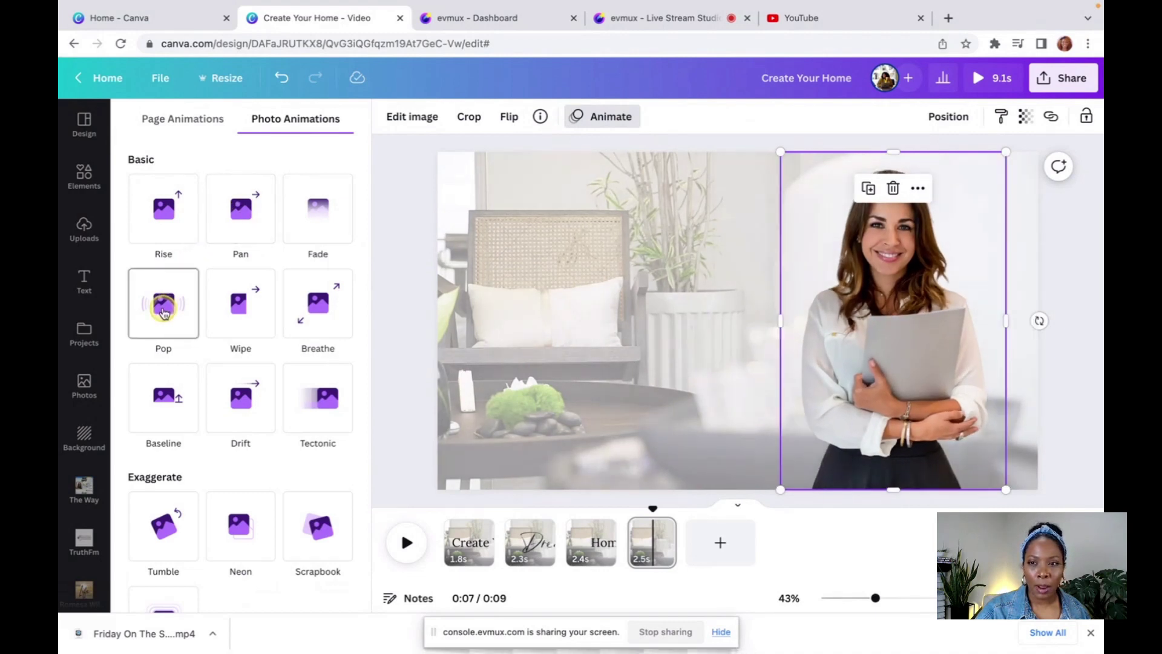
{"action": "left_click", "coordinate": [244, 313]}
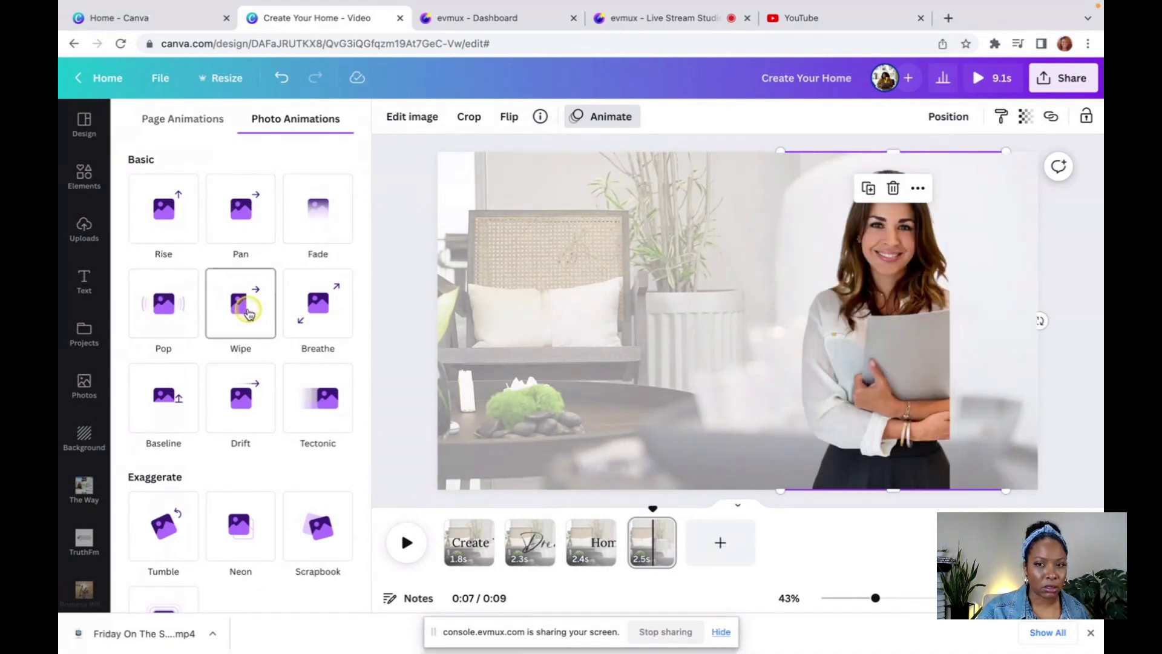
{"action": "left_click", "coordinate": [254, 386]}
{"action": "scroll", "coordinate": [255, 418], "scroll_direction": "down", "scroll_amount": 2}
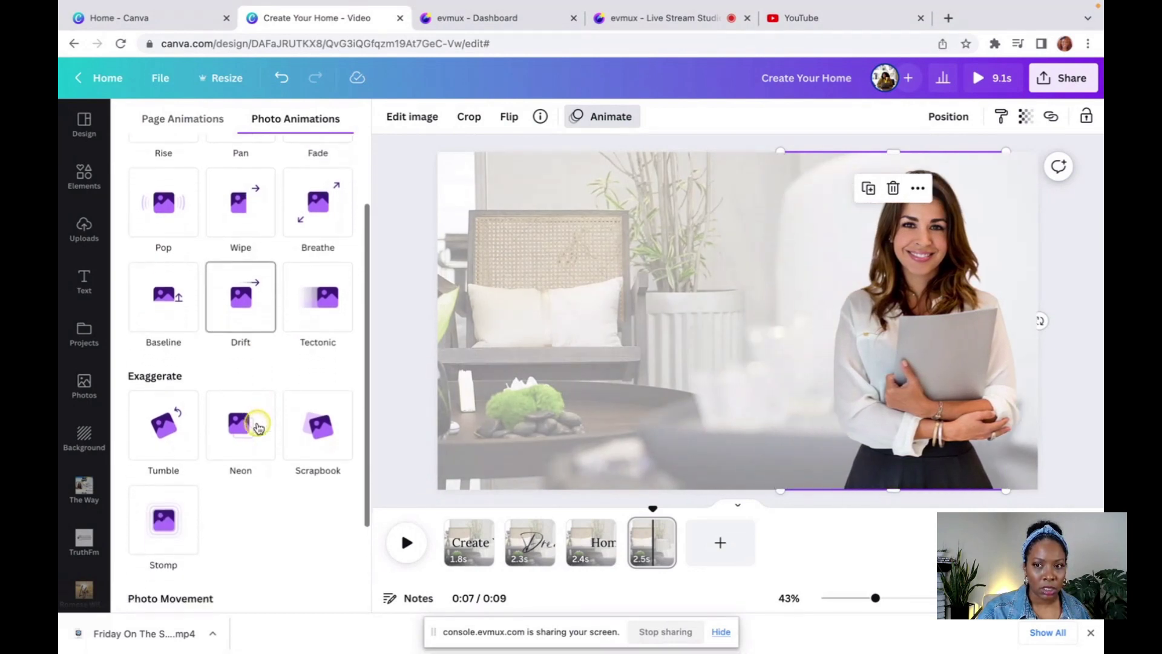
{"action": "left_click", "coordinate": [258, 428]}
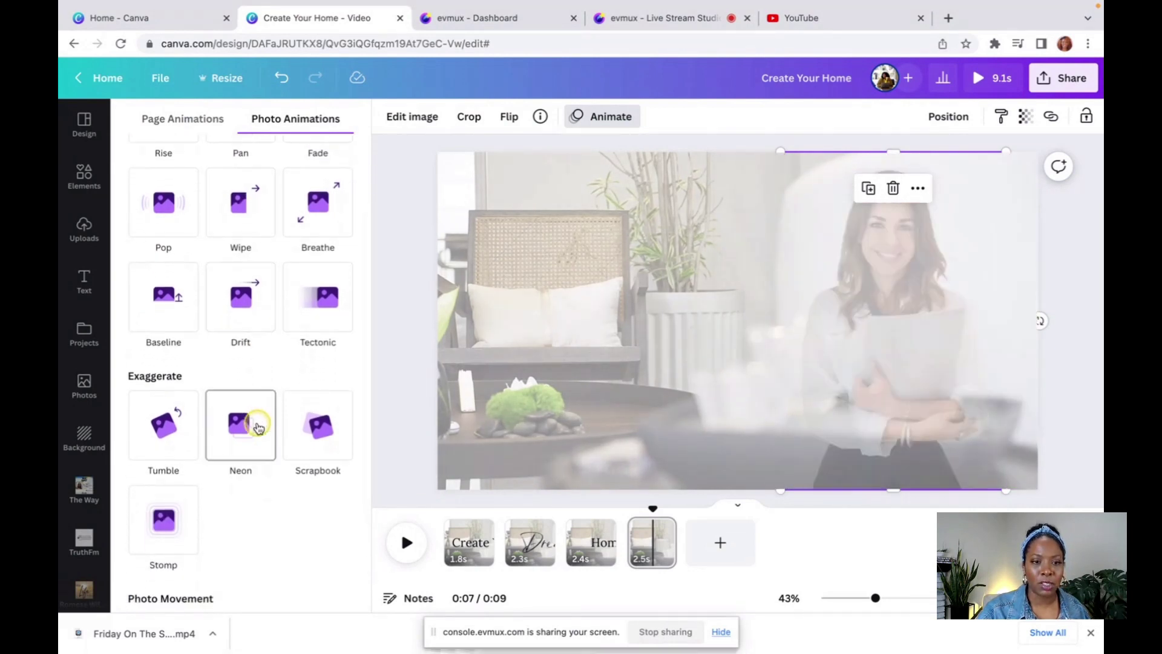
{"action": "scroll", "coordinate": [256, 433], "scroll_direction": "down", "scroll_amount": 2}
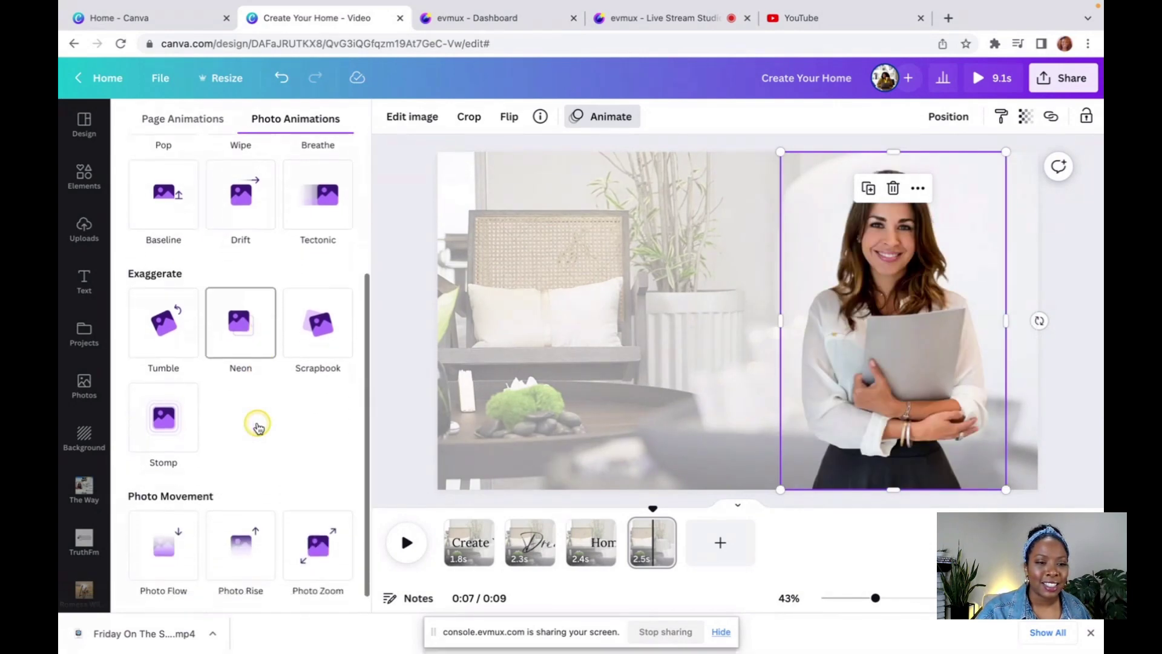
{"action": "left_click", "coordinate": [163, 405]}
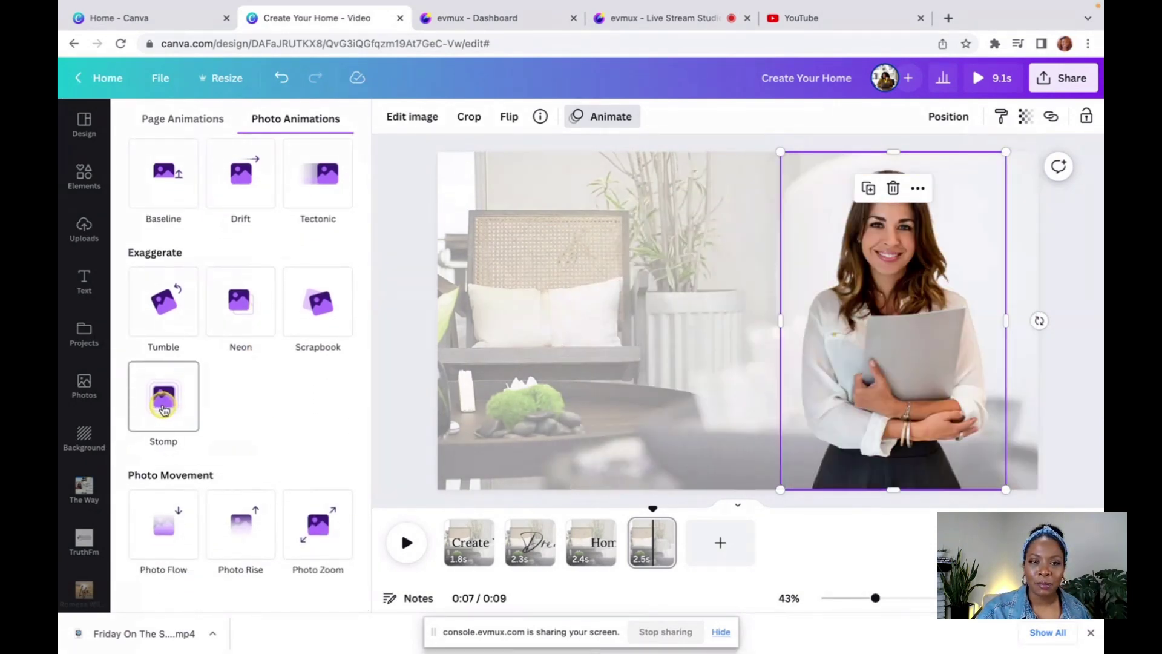
{"action": "left_click", "coordinate": [163, 525]}
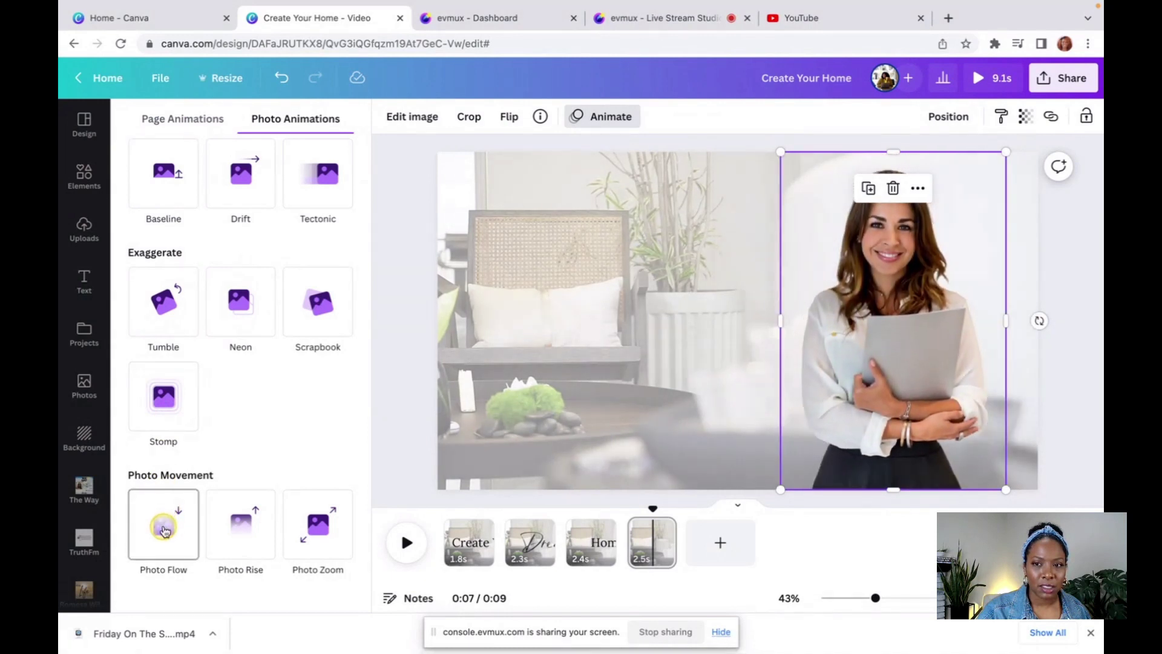
{"action": "left_click", "coordinate": [239, 531]}
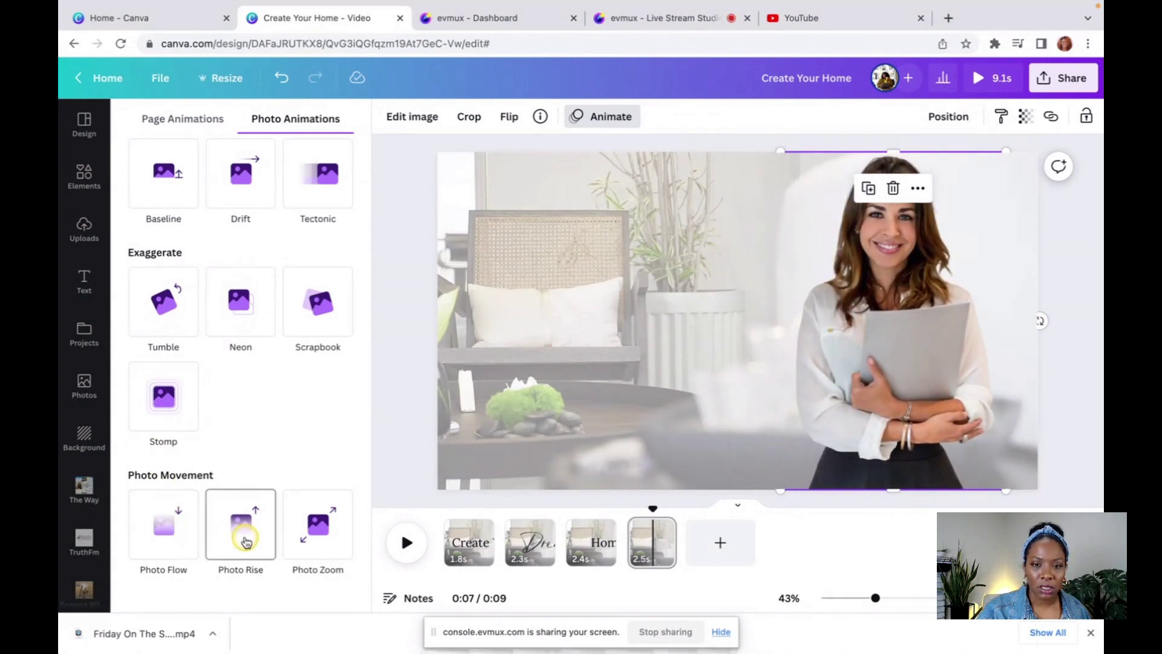
Apply the Photo Zoom animation to the photo, set to zoom out.
{"action": "left_click", "coordinate": [321, 540]}
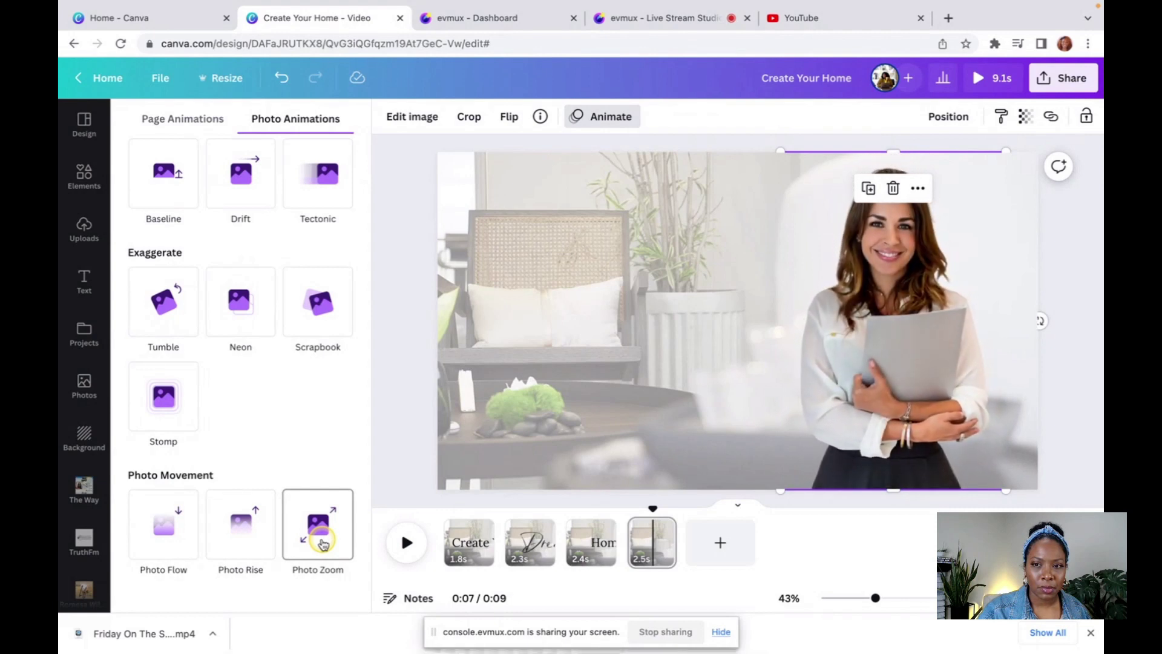
{"action": "scroll", "coordinate": [323, 543], "scroll_direction": "down", "scroll_amount": 4}
{"action": "left_click", "coordinate": [322, 544]}
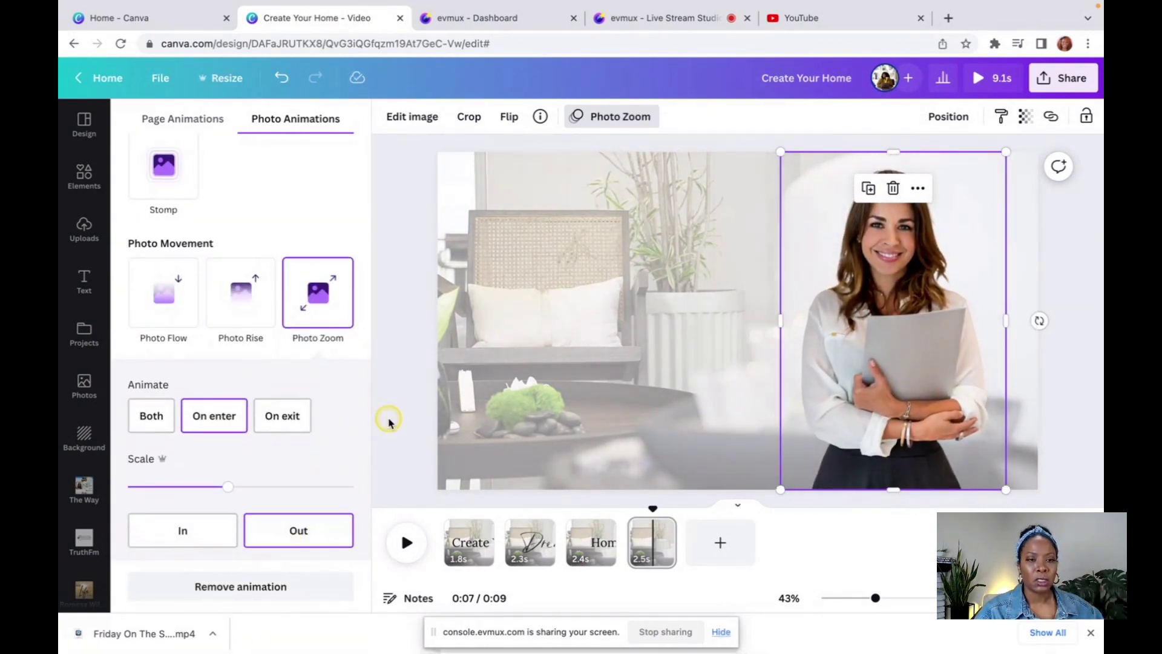
{"action": "left_click", "coordinate": [482, 380]}
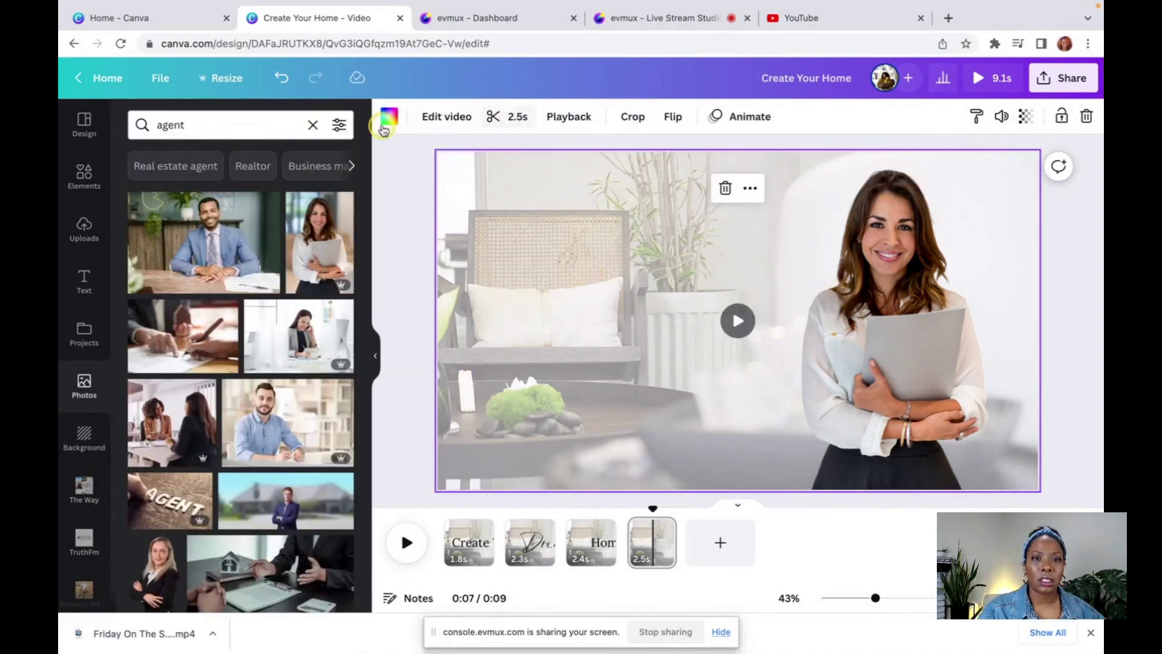
Add a 'With' heading over the left chair and enlarge it to size 136.
{"action": "left_click", "coordinate": [88, 282]}
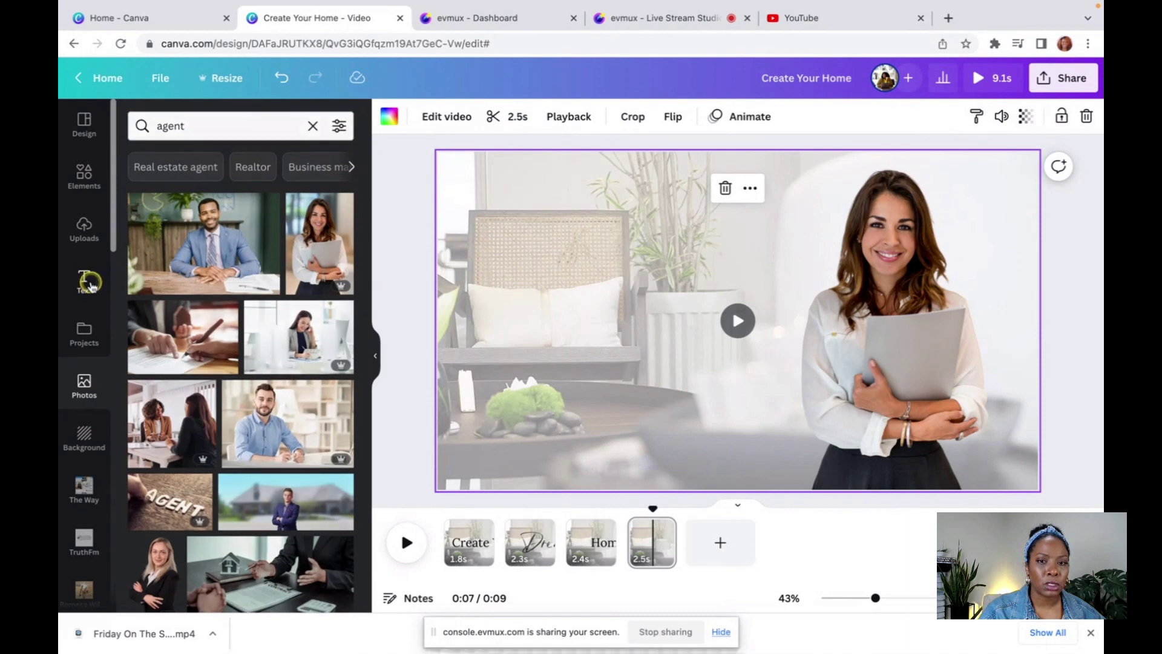
{"action": "left_click", "coordinate": [259, 237]}
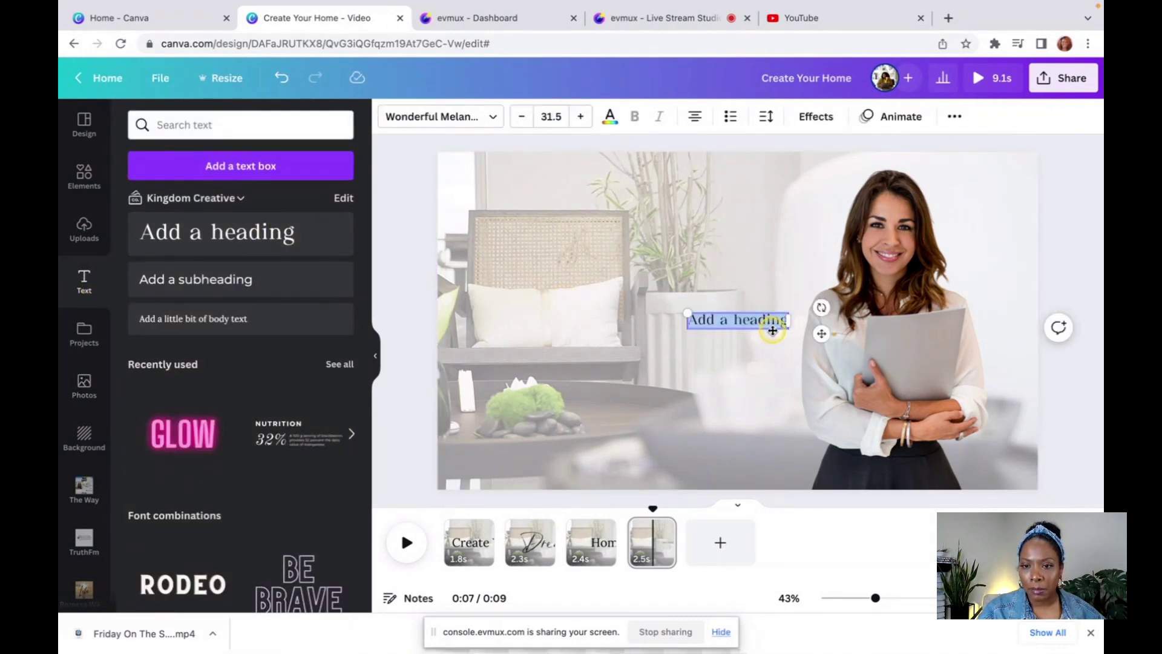
{"action": "left_click_drag", "start_coordinate": [779, 330], "coordinate": [580, 285]}
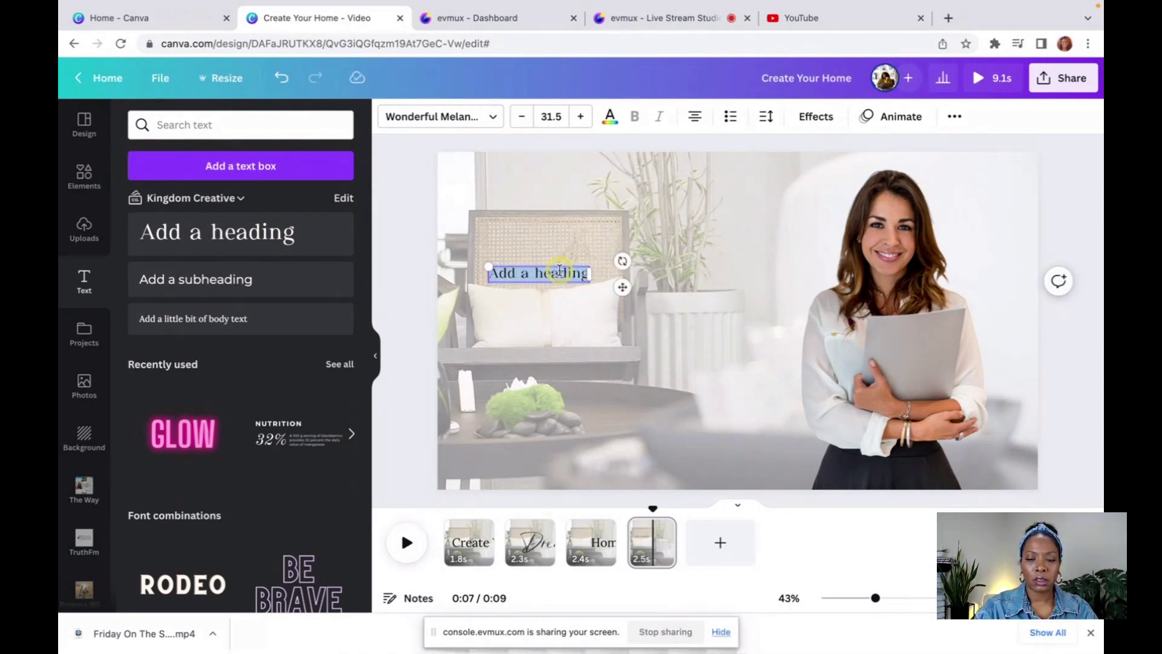
{"action": "type", "text": "With"}
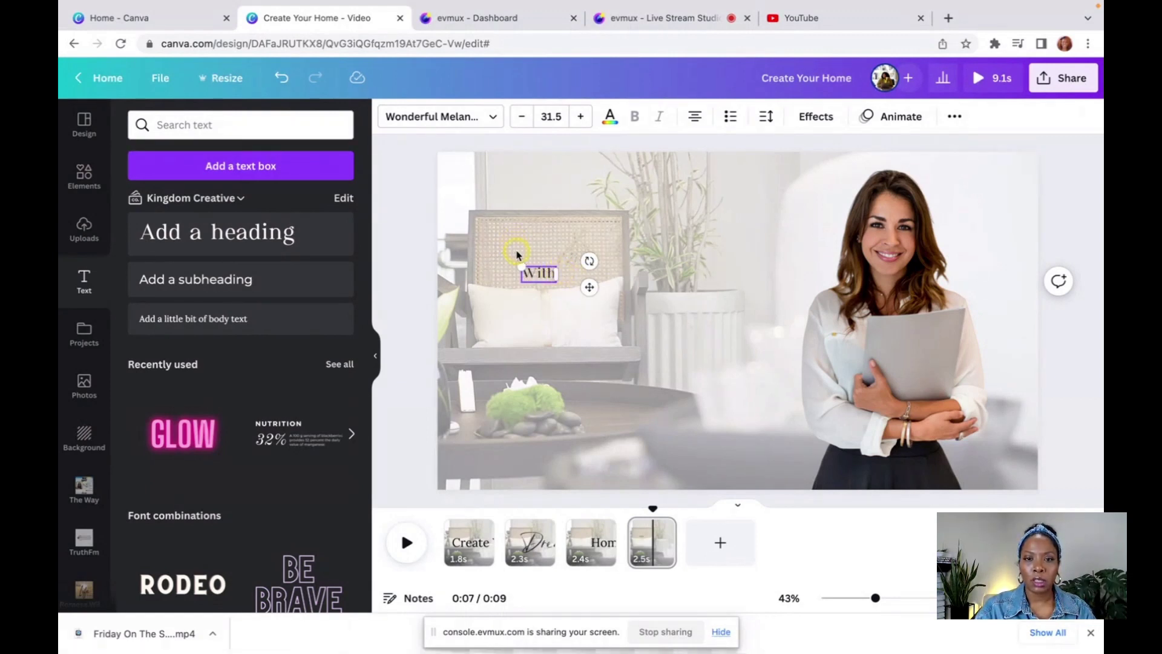
{"action": "left_click_drag", "start_coordinate": [521, 264], "coordinate": [408, 215]}
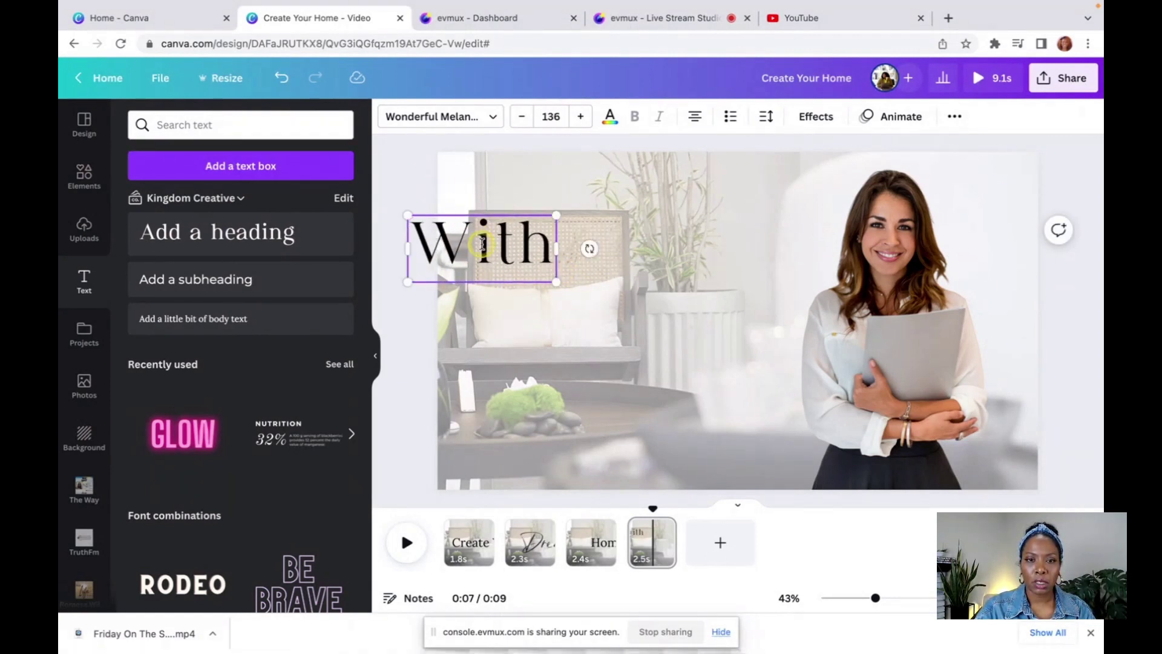
{"action": "left_click", "coordinate": [588, 304]}
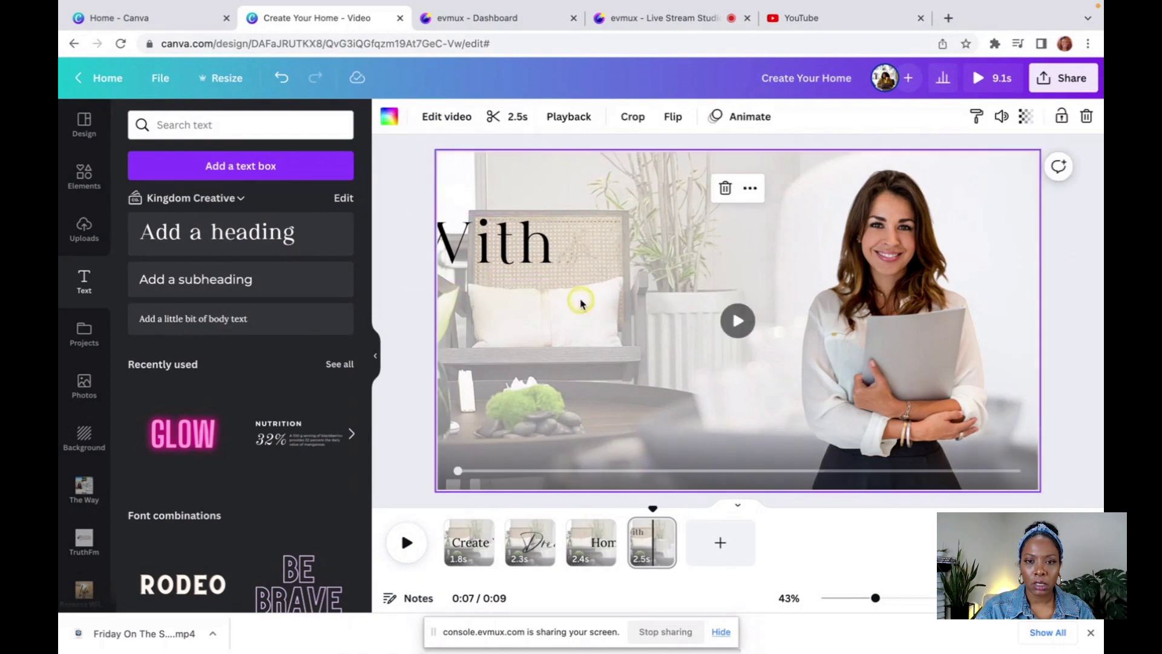
{"action": "left_click_drag", "start_coordinate": [503, 244], "coordinate": [586, 231]}
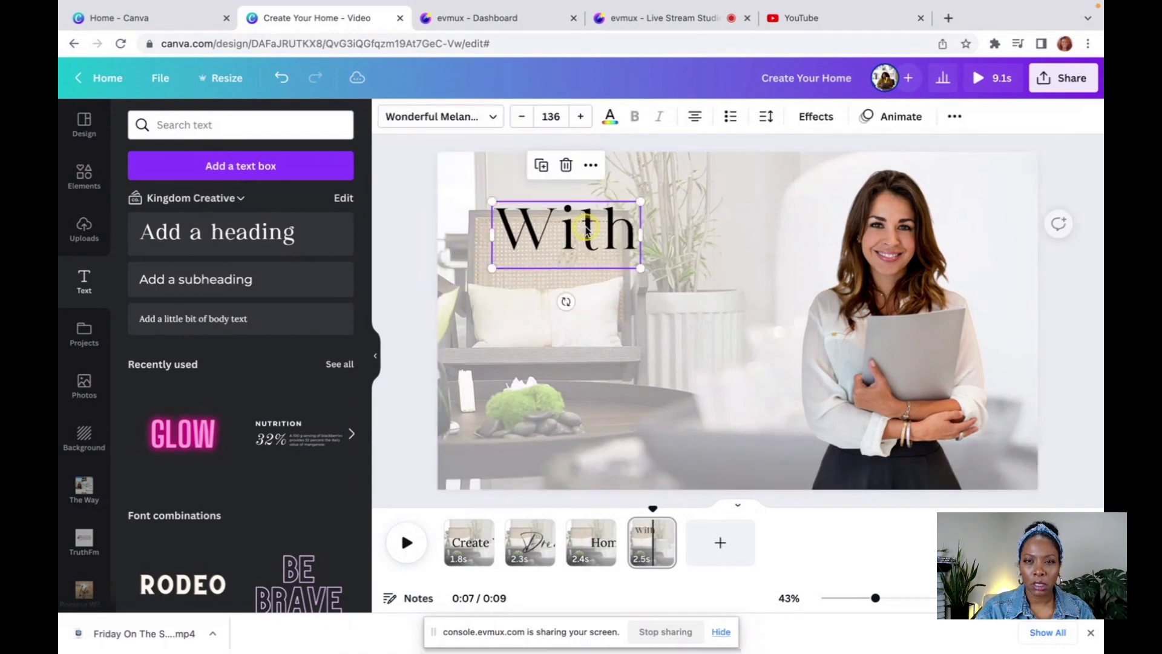
Switch the 'With' text to the Manhattan script font and enlarge it to size 162.
{"action": "left_click", "coordinate": [490, 118]}
{"action": "scroll", "coordinate": [303, 178], "scroll_direction": "down", "scroll_amount": 1}
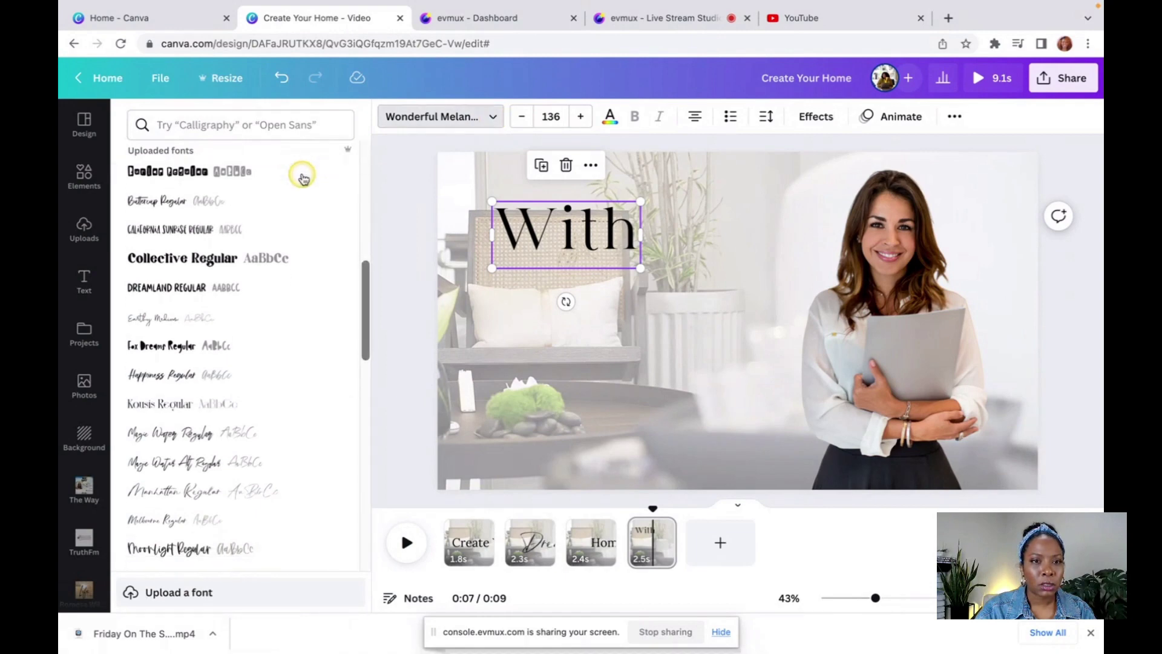
{"action": "scroll", "coordinate": [303, 177], "scroll_direction": "down", "scroll_amount": 5}
{"action": "scroll", "coordinate": [304, 177], "scroll_direction": "up", "scroll_amount": 15}
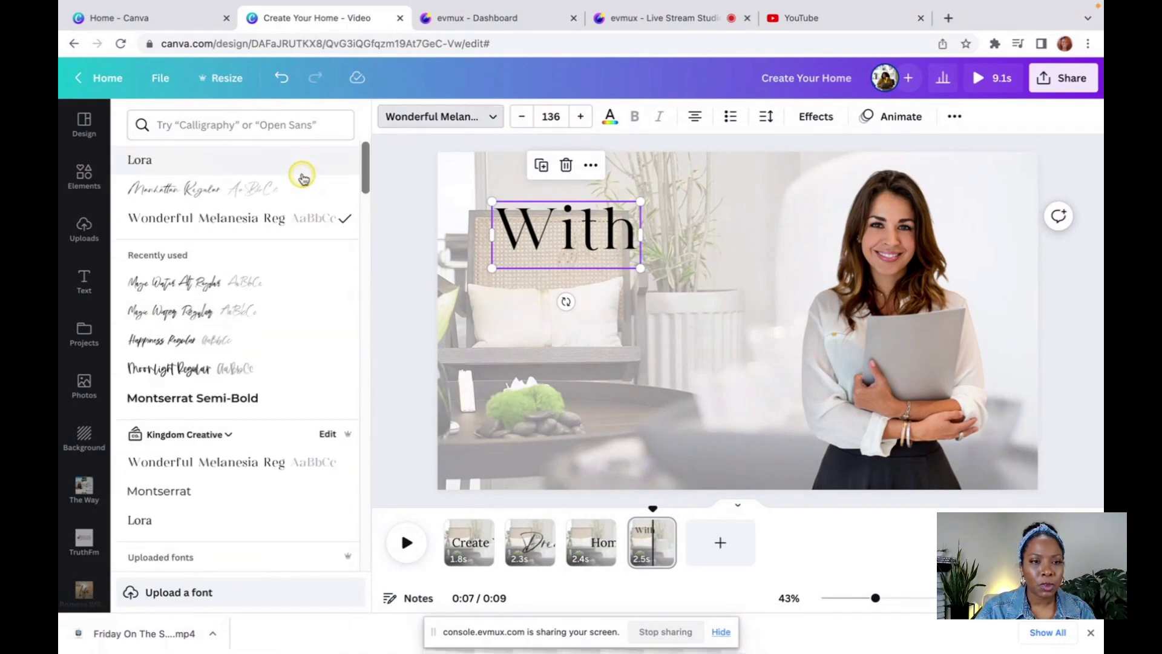
{"action": "left_click", "coordinate": [230, 189]}
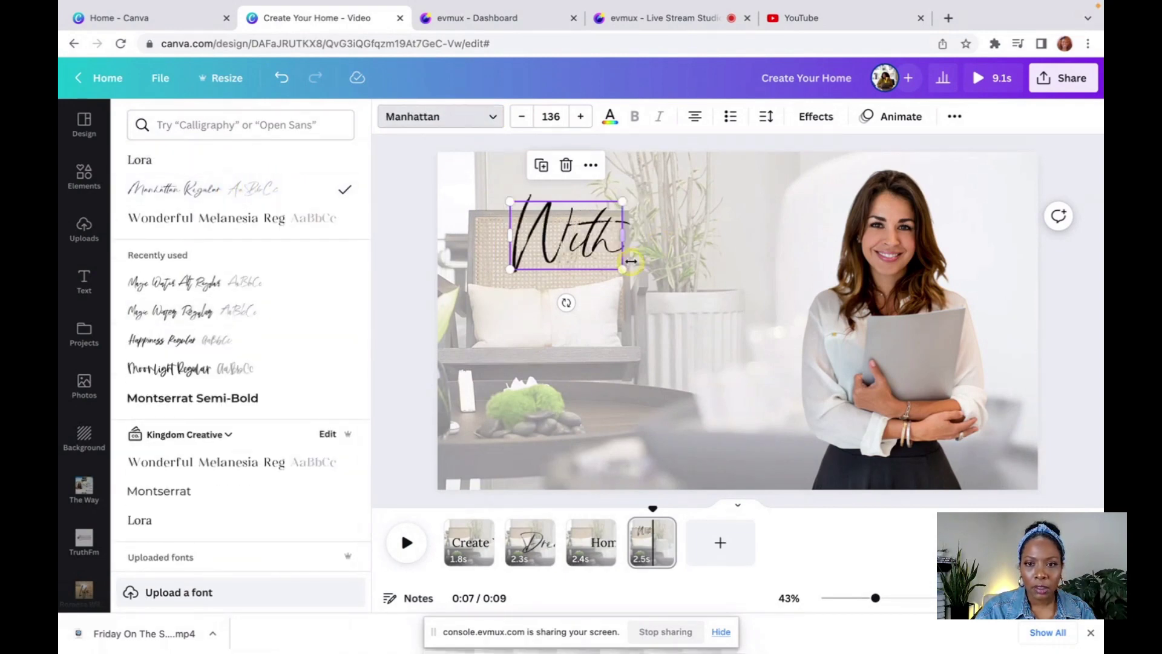
{"action": "left_click_drag", "start_coordinate": [623, 269], "coordinate": [643, 282]}
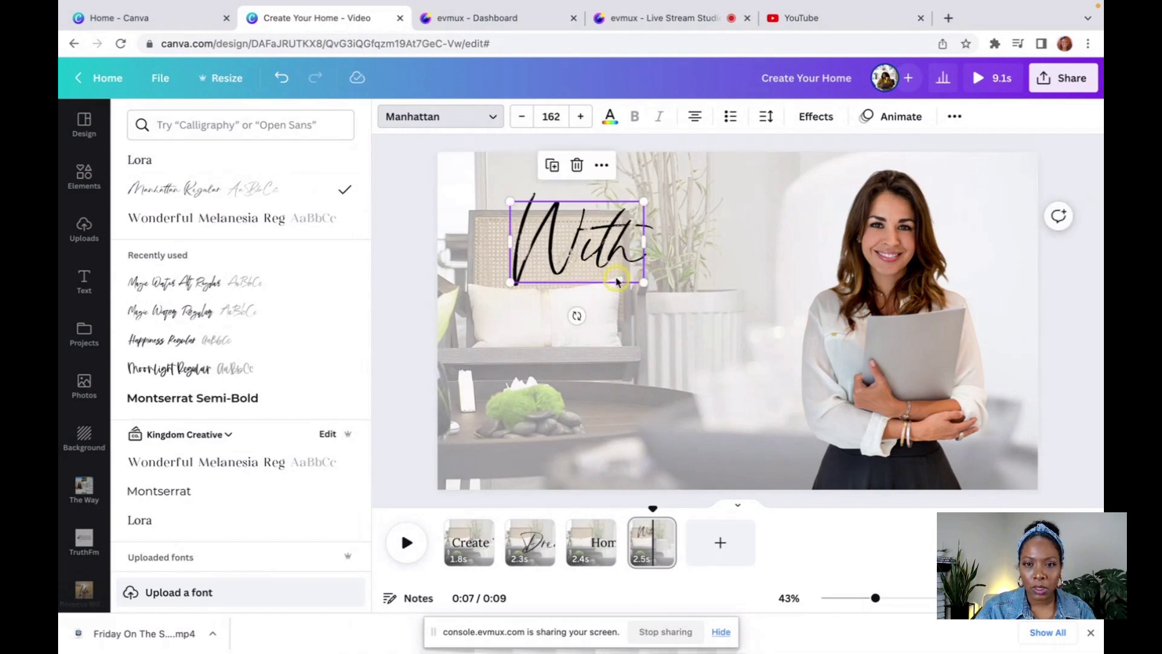
{"action": "left_click", "coordinate": [617, 274]}
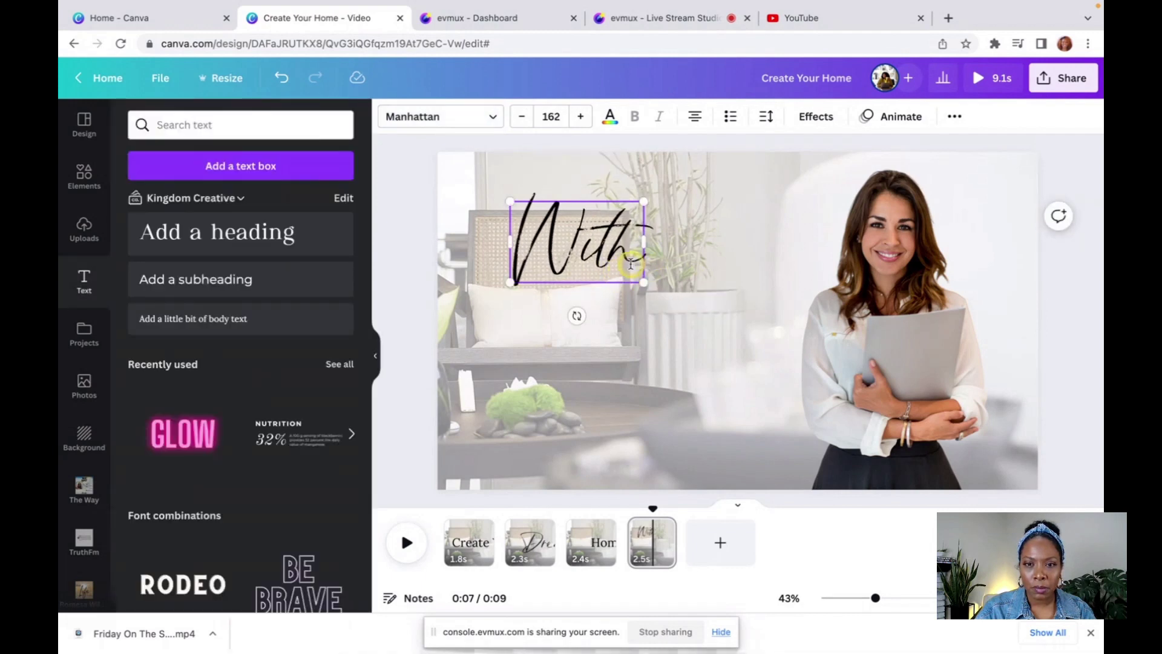
{"action": "left_click", "coordinate": [667, 362]}
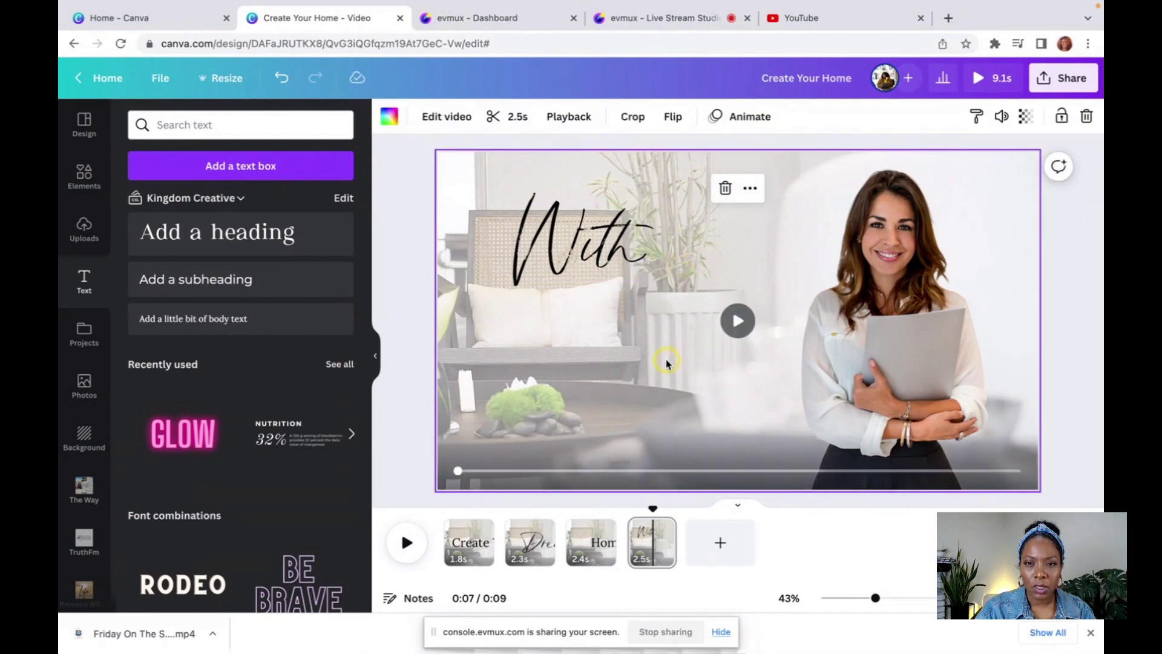
Add a text line with the agent's full name in Lora, placed beneath 'With'.
{"action": "key", "text": "t"}
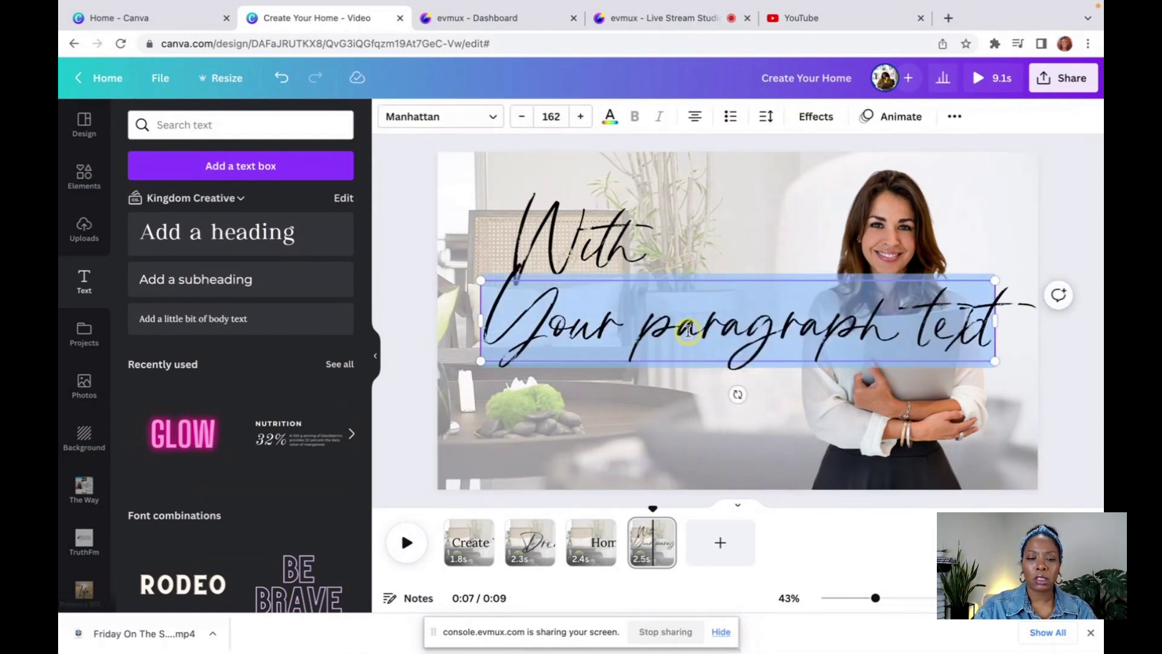
{"action": "type", "text": "Stacy"}
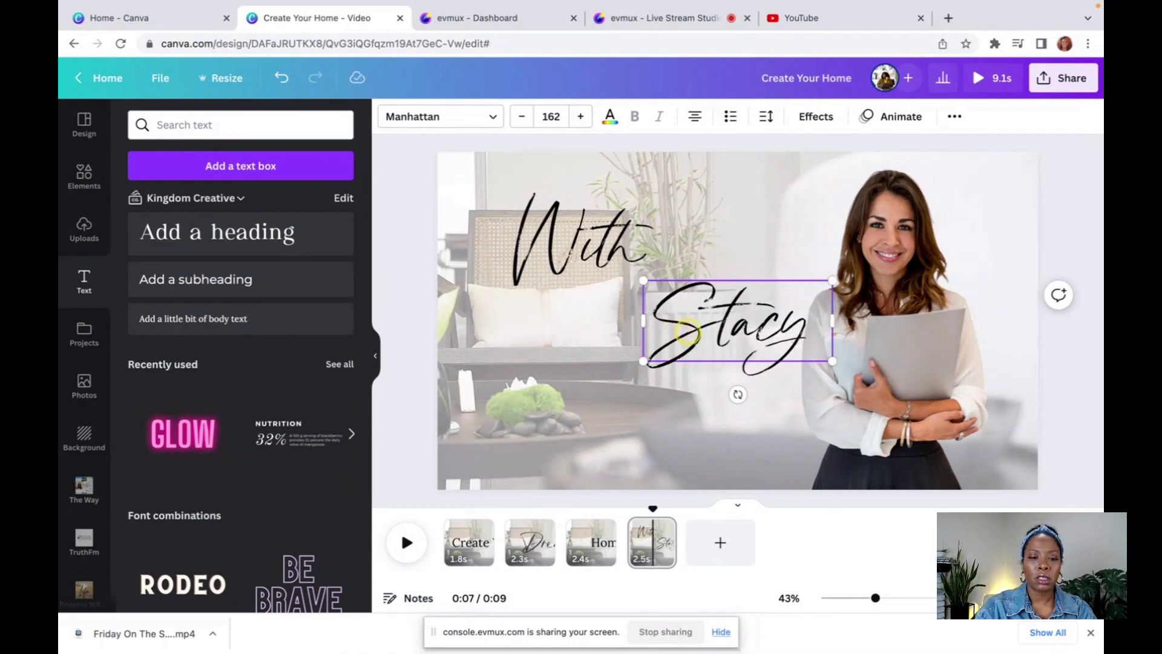
{"action": "type", "text": " Smith"}
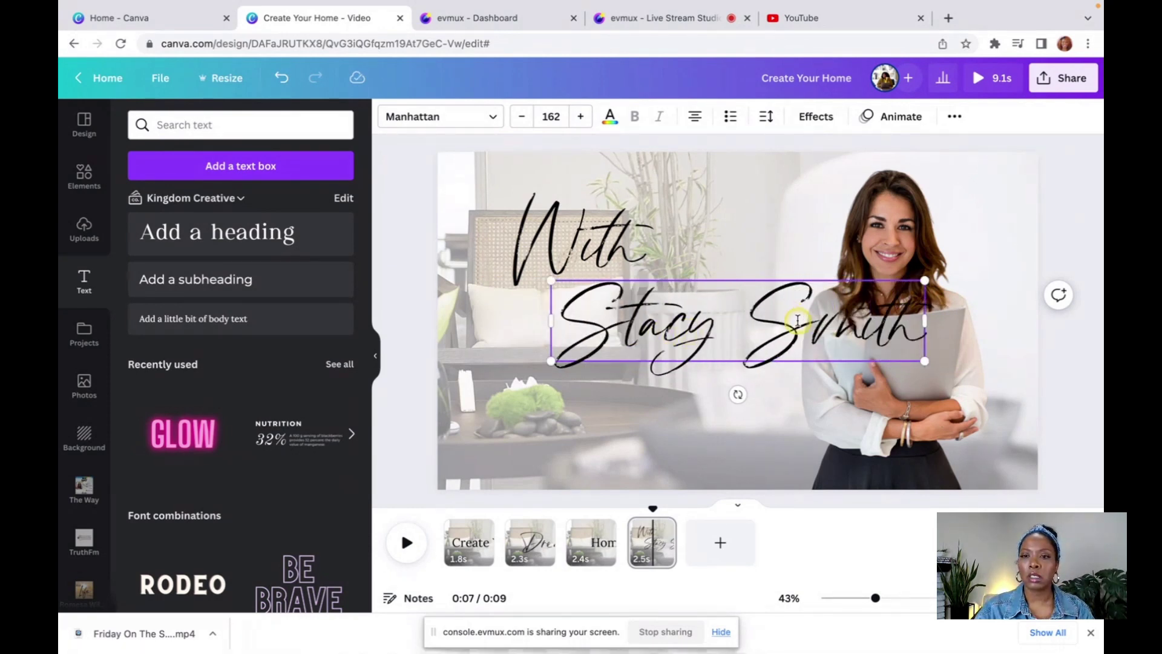
{"action": "left_click", "coordinate": [492, 117]}
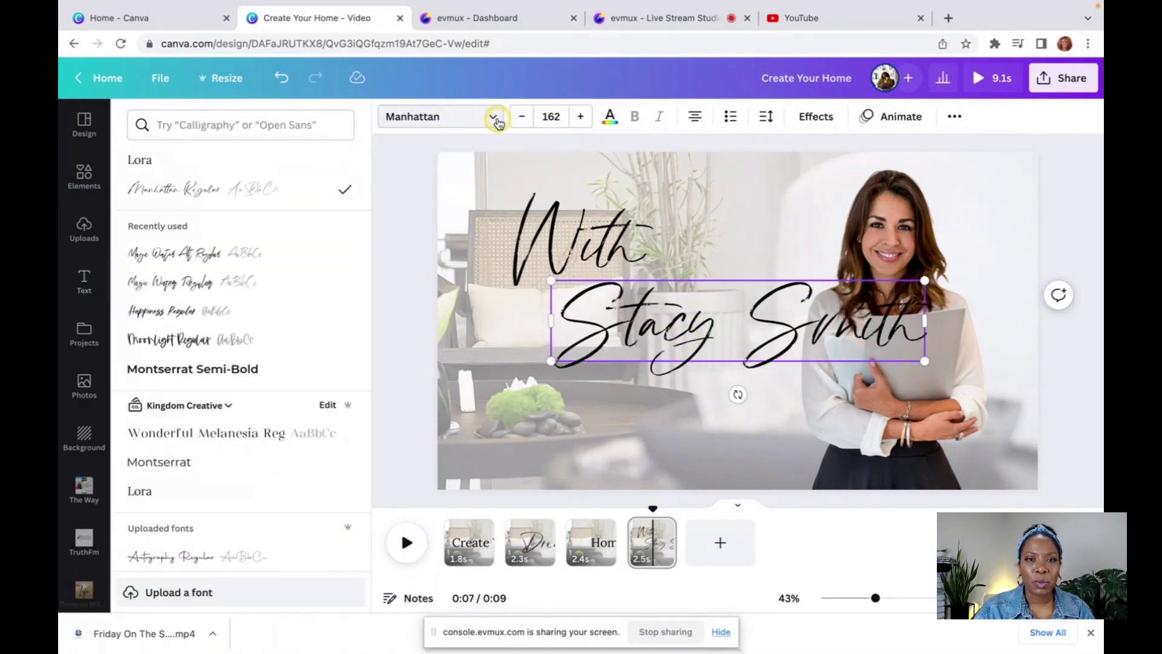
{"action": "left_click", "coordinate": [282, 156]}
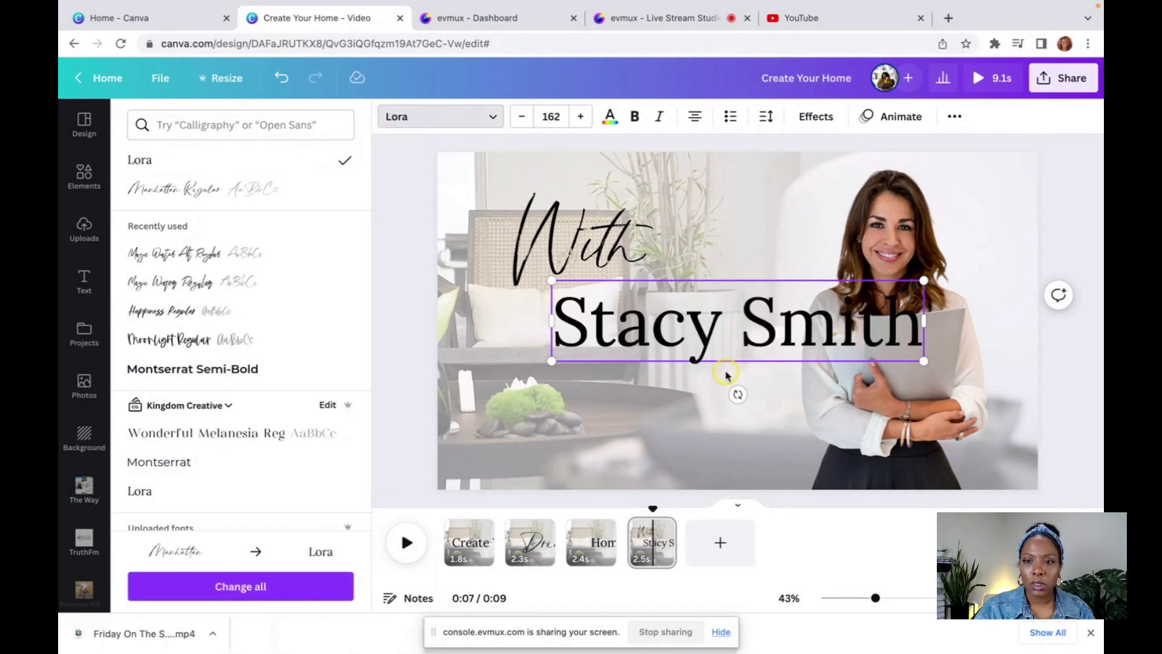
{"action": "left_click_drag", "start_coordinate": [784, 363], "coordinate": [702, 345]}
{"action": "left_click", "coordinate": [630, 231]}
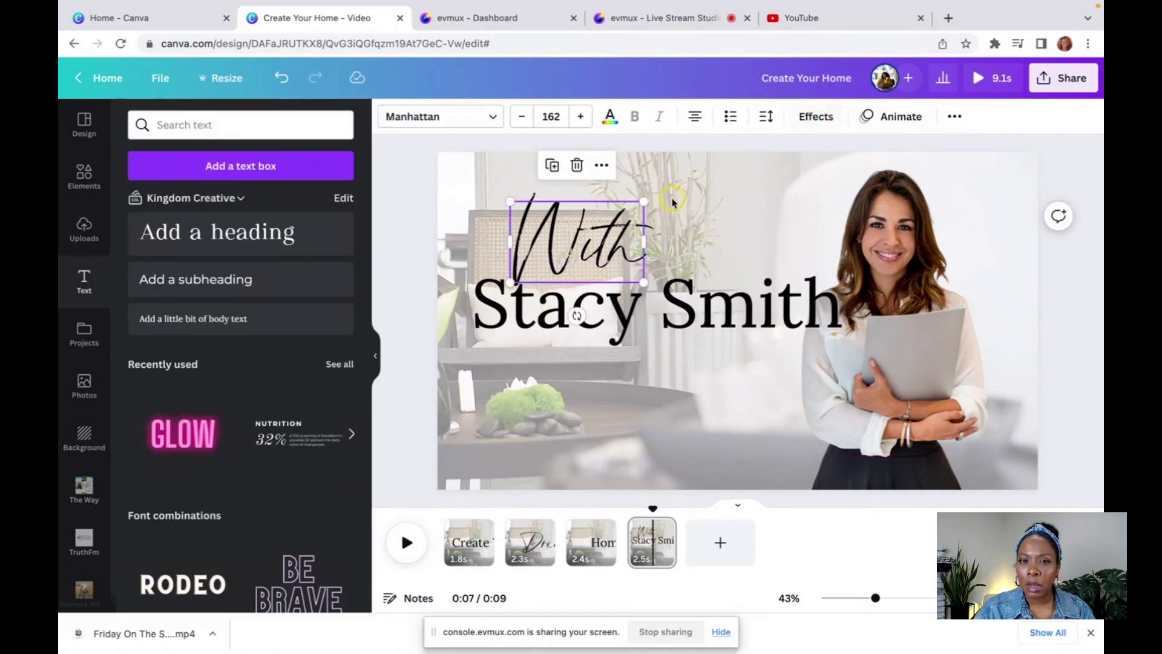
{"action": "left_click", "coordinate": [618, 285]}
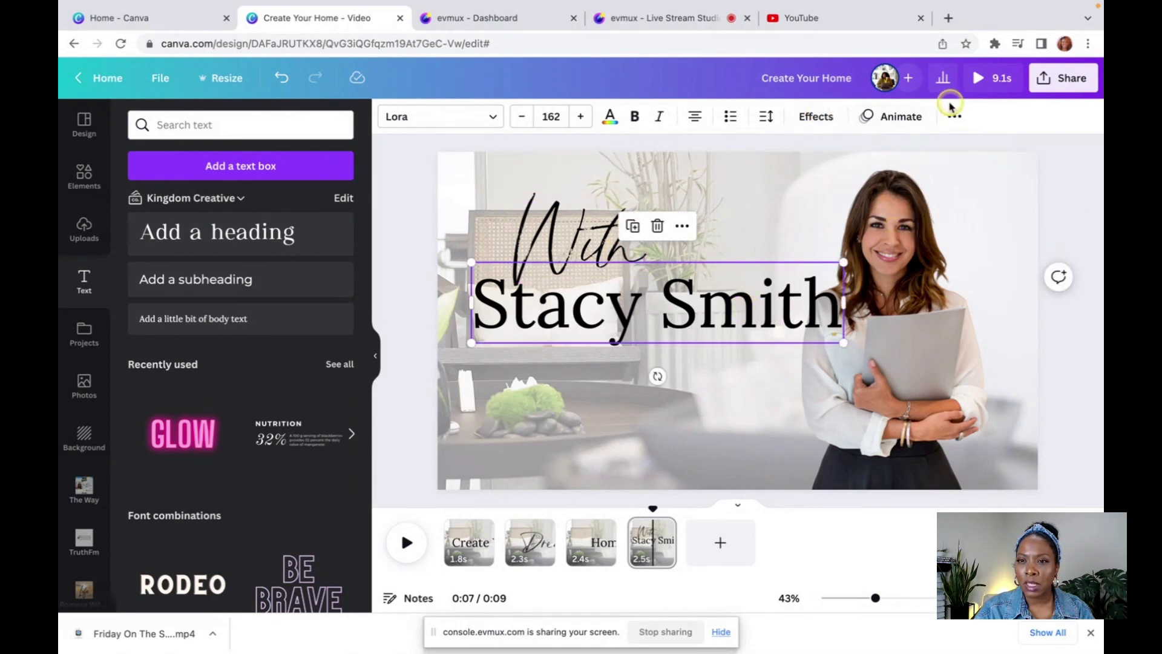
{"action": "left_click", "coordinate": [902, 118]}
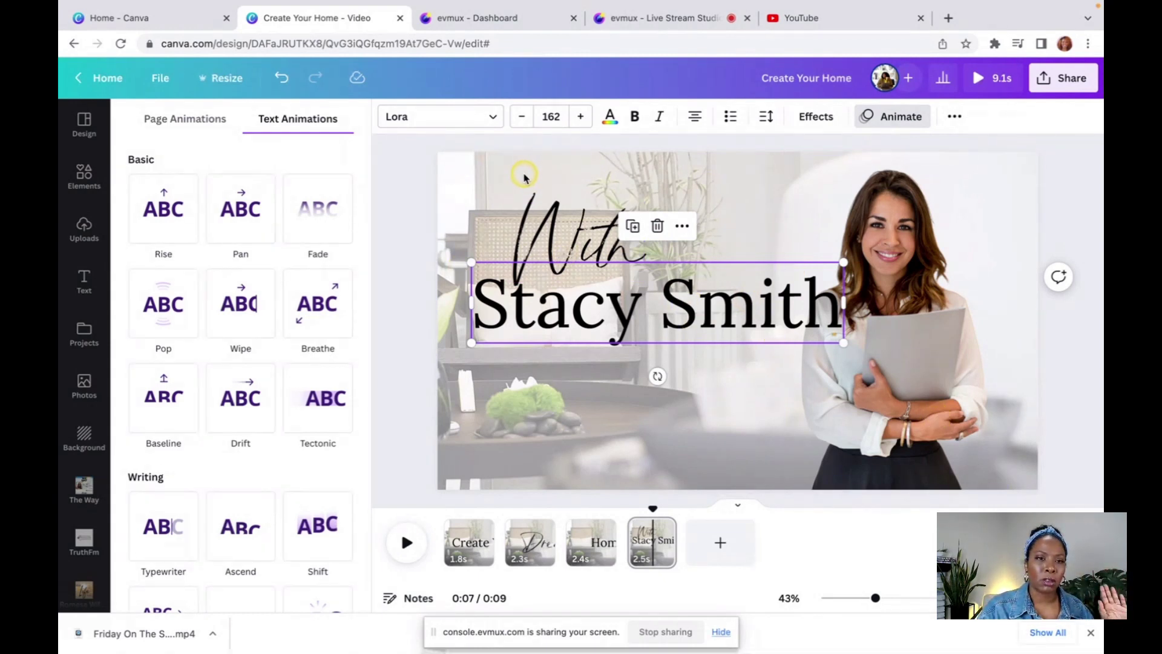
Give the name line a Fade entrance animation and rewind the video to 0:00.
{"action": "left_click", "coordinate": [320, 214]}
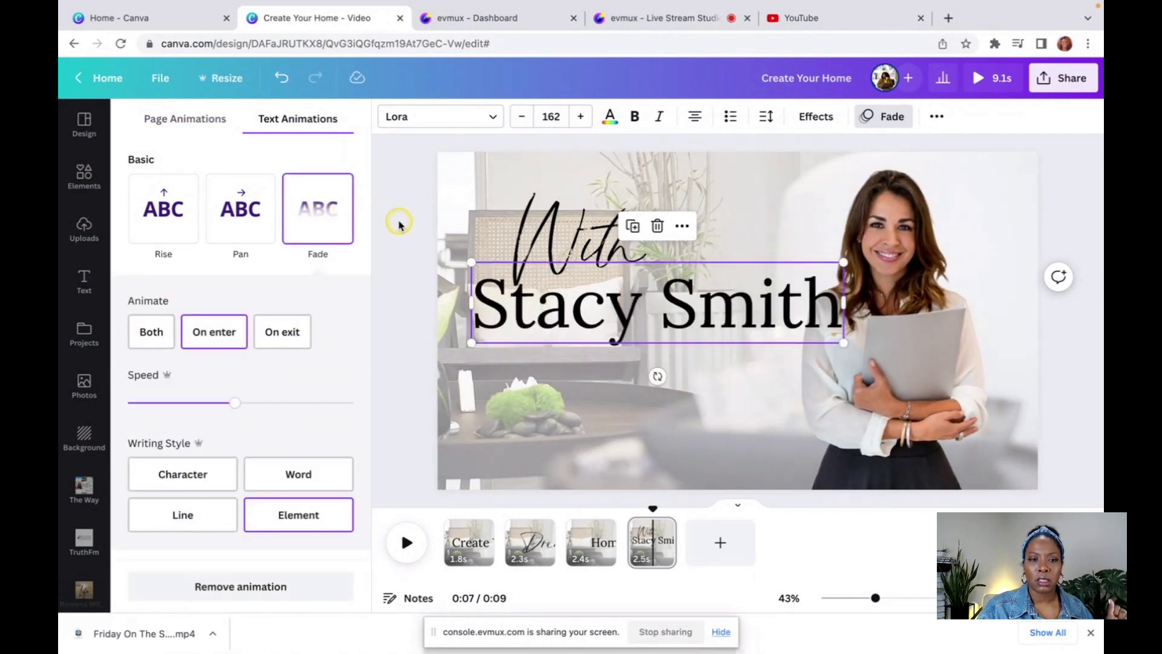
{"action": "key", "text": "Escape"}
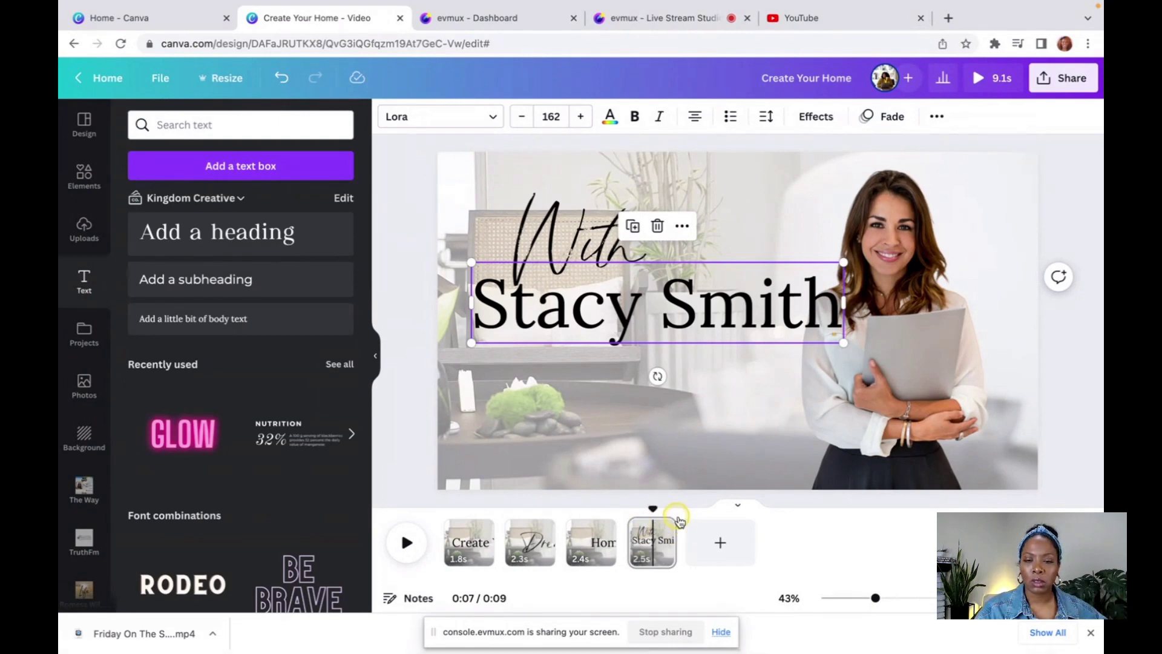
{"action": "left_click_drag", "start_coordinate": [654, 506], "coordinate": [445, 507]}
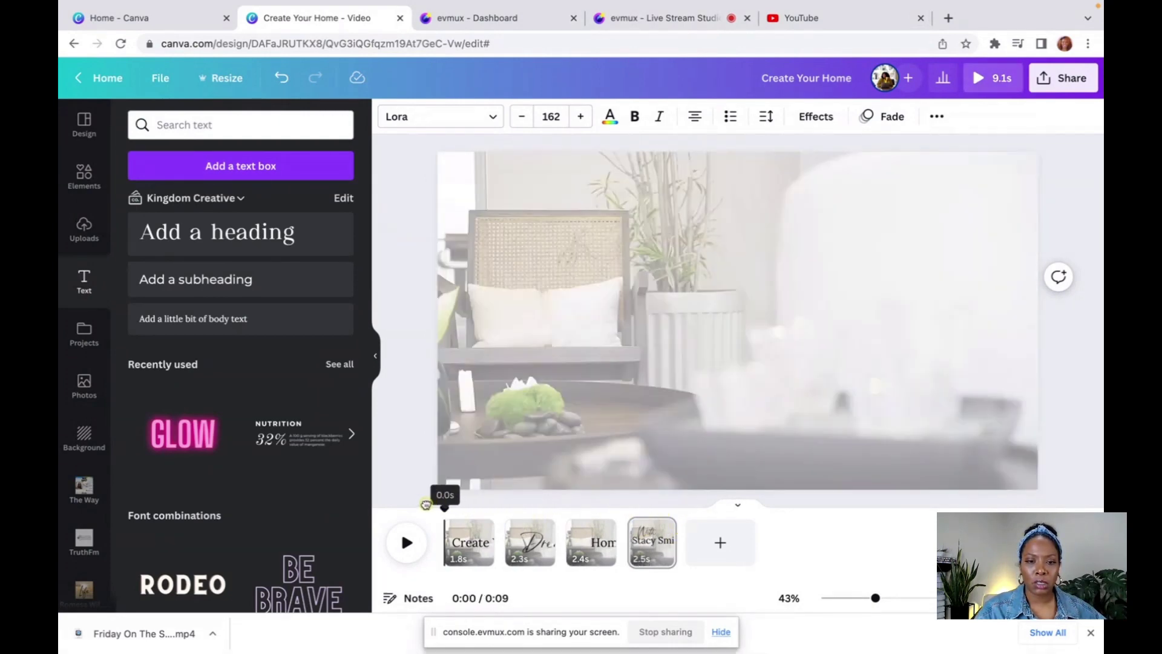
Preview the video and shorten the Home page to 1.5 seconds, making it 8.2 seconds total.
{"action": "left_click", "coordinate": [405, 547]}
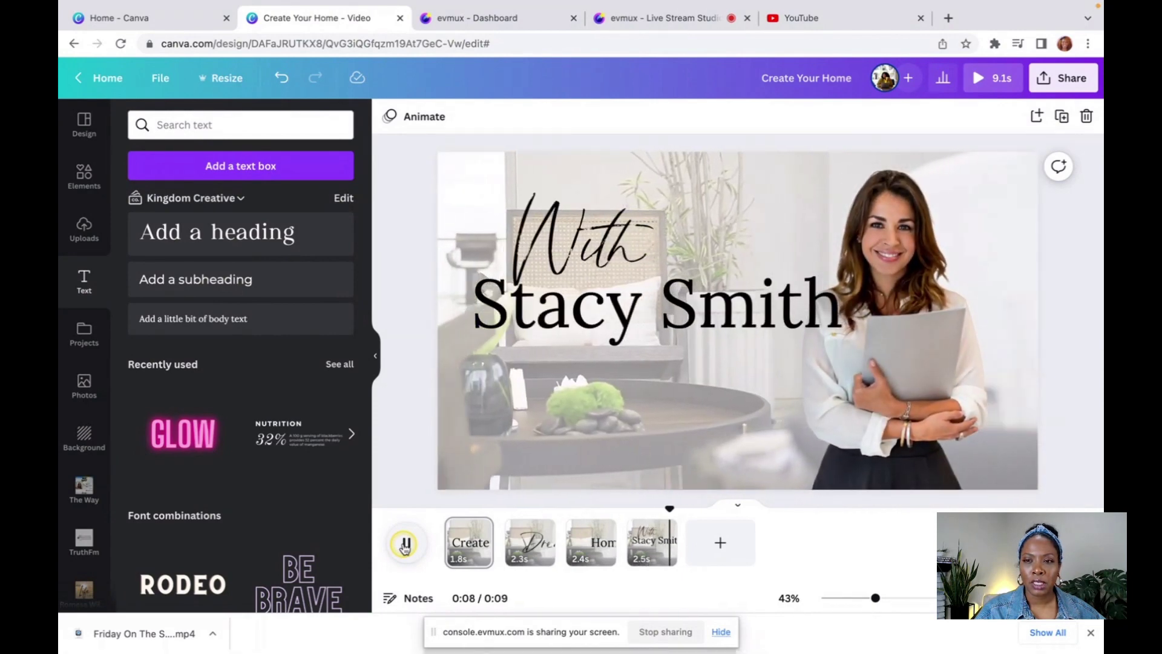
{"action": "left_click", "coordinate": [597, 545]}
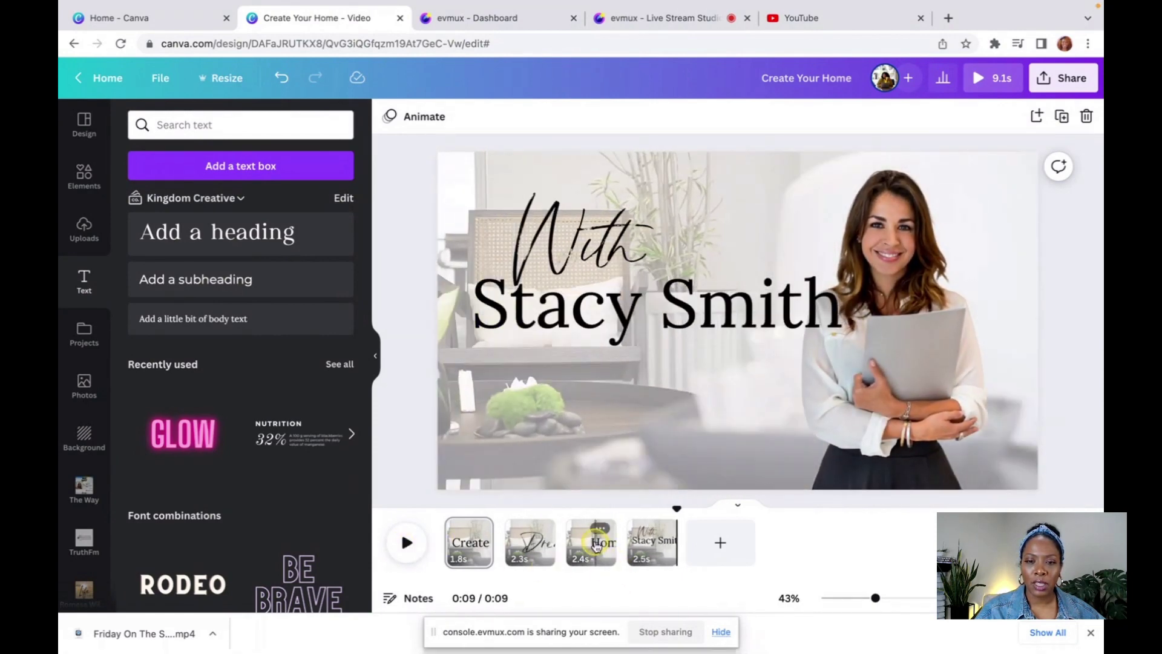
{"action": "left_click_drag", "start_coordinate": [613, 539], "coordinate": [597, 540]}
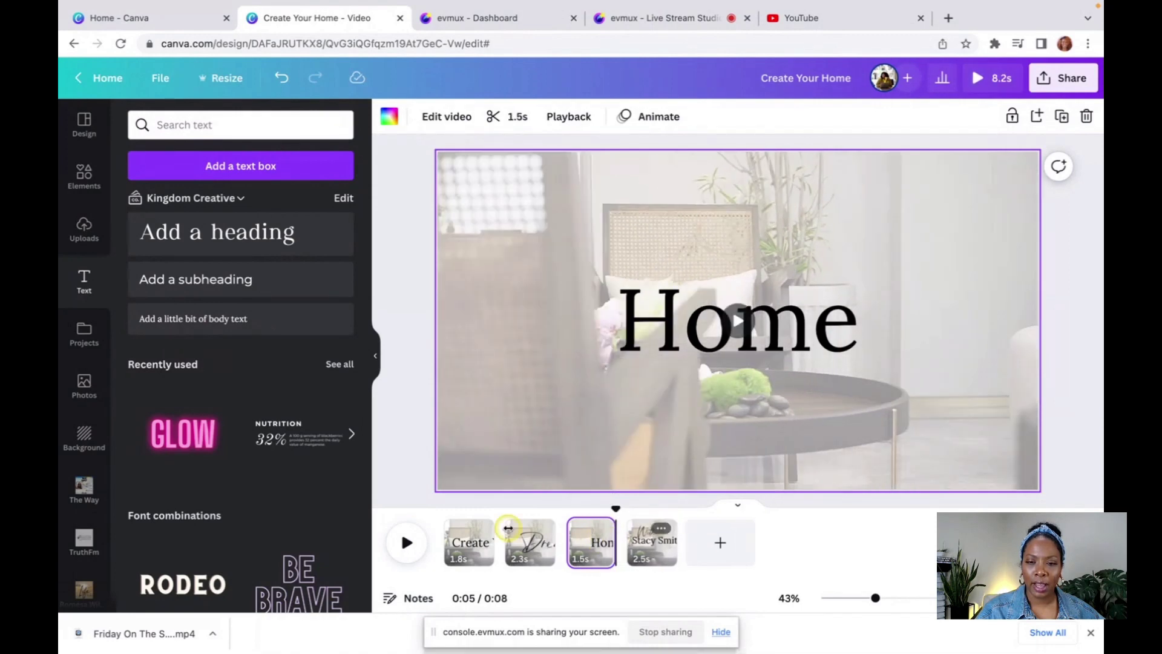
{"action": "left_click_drag", "start_coordinate": [616, 507], "coordinate": [453, 508]}
{"action": "left_click", "coordinate": [402, 544]}
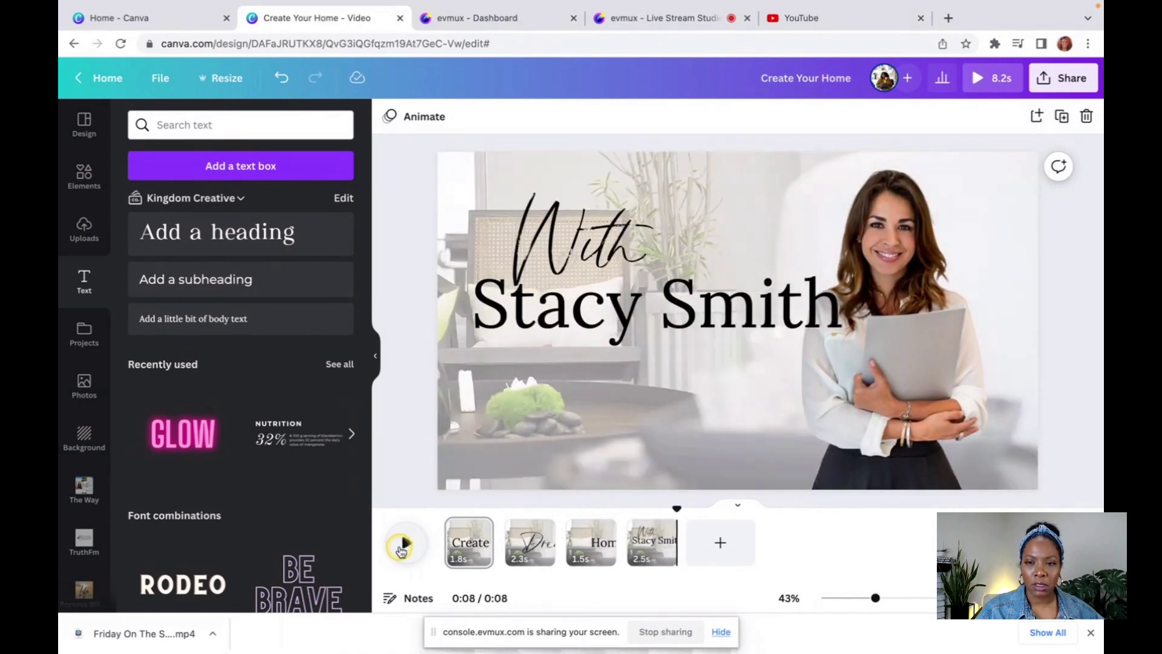
Nudge the name line and the 'With' title slightly lower on the last page.
{"action": "left_click", "coordinate": [604, 316]}
{"action": "mouse_move", "coordinate": [605, 316]}
{"action": "left_mouse_down"}
{"action": "mouse_move", "coordinate": [604, 341]}
{"action": "mouse_move", "coordinate": [603, 331]}
{"action": "left_mouse_up"}
{"action": "left_click_drag", "start_coordinate": [606, 245], "coordinate": [598, 266]}
{"action": "left_click", "coordinate": [720, 230]}
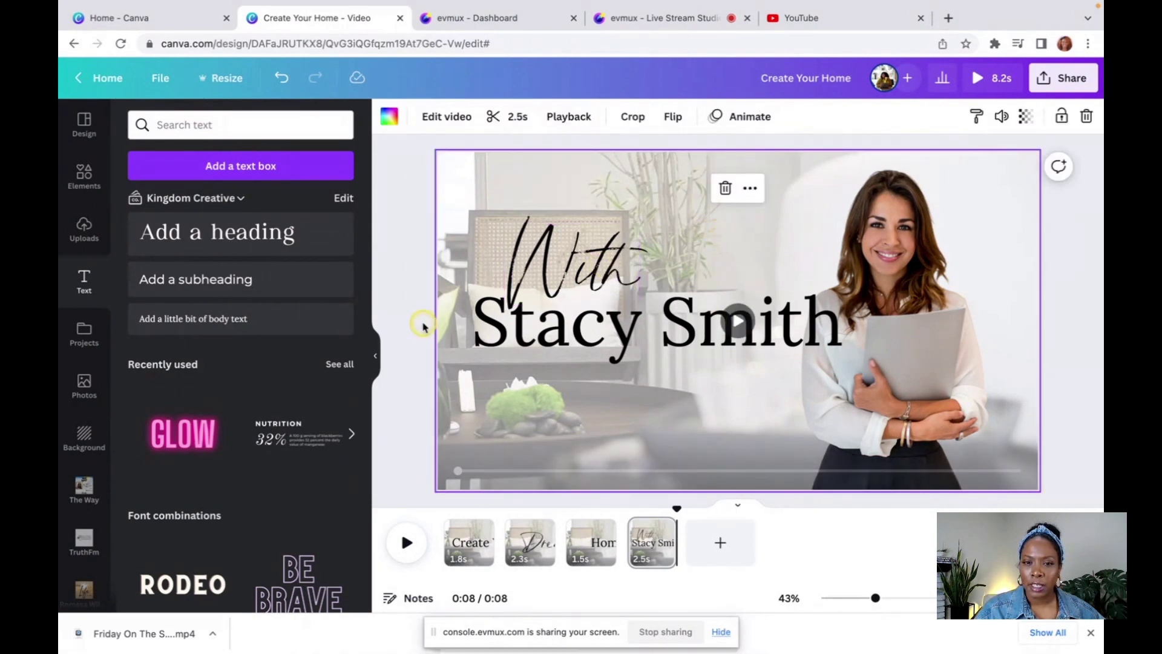
{"action": "left_click", "coordinate": [413, 293]}
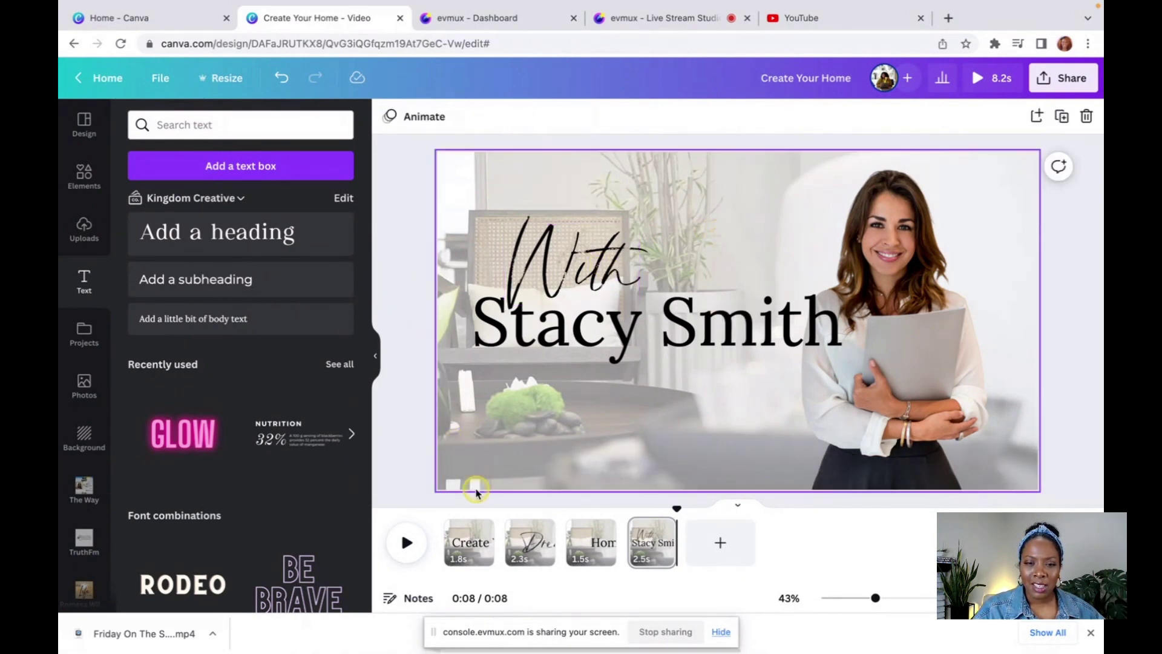
Apply a 0.5-second Dissolve transition to all pages, preview the video, and close the transition settings.
{"action": "mouse_move", "coordinate": [500, 548]}
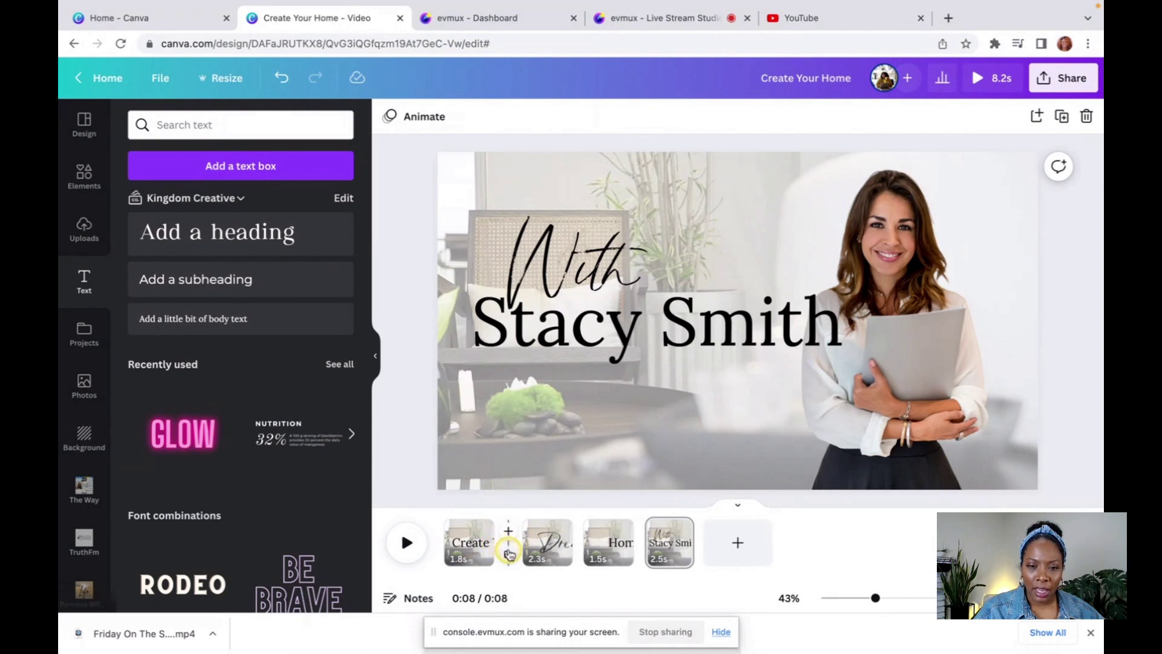
{"action": "left_click", "coordinate": [508, 552]}
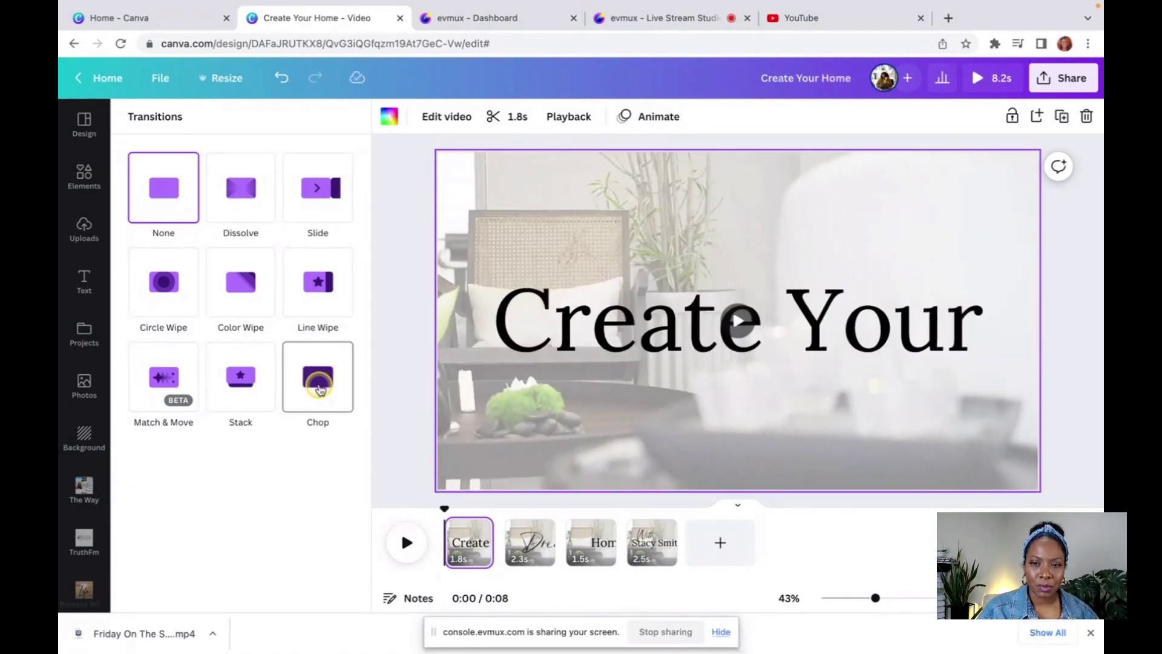
{"action": "left_click", "coordinate": [238, 197]}
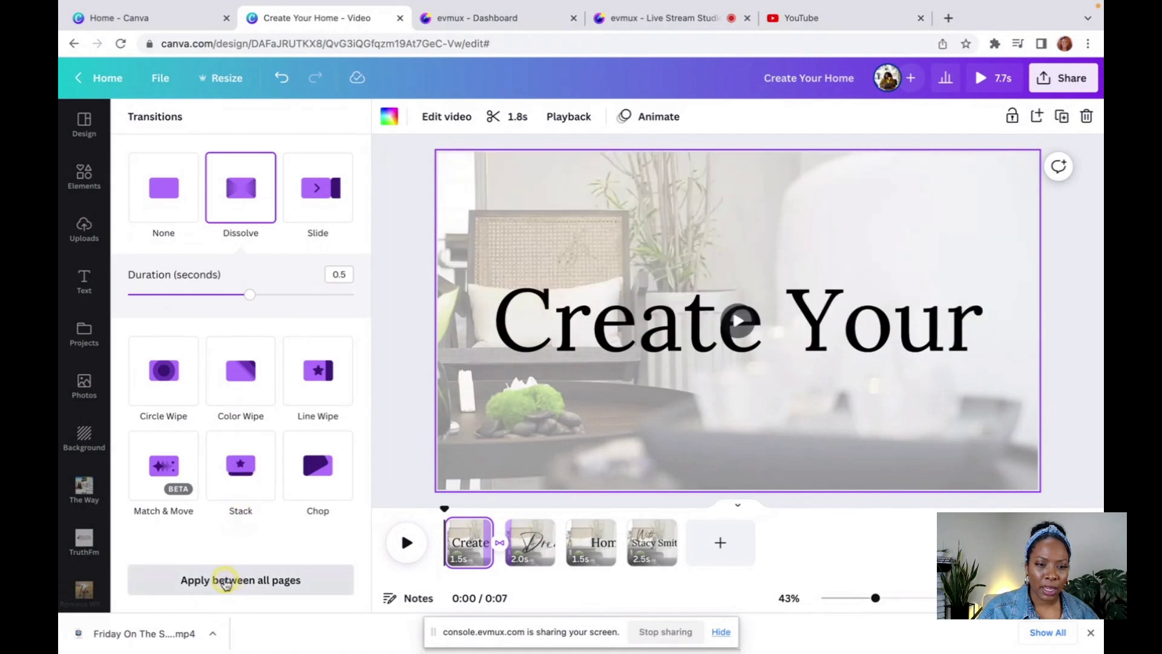
{"action": "left_click", "coordinate": [226, 581]}
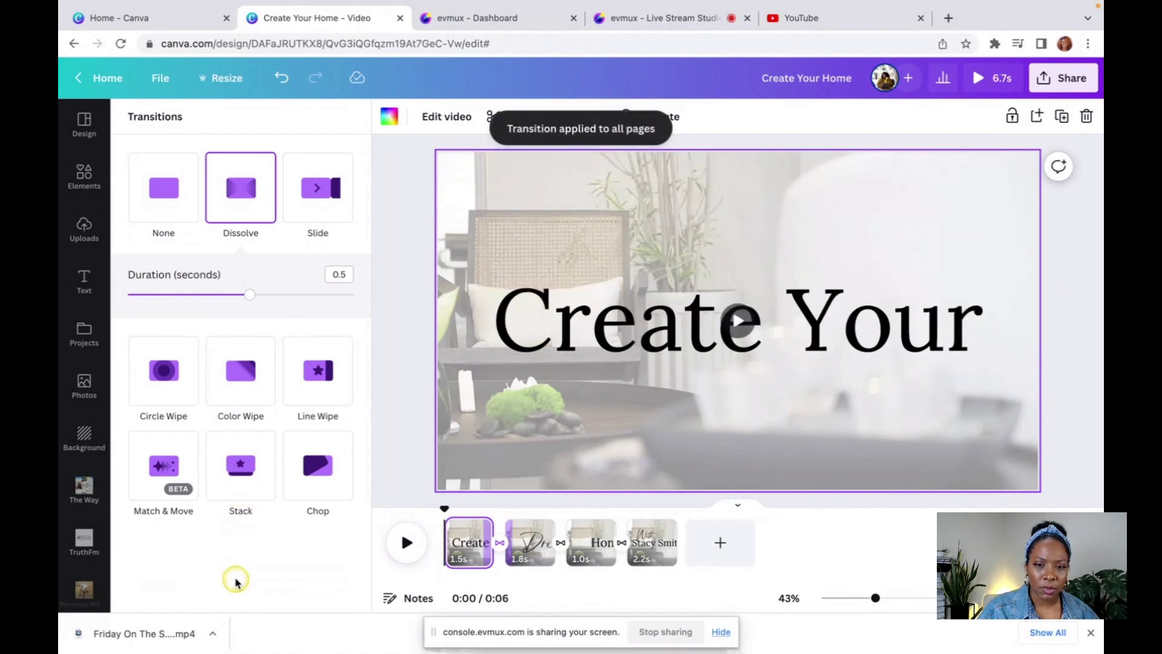
{"action": "left_click", "coordinate": [407, 543]}
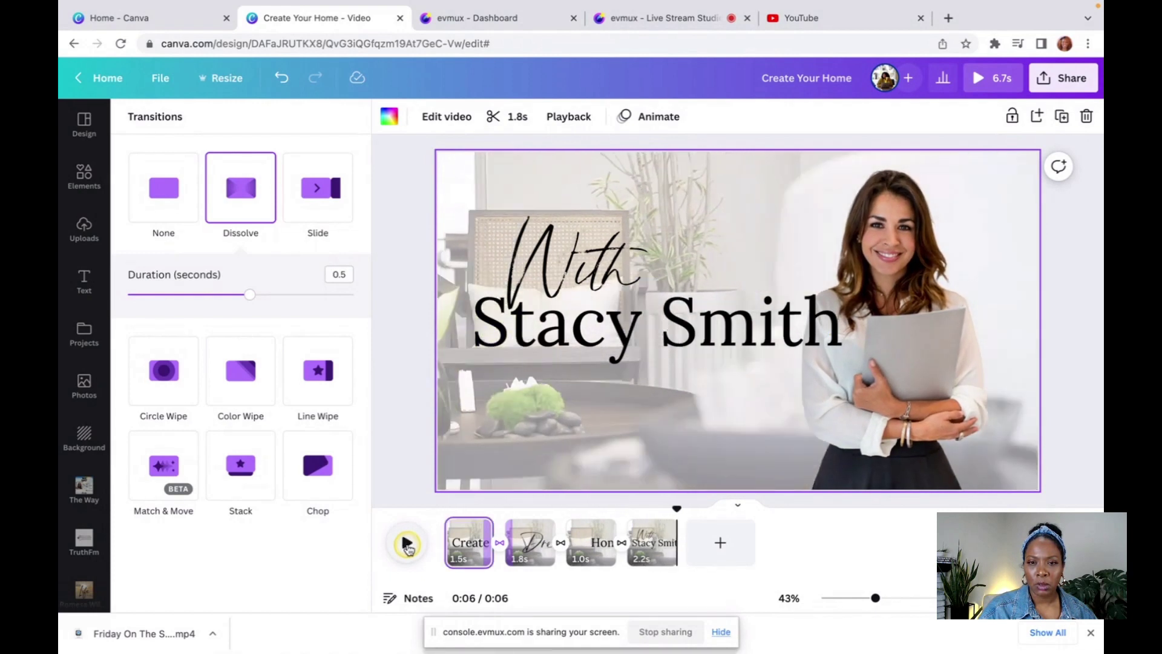
{"action": "left_click", "coordinate": [406, 238]}
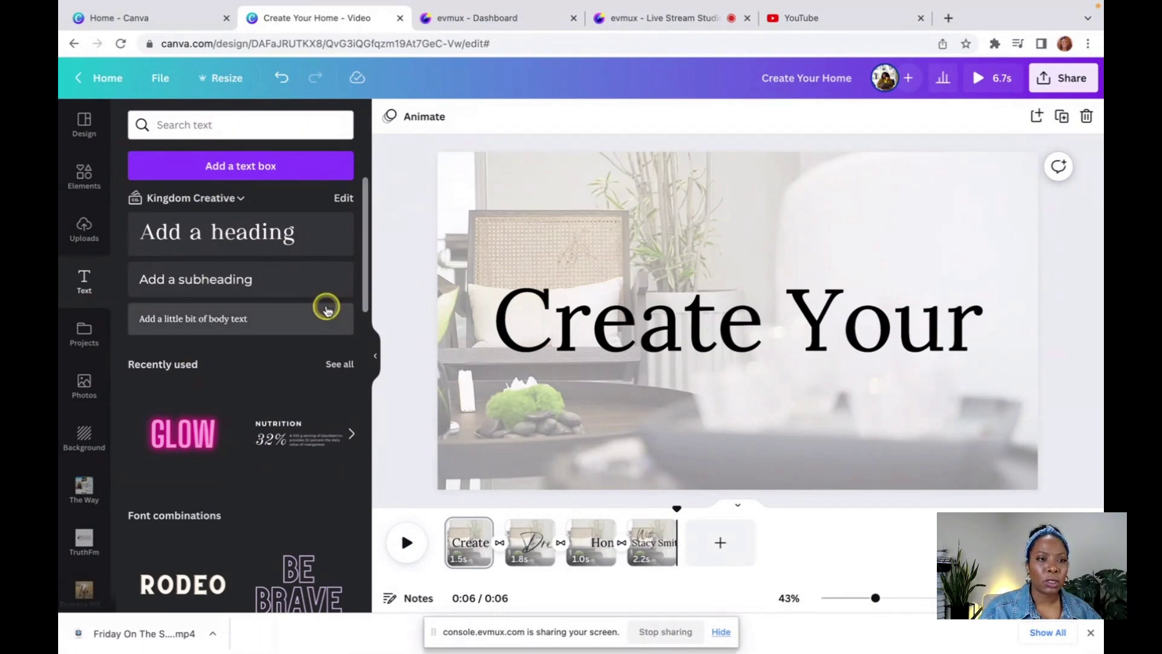
Browse Elements down to the Audio section and open the full audio library with See all.
{"action": "left_click", "coordinate": [87, 176]}
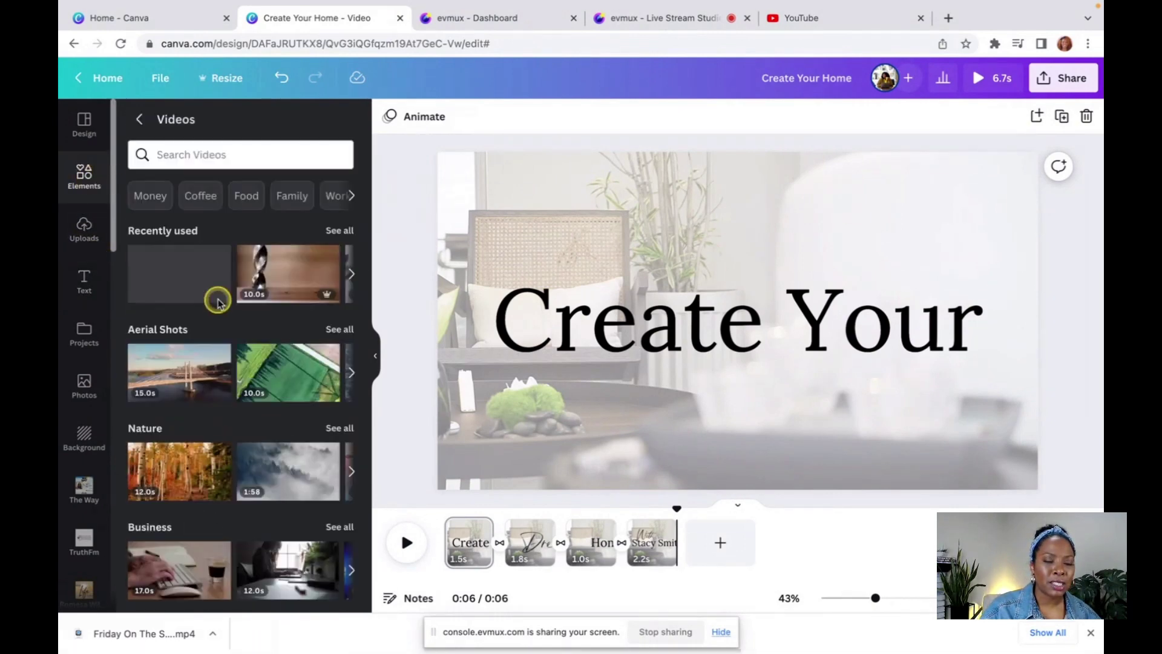
{"action": "scroll", "coordinate": [171, 311], "scroll_direction": "down", "scroll_amount": 6}
{"action": "scroll", "coordinate": [173, 316], "scroll_direction": "down", "scroll_amount": 1}
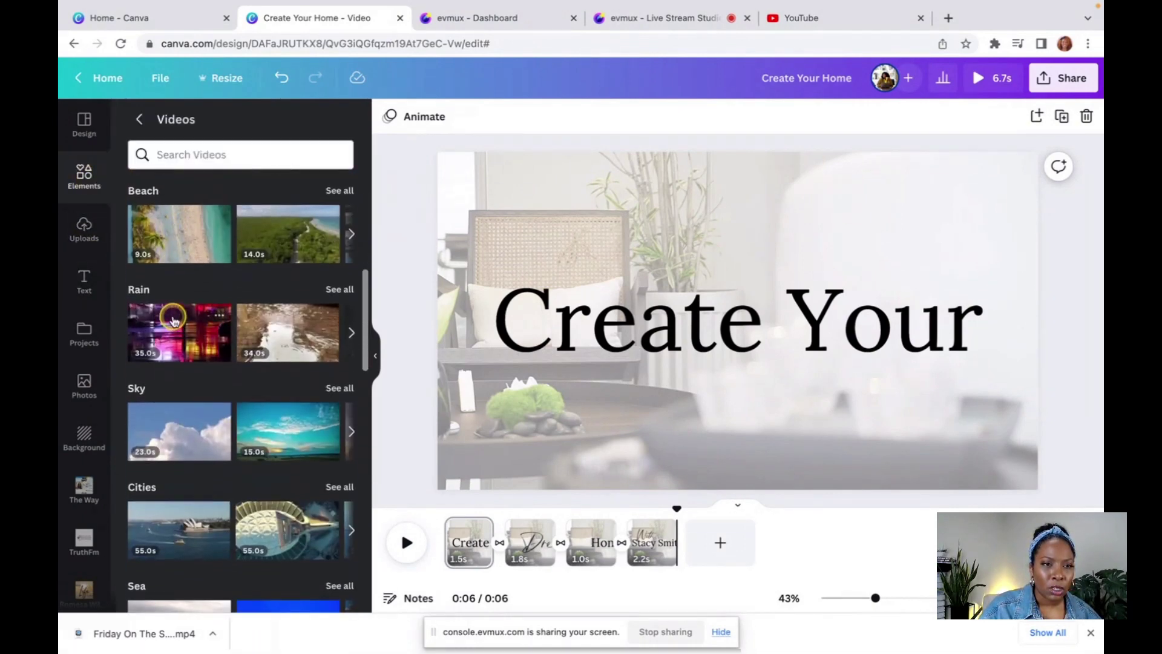
{"action": "scroll", "coordinate": [173, 290], "scroll_direction": "up", "scroll_amount": 3}
{"action": "left_click", "coordinate": [140, 121]}
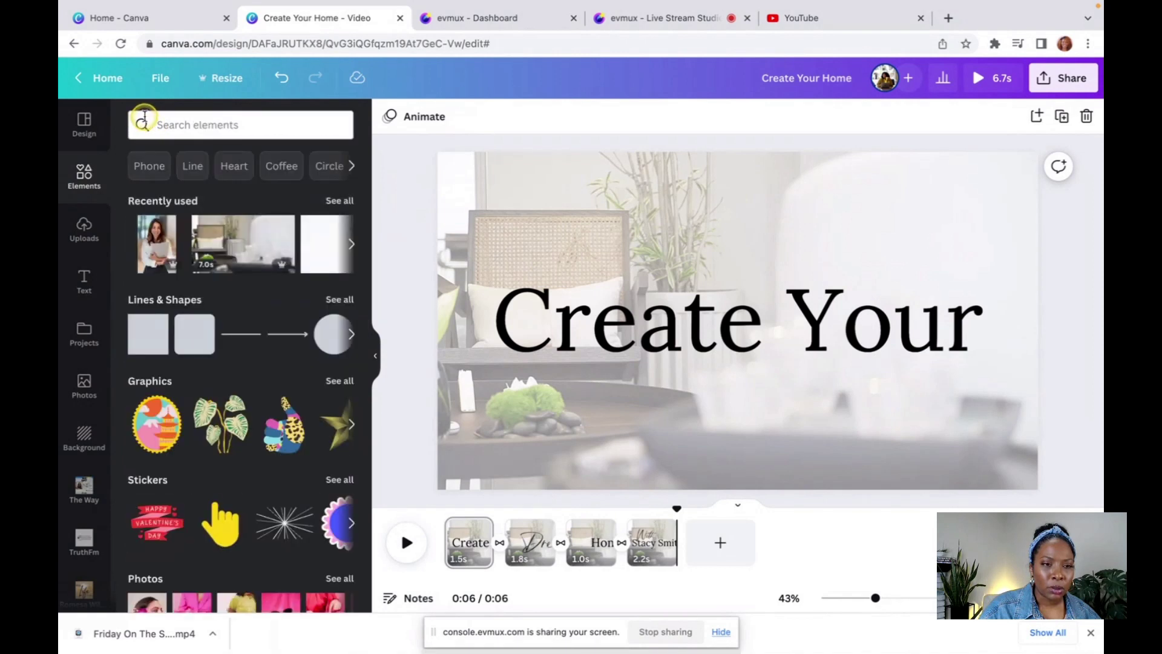
{"action": "scroll", "coordinate": [179, 312], "scroll_direction": "down", "scroll_amount": 4}
{"action": "scroll", "coordinate": [178, 310], "scroll_direction": "down", "scroll_amount": 4}
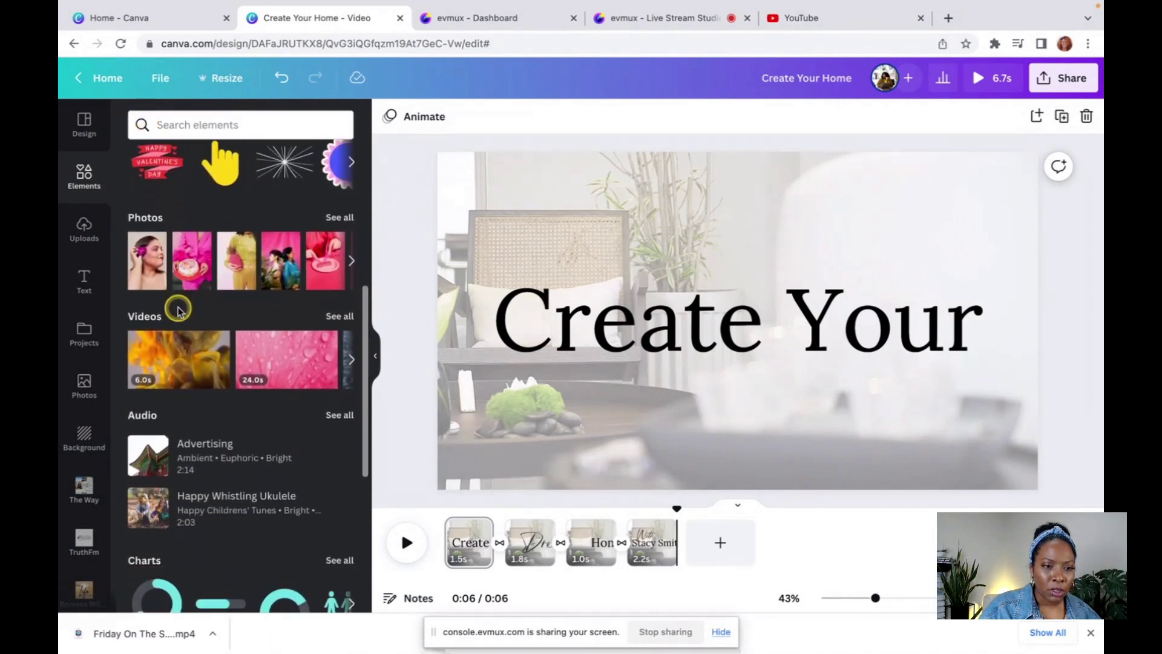
{"action": "left_click", "coordinate": [341, 307]}
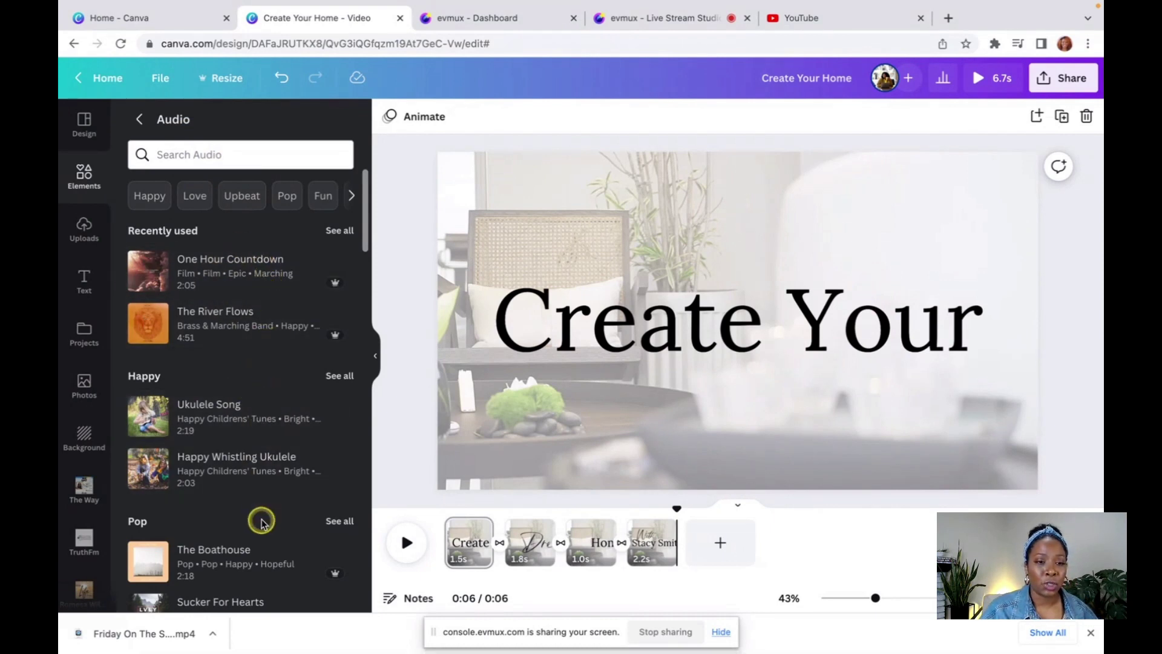
Search the audio library for Upbeat tracks and filter the results to Free only.
{"action": "scroll", "coordinate": [261, 521], "scroll_direction": "down", "scroll_amount": 2}
{"action": "scroll", "coordinate": [262, 521], "scroll_direction": "down", "scroll_amount": 3}
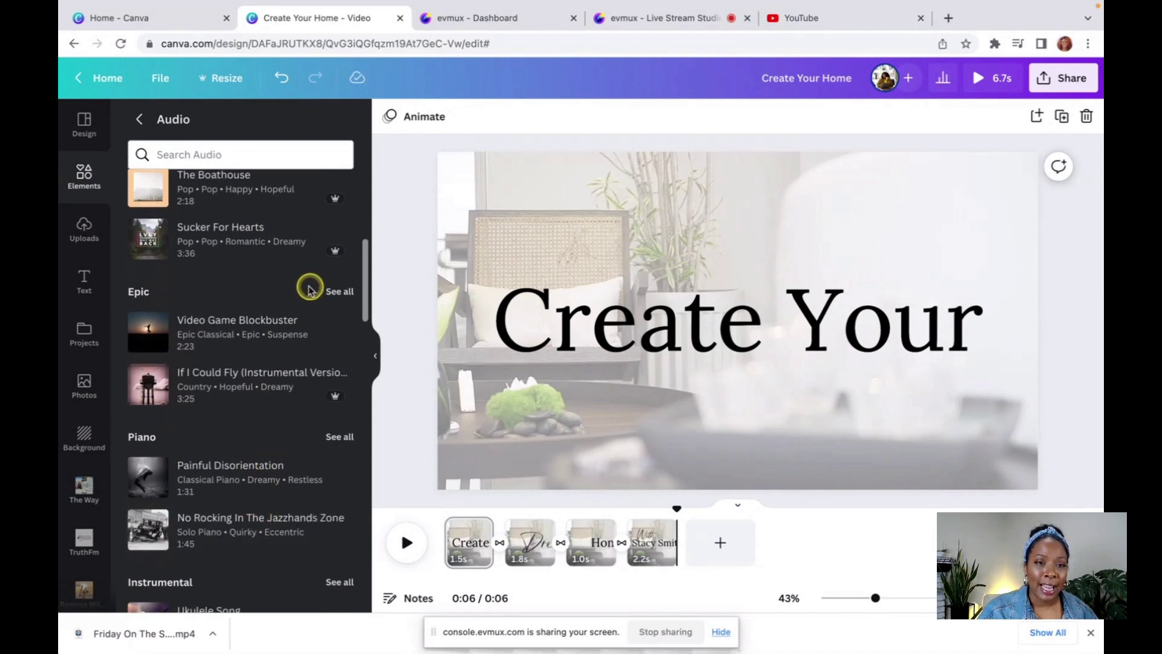
{"action": "mouse_move", "coordinate": [331, 252]}
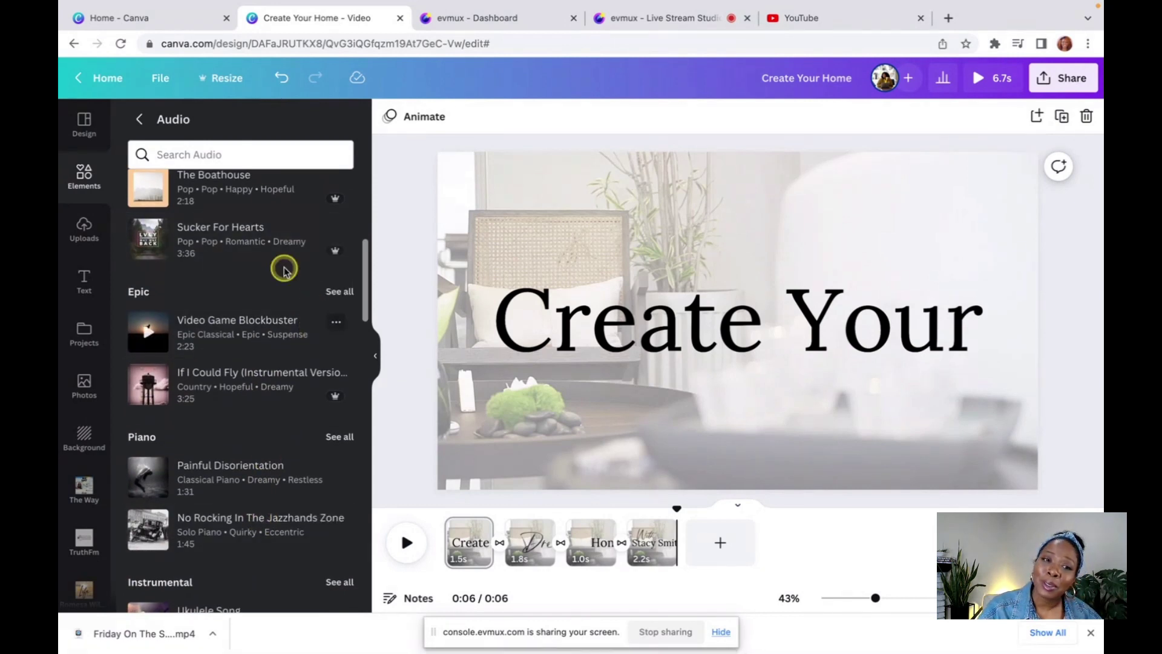
{"action": "left_click", "coordinate": [263, 158]}
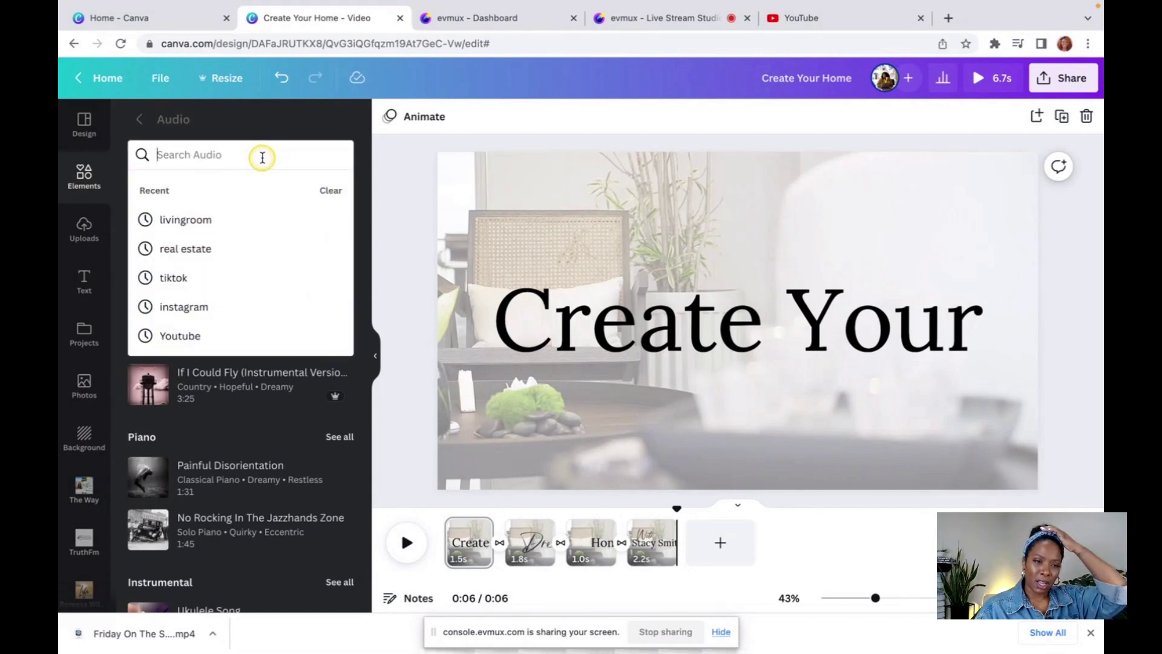
{"action": "left_click", "coordinate": [273, 121]}
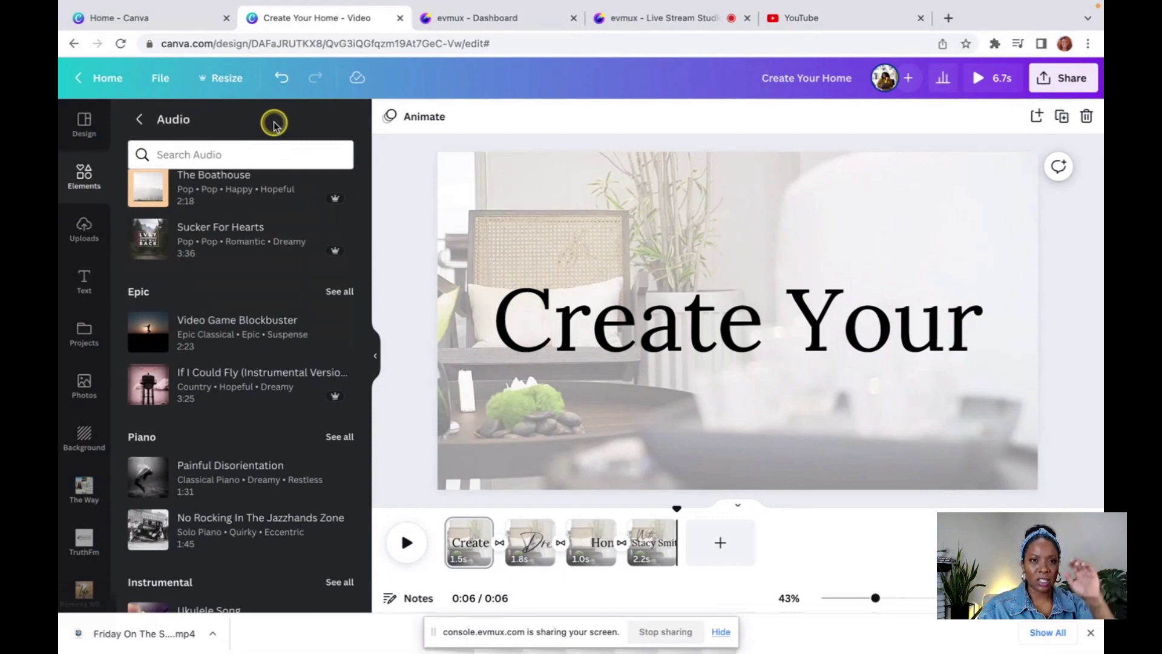
{"action": "scroll", "coordinate": [280, 234], "scroll_direction": "up", "scroll_amount": 6}
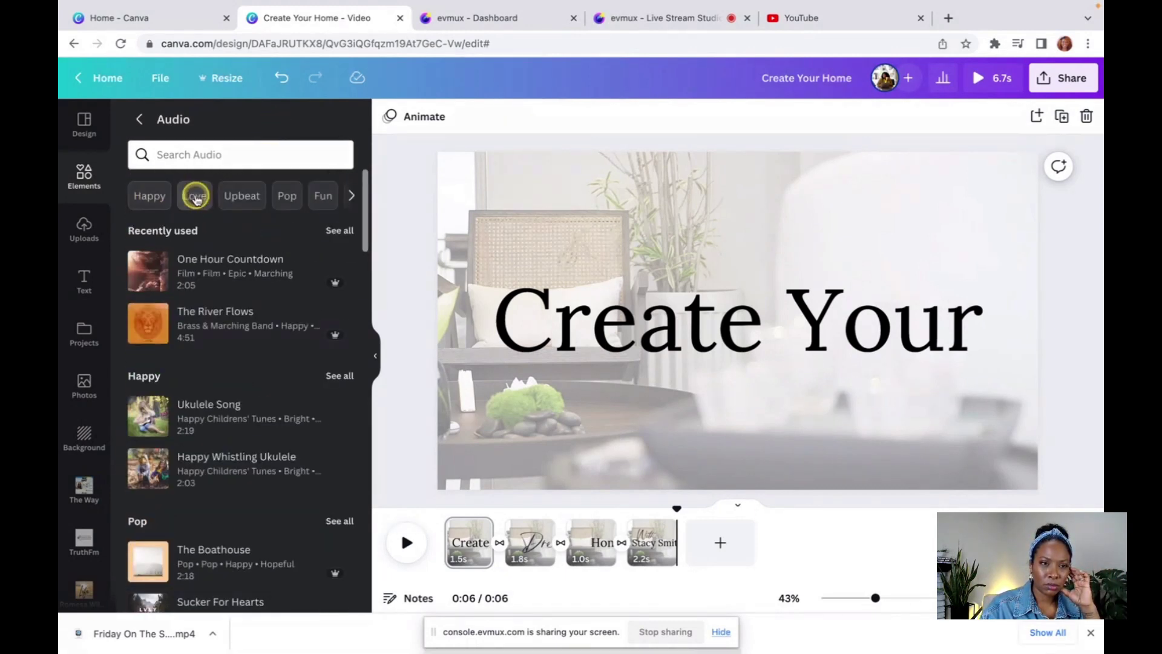
{"action": "left_click", "coordinate": [243, 198]}
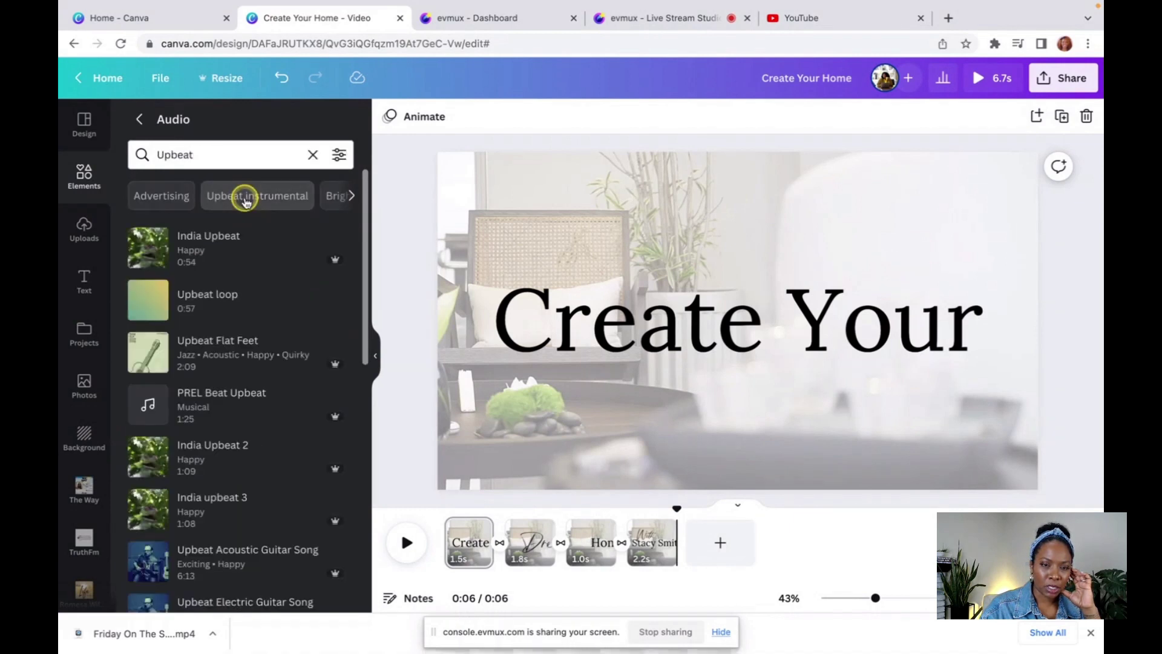
{"action": "left_click", "coordinate": [339, 154]}
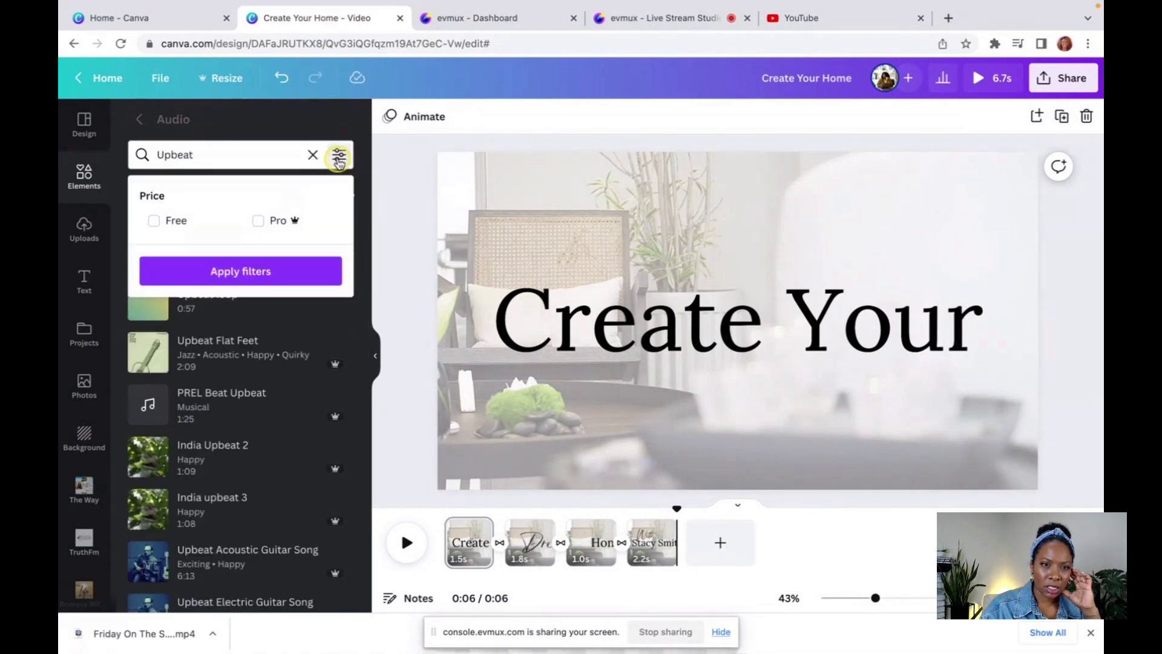
{"action": "left_click", "coordinate": [155, 221]}
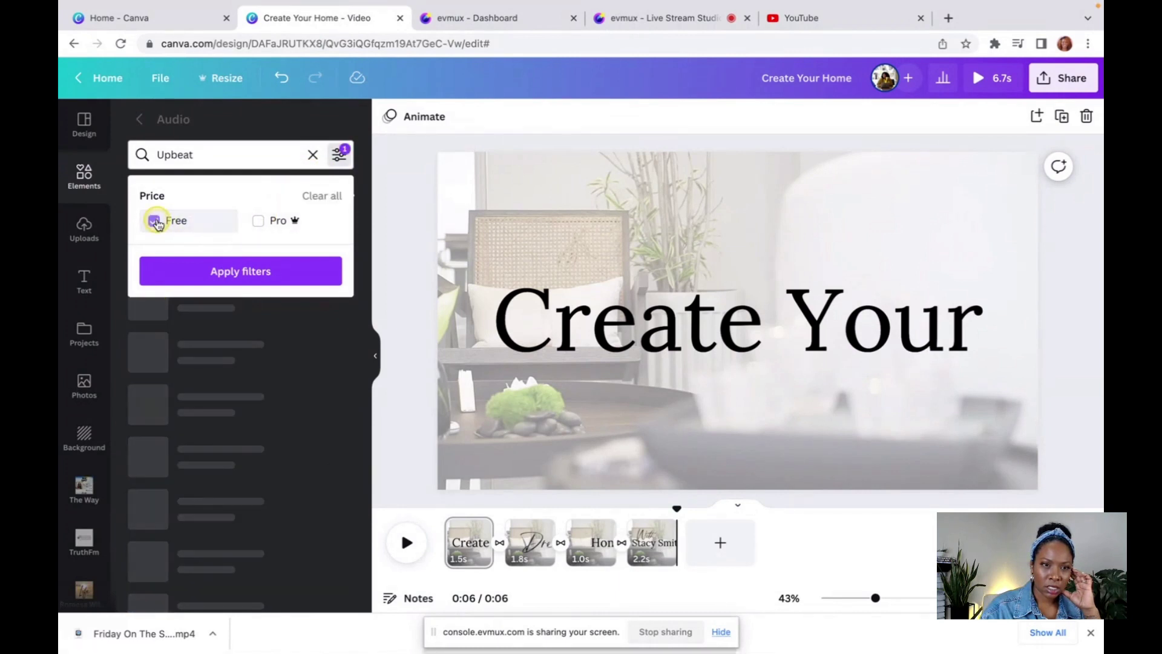
{"action": "left_click", "coordinate": [254, 274]}
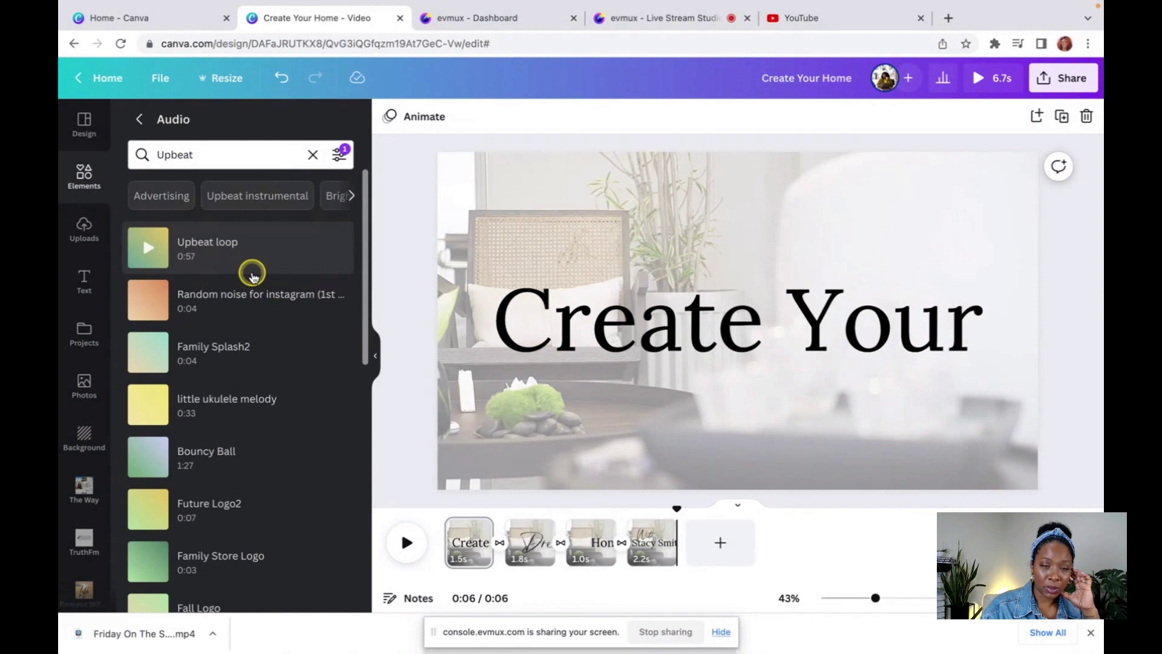
Preview free Upbeat tracks like Family Splash2 and little ukulele melody, then reopen the price filter.
{"action": "left_click", "coordinate": [150, 250]}
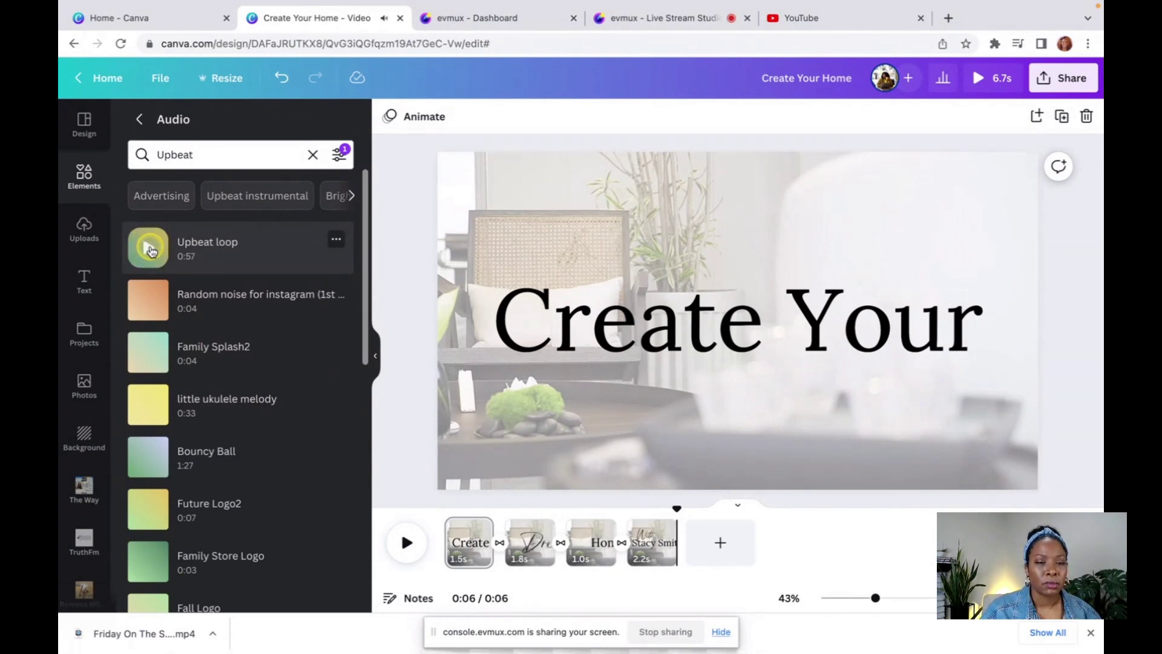
{"action": "left_click", "coordinate": [148, 301]}
{"action": "left_click", "coordinate": [148, 354]}
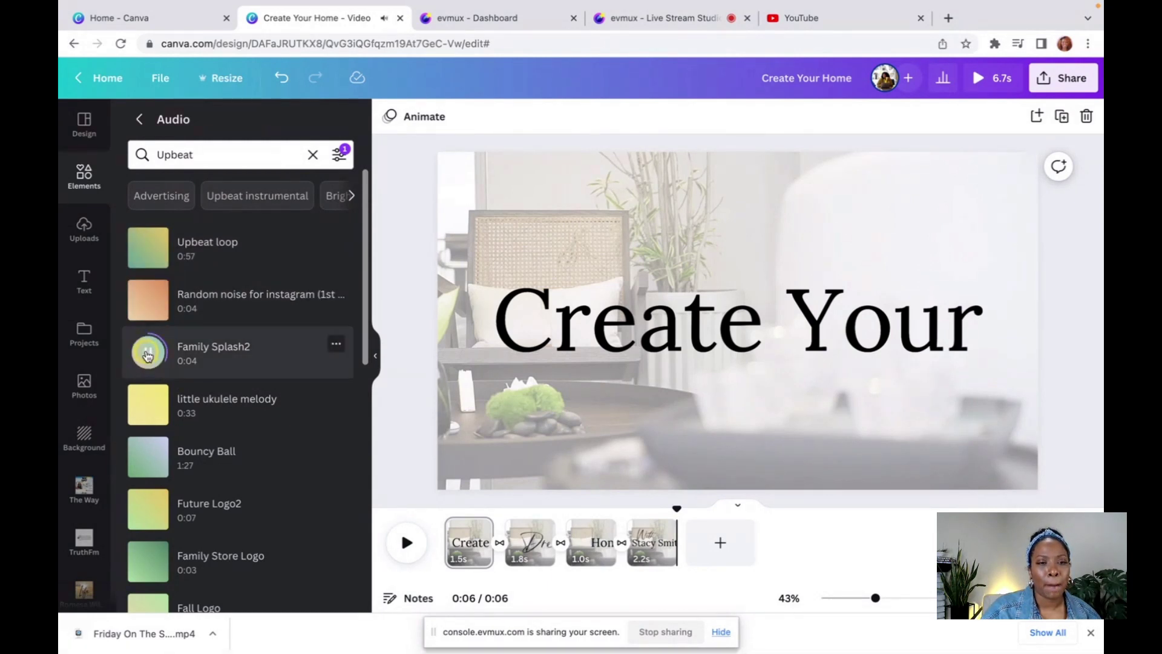
{"action": "left_click", "coordinate": [148, 408]}
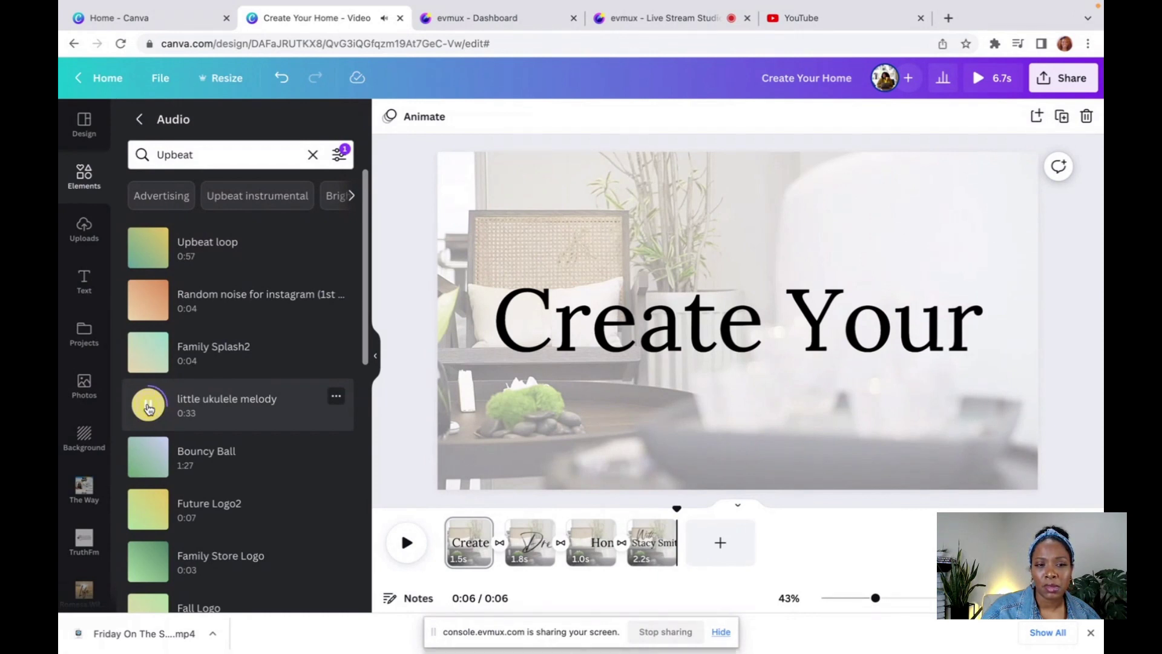
{"action": "left_click", "coordinate": [149, 407]}
{"action": "scroll", "coordinate": [150, 460], "scroll_direction": "down", "scroll_amount": 4}
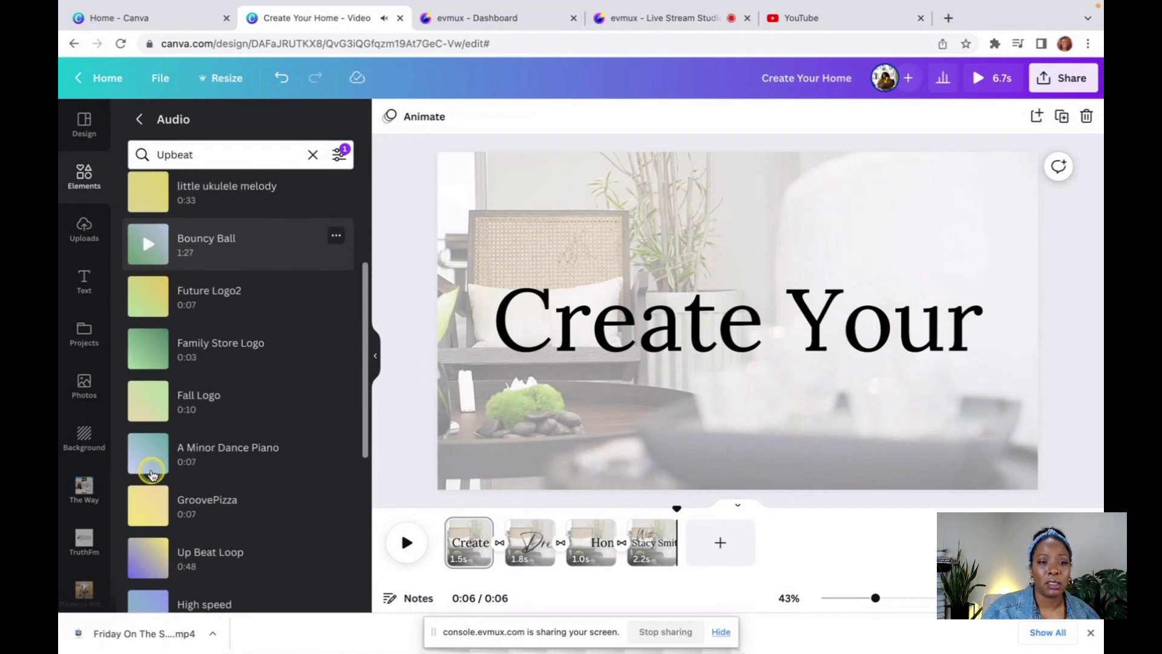
{"action": "scroll", "coordinate": [152, 474], "scroll_direction": "down", "scroll_amount": 7}
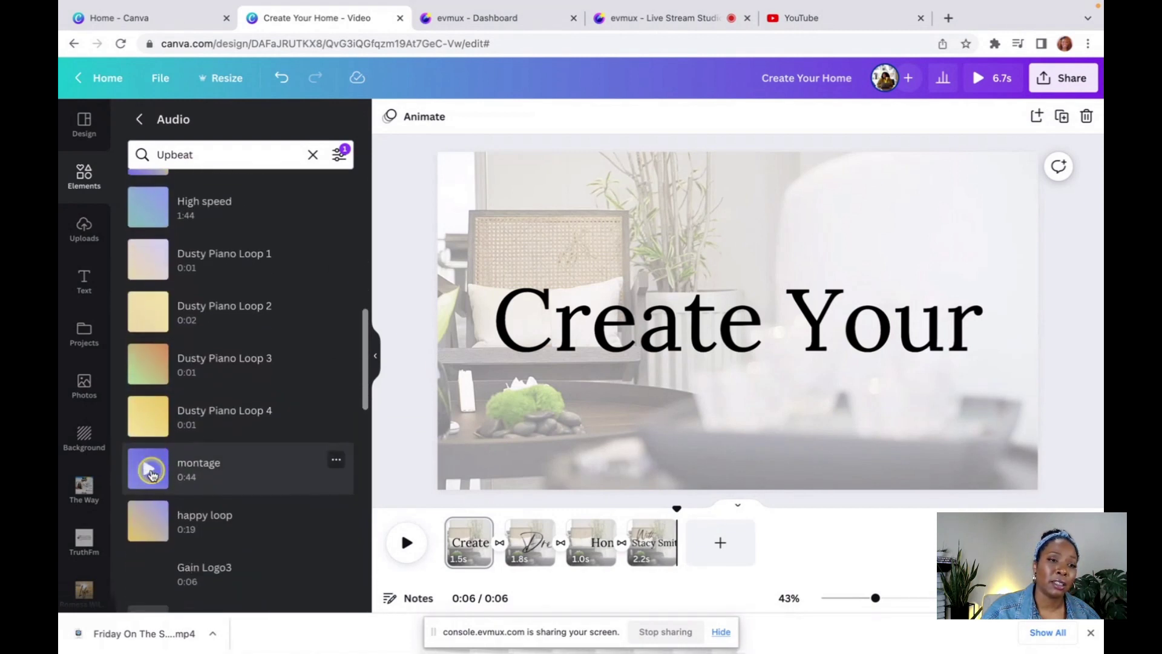
{"action": "scroll", "coordinate": [152, 474], "scroll_direction": "down", "scroll_amount": 5}
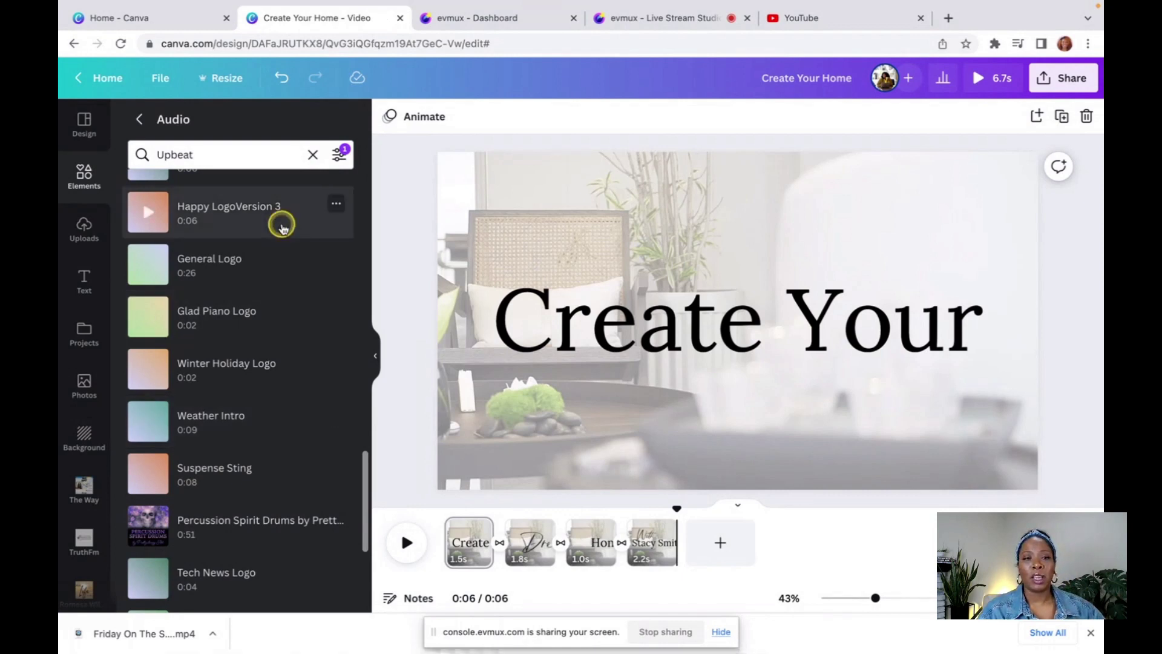
{"action": "left_click", "coordinate": [340, 155]}
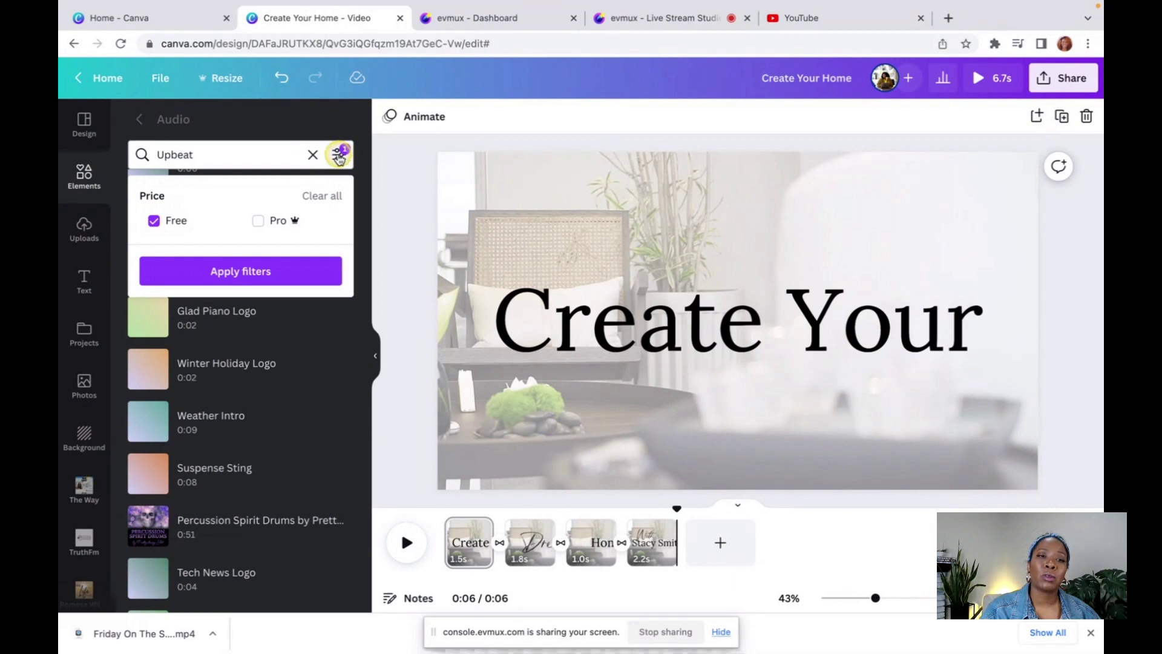
Switch the Upbeat price filter from Free to Pro tracks only.
{"action": "left_click", "coordinate": [257, 220]}
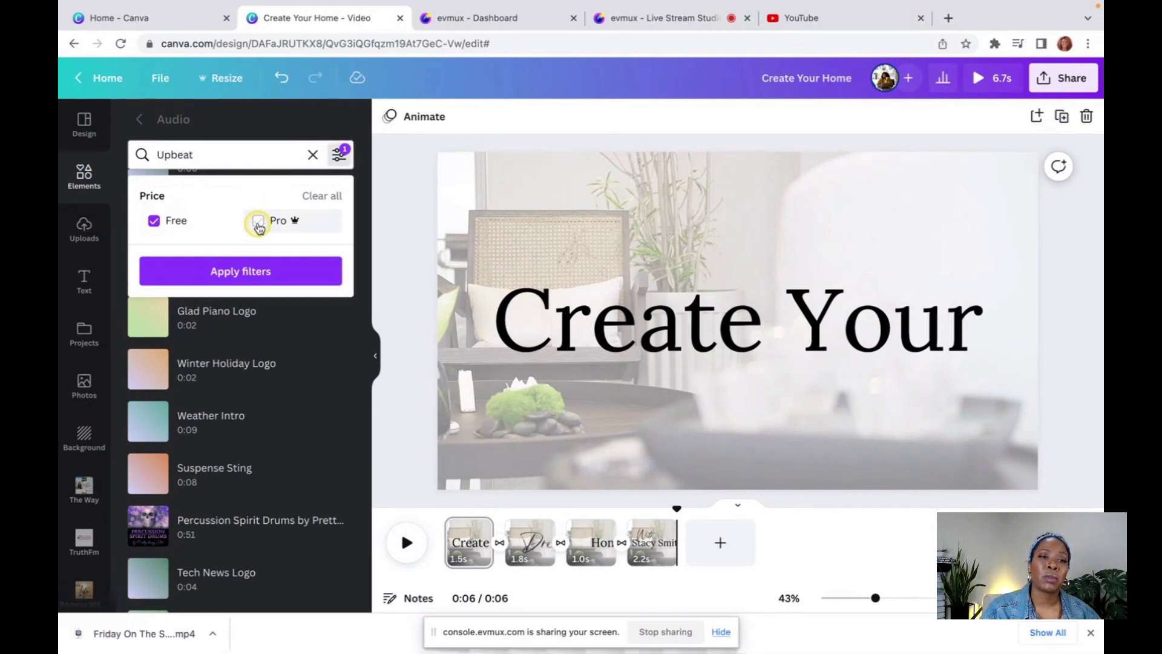
{"action": "left_click", "coordinate": [170, 219]}
{"action": "left_click", "coordinate": [256, 273]}
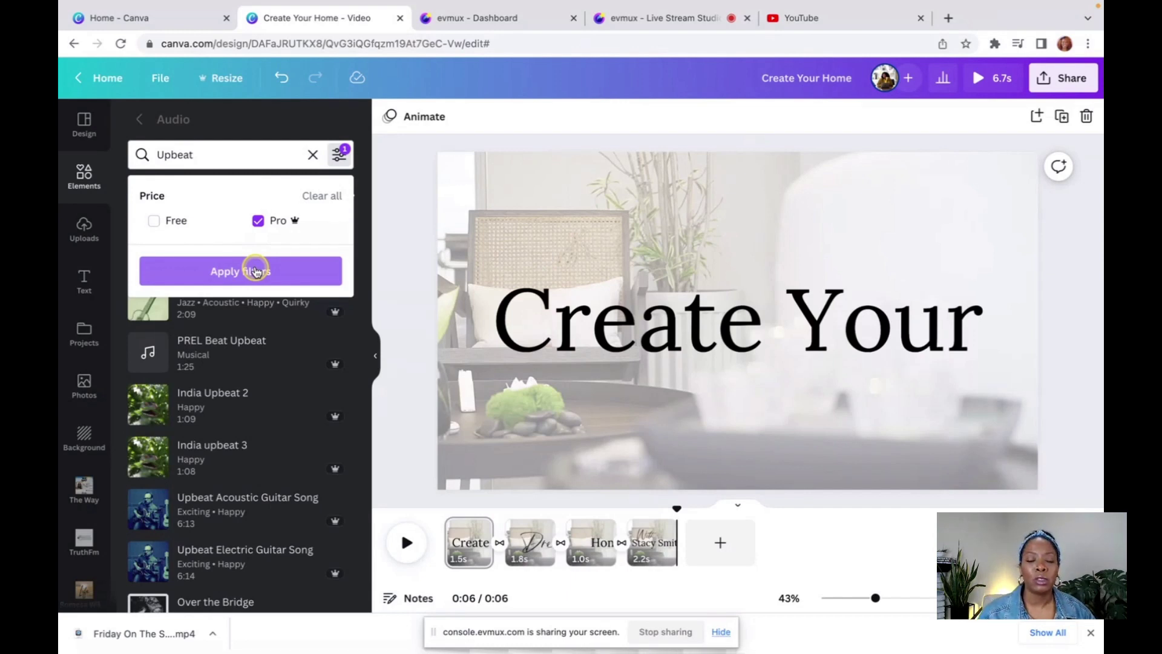
{"action": "left_click", "coordinate": [258, 273]}
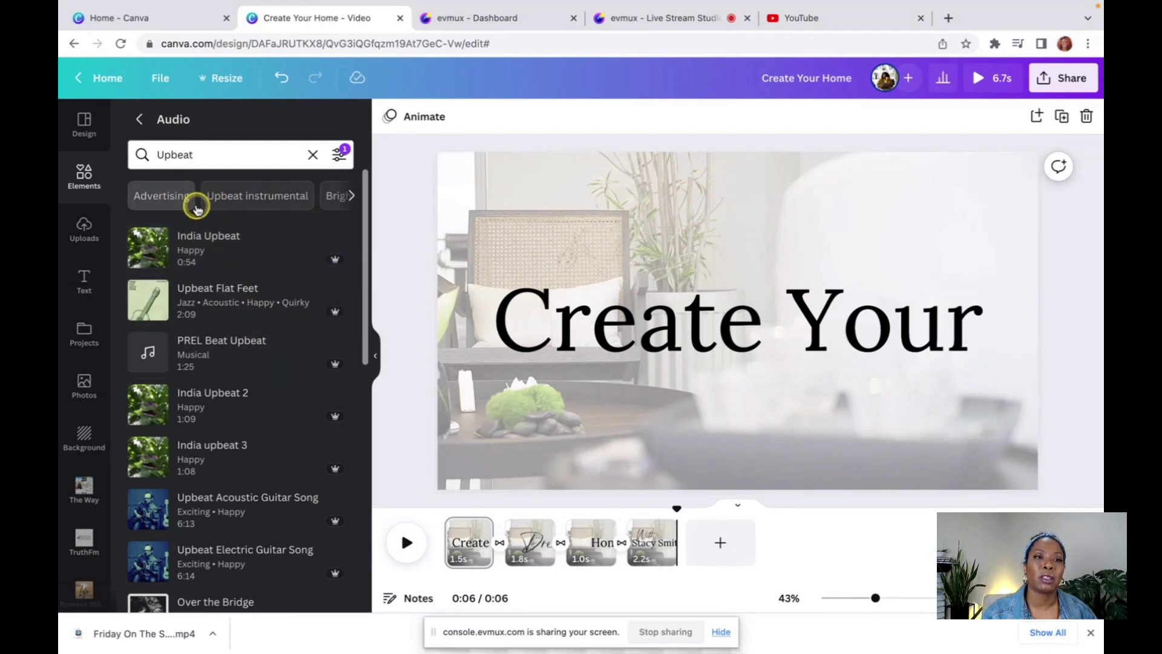
Preview Upbeat instrumental tracks such as Irene's World, Equilibrium I, Celebrate (inst) and Humming.
{"action": "left_click", "coordinate": [260, 198]}
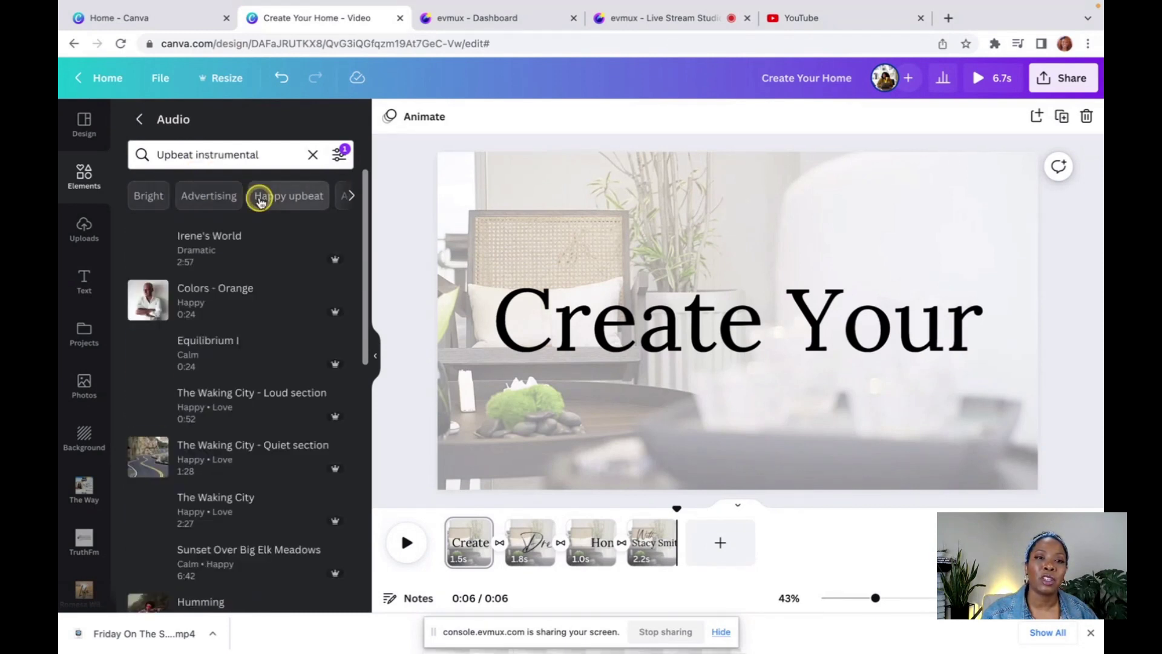
{"action": "left_click", "coordinate": [149, 251]}
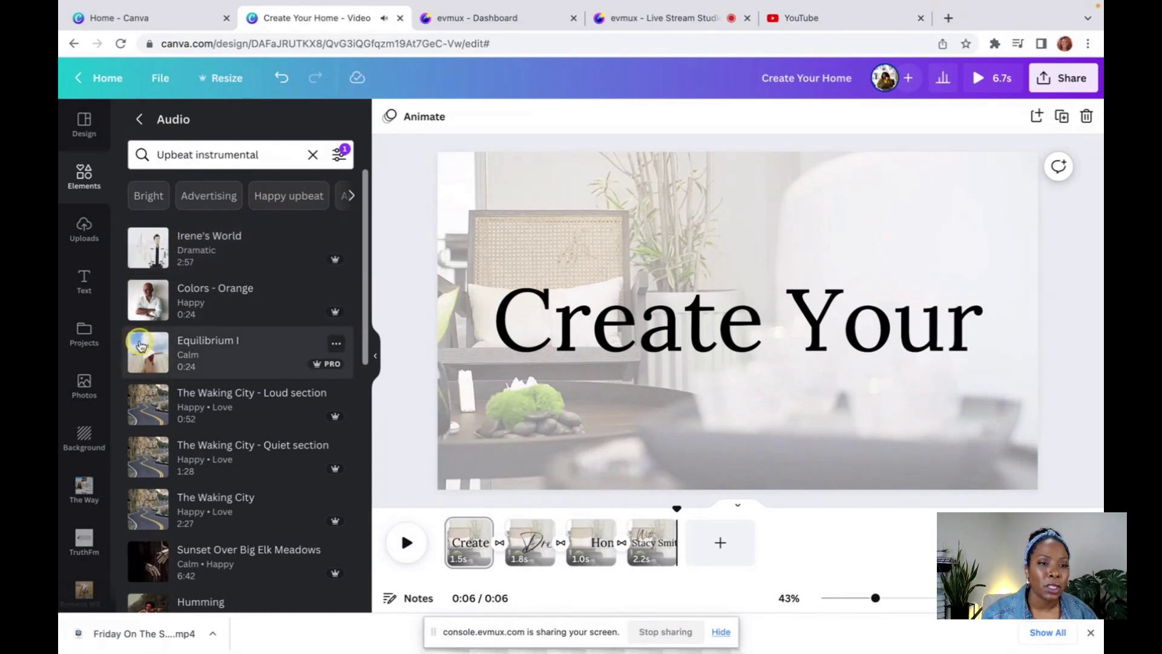
{"action": "left_click", "coordinate": [150, 356]}
{"action": "left_click", "coordinate": [152, 465]}
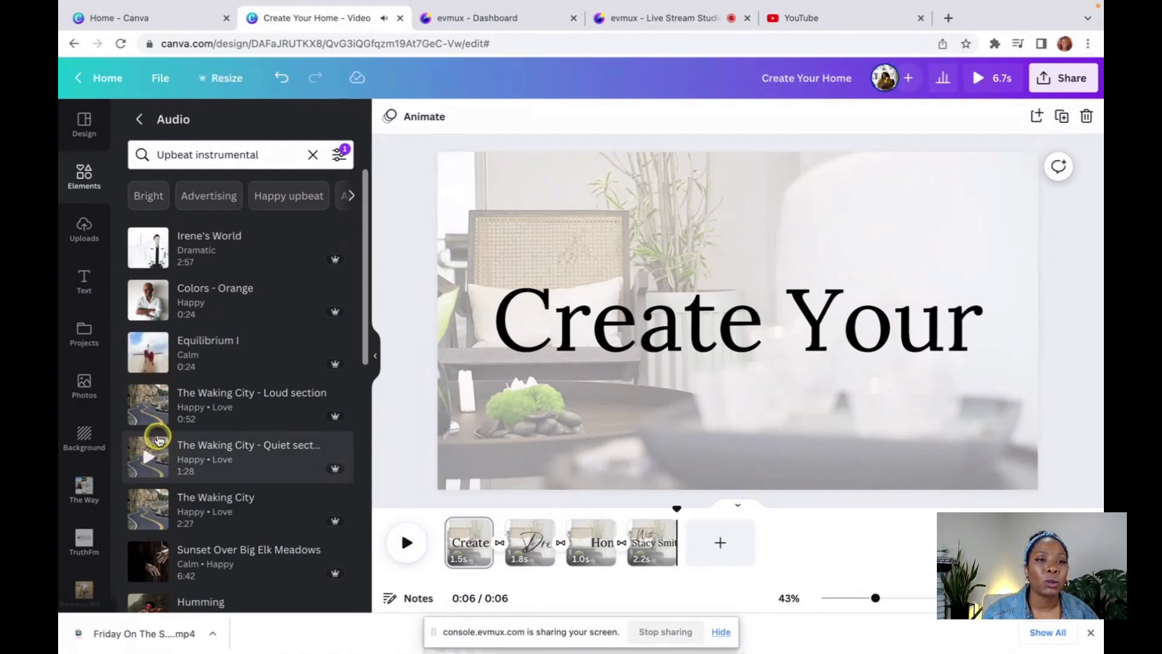
{"action": "scroll", "coordinate": [156, 440], "scroll_direction": "down", "scroll_amount": 4}
{"action": "left_click", "coordinate": [159, 439]}
{"action": "scroll", "coordinate": [159, 439], "scroll_direction": "down", "scroll_amount": 1}
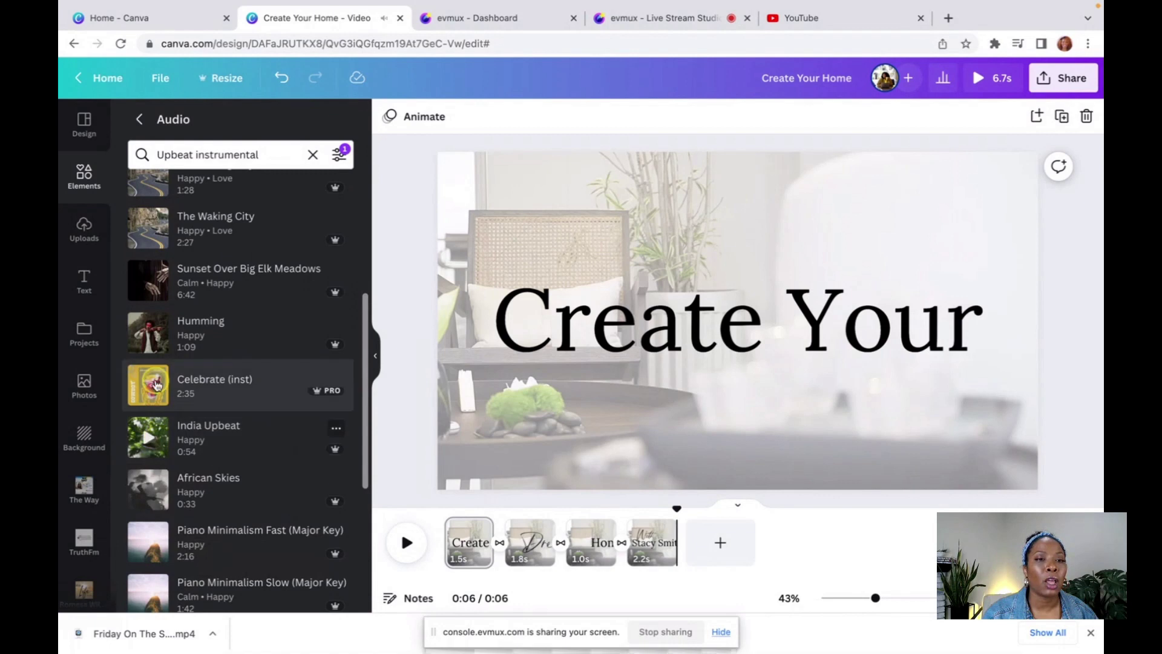
{"action": "left_click", "coordinate": [148, 335]}
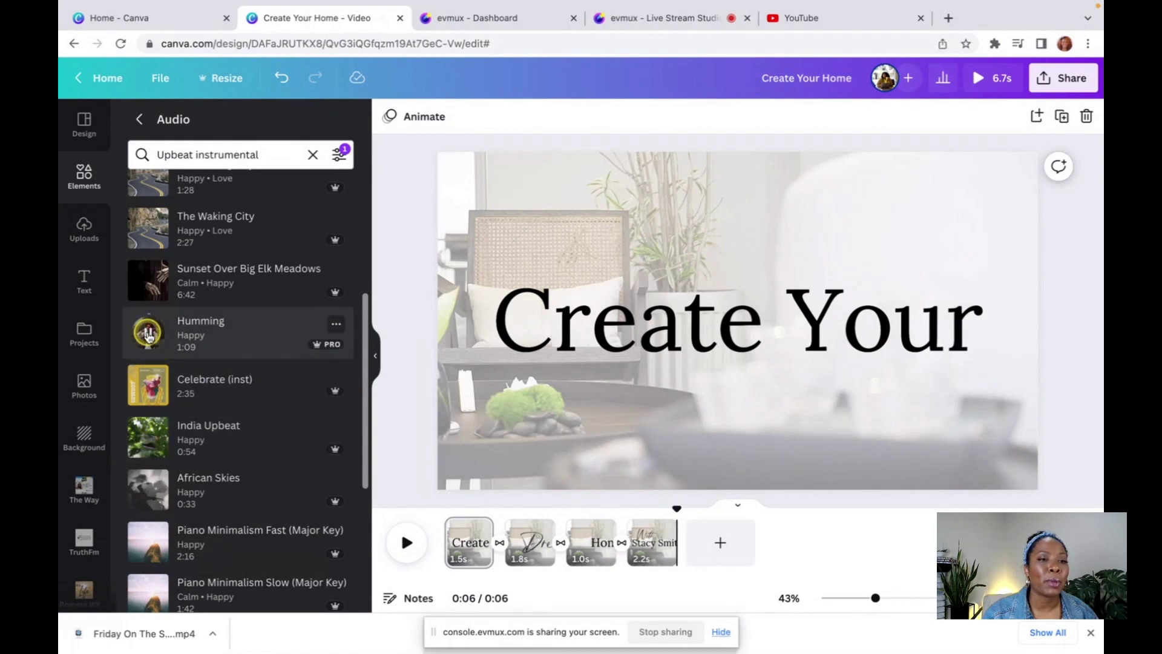
{"action": "left_click", "coordinate": [149, 334]}
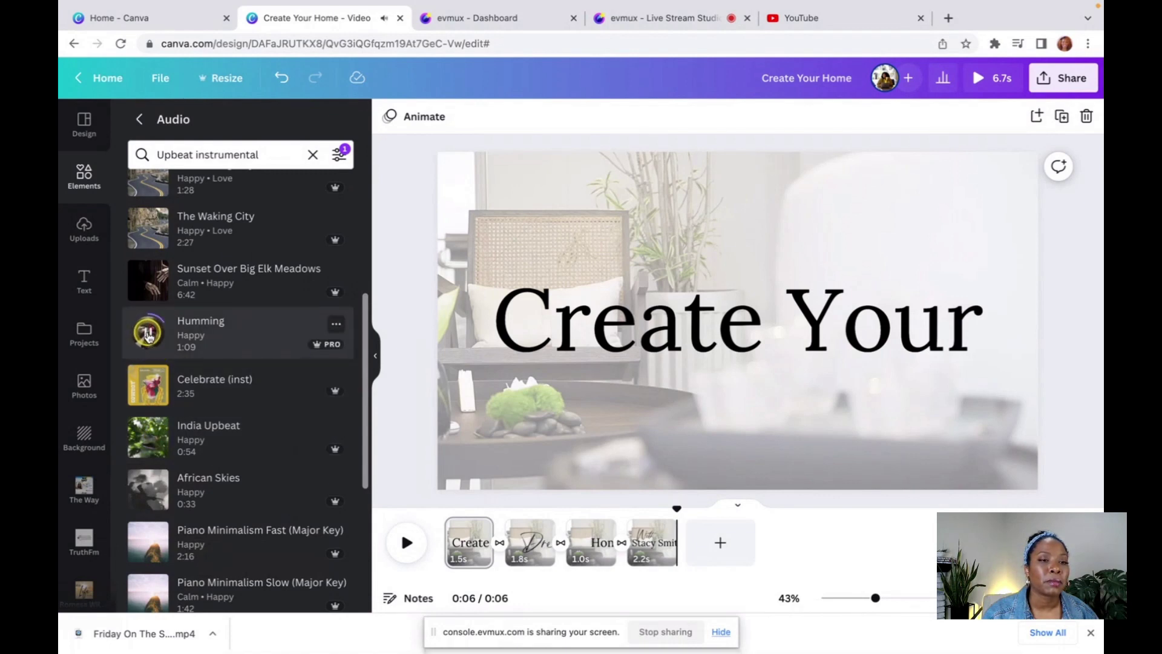
Search for happy instrumental music and add Happy Song (Instrumental) to the video.
{"action": "scroll", "coordinate": [195, 230], "scroll_direction": "up", "scroll_amount": 5}
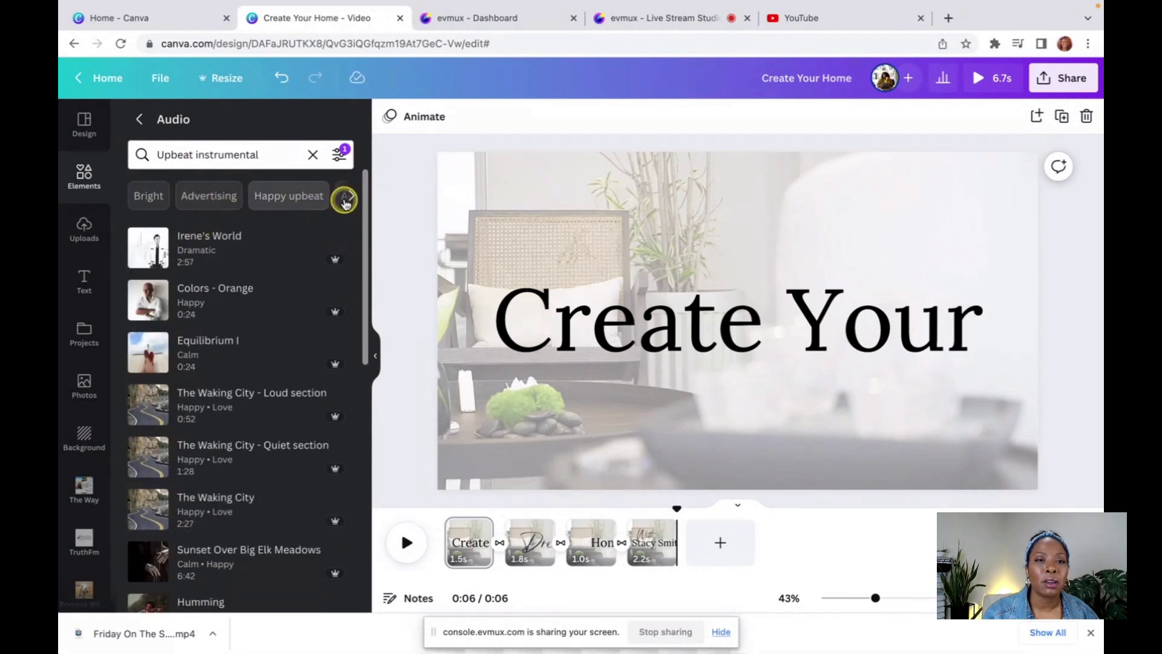
{"action": "left_click", "coordinate": [349, 195]}
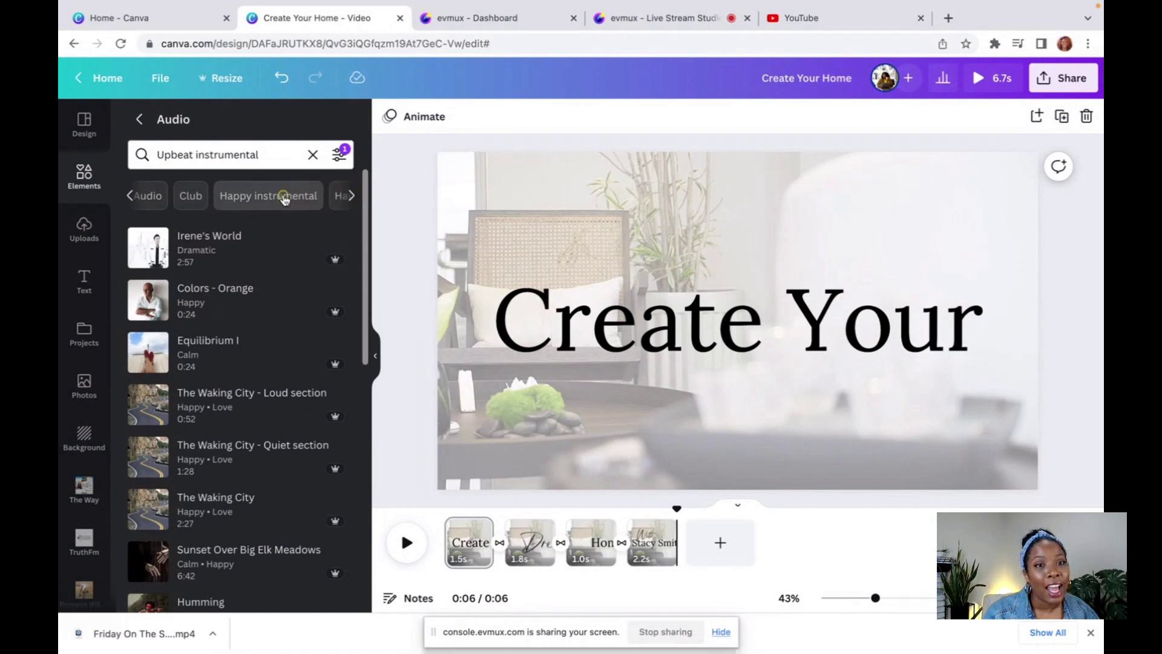
{"action": "left_click", "coordinate": [283, 195]}
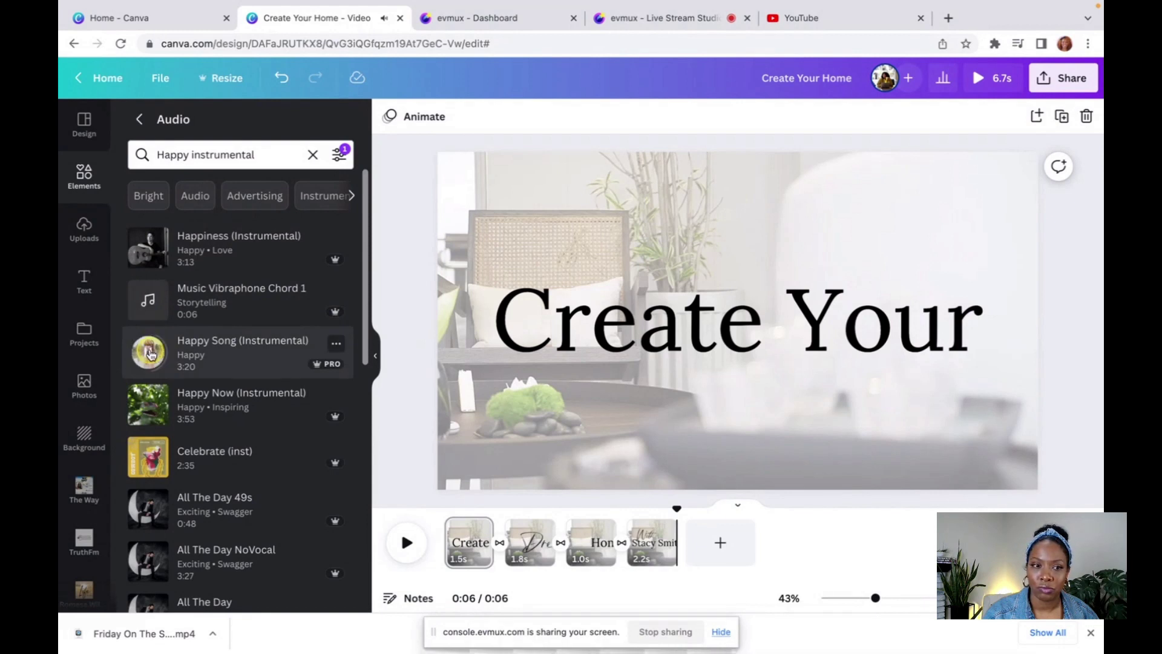
{"action": "left_click", "coordinate": [151, 355]}
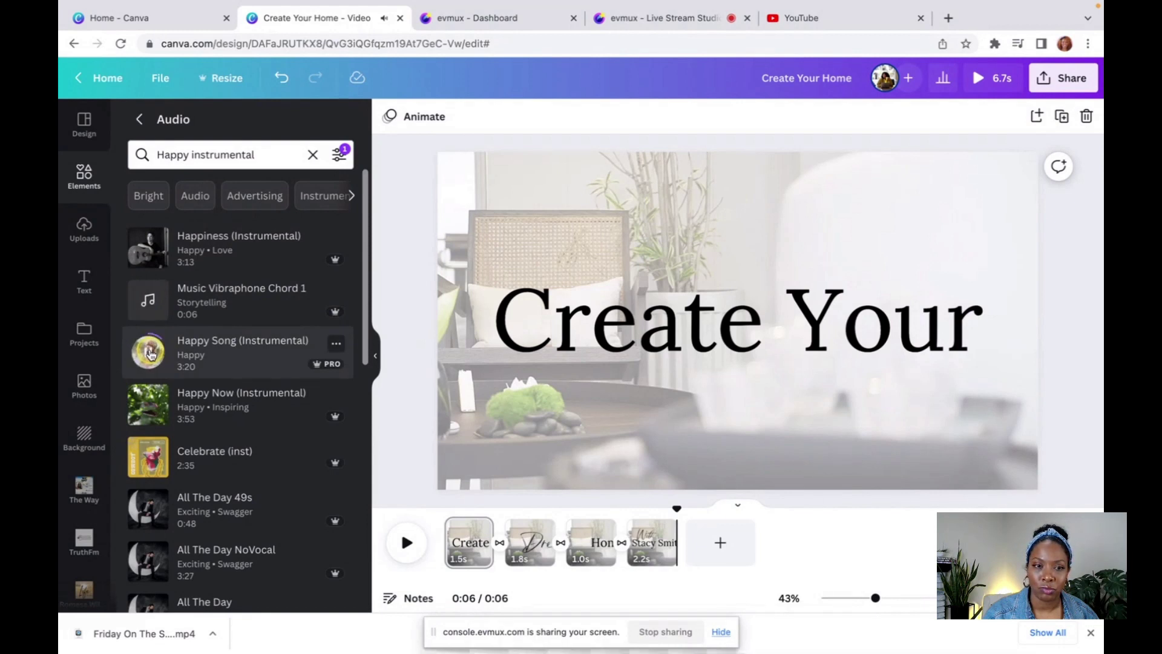
{"action": "left_click", "coordinate": [236, 361]}
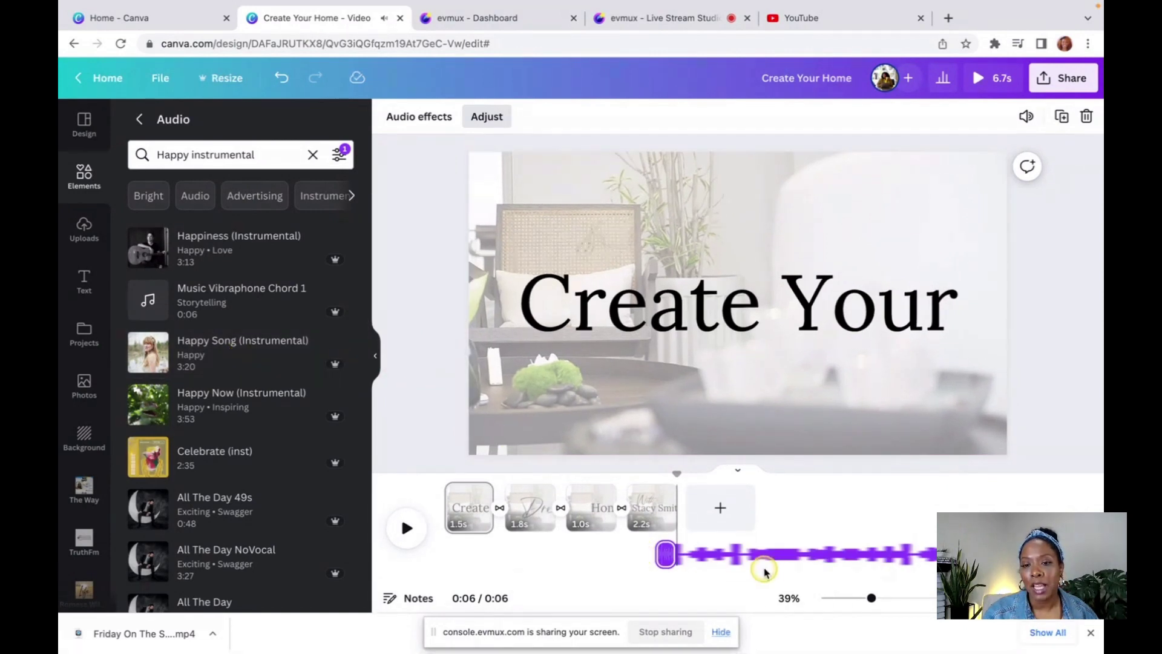
Trim the music clip by about 0.3 seconds on the timeline.
{"action": "mouse_move", "coordinate": [657, 554]}
{"action": "left_mouse_down"}
{"action": "mouse_move", "coordinate": [648, 555]}
{"action": "mouse_move", "coordinate": [670, 557]}
{"action": "left_mouse_up"}
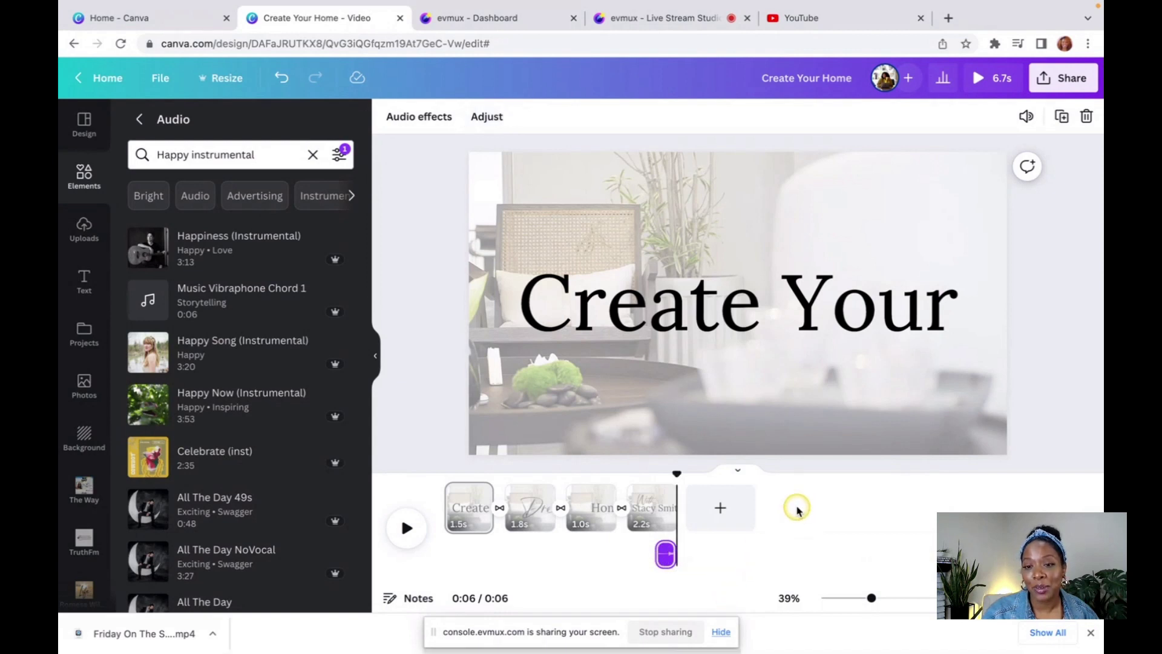
{"action": "left_click", "coordinate": [665, 552]}
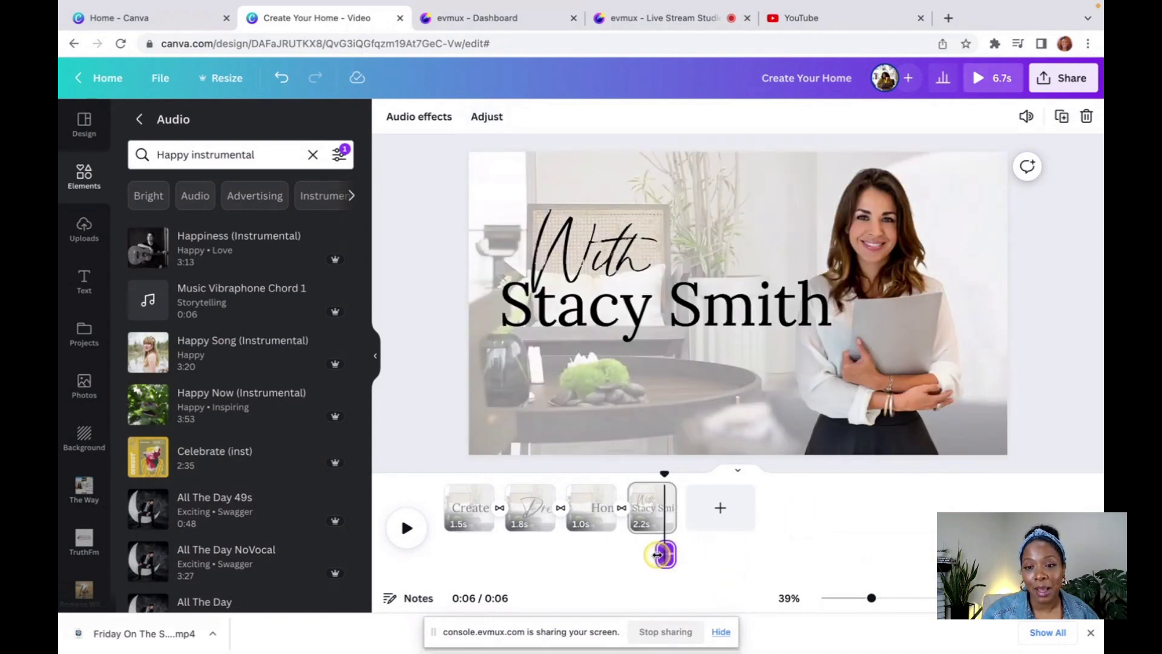
{"action": "left_click_drag", "start_coordinate": [656, 554], "coordinate": [544, 552]}
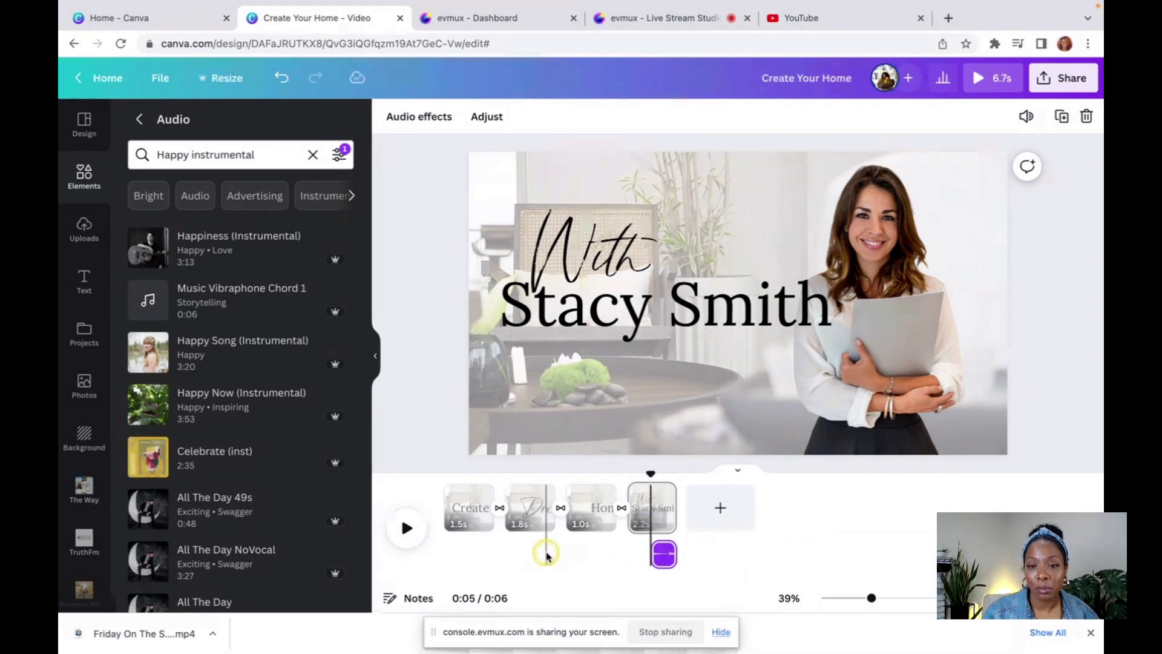
{"action": "left_click", "coordinate": [684, 558]}
{"action": "left_click", "coordinate": [665, 557]}
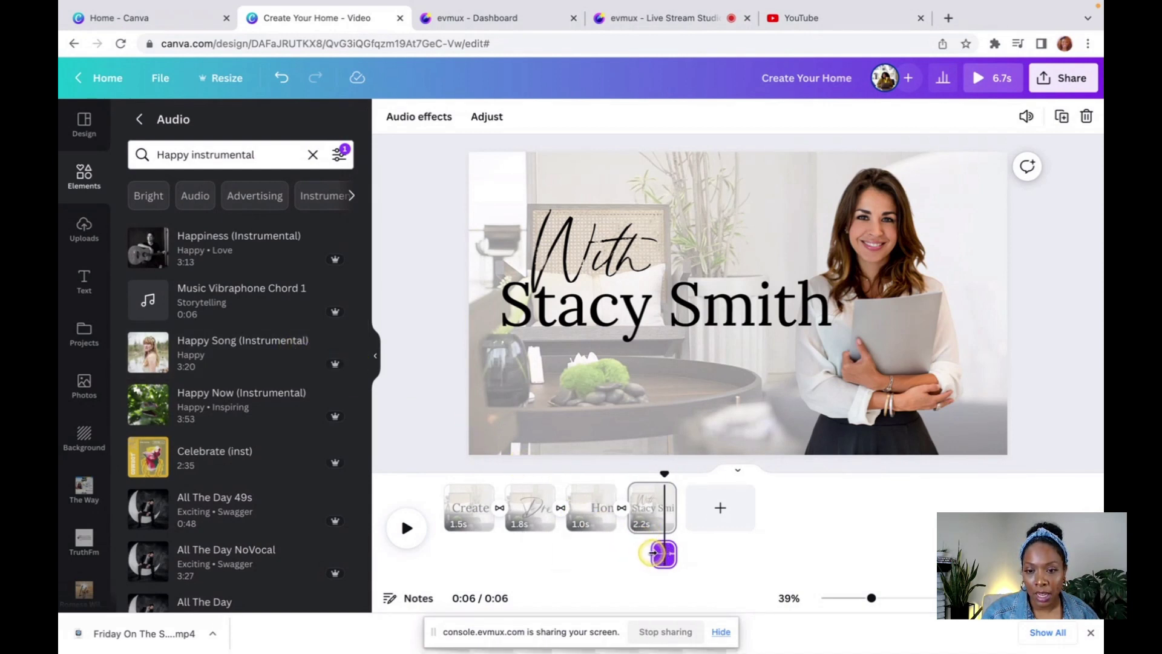
{"action": "left_click", "coordinate": [702, 560]}
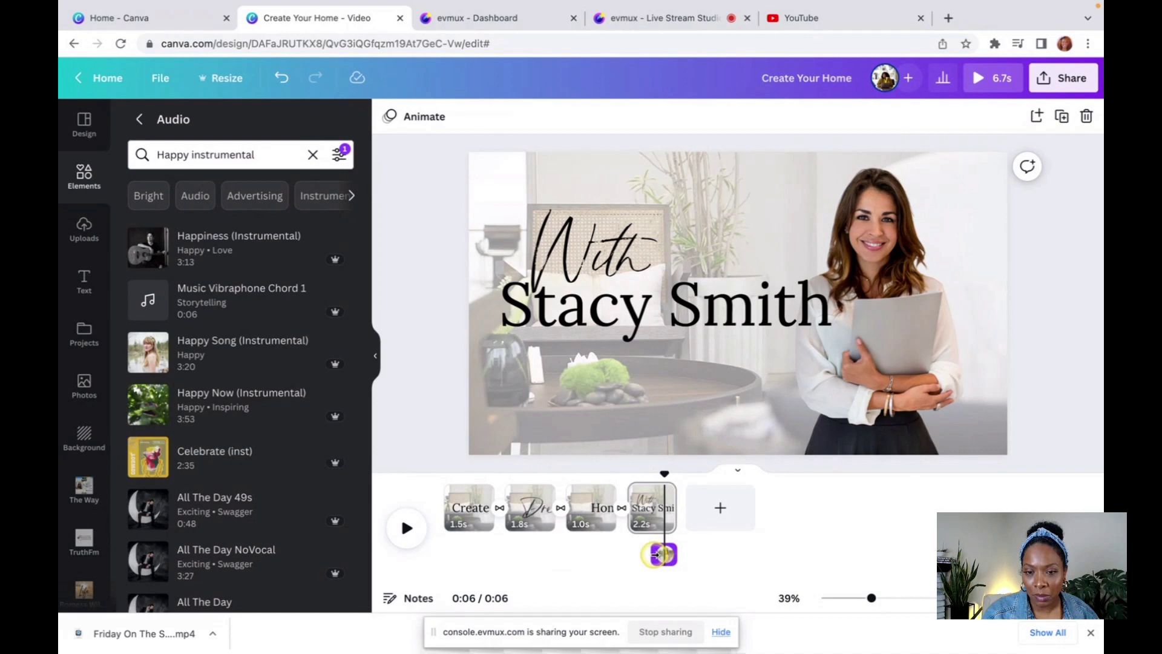
{"action": "left_click", "coordinate": [654, 554]}
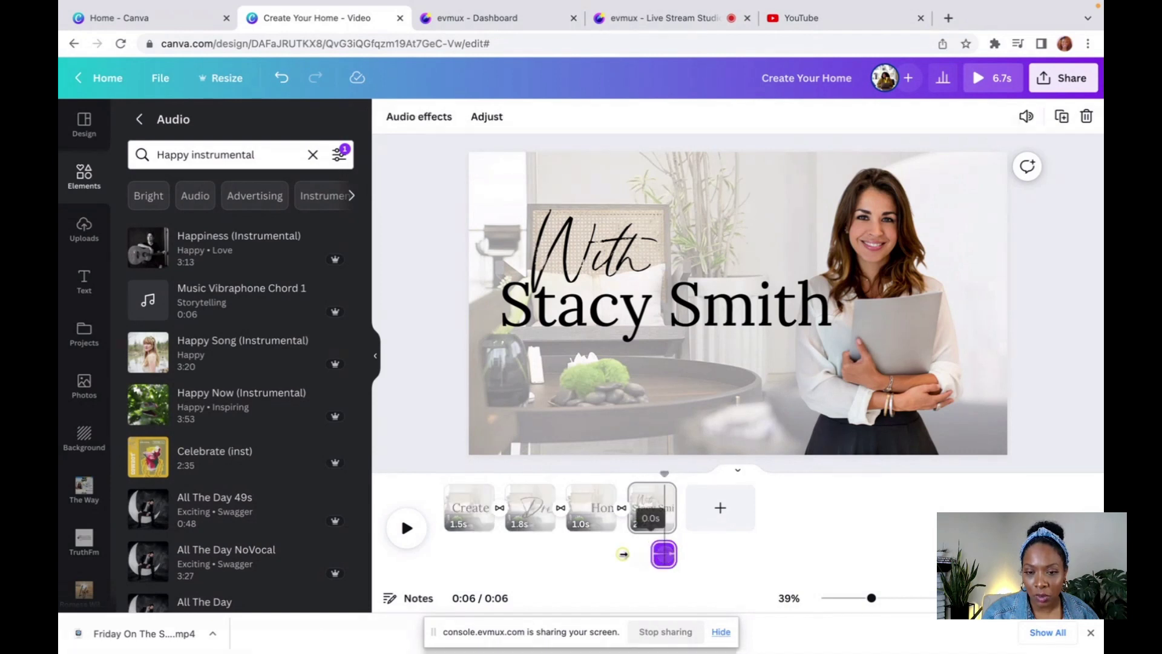
{"action": "left_click", "coordinate": [688, 554]}
{"action": "left_click", "coordinate": [666, 554]}
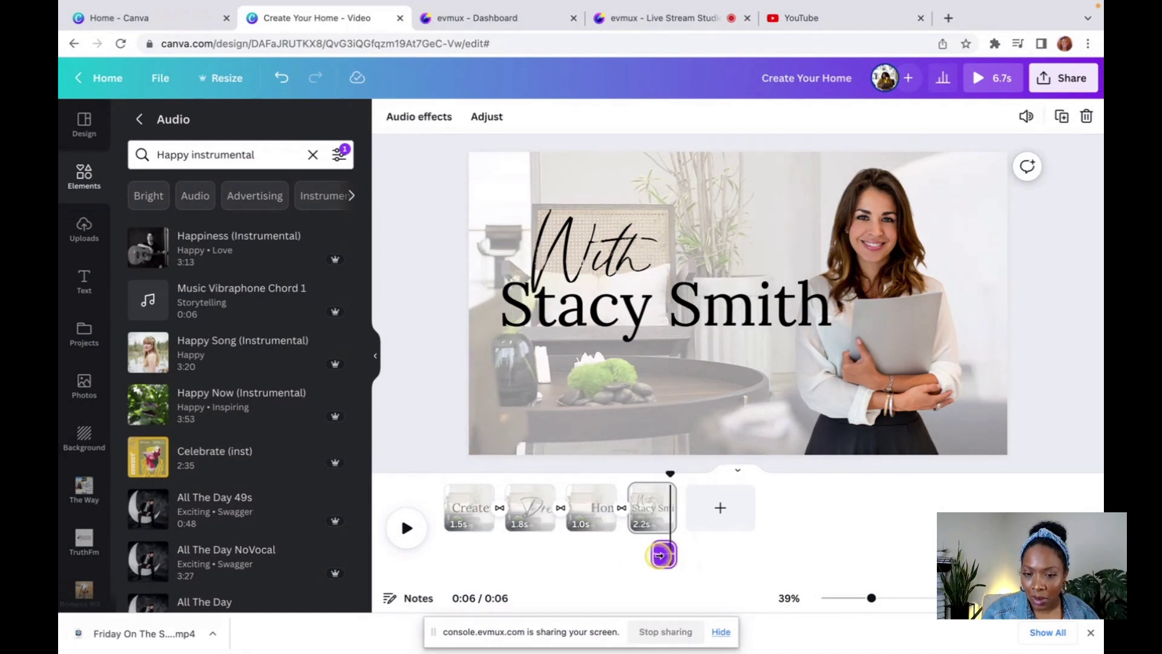
{"action": "left_click", "coordinate": [660, 555]}
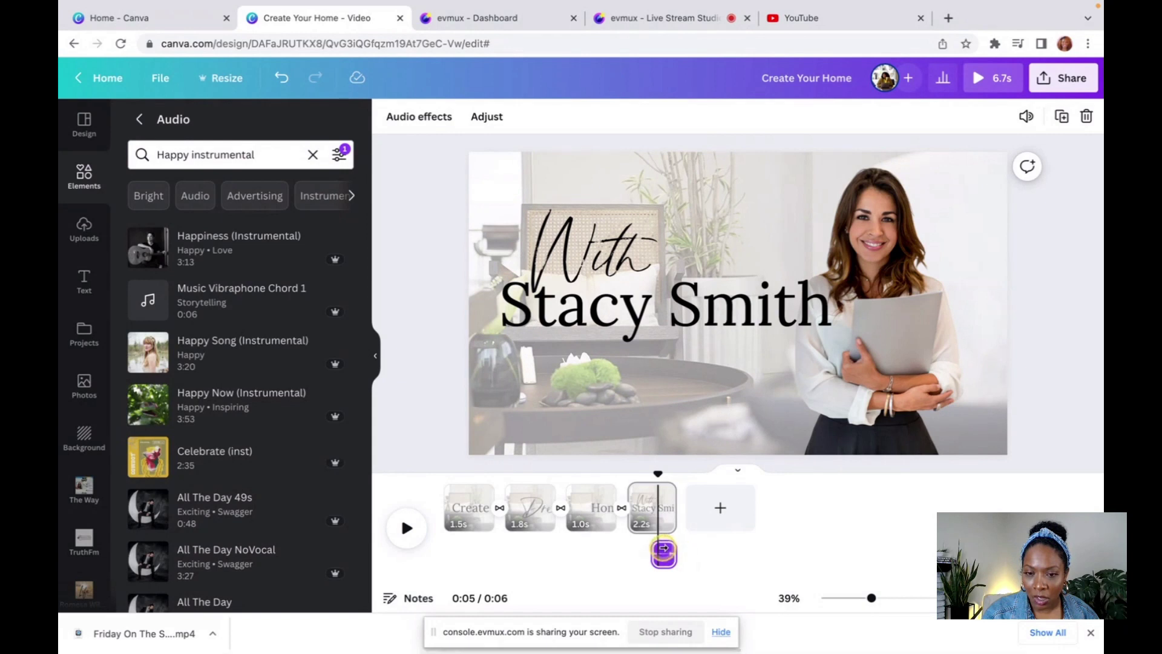
Add a temporary blank page, stretch the music to 7 seconds from 0:00, then delete that page.
{"action": "left_click_drag", "start_coordinate": [658, 473], "coordinate": [678, 472]}
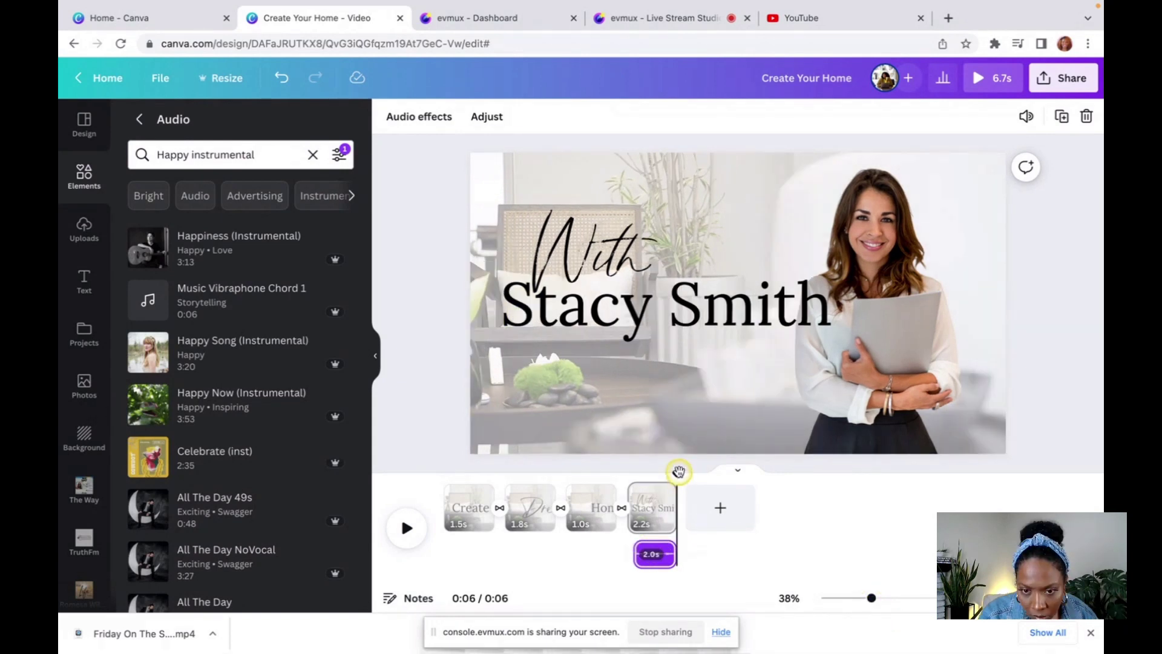
{"action": "left_click", "coordinate": [720, 507]}
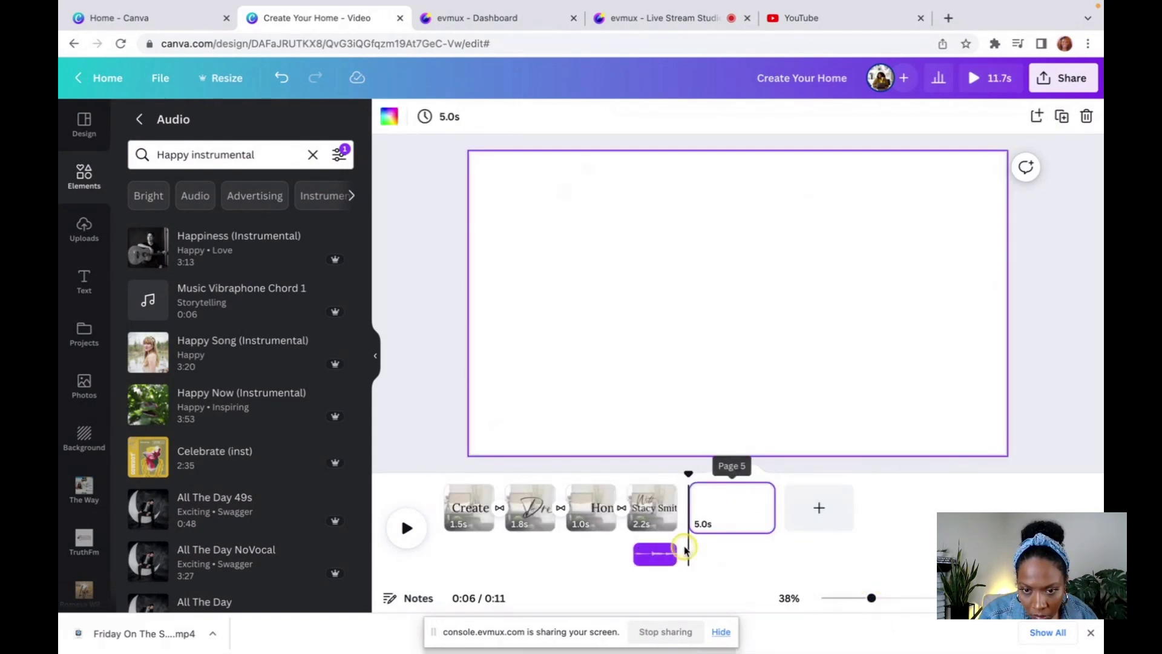
{"action": "left_click_drag", "start_coordinate": [674, 556], "coordinate": [800, 550]}
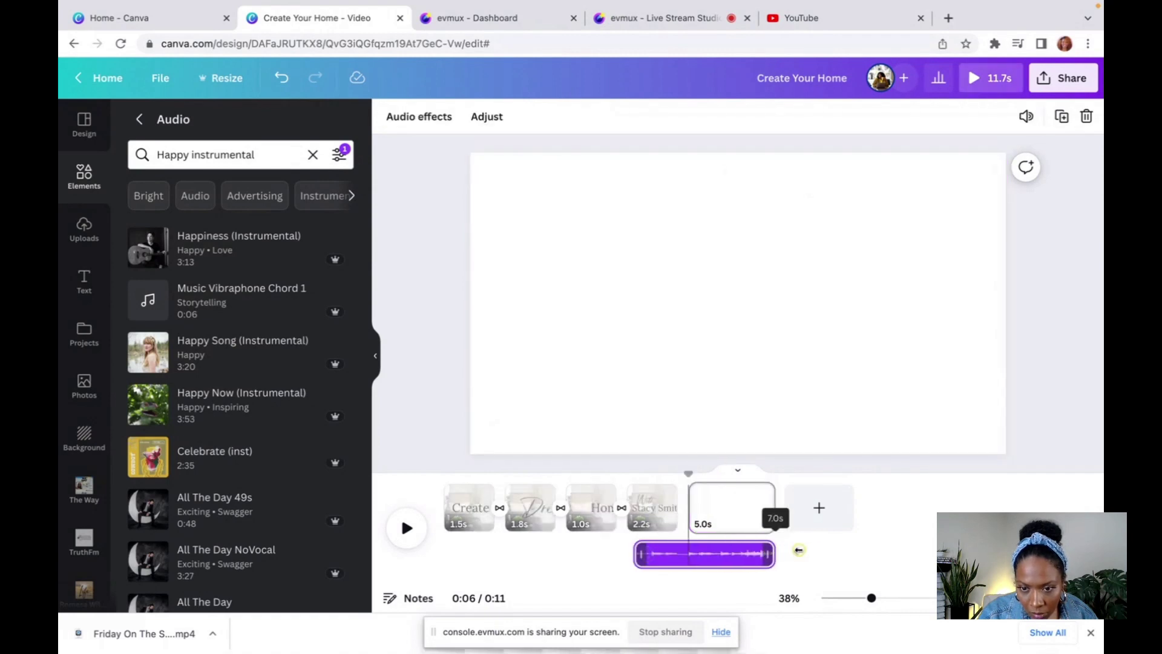
{"action": "left_click_drag", "start_coordinate": [712, 554], "coordinate": [502, 562]}
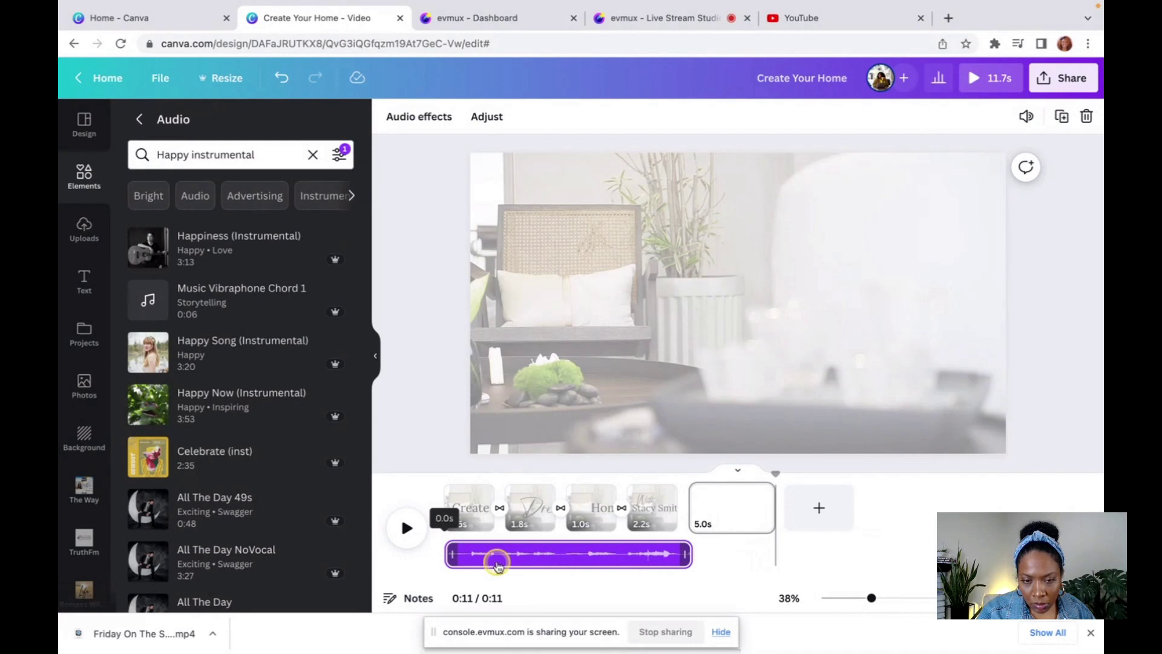
{"action": "left_click", "coordinate": [685, 554]}
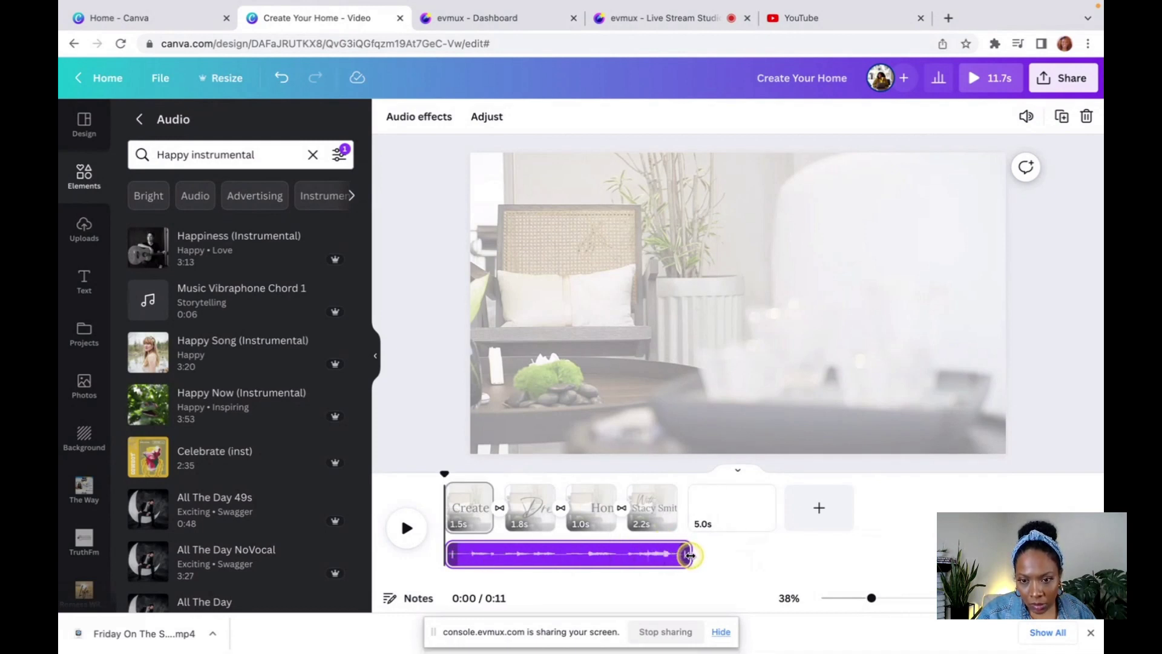
{"action": "left_click", "coordinate": [731, 509]}
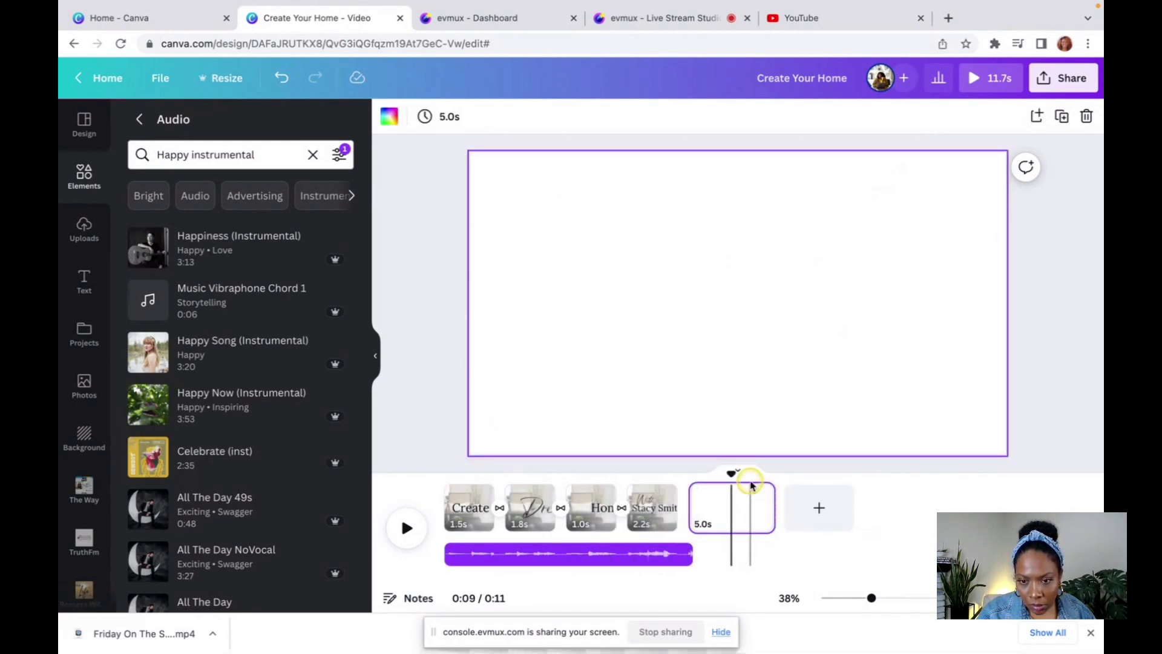
{"action": "left_click", "coordinate": [746, 516]}
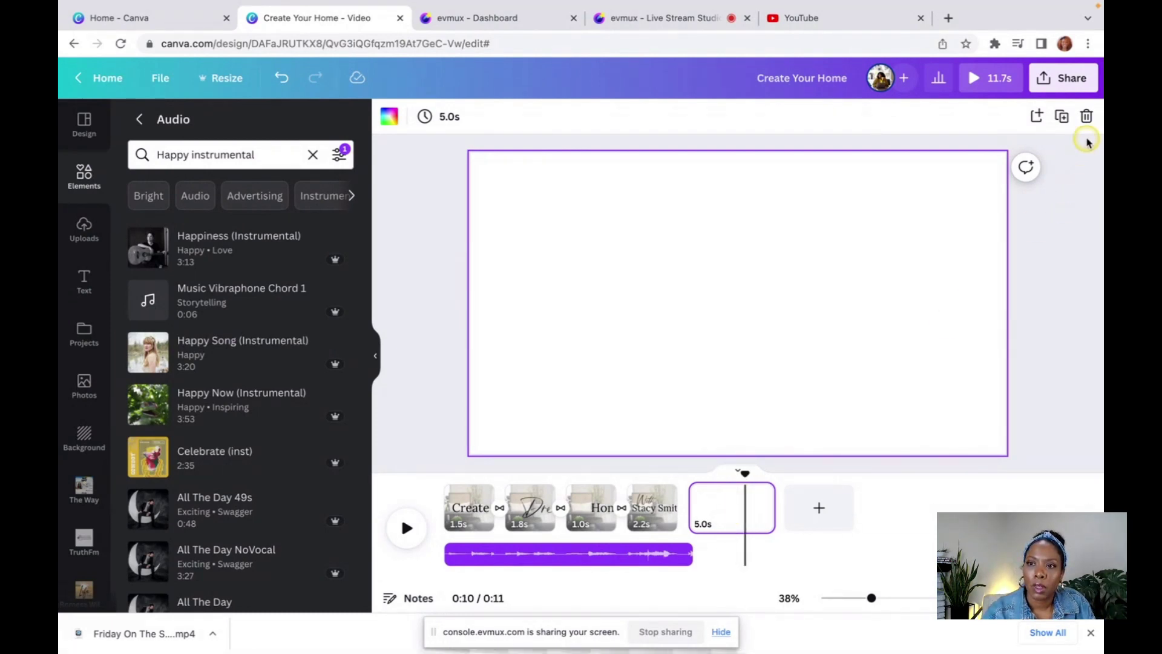
{"action": "left_click", "coordinate": [1087, 118]}
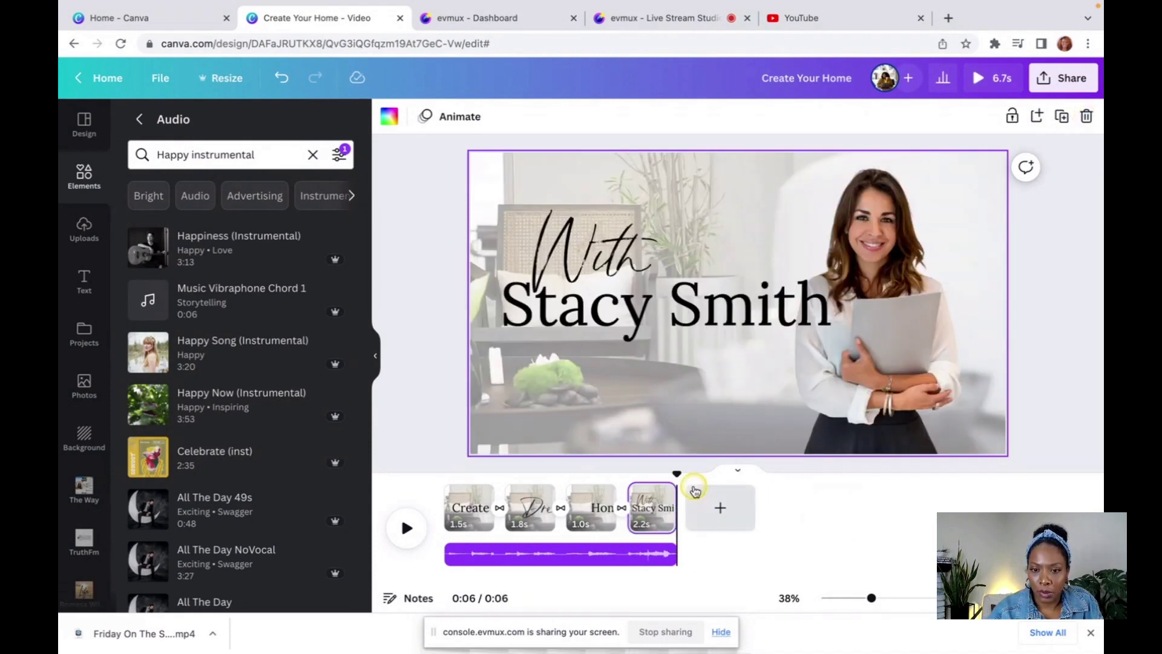
Preview the uploaded 9.mp3 track under Uploads > Audio, then return to the Elements browser.
{"action": "left_click", "coordinate": [624, 557]}
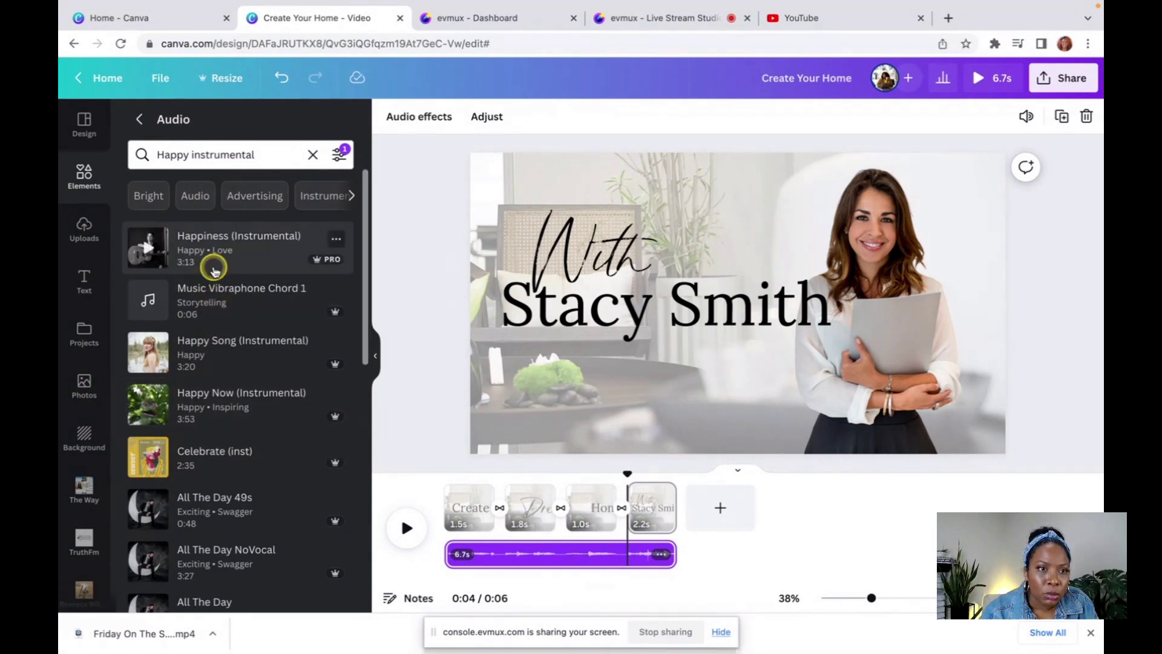
{"action": "left_click", "coordinate": [144, 119]}
{"action": "left_click", "coordinate": [84, 227]}
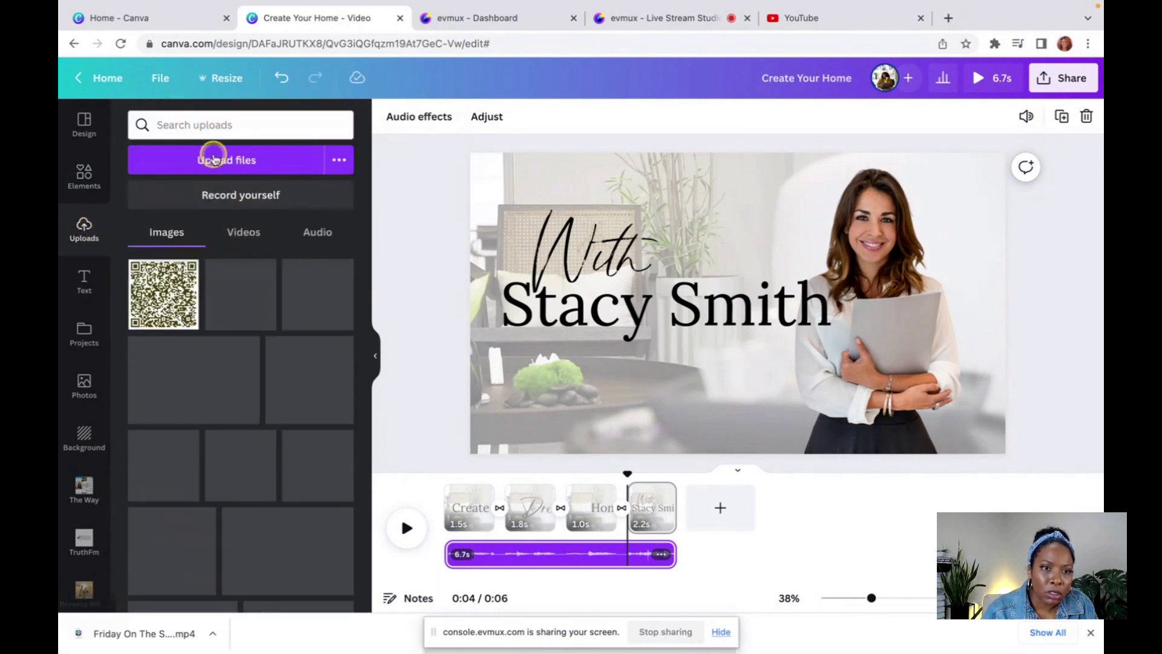
{"action": "left_click", "coordinate": [326, 232]}
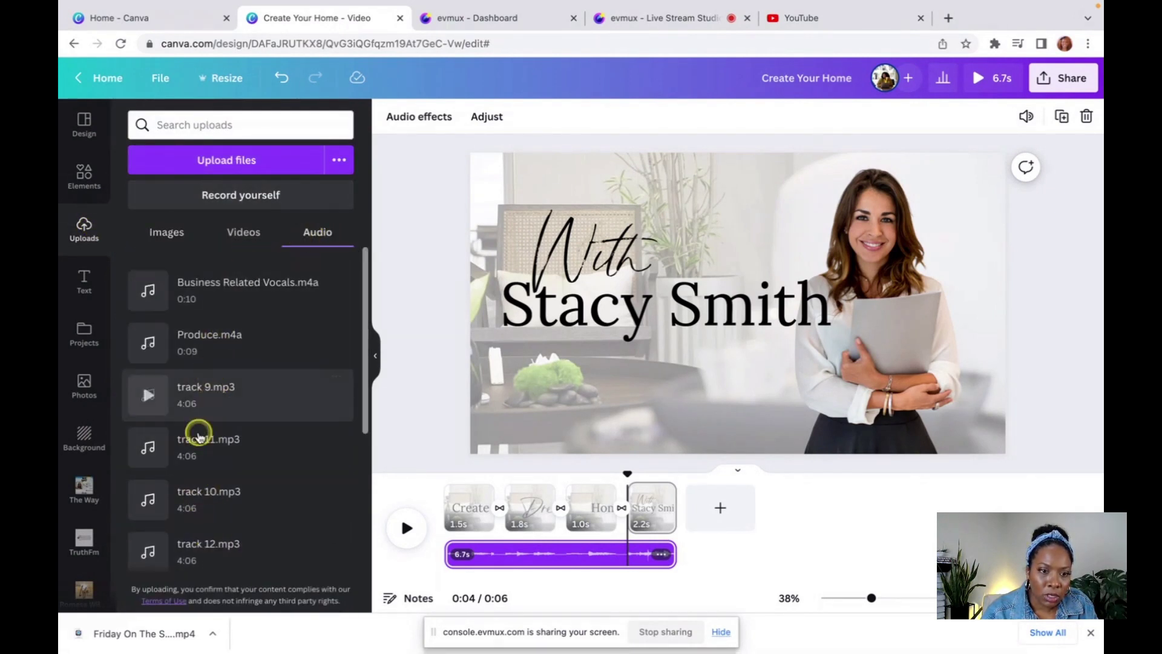
{"action": "left_click", "coordinate": [148, 396]}
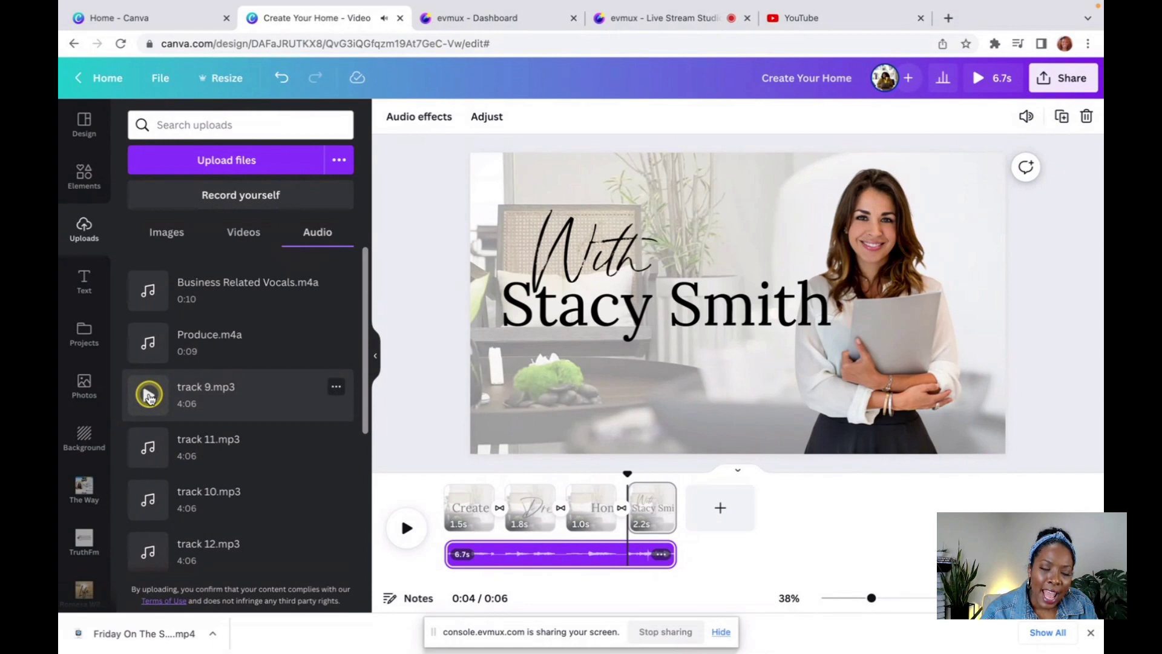
{"action": "left_click", "coordinate": [150, 395]}
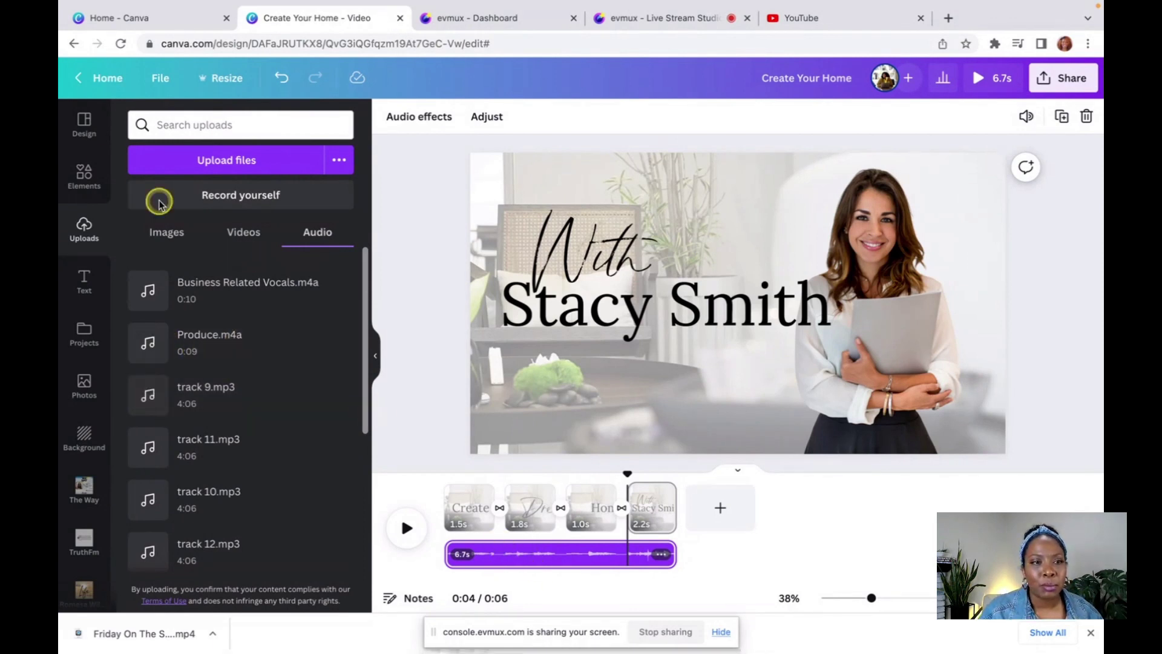
{"action": "left_click", "coordinate": [84, 175]}
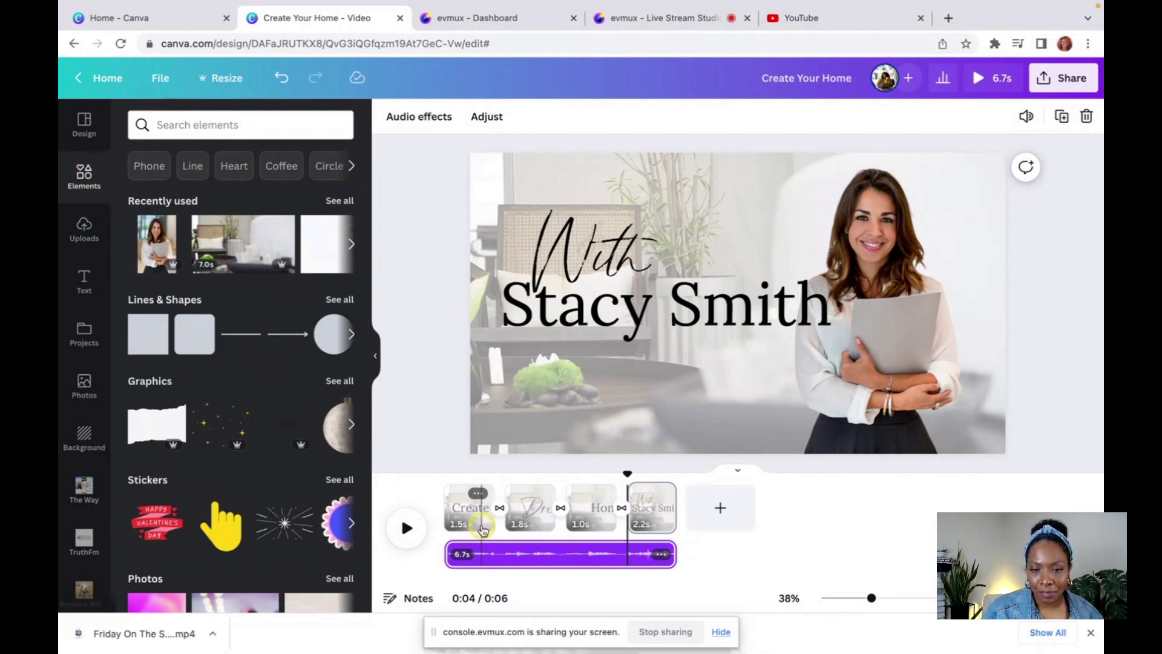
Slide the song within its clip so a later section plays, then play the intro from the start.
{"action": "double_click", "coordinate": [543, 555]}
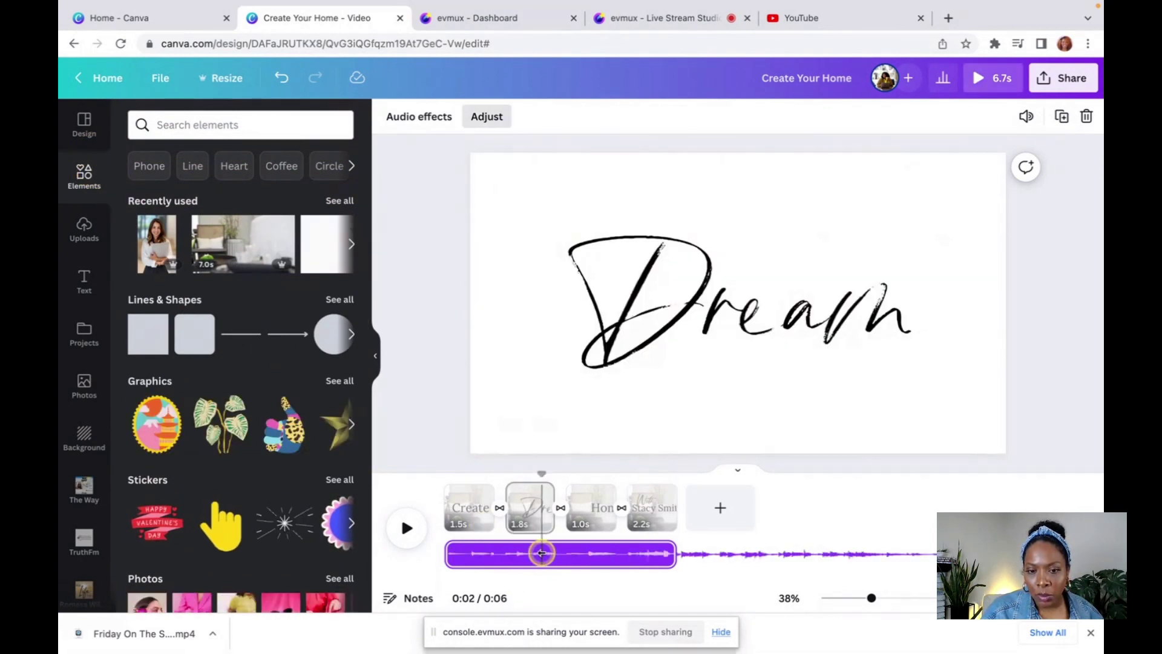
{"action": "left_click_drag", "start_coordinate": [738, 555], "coordinate": [775, 562]}
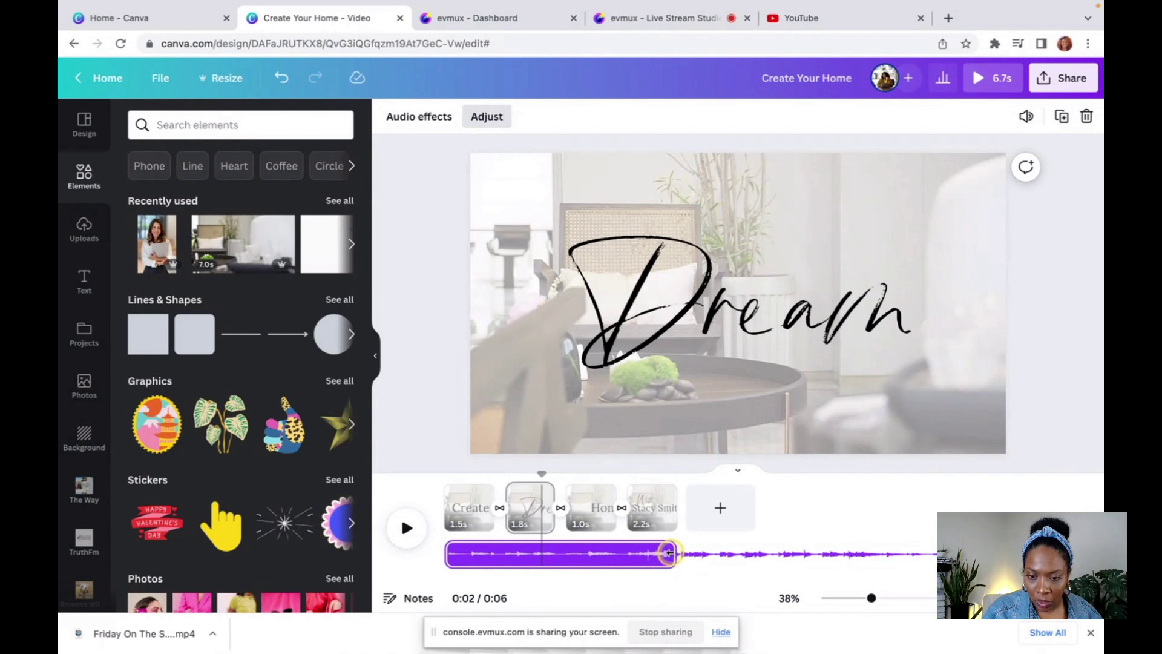
{"action": "left_click_drag", "start_coordinate": [702, 554], "coordinate": [573, 553]}
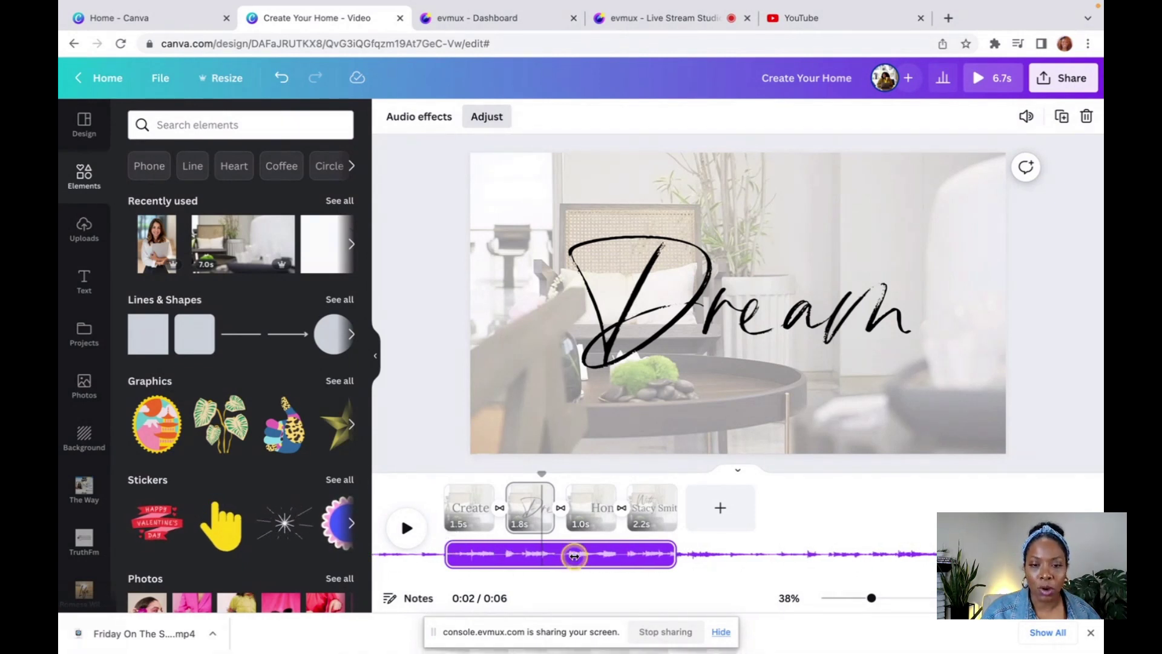
{"action": "left_click", "coordinate": [558, 589]}
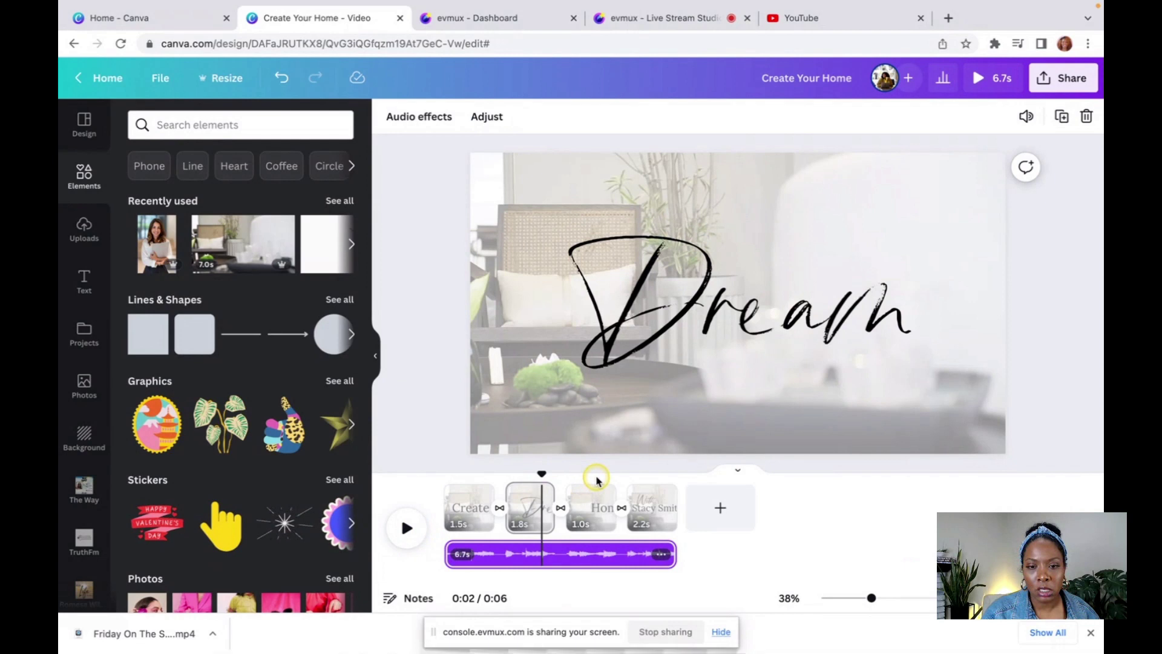
{"action": "left_click", "coordinate": [441, 480]}
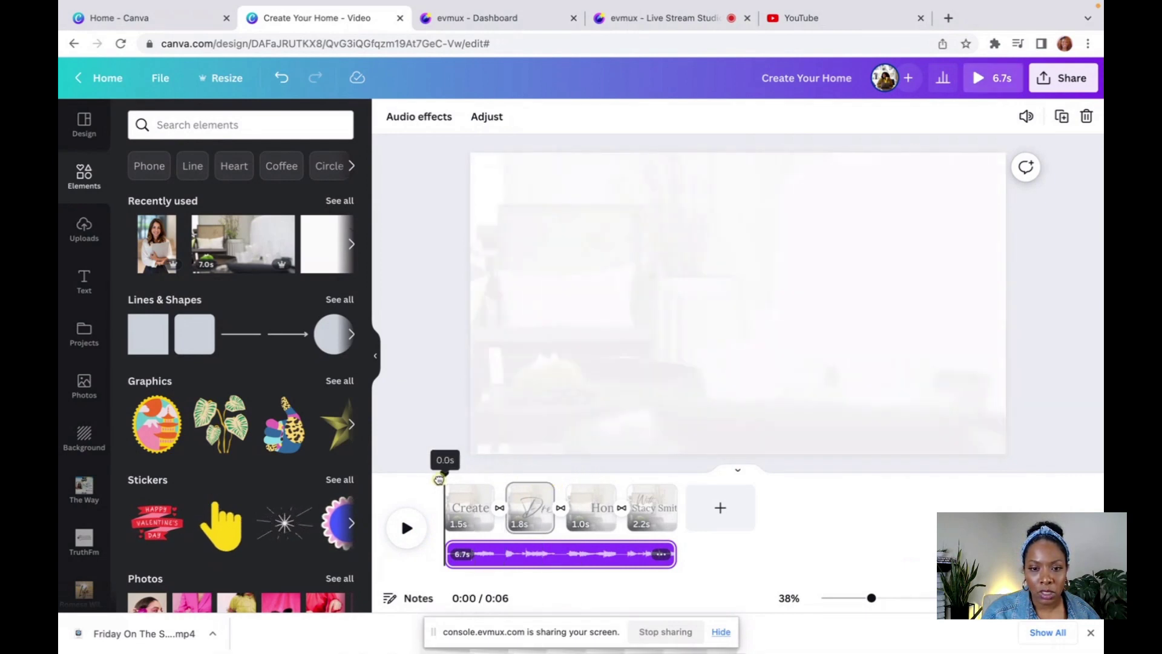
{"action": "left_click", "coordinate": [406, 529]}
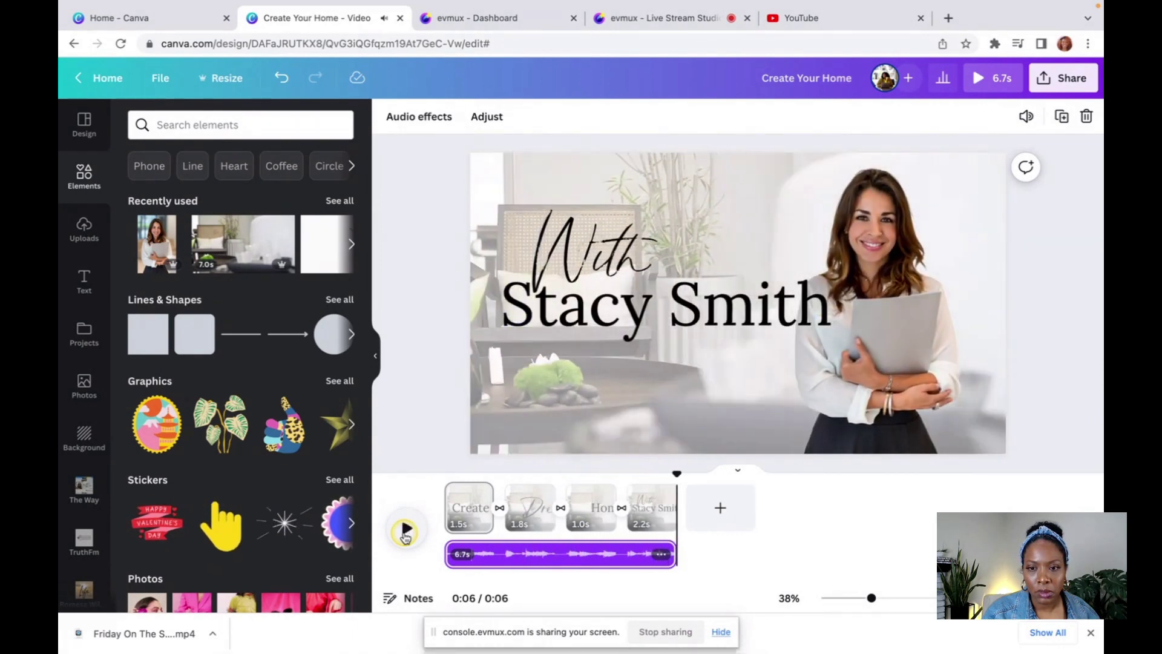
Give the music track a 0.5-second fade-out in Audio effects and replay the intro from the start.
{"action": "left_click", "coordinate": [659, 555]}
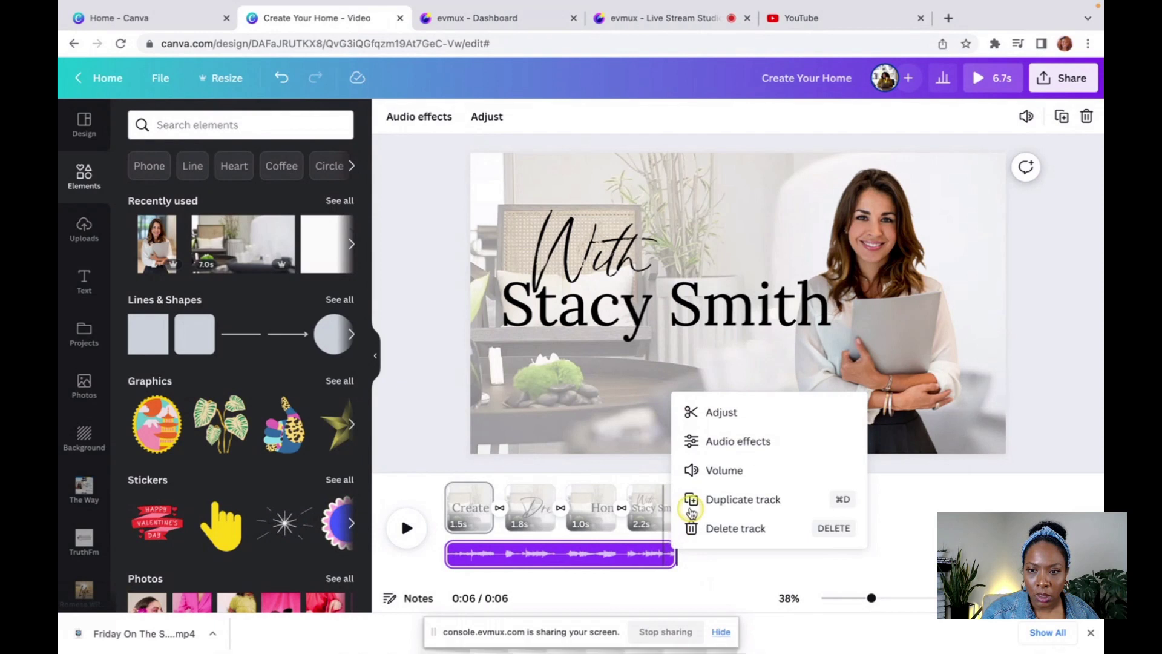
{"action": "left_click", "coordinate": [735, 443]}
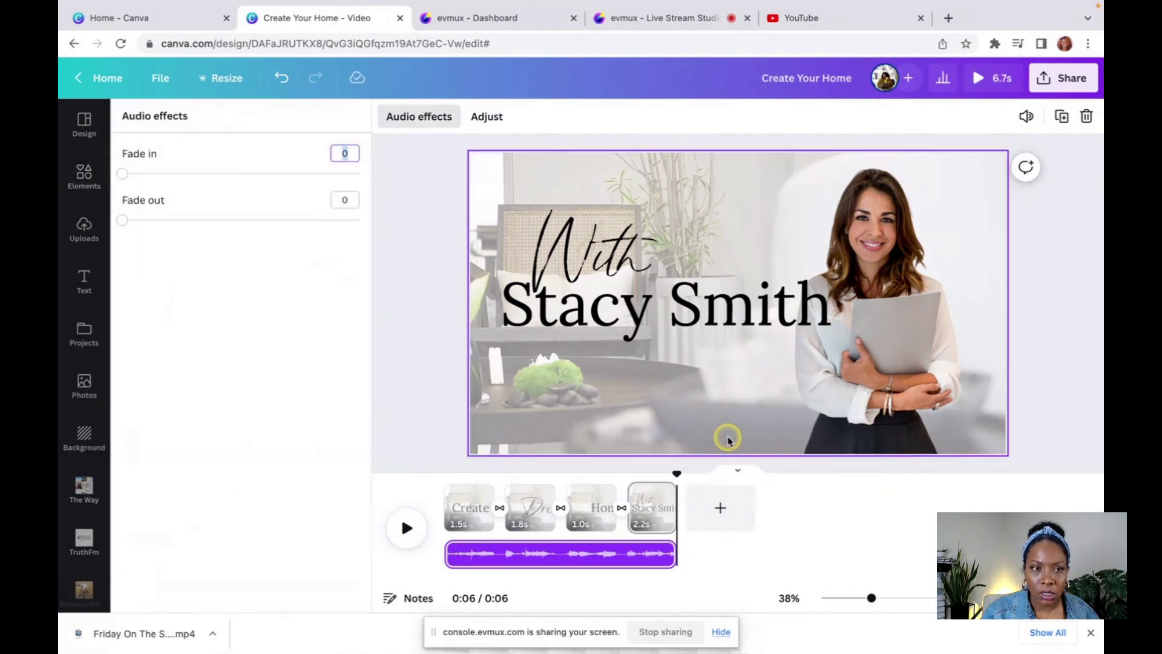
{"action": "left_click_drag", "start_coordinate": [121, 222], "coordinate": [158, 224]}
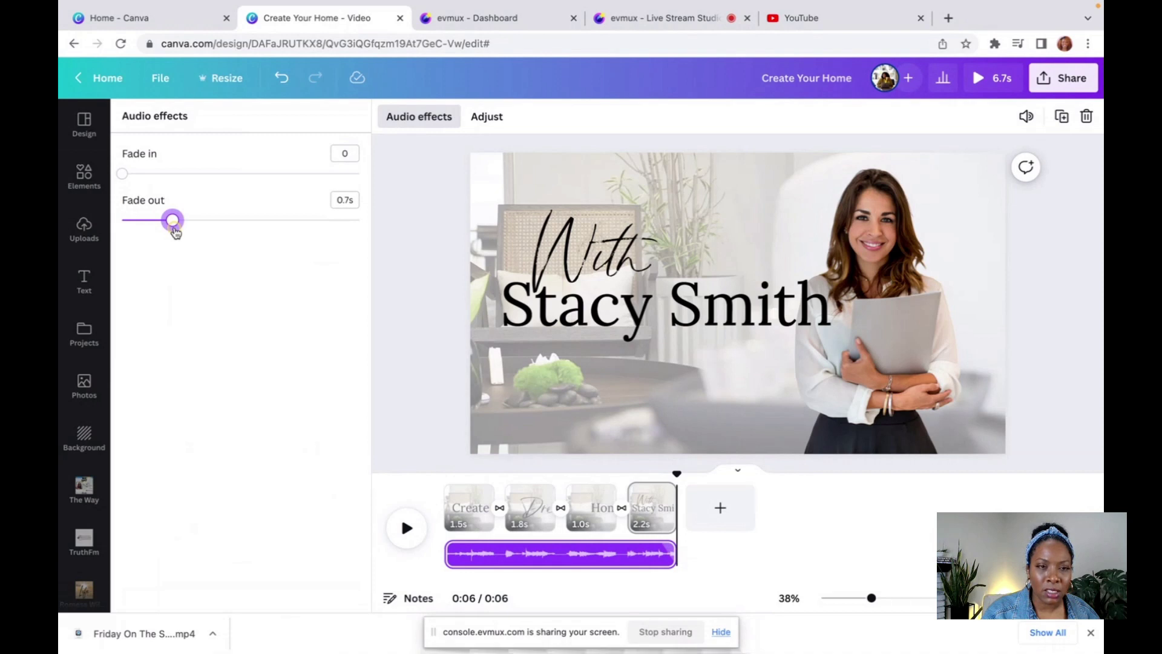
{"action": "left_click_drag", "start_coordinate": [174, 225], "coordinate": [164, 223]}
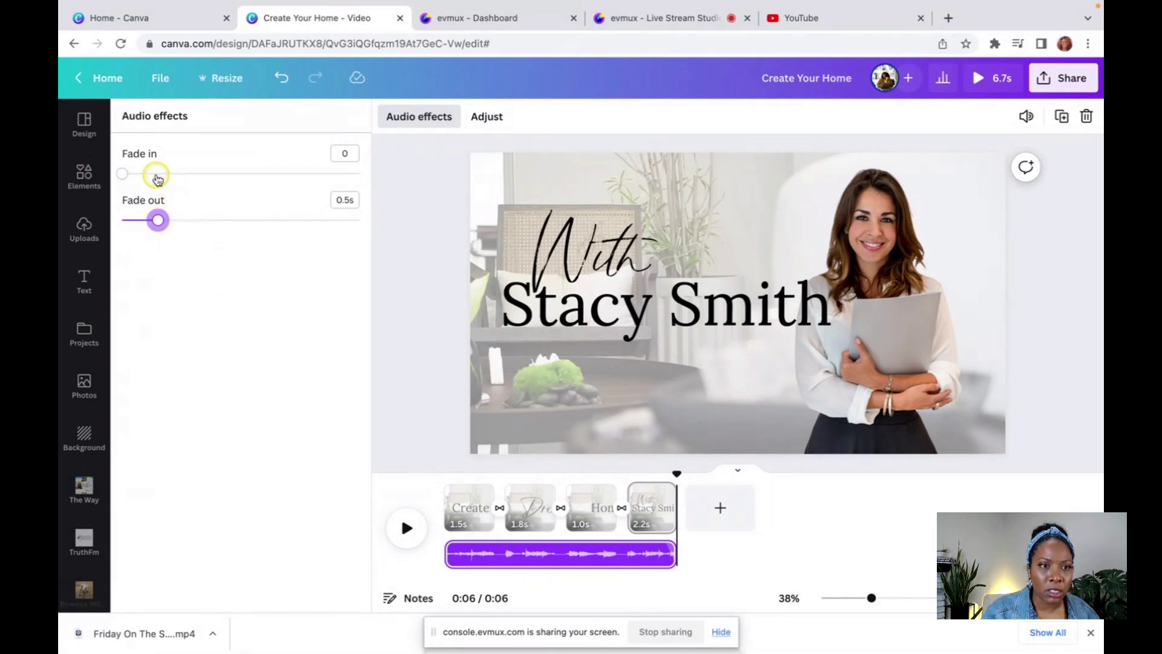
{"action": "left_click", "coordinate": [405, 528]}
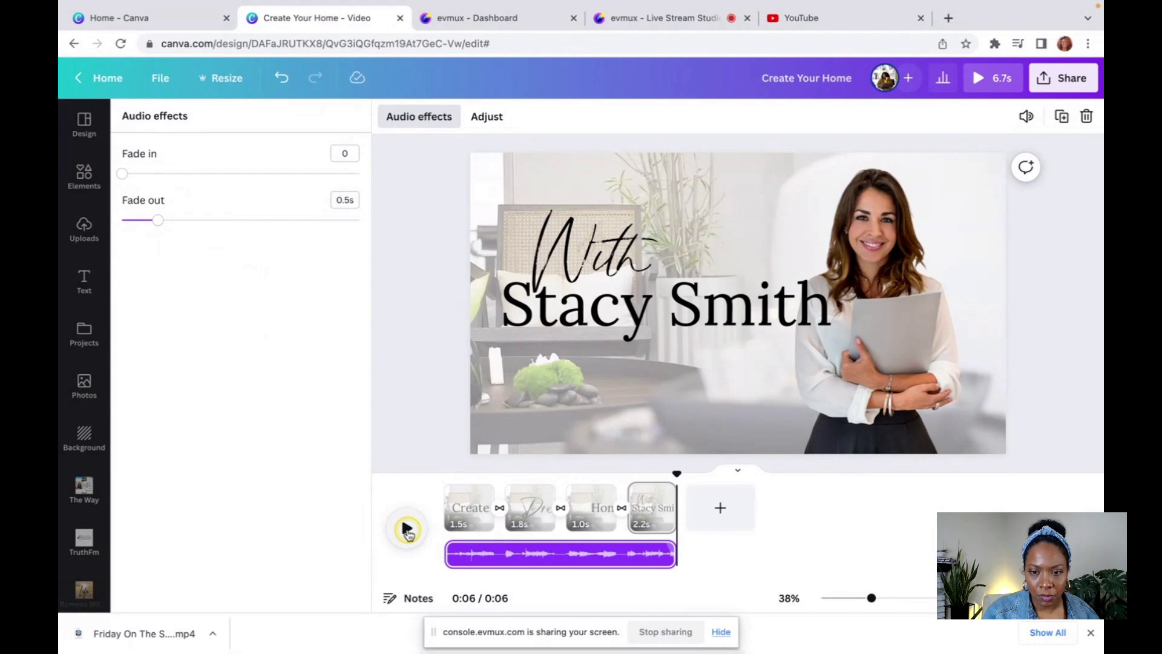
{"action": "left_click_drag", "start_coordinate": [675, 473], "coordinate": [444, 470]}
{"action": "left_click", "coordinate": [405, 527]}
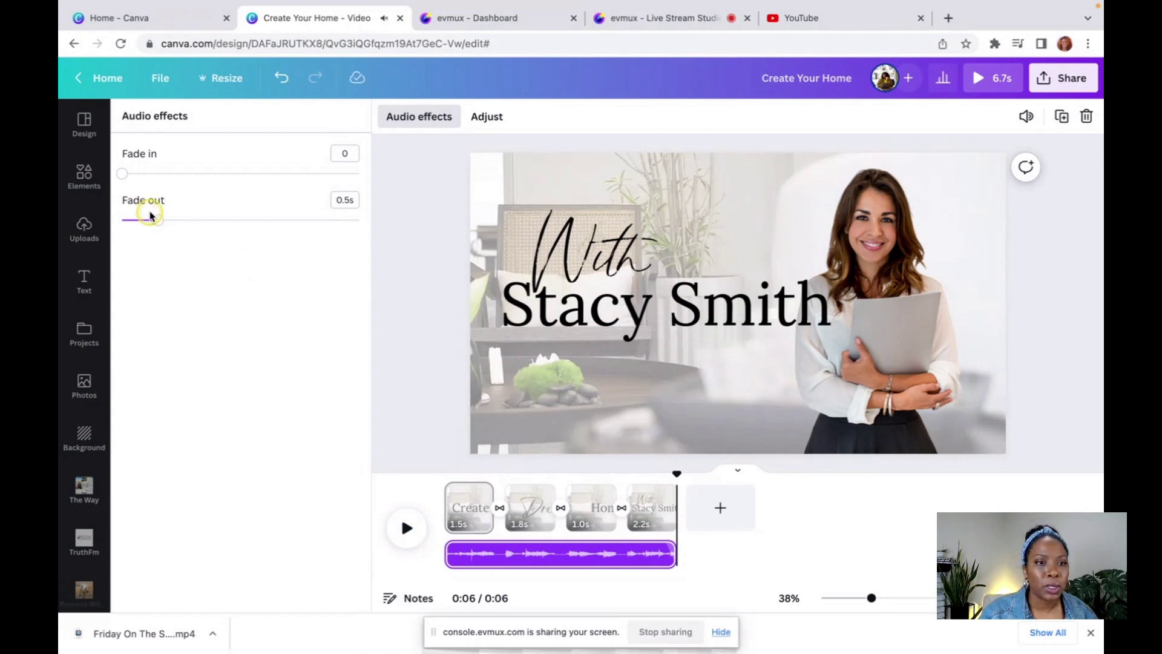
Lengthen the music fade-out to 1.0 second and play the preview.
{"action": "left_click_drag", "start_coordinate": [158, 222], "coordinate": [194, 226]}
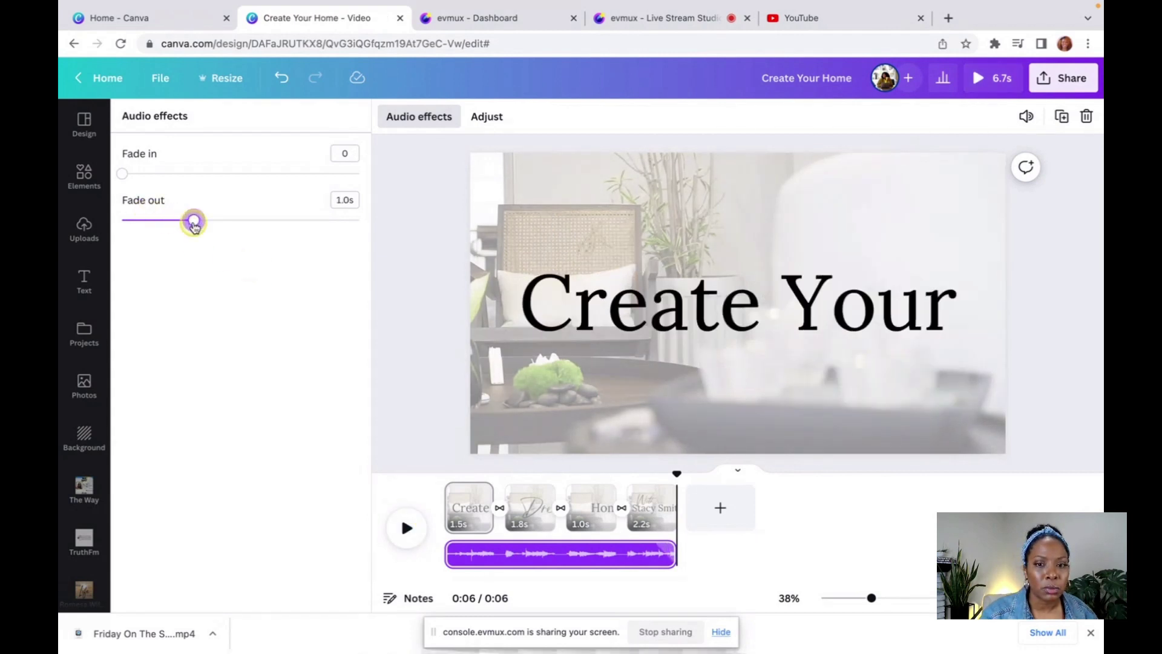
{"action": "left_click", "coordinate": [675, 474]}
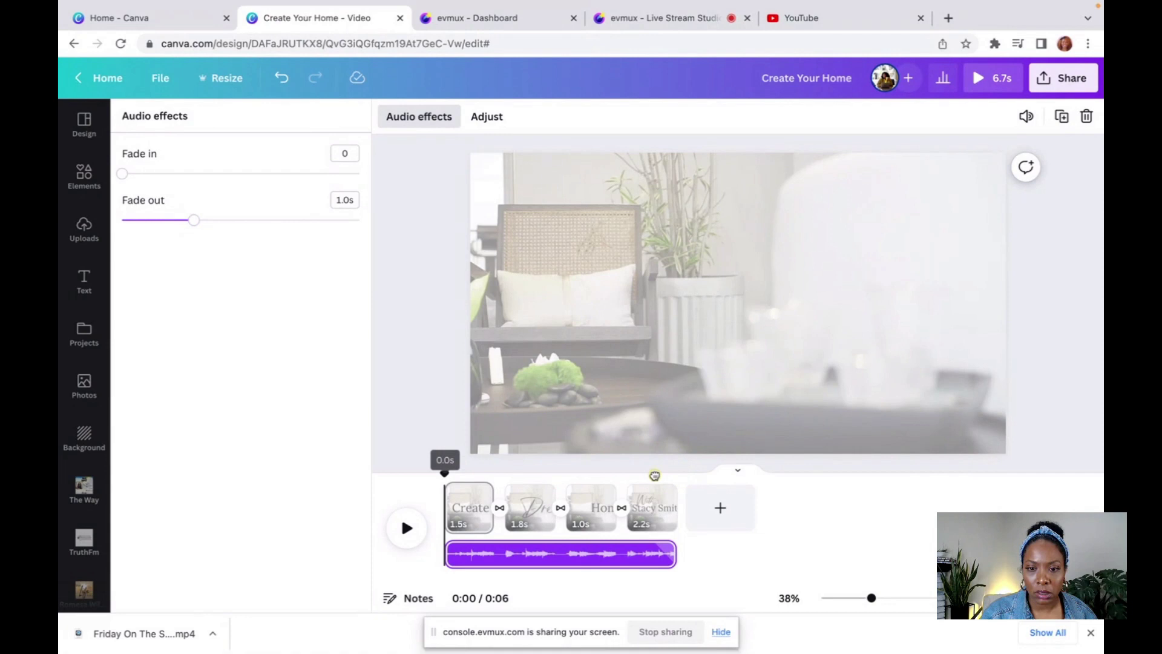
{"action": "left_click", "coordinate": [600, 472]}
{"action": "key", "text": "space"}
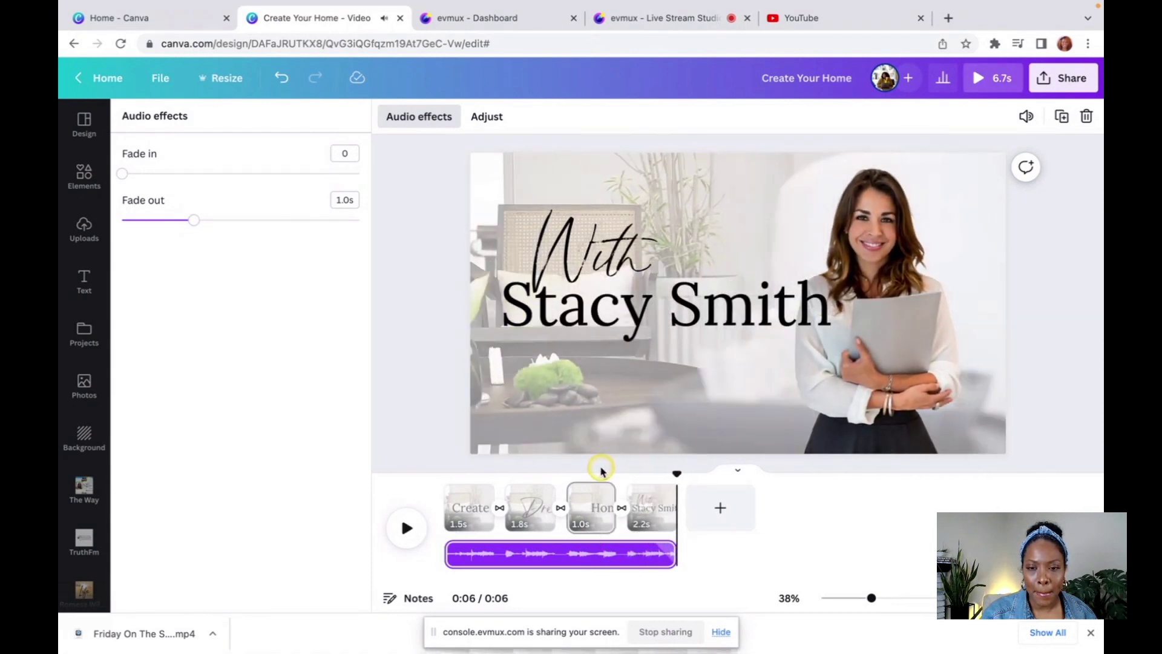
Shift the song slightly later within its clip and replay the intro from the beginning.
{"action": "left_click", "coordinate": [597, 555]}
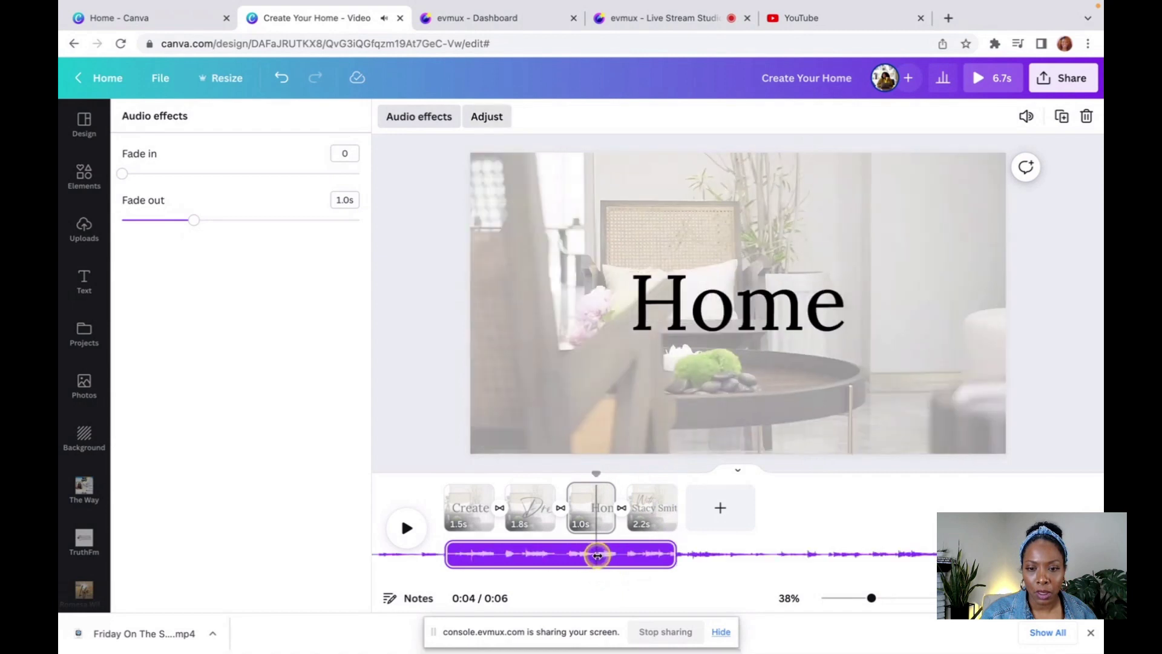
{"action": "left_click_drag", "start_coordinate": [610, 549], "coordinate": [560, 549]}
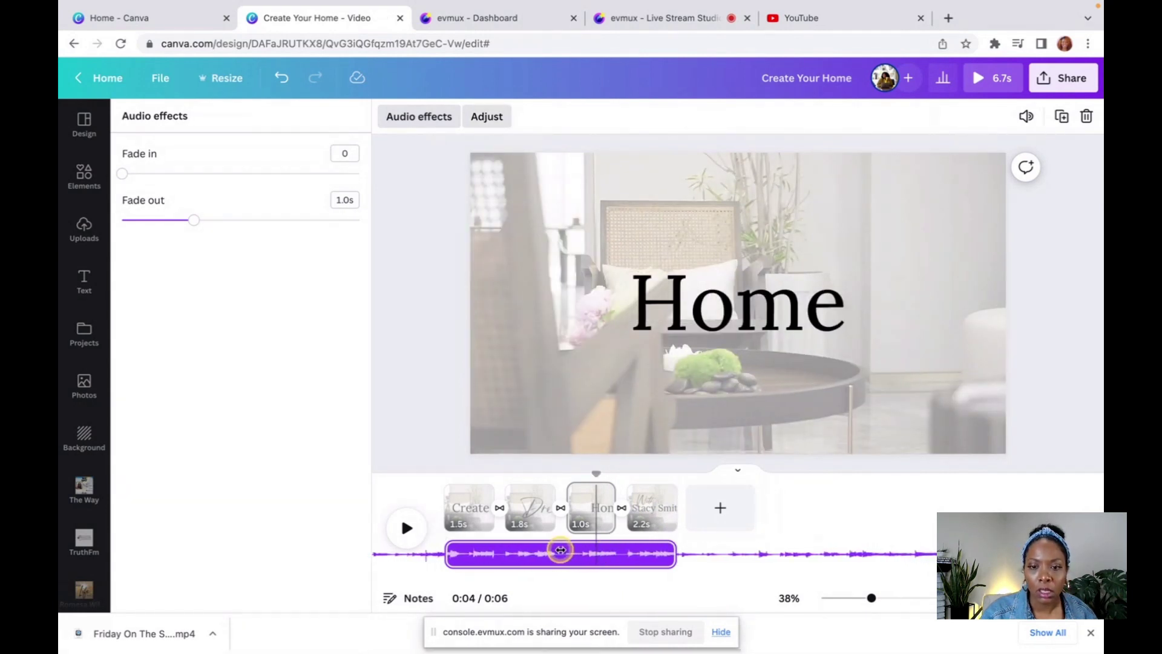
{"action": "left_click", "coordinate": [405, 528]}
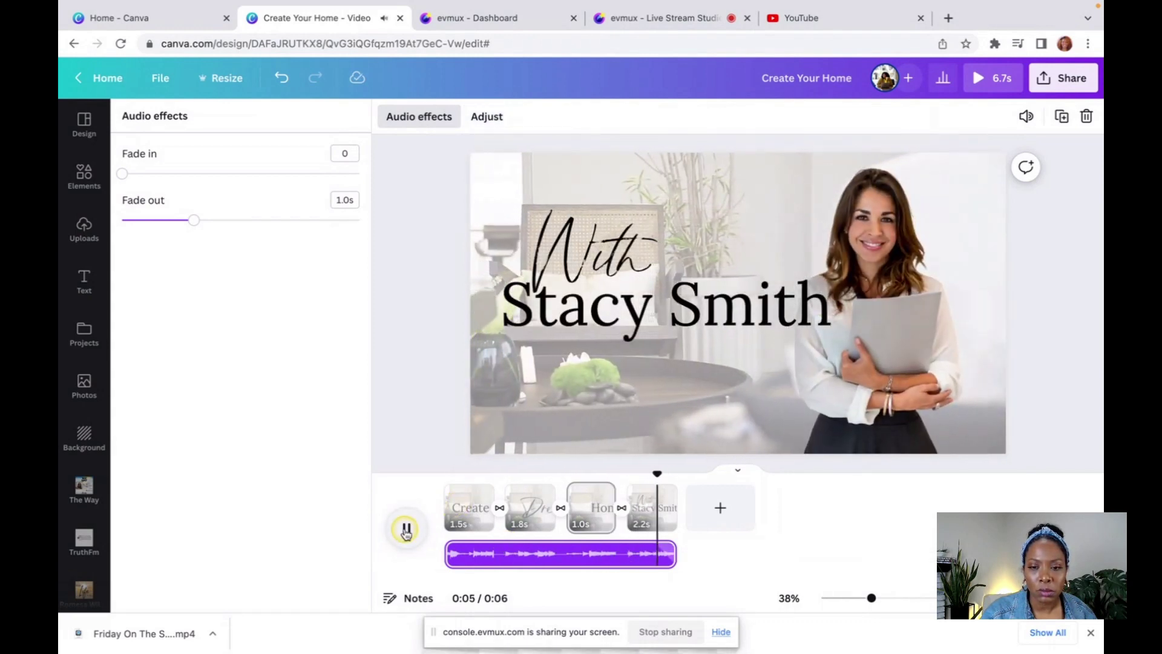
{"action": "left_click", "coordinate": [547, 554]}
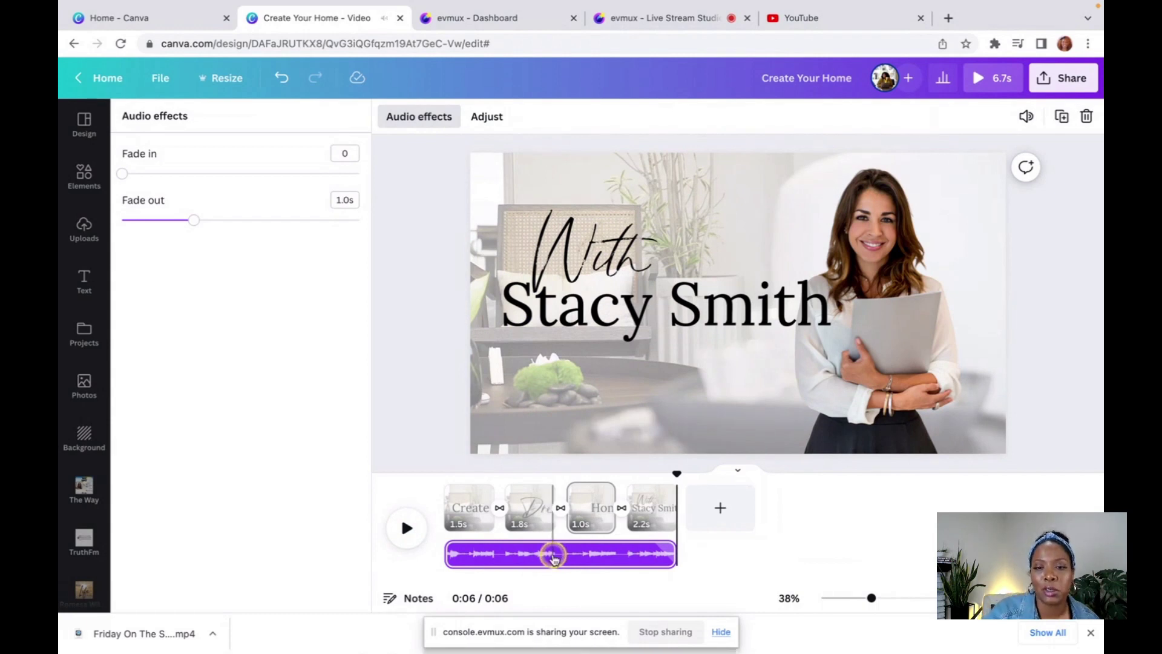
{"action": "left_click_drag", "start_coordinate": [678, 475], "coordinate": [413, 479]}
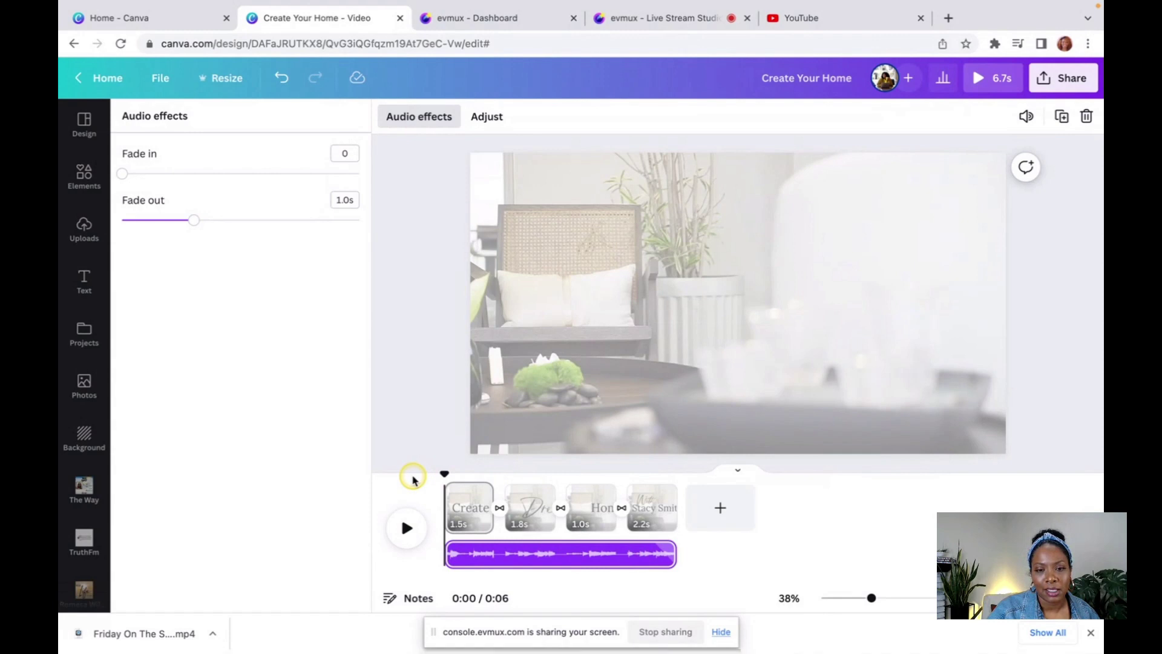
{"action": "left_click", "coordinate": [407, 530]}
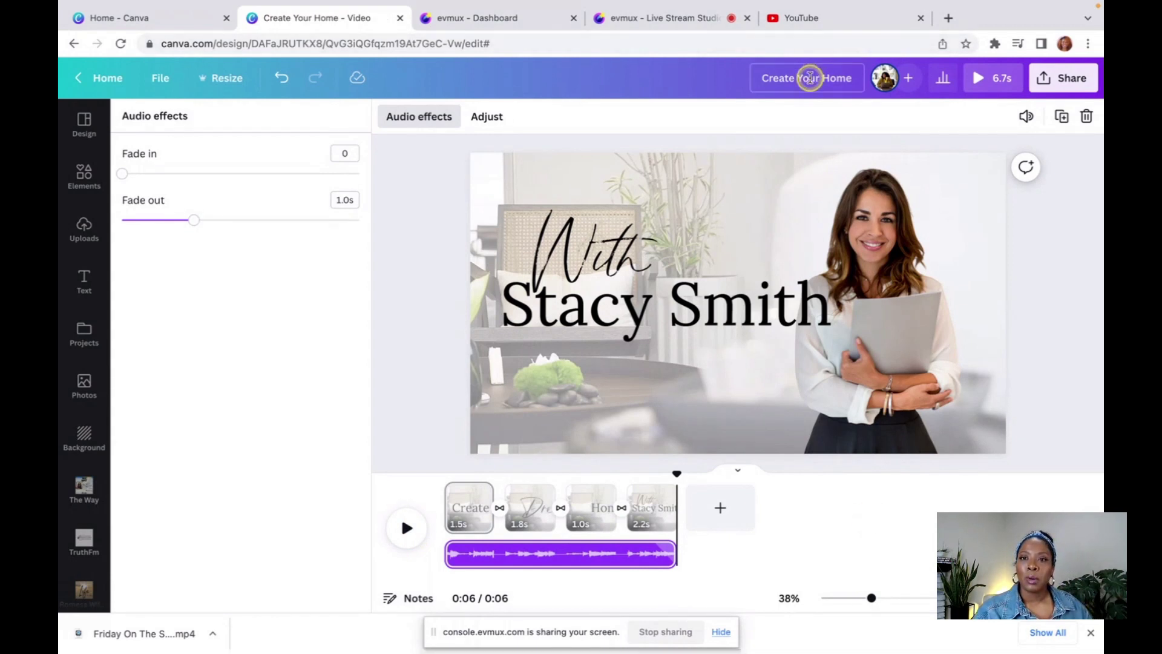
Rename the design to the creator's name followed by 'YT INTRO', and open the Share this design panel.
{"action": "left_click", "coordinate": [810, 77]}
{"action": "type", "text": "Stacy's YT IN"}
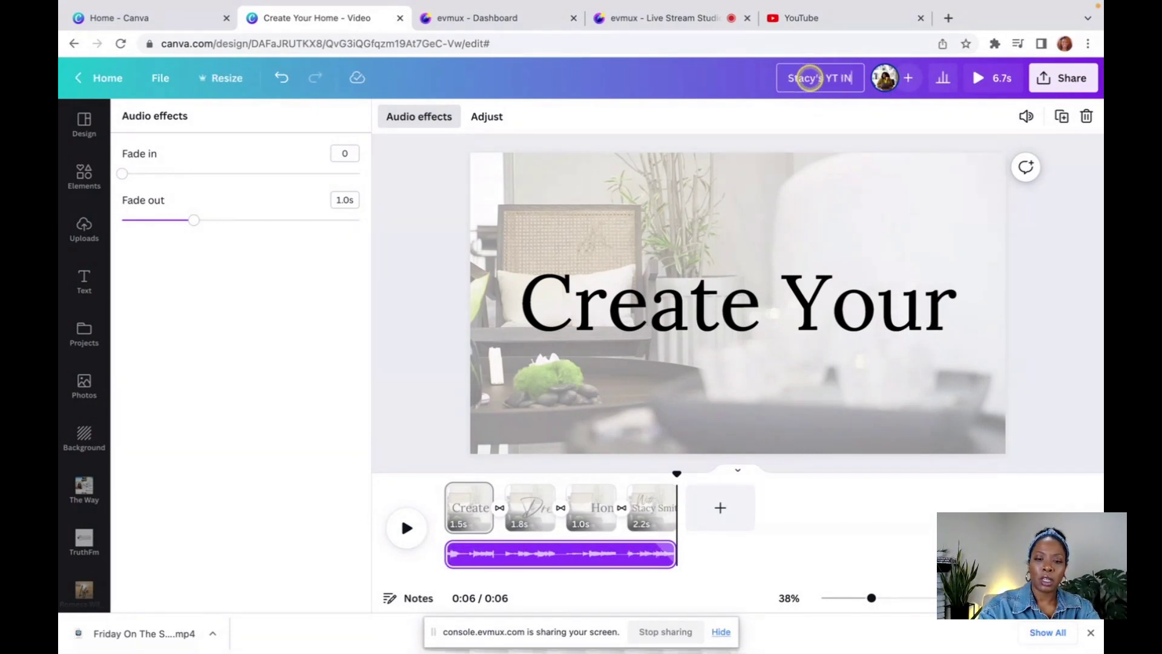
{"action": "type", "text": "TRO"}
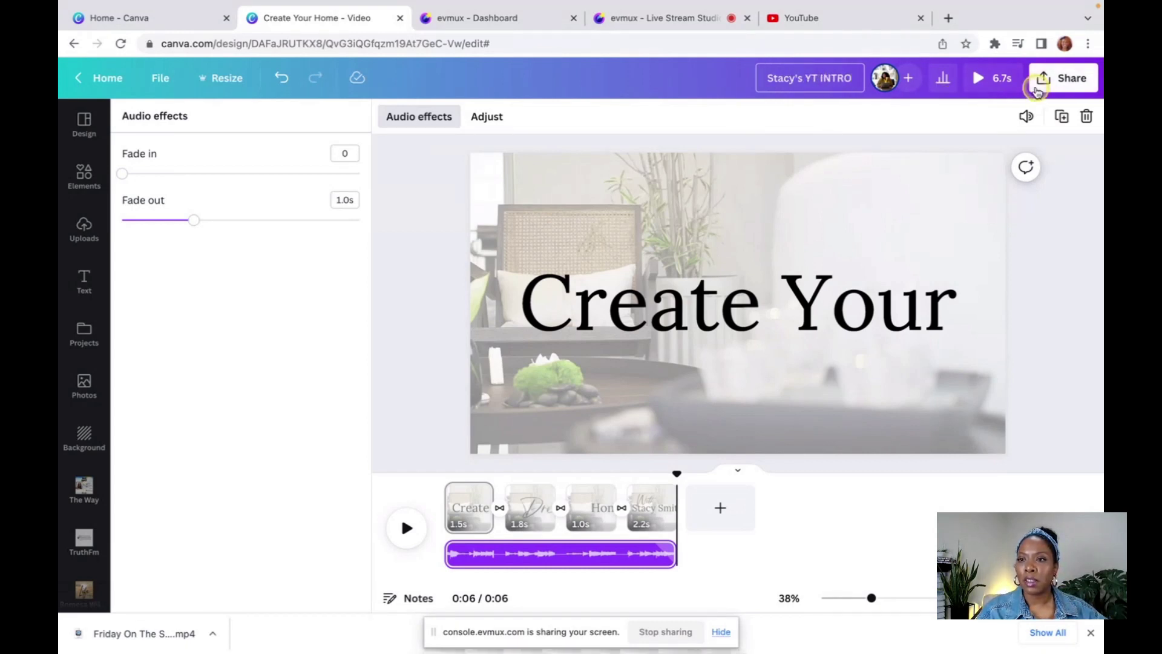
{"action": "left_click", "coordinate": [1038, 86]}
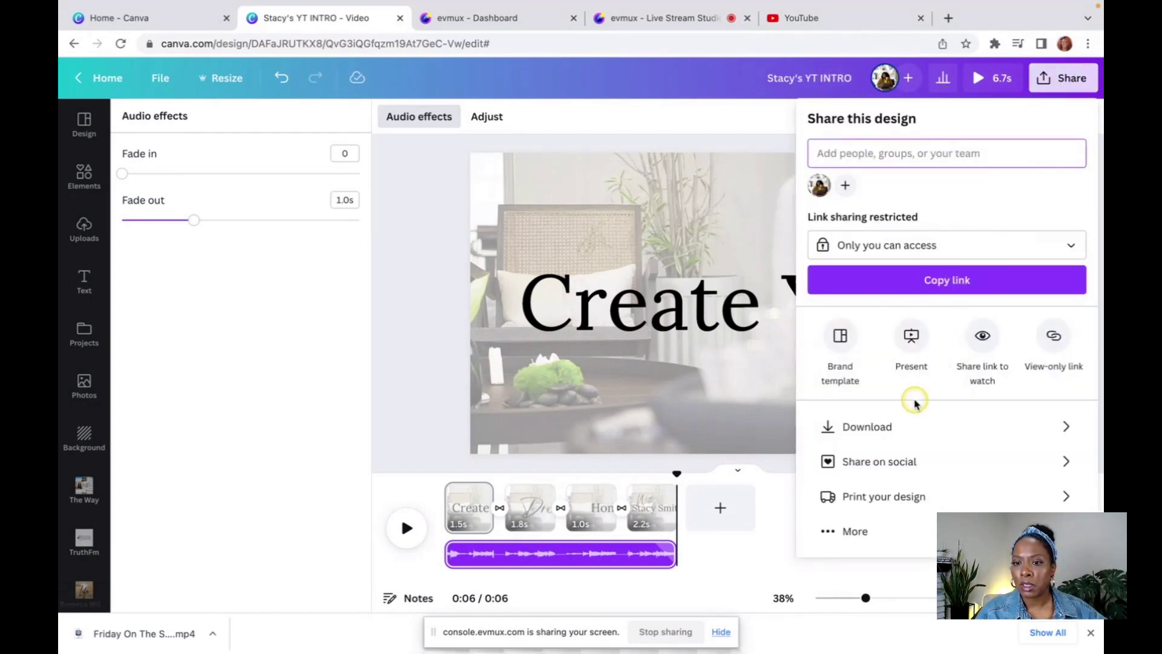